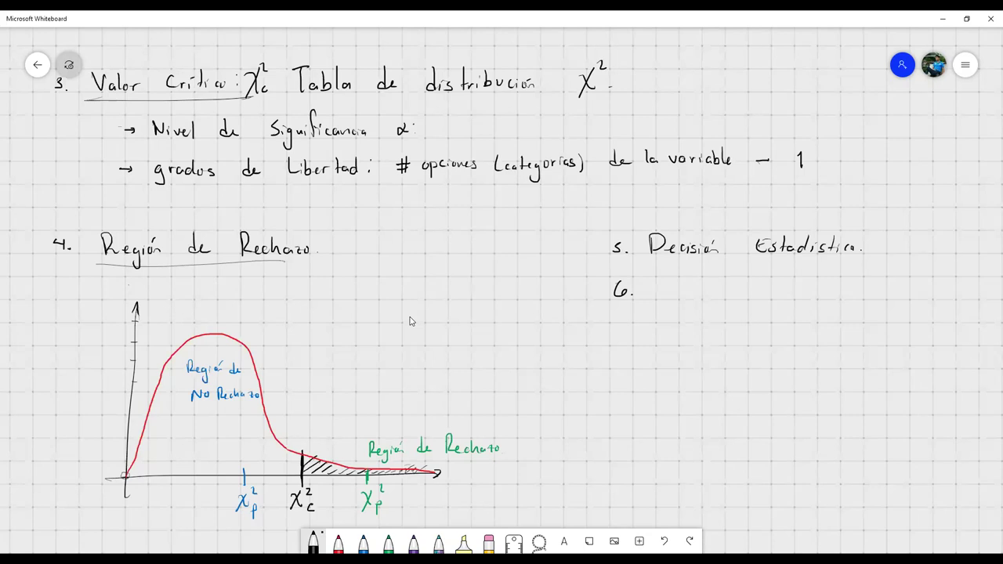
Step: Handwrite "Conclusión." beside the number 6 on the whiteboard and underline it
mouse_move(673, 280)
mouse_down()
mouse_move(674, 302)
mouse_move(713, 297)
mouse_up()
drag(717, 292, 766, 301)
drag(649, 306, 749, 307)
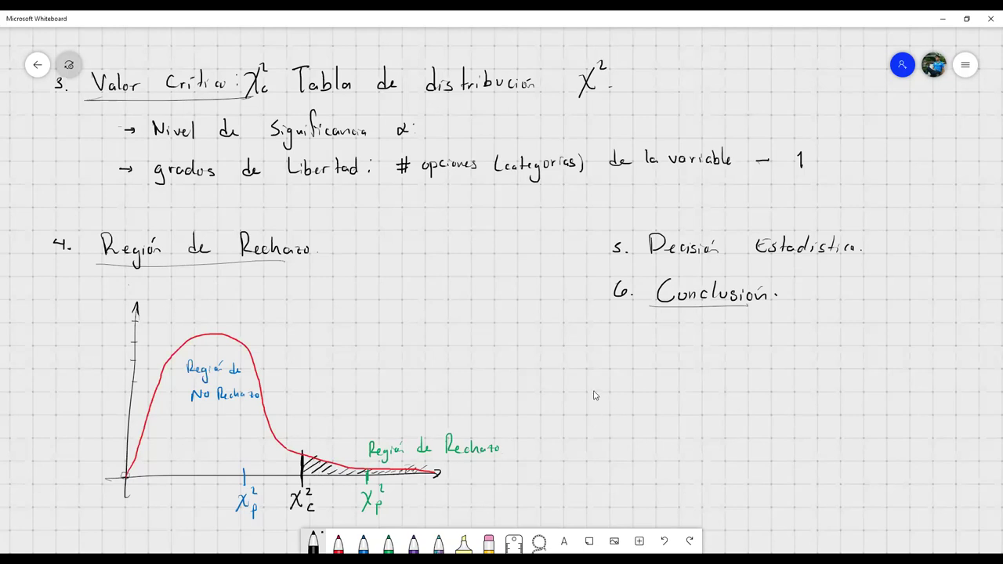
scroll(595, 407, down, 3)
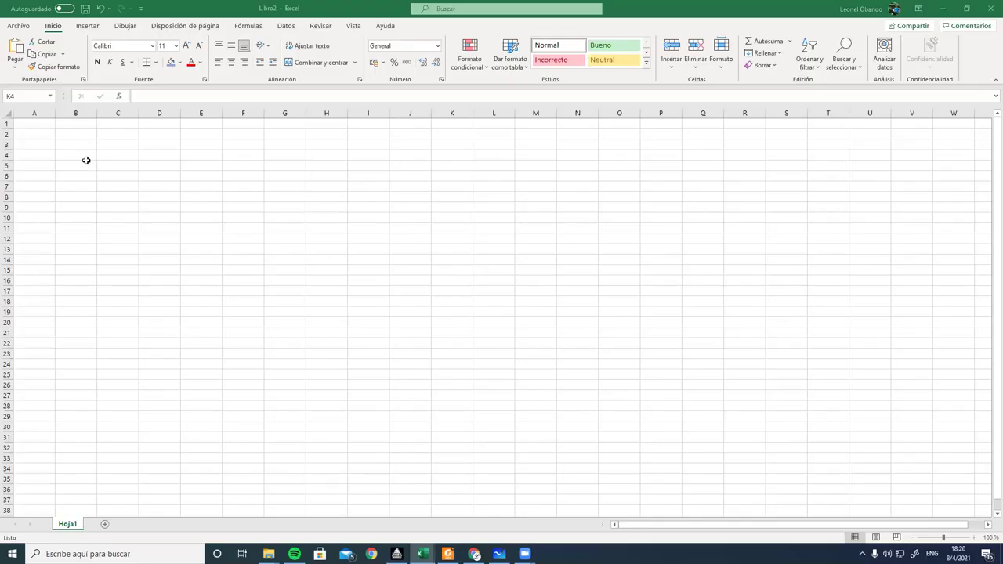
click(37, 134)
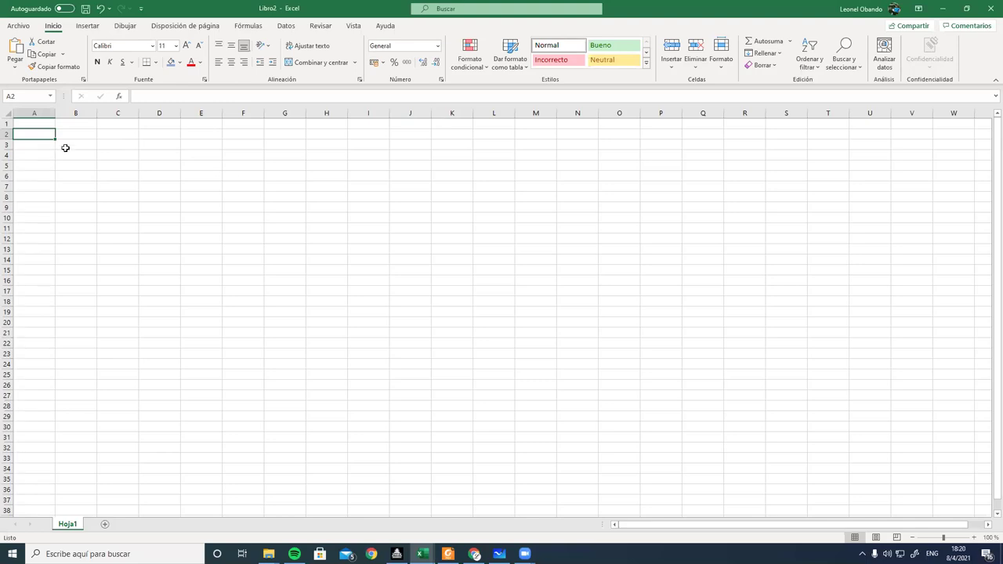
drag(72, 131, 199, 143)
click(199, 143)
drag(94, 135, 144, 139)
click(142, 141)
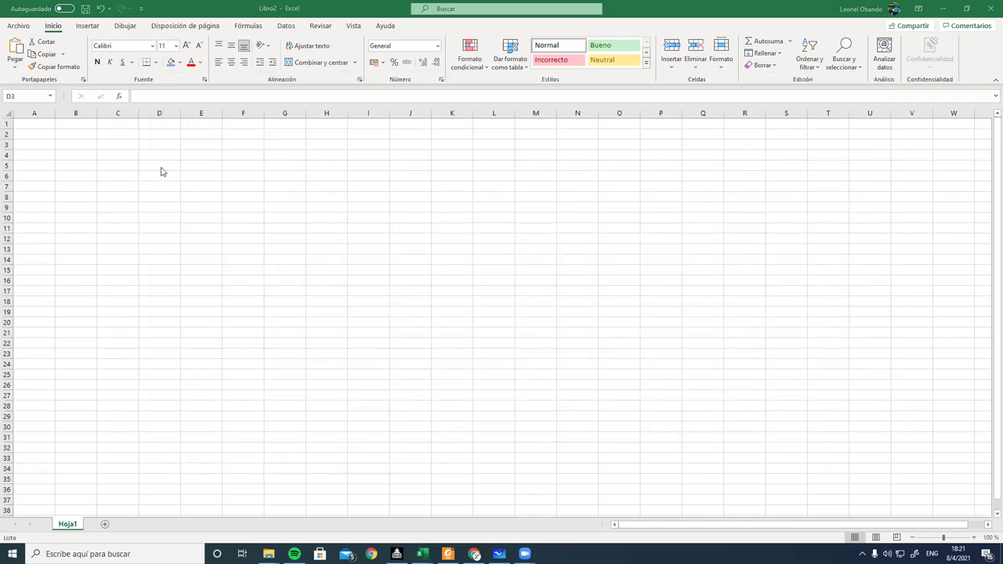
Step: Check the market study in the Foxit Reader textbook, and list Empresa A, Empresa B and Empresa C in Excel cells A3 to A5
key(alt+Tab)
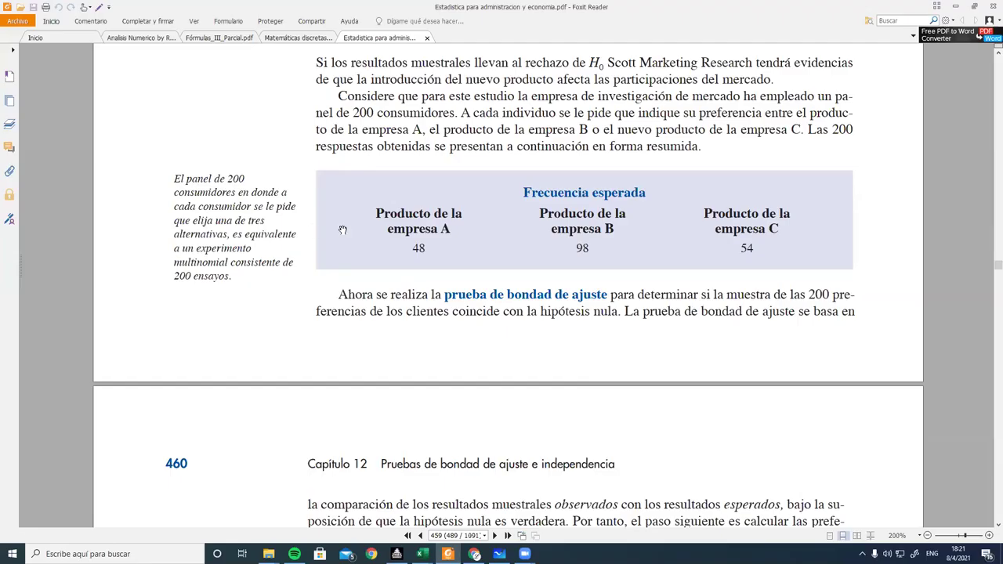
scroll(397, 129, up, 2)
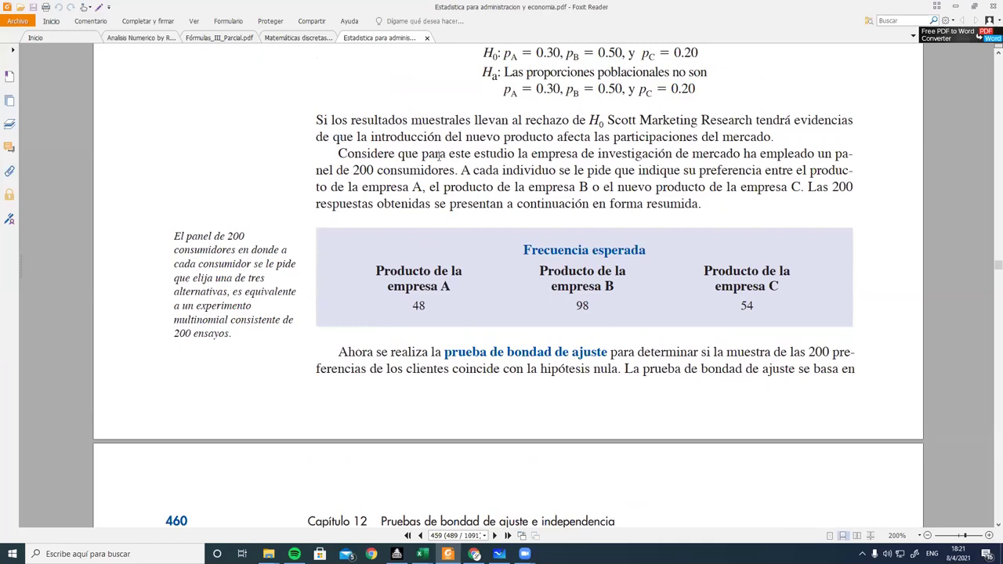
key(alt+Tab)
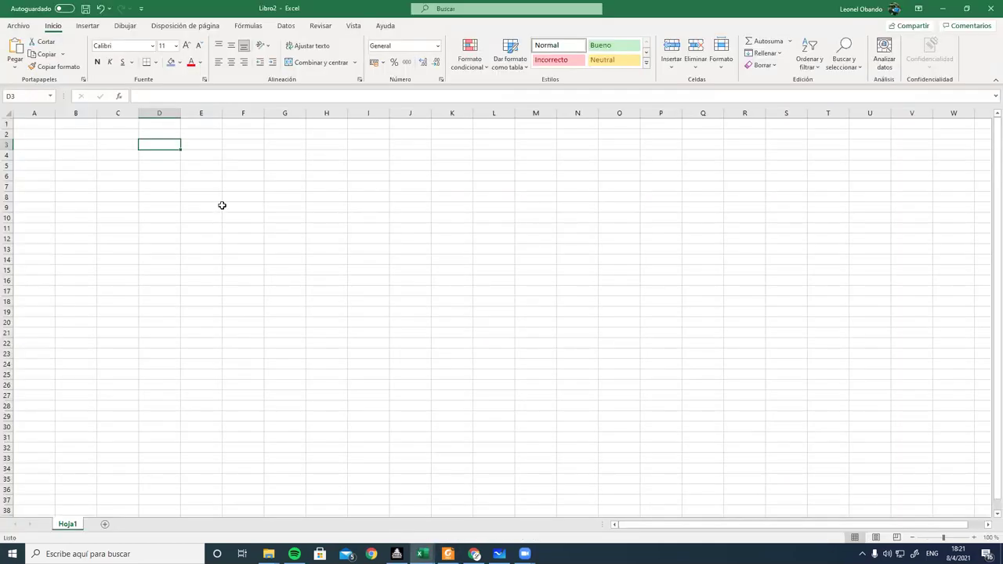
click(31, 145)
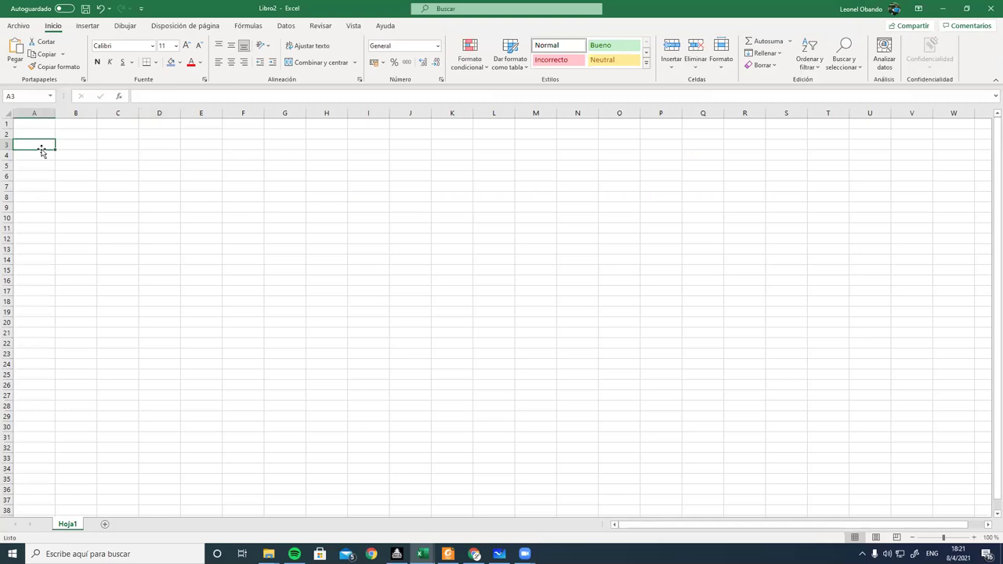
text(Empresa A)
key(Return)
text(Empresa B)
key(Return)
text(Empresa)
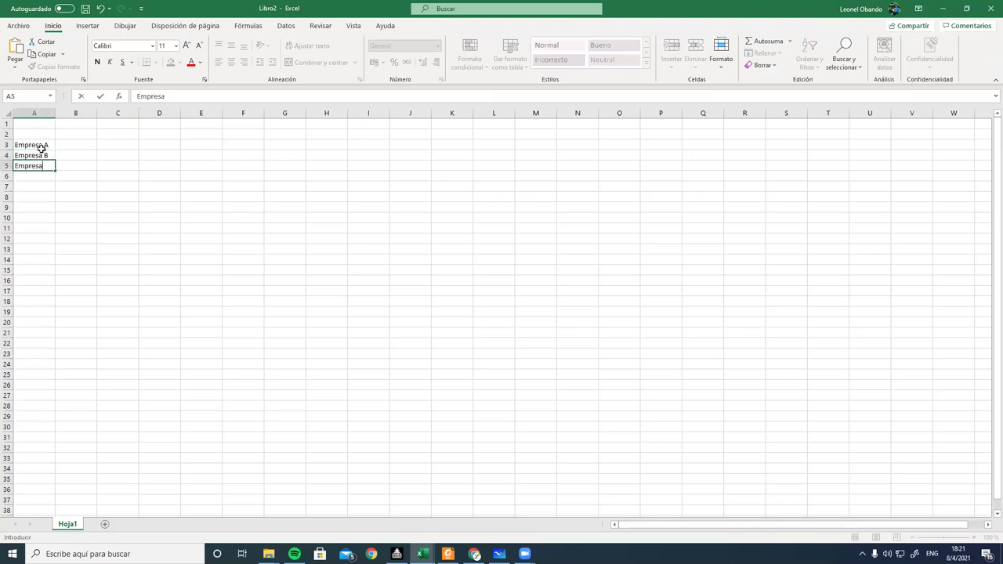
text( C)
key(Tab)
Step: Enter the column header "Proporción" in cell B2
key(Up)
key(Up)
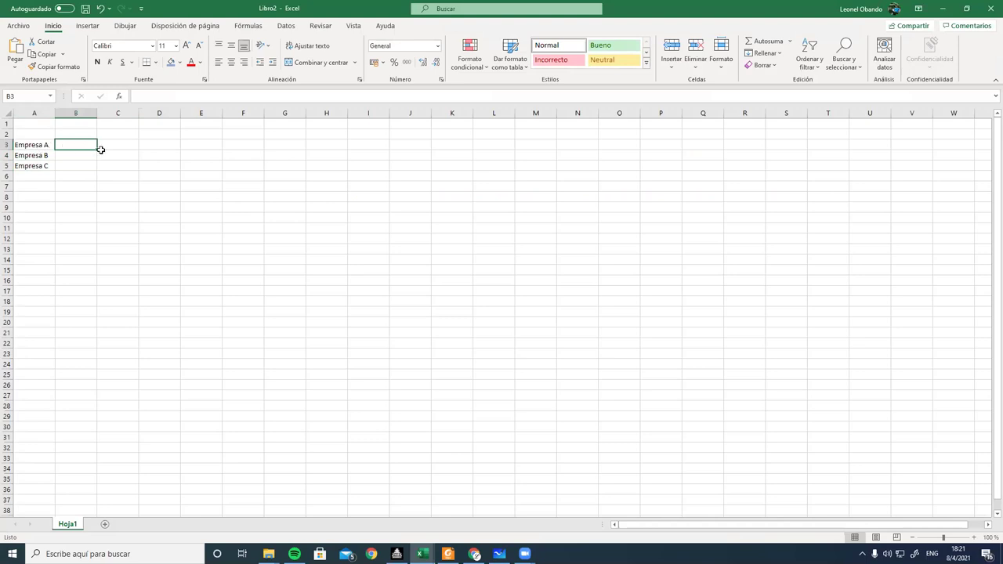
click(65, 135)
text(F)
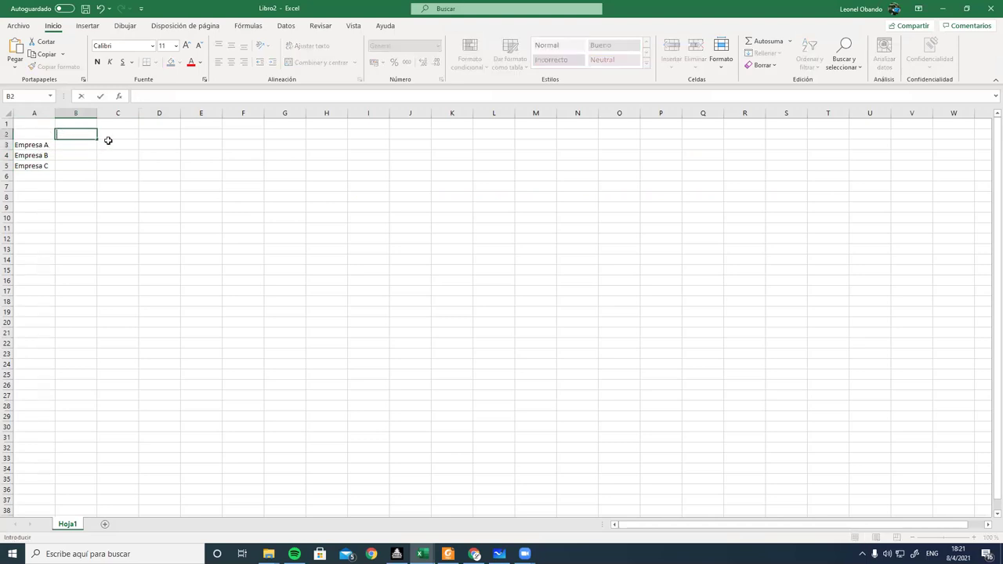
text(roporci)
key(super+space)
text(ón)
key(Return)
key(Return)
key(Up)
Step: Look up the null hypothesis proportions in the Foxit Reader textbook and enter 0.30 for Empresa A in Excel cell B3
key(alt+Tab)
scroll(350, 191, up, 1)
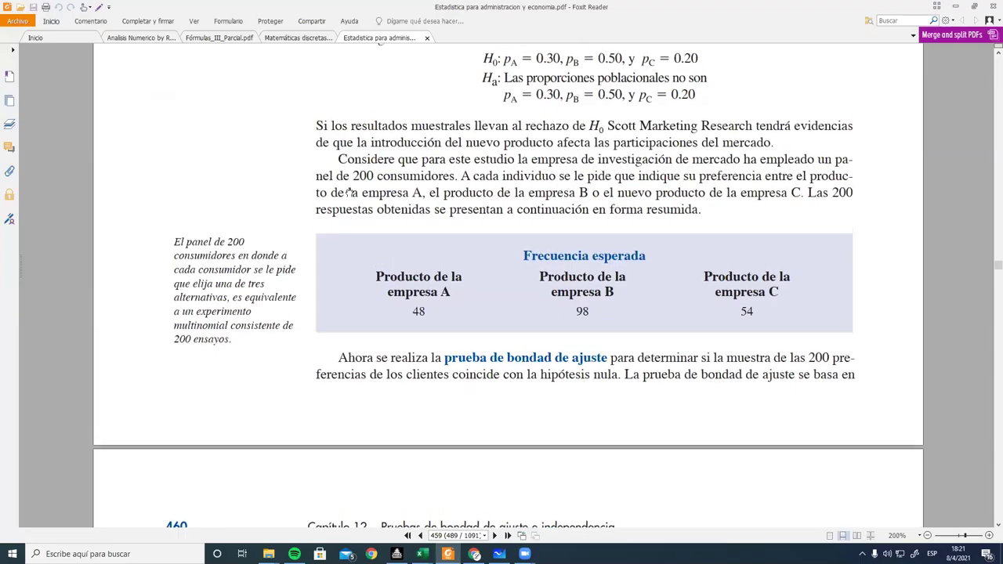
scroll(350, 191, up, 3)
key(alt+Tab)
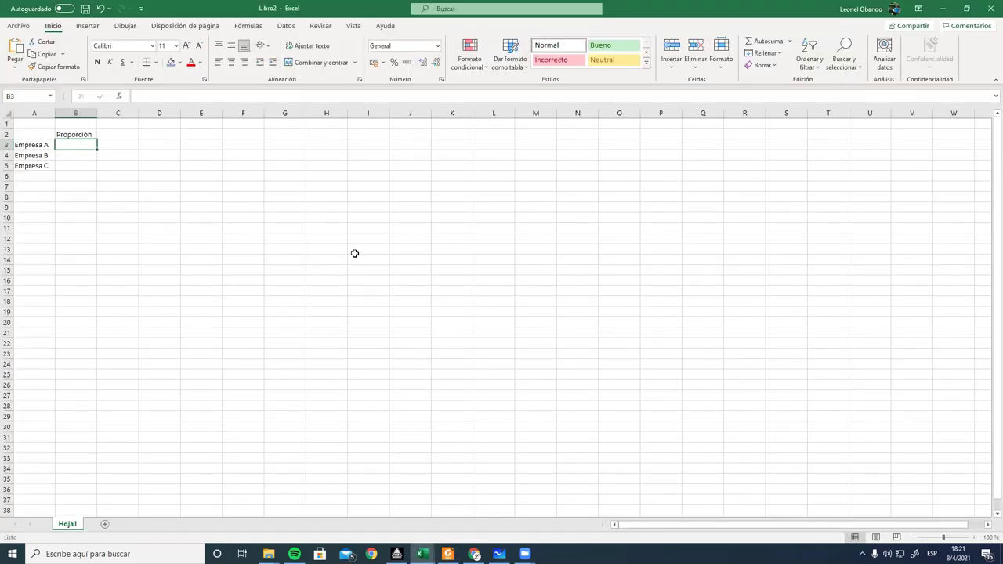
key(alt+Tab)
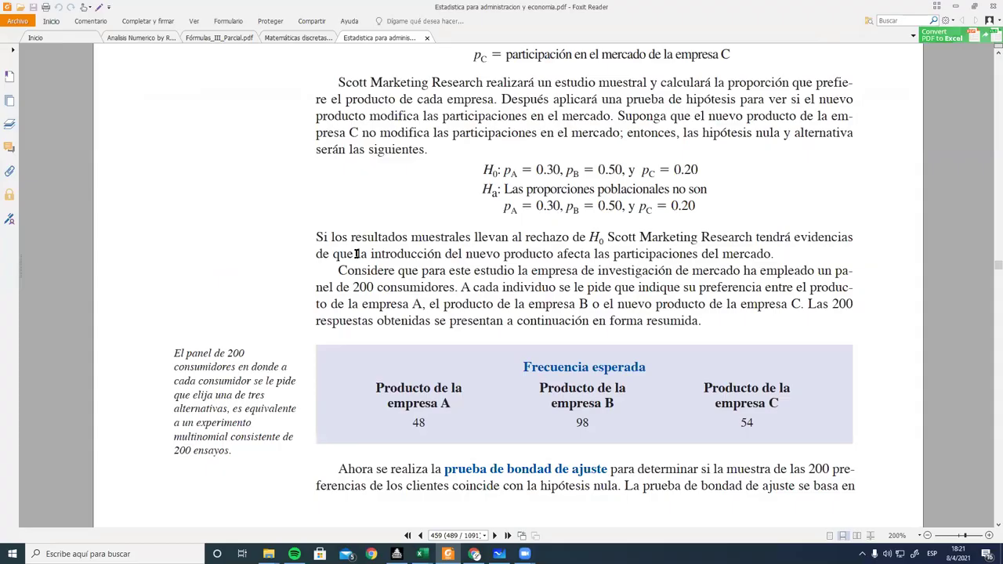
key(alt+Tab)
text(0.30)
key(Return)
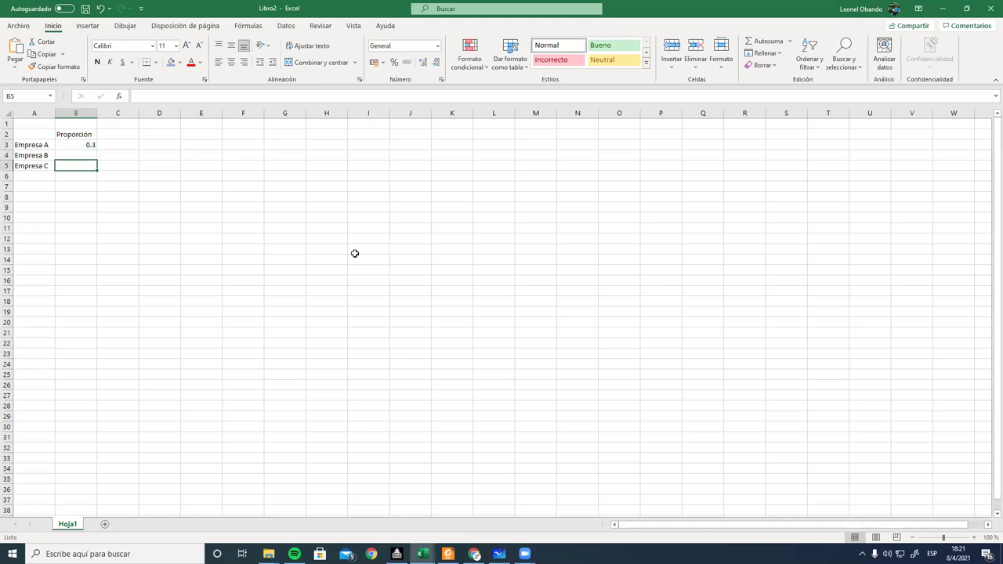
Step: Enter the textbook proportions 0.50 for Empresa B and 0.20 for Empresa C in cells B4 and B5
key(alt+Tab)
key(alt+Tab)
text(0.50)
key(Return)
key(alt+Tab)
key(alt+Tab)
text(0.20)
key(Return)
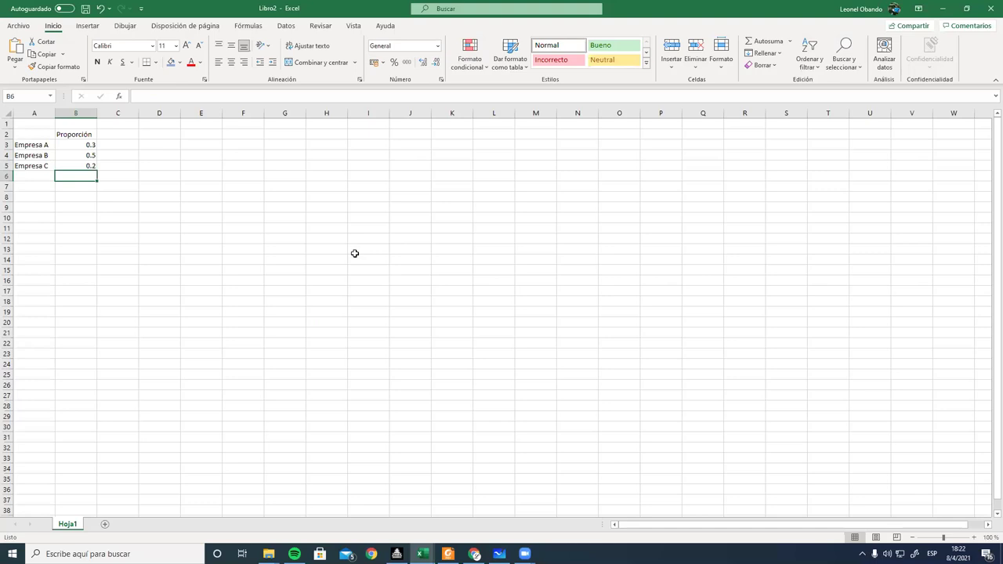
Step: Widen column B and extend its header in B2 to "Proporción Actual"
drag(69, 131, 83, 165)
click(82, 135)
drag(98, 113, 133, 113)
double_click(112, 134)
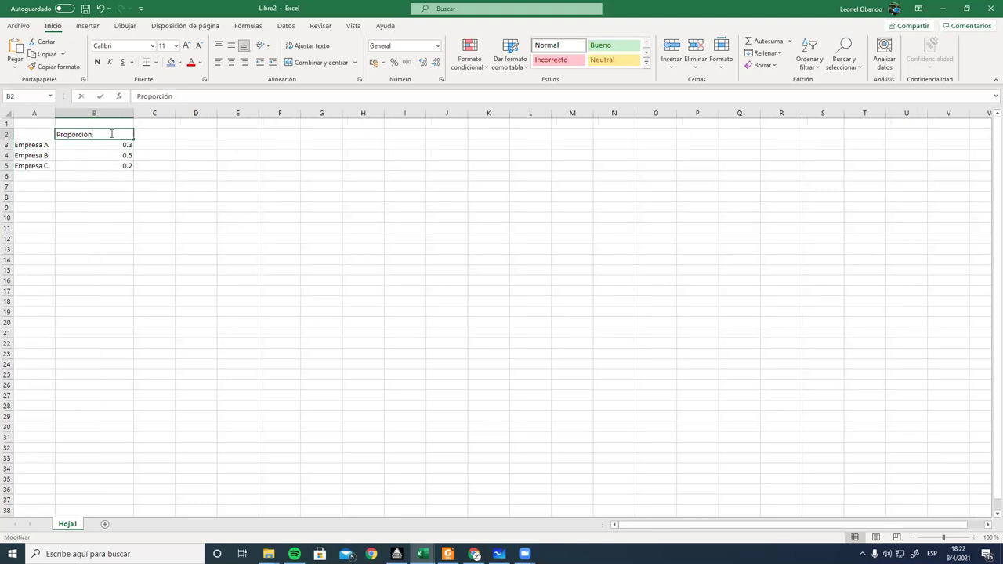
text(Acty)
key(BackSpace)
text(ual)
key(Return)
click(168, 161)
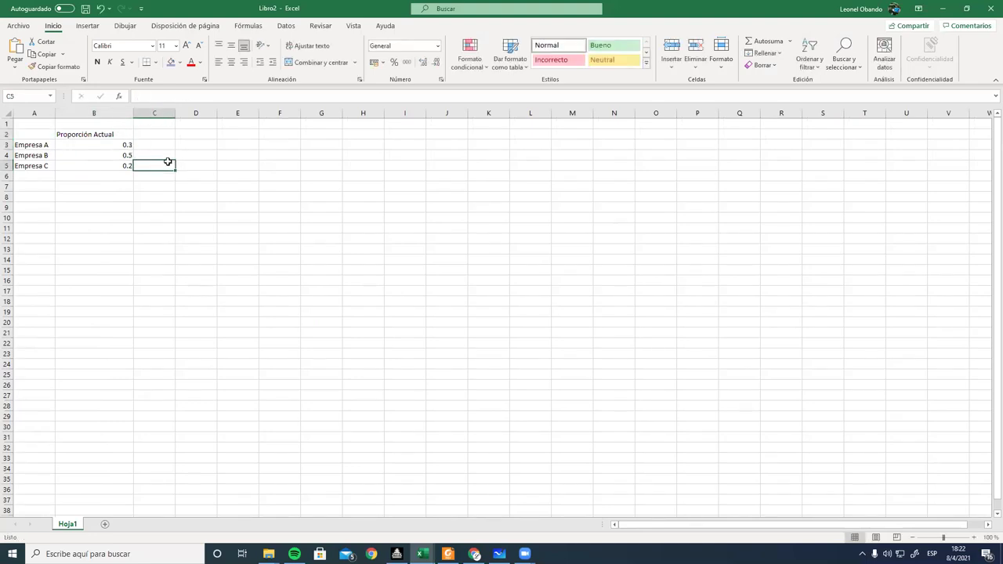
drag(32, 134, 117, 166)
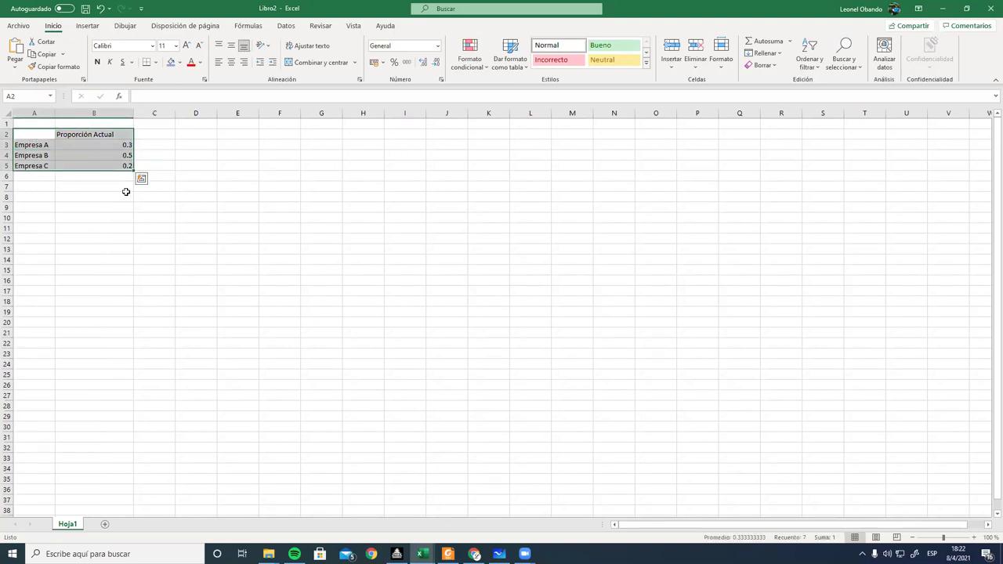
click(110, 165)
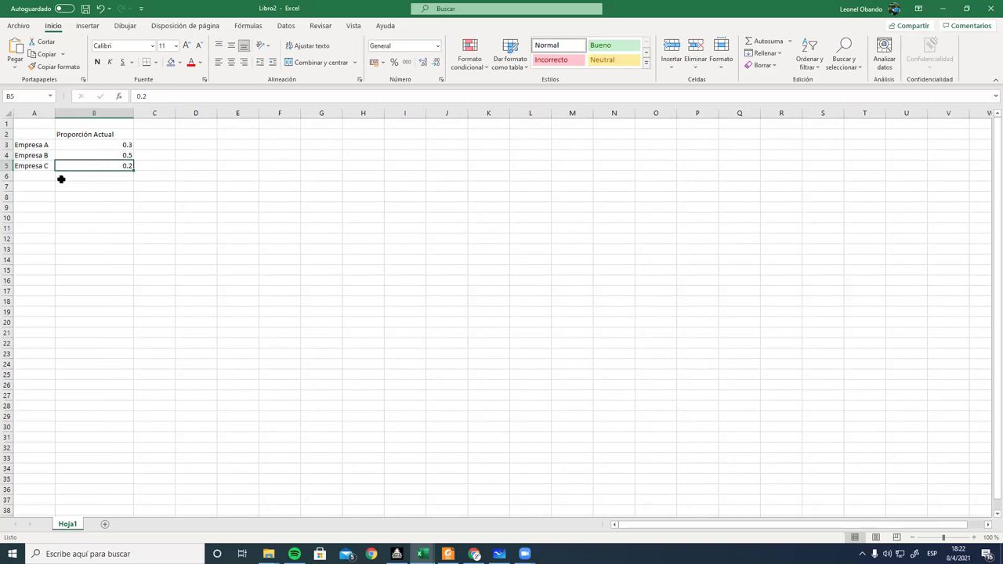
mouse_move(105, 169)
mouse_down()
mouse_move(105, 184)
mouse_move(105, 166)
mouse_up()
drag(53, 145, 117, 166)
click(84, 173)
click(99, 184)
click(138, 187)
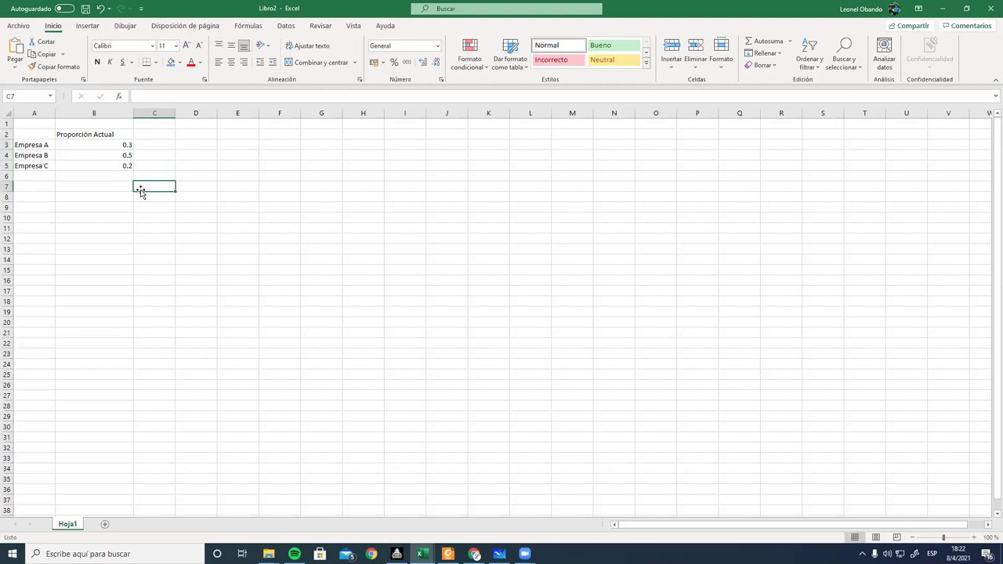
click(112, 164)
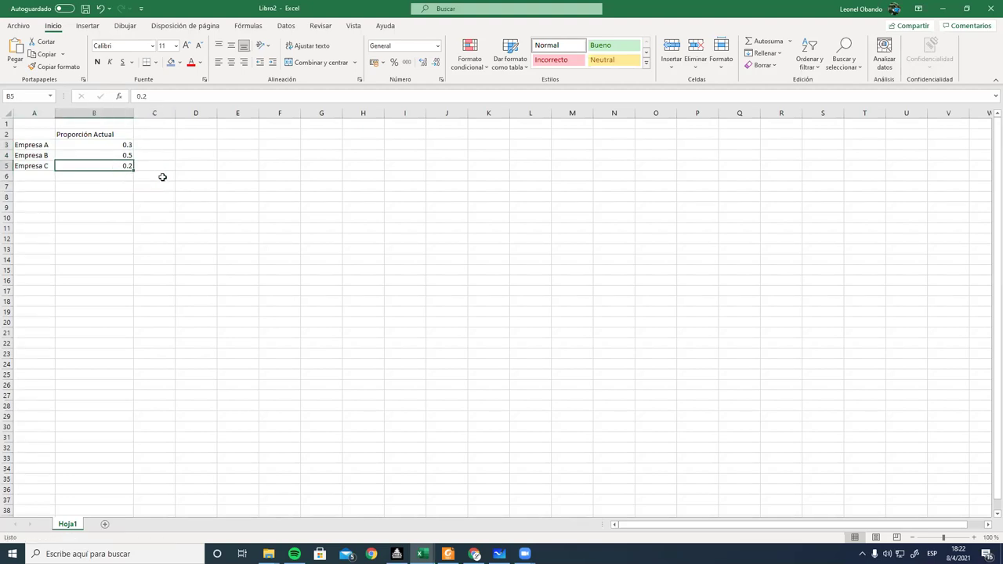
click(150, 165)
drag(160, 148, 165, 167)
click(157, 193)
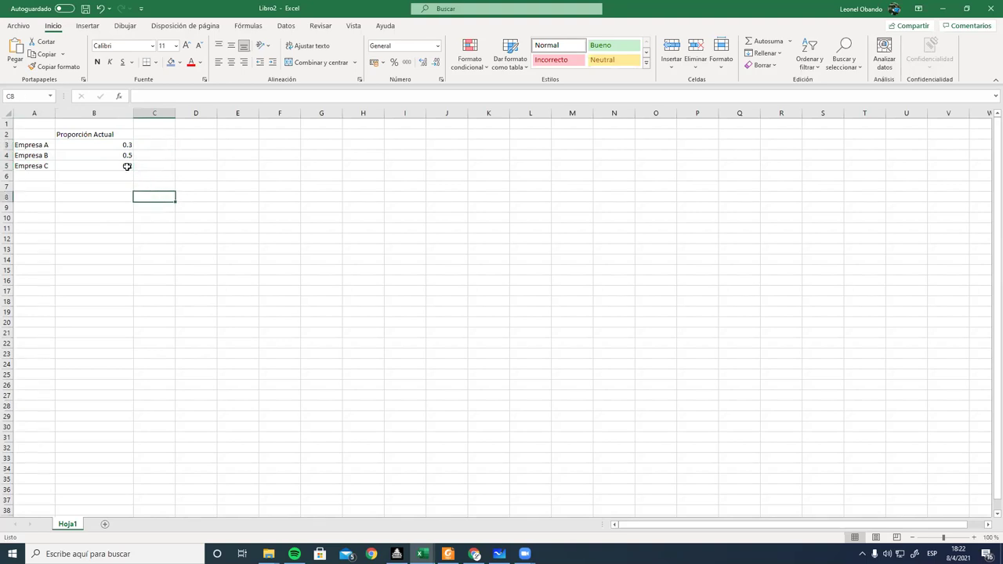
click(84, 167)
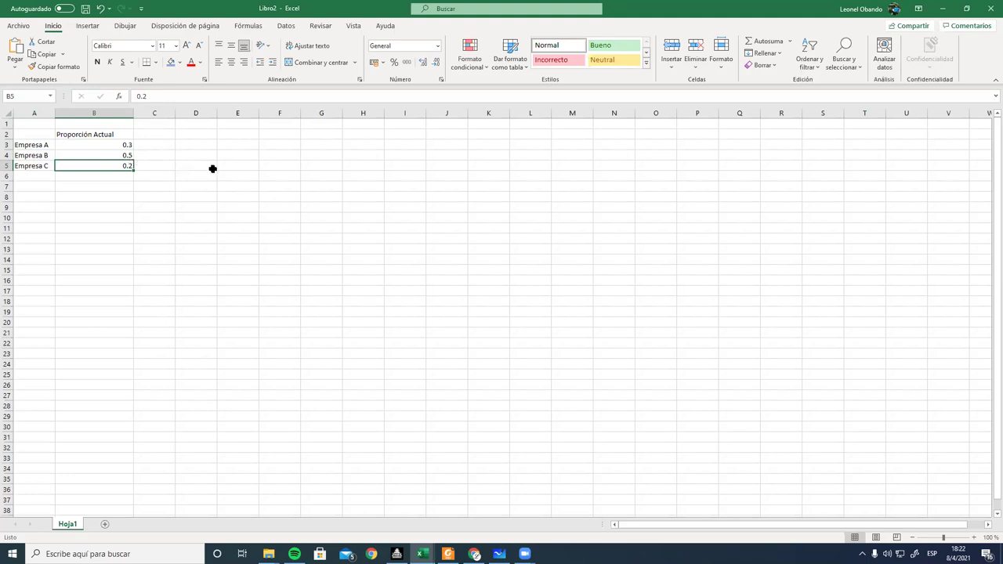
click(222, 199)
key(alt)
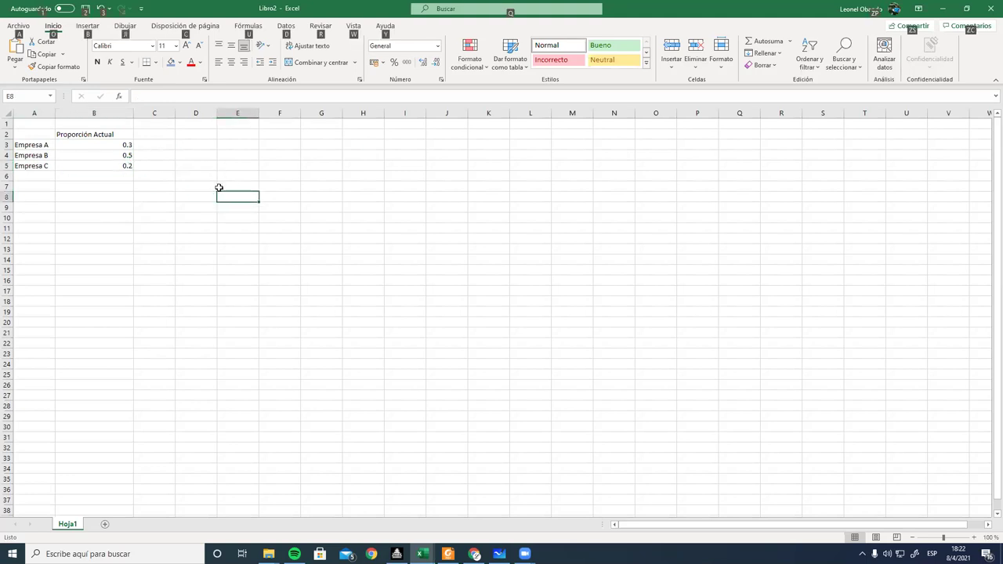
click(57, 198)
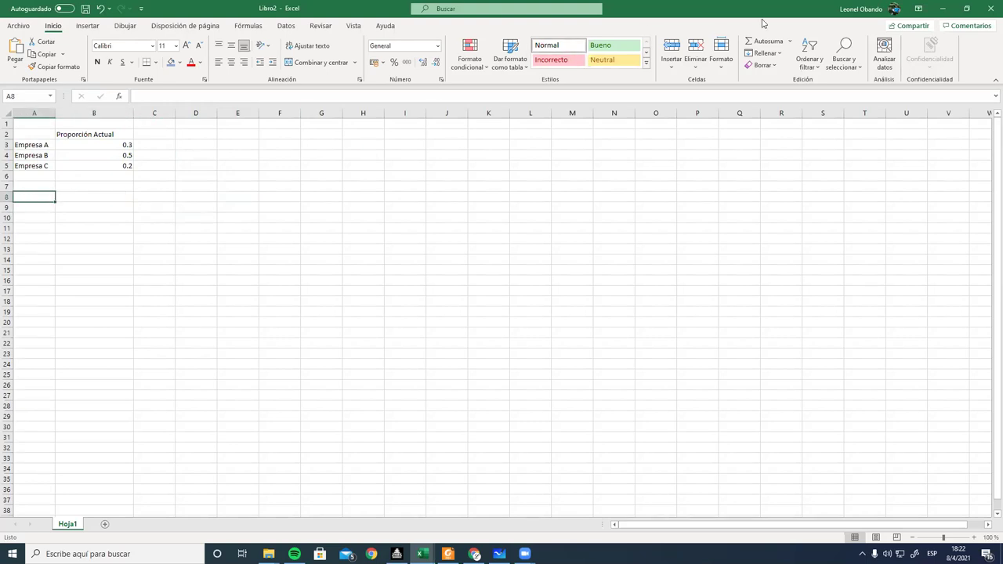
Step: Start a second table by listing Empresa A, Empresa B and Empresa C in cells D3 to D5
click(210, 145)
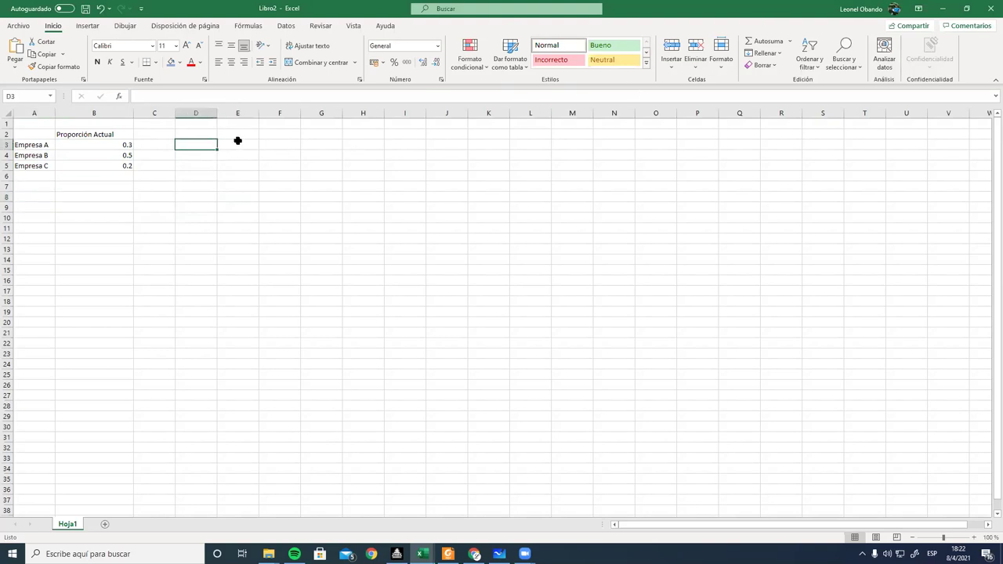
click(210, 135)
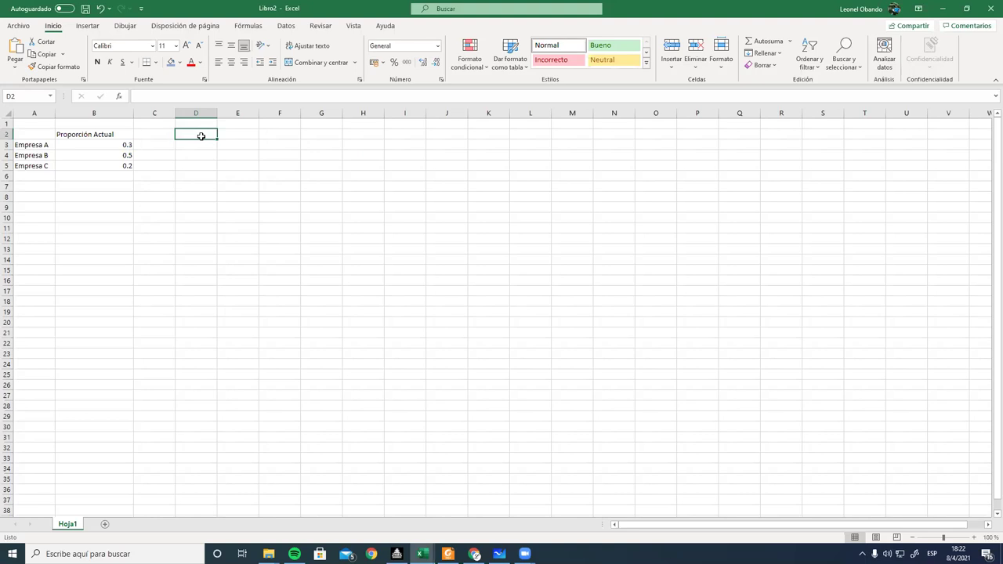
key(Down)
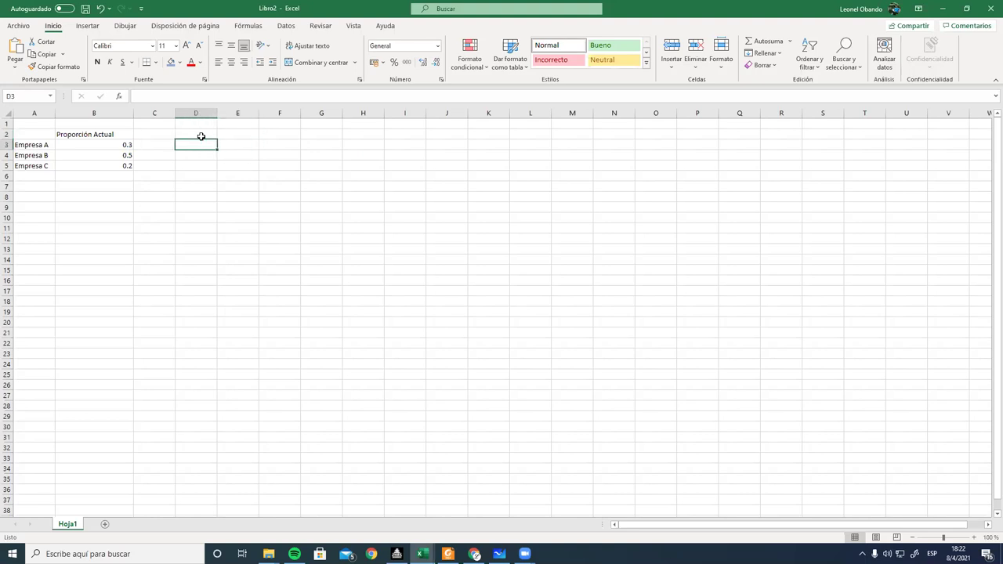
text(Empresa A)
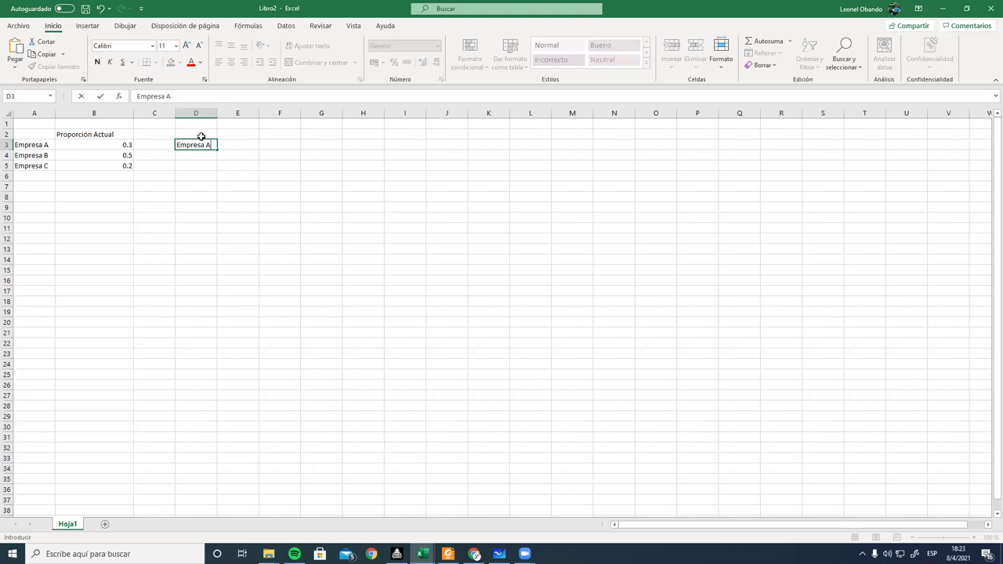
key(Return)
text(Empresa B)
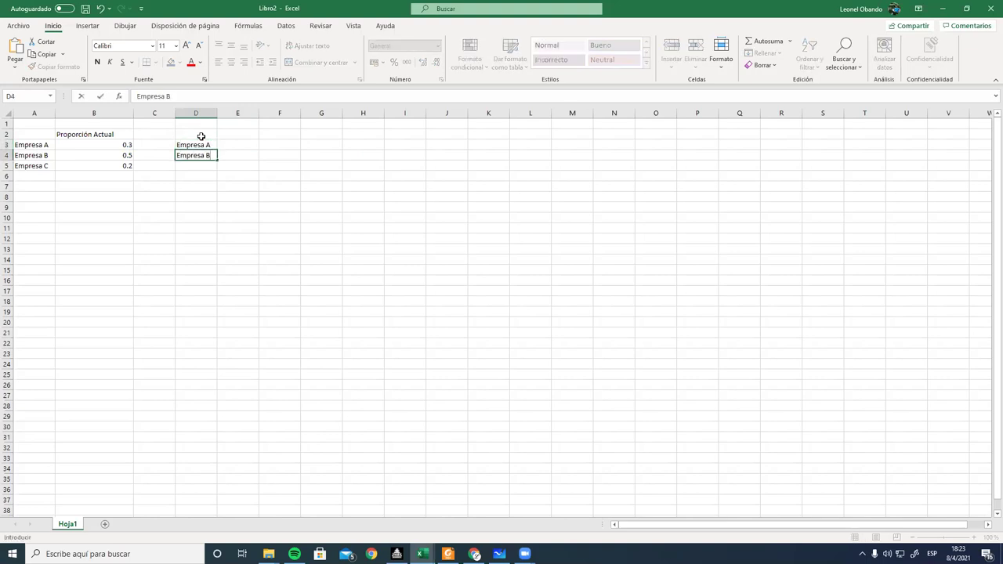
key(Return)
text(Empres)
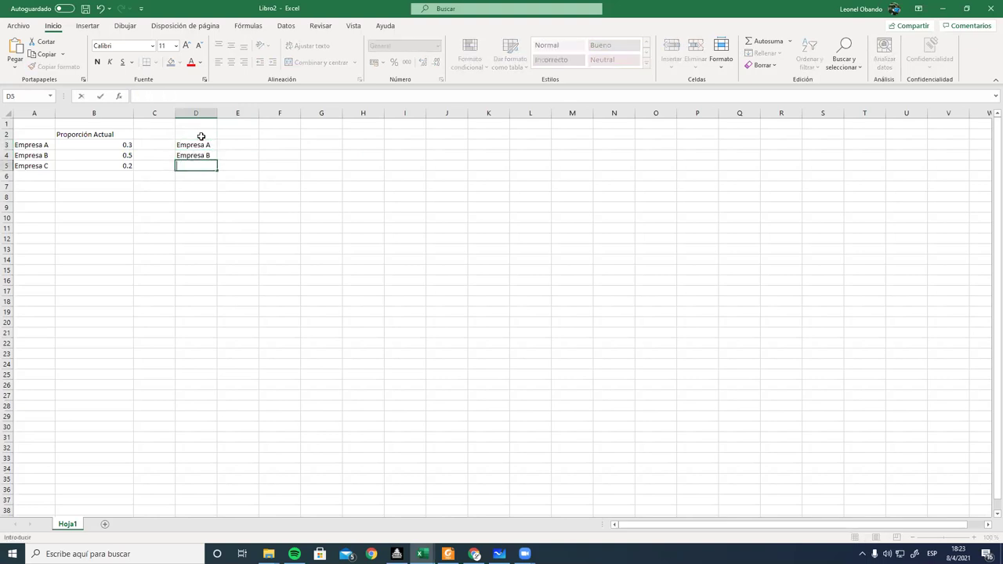
text(a C)
key(Return)
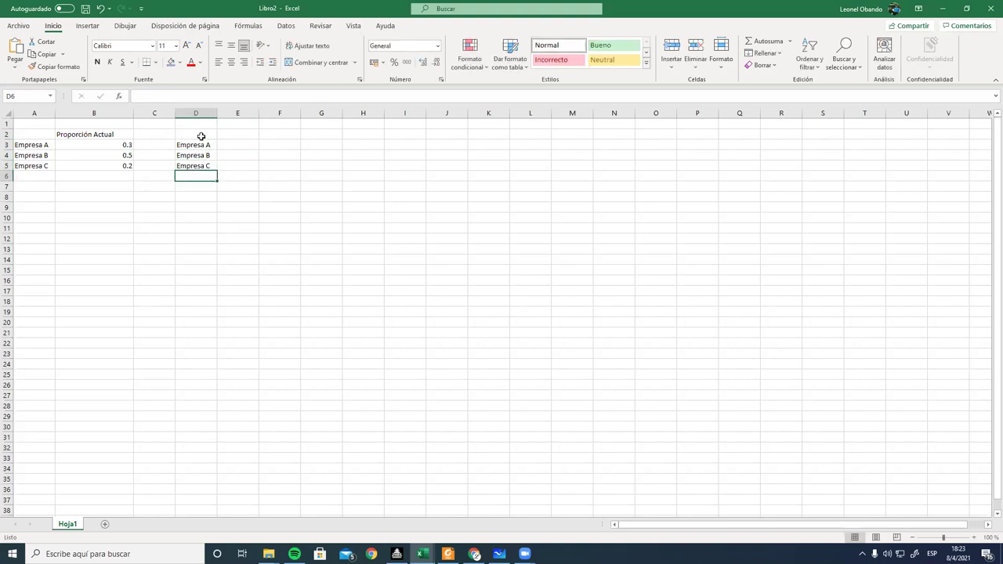
key(Right)
key(Up)
key(Up)
key(Up)
key(Down)
key(Down)
key(Up)
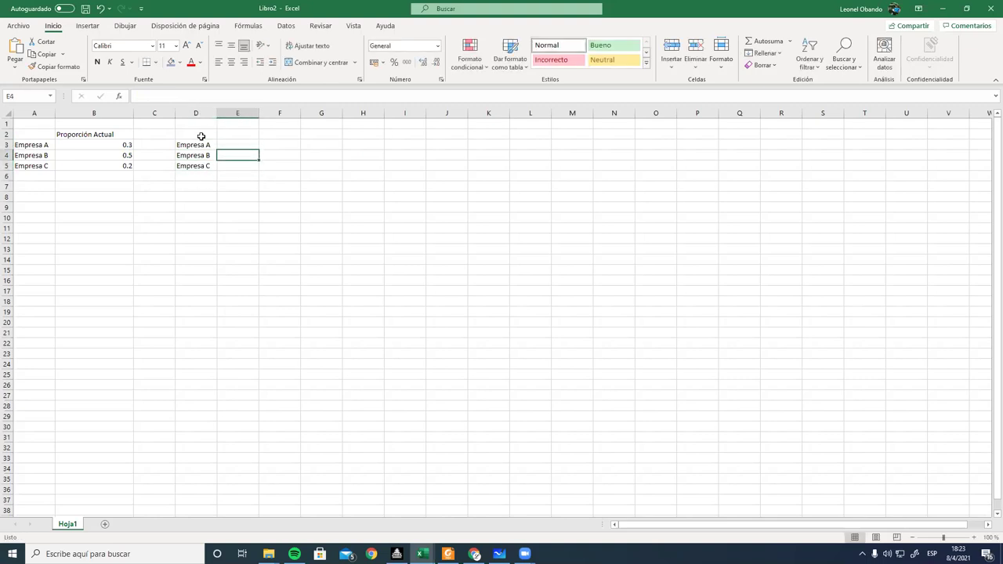
key(Up)
key(Up)
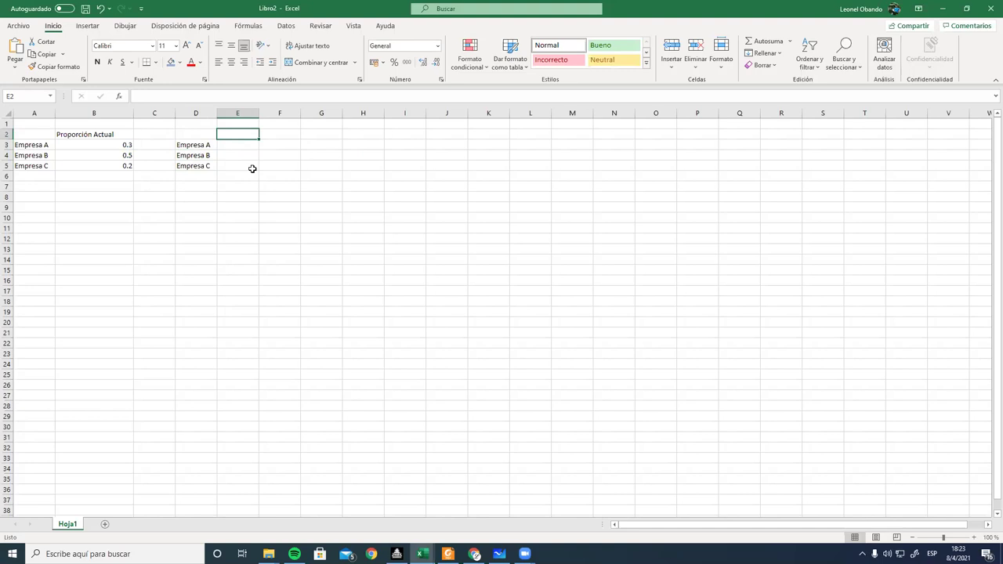
drag(198, 148, 217, 174)
click(232, 170)
click(206, 165)
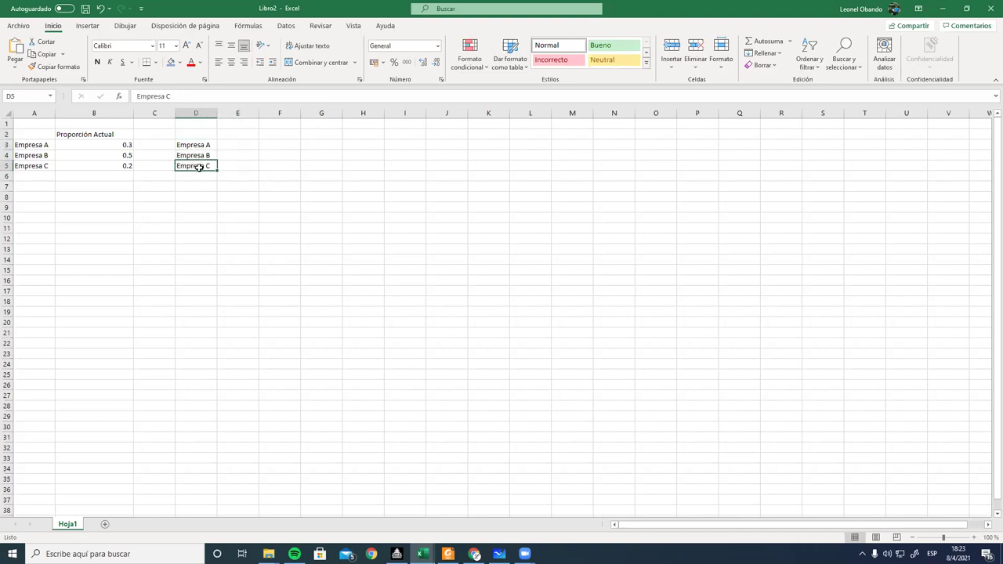
click(110, 164)
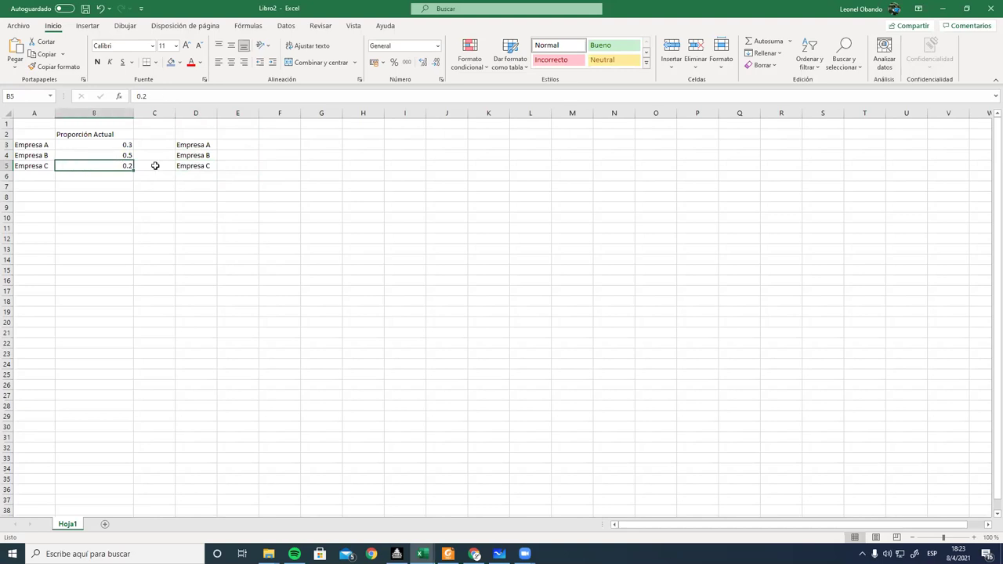
click(195, 164)
click(241, 144)
click(279, 170)
click(237, 143)
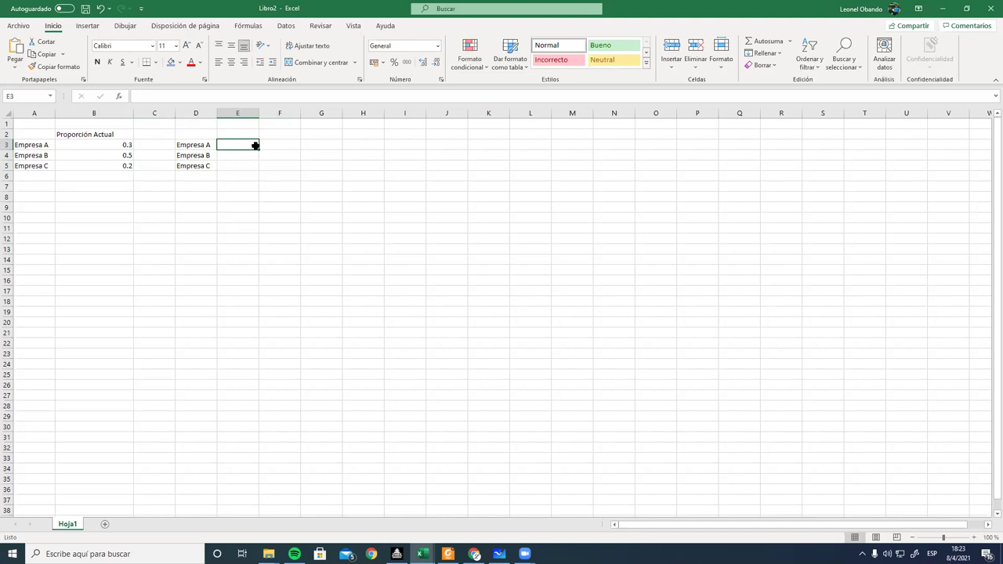
Step: Add the header "Frecuencia Observada" in cell E2 and fit column E to its width
click(249, 131)
text(Frequ)
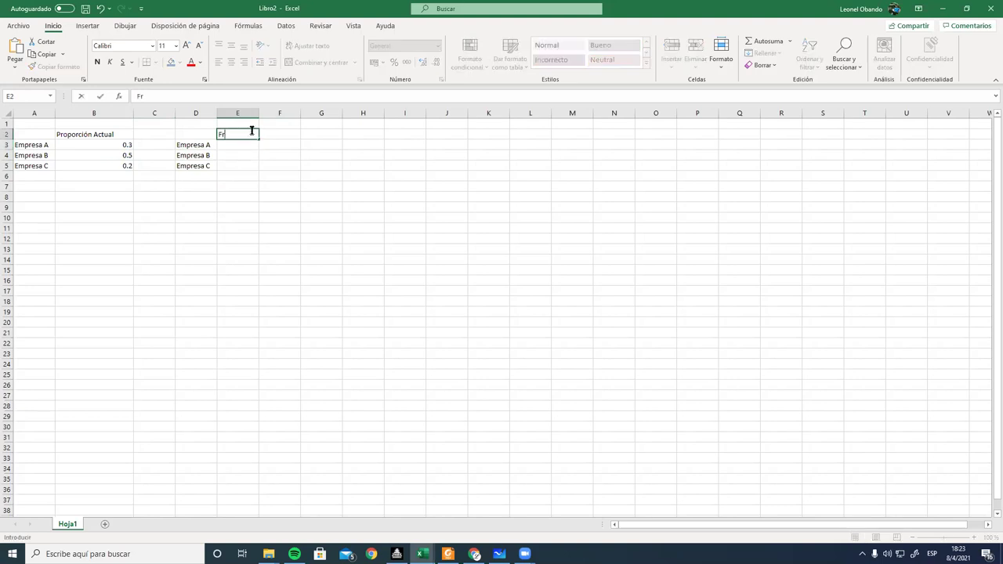
key(BackSpace)
key(BackSpace)
text(ncia Observada)
key(Return)
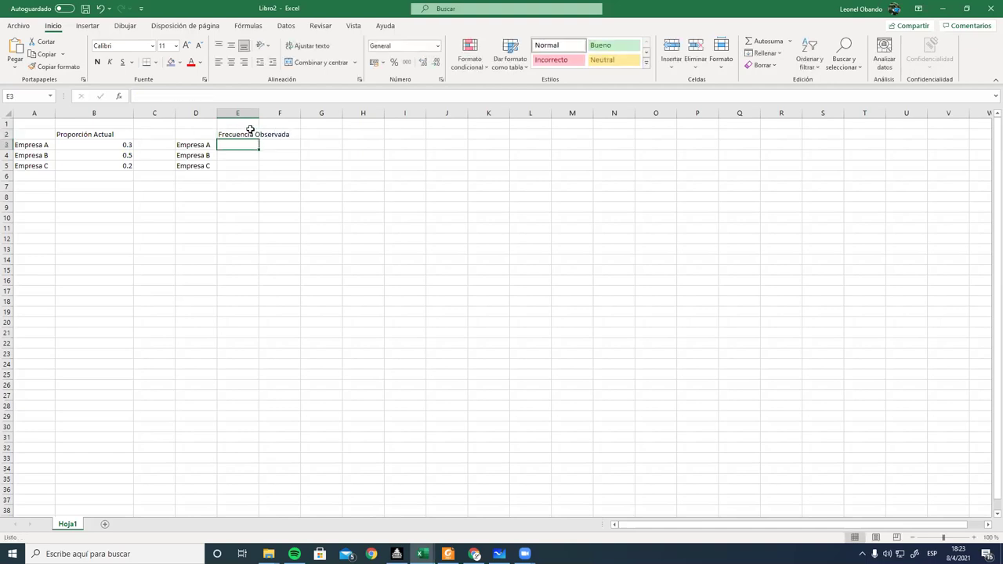
double_click(259, 113)
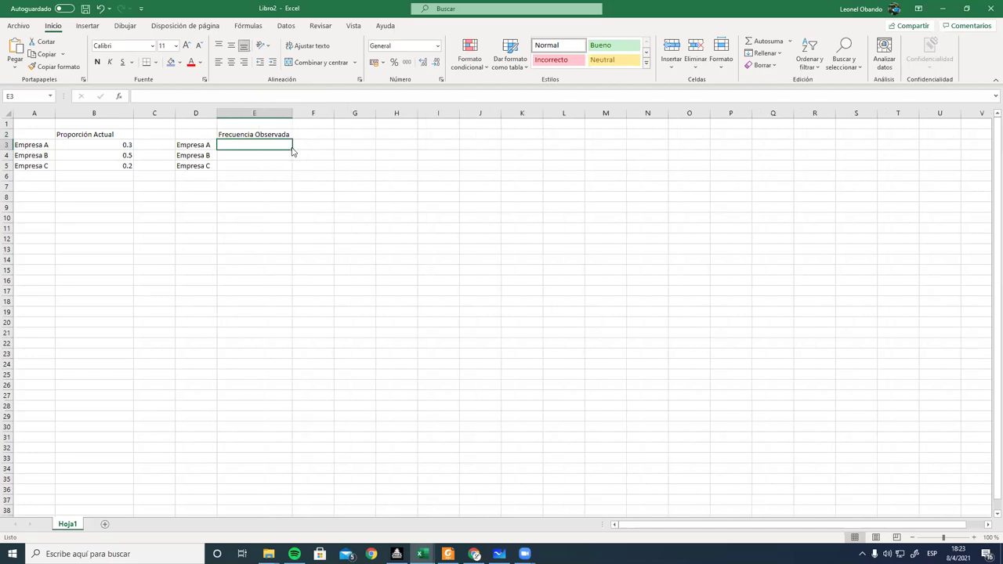
Step: Look up the textbook frequencies in Foxit Reader and enter 48 for Empresa A and 98 for Empresa B in Excel cells E3 and E4
key(alt+Tab)
key(alt+Tab)
text(48)
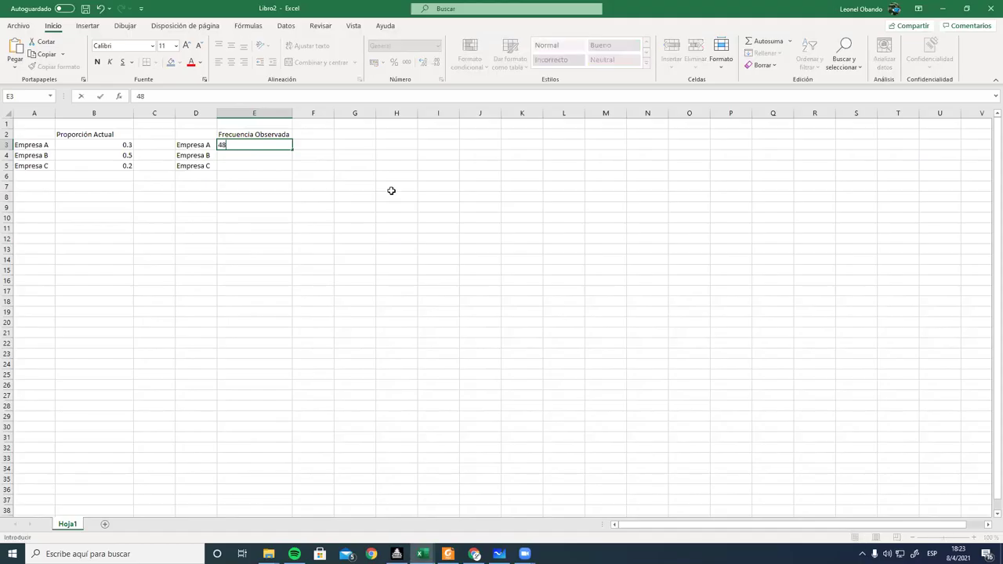
key(Return)
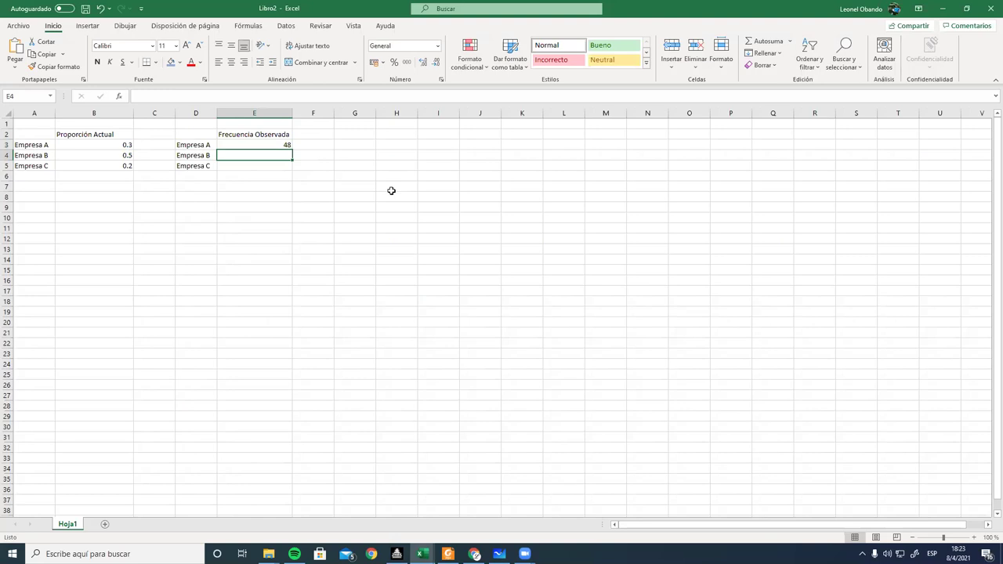
key(alt+Tab)
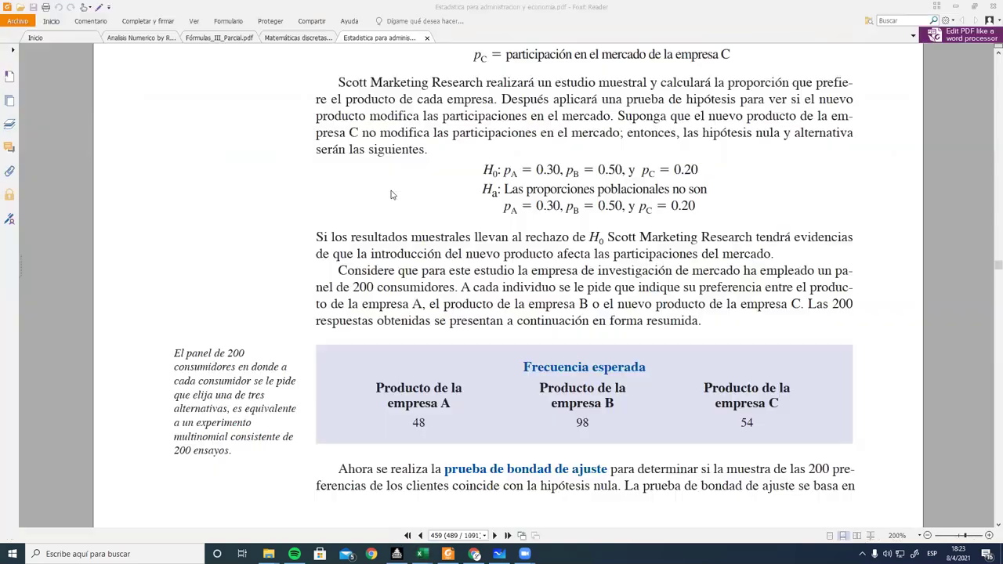
key(alt+Tab)
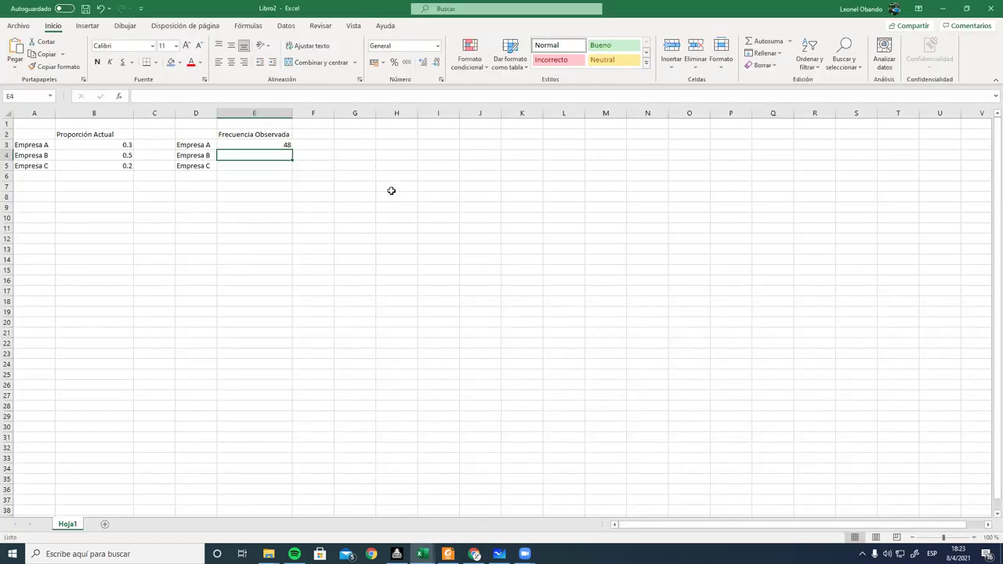
text(98)
key(Return)
Step: Check the Foxit Reader textbook's frequency for Empresa C and enter 54 in Excel cell E5
key(Up)
click(267, 165)
key(alt+Tab)
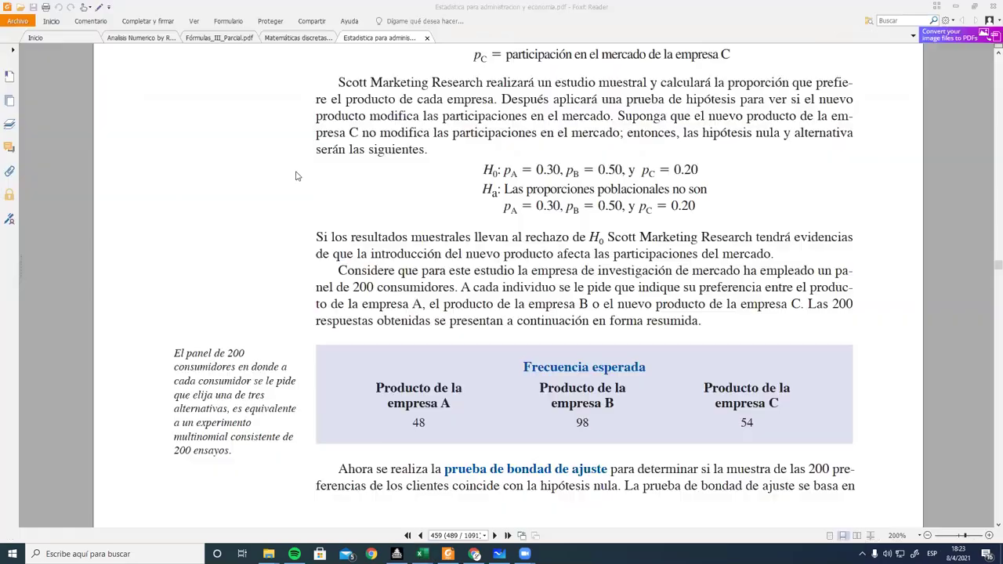
key(alt+Tab)
text(54)
key(Return)
key(Up)
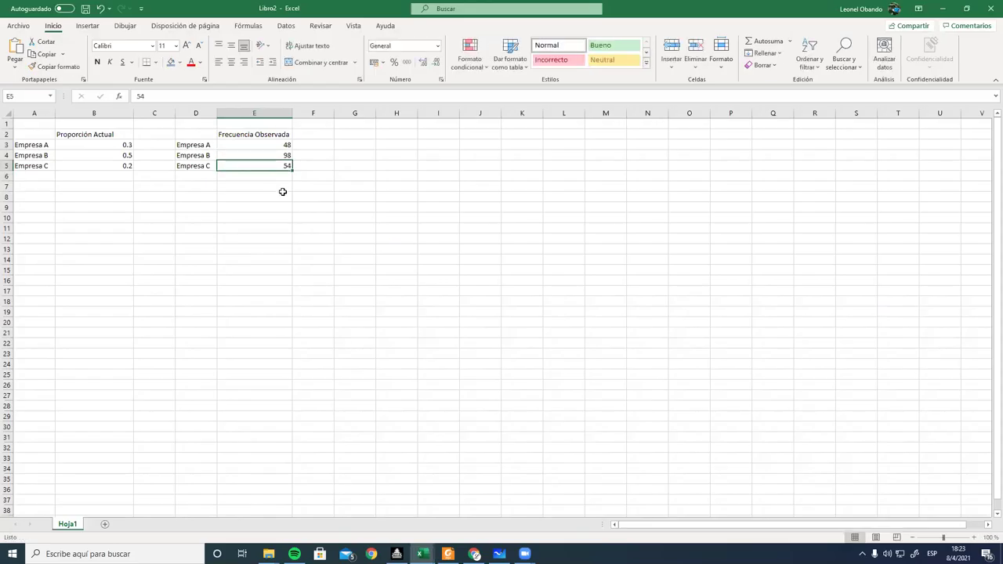
Step: Compare the observed frequencies in E3:E5 with the current proportions in B3:B5
click(282, 191)
click(277, 167)
drag(264, 145, 266, 168)
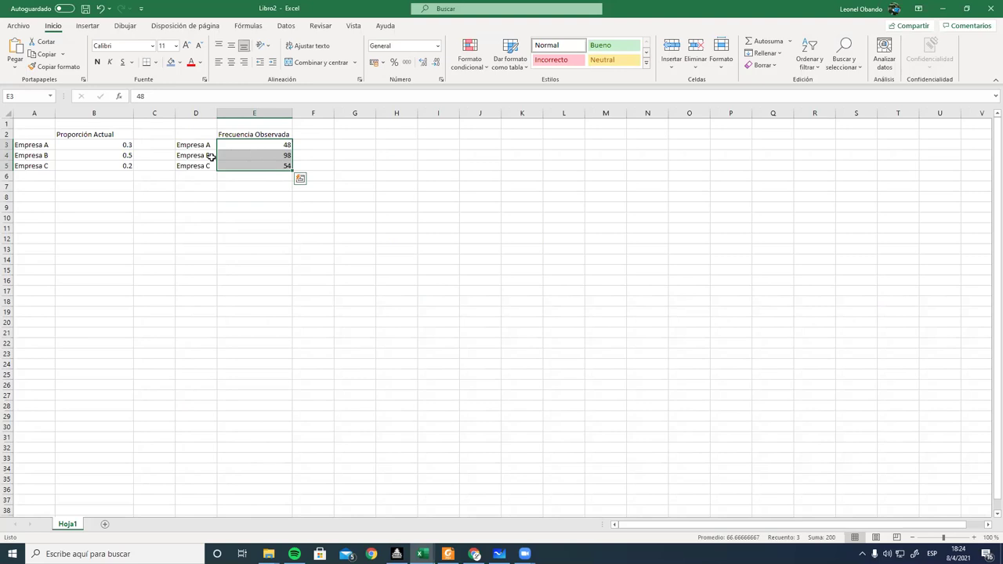
click(121, 148)
drag(118, 158, 127, 167)
click(275, 165)
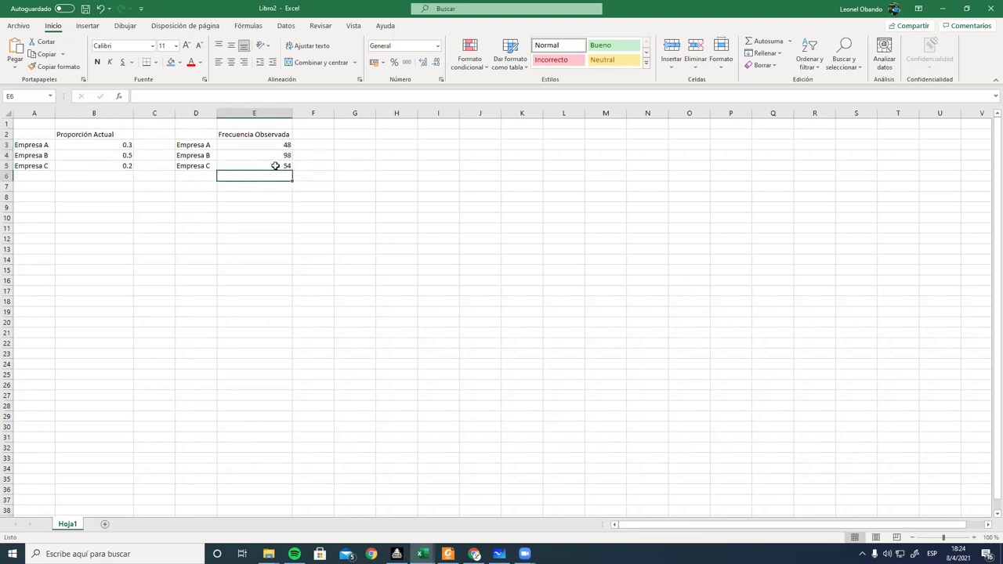
drag(126, 165, 83, 144)
click(119, 145)
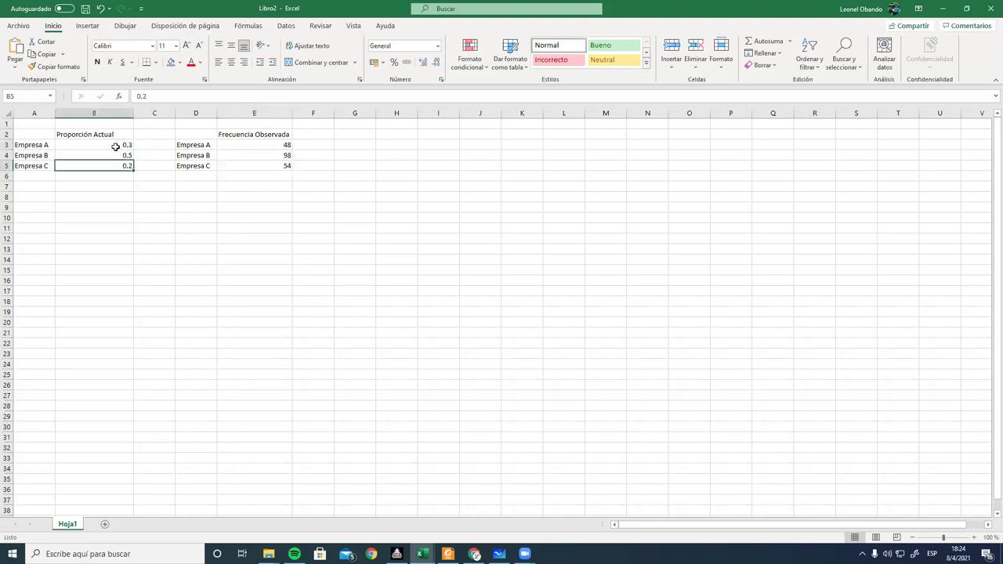
drag(273, 146, 273, 166)
click(273, 147)
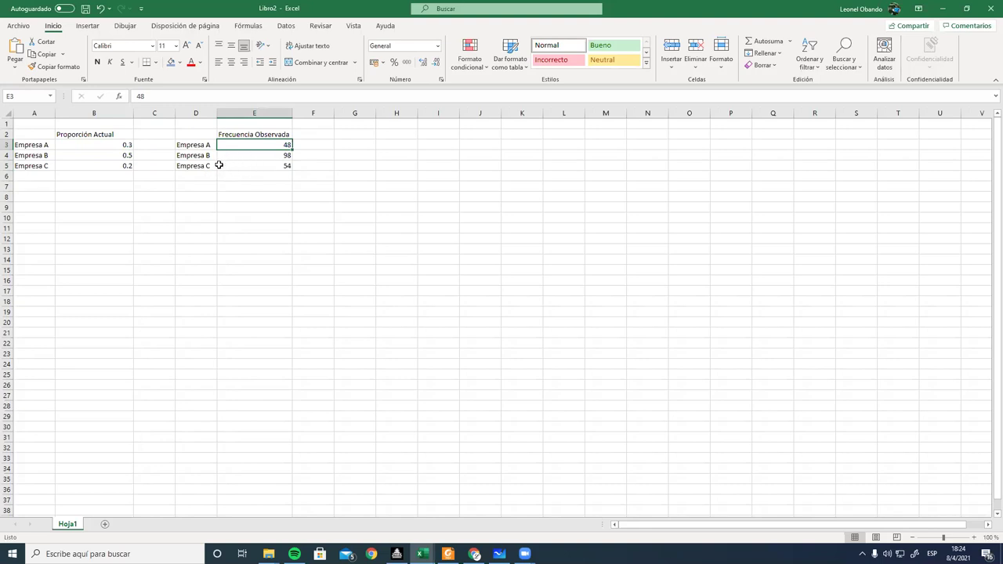
click(124, 166)
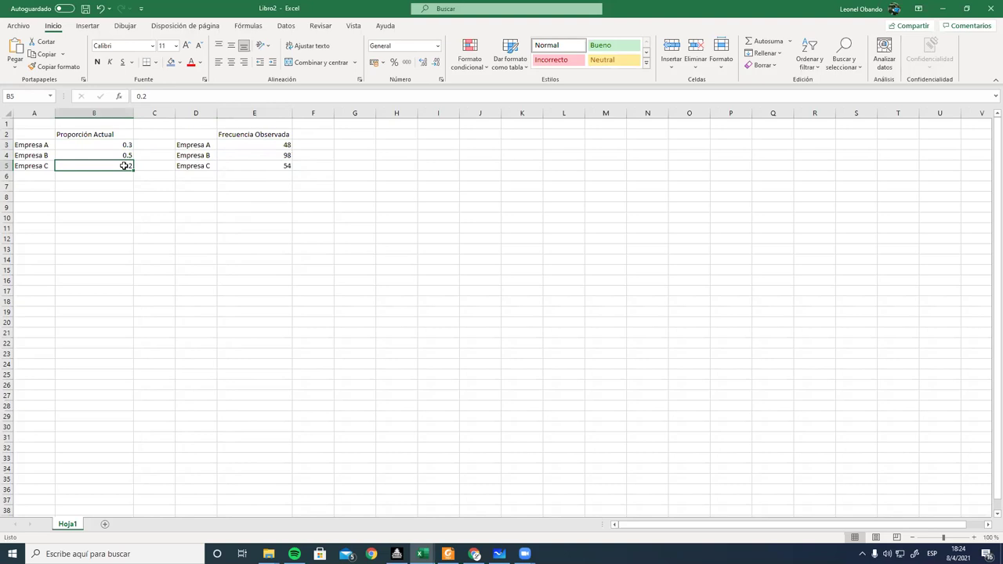
Step: Review the consumer panel and goodness-of-fit passages in the Foxit Reader textbook against the two company tables in Excel
key(alt+Tab)
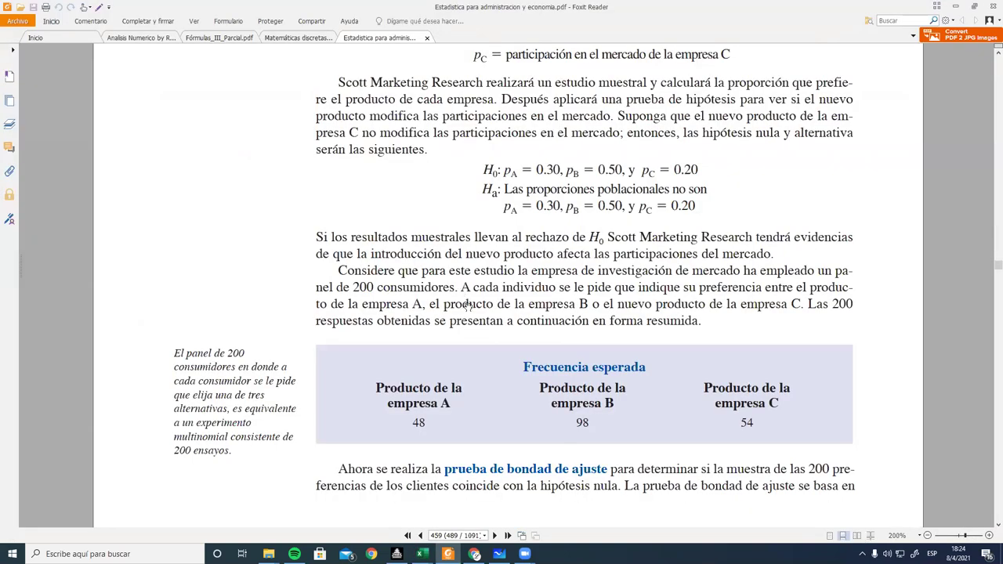
scroll(491, 284, down, 1)
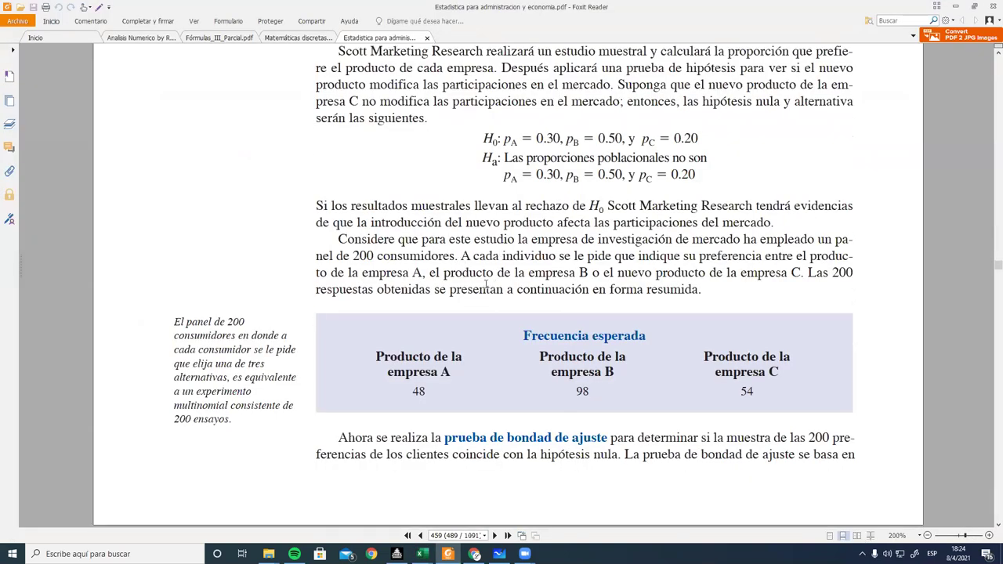
key(alt+Tab)
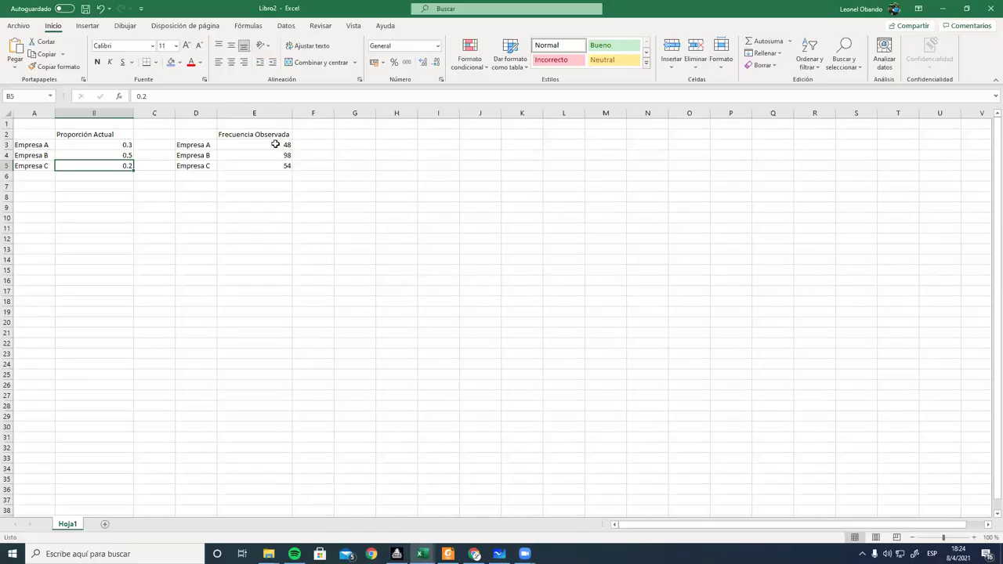
drag(275, 144, 280, 171)
click(279, 167)
click(126, 146)
drag(125, 146, 126, 166)
click(124, 168)
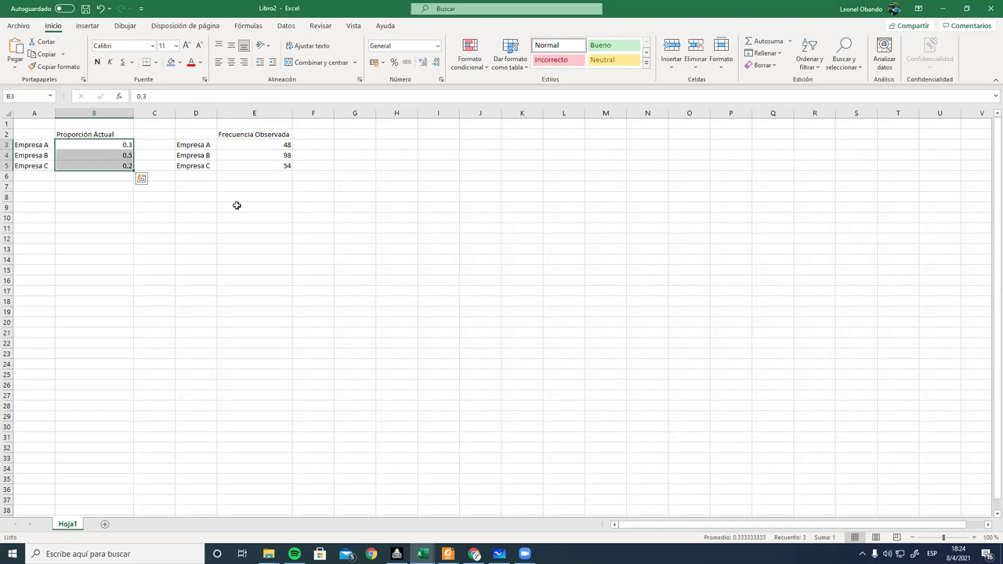
key(alt+Tab)
scroll(575, 304, down, 8)
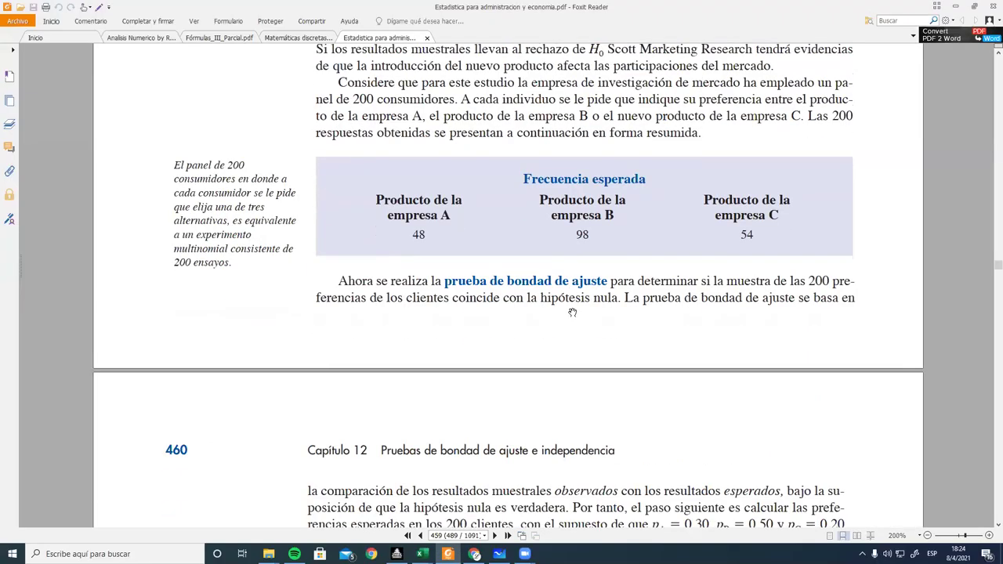
scroll(574, 304, down, 1)
key(alt+Tab)
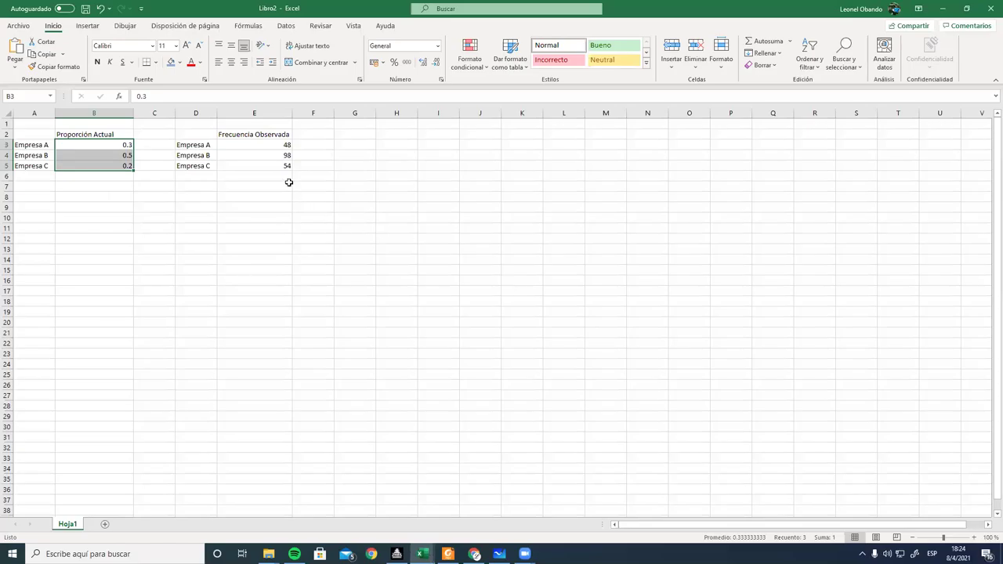
drag(36, 135, 278, 166)
click(324, 190)
click(207, 186)
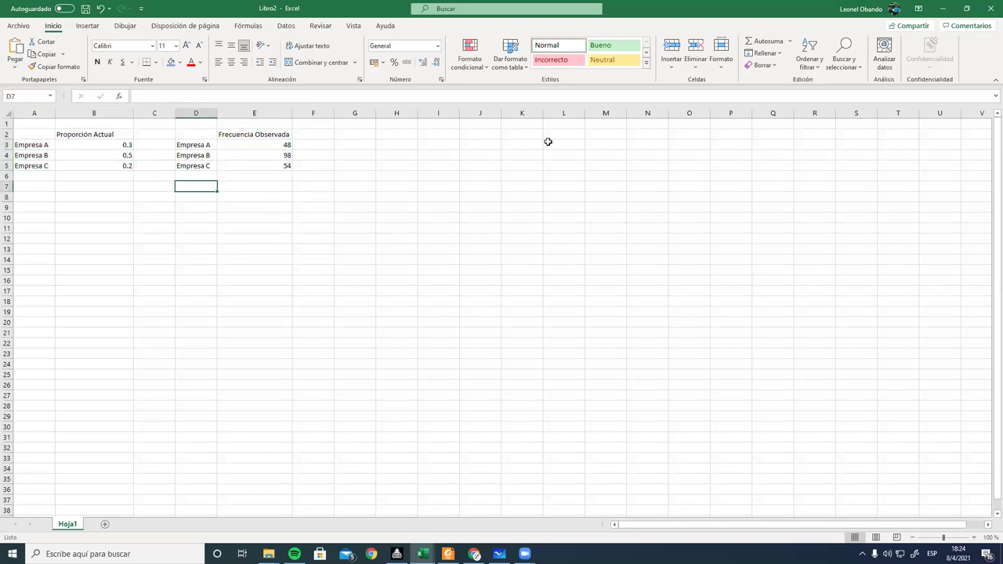
Step: Merge and center cells A8:B8 below the proportions table
drag(36, 196, 227, 199)
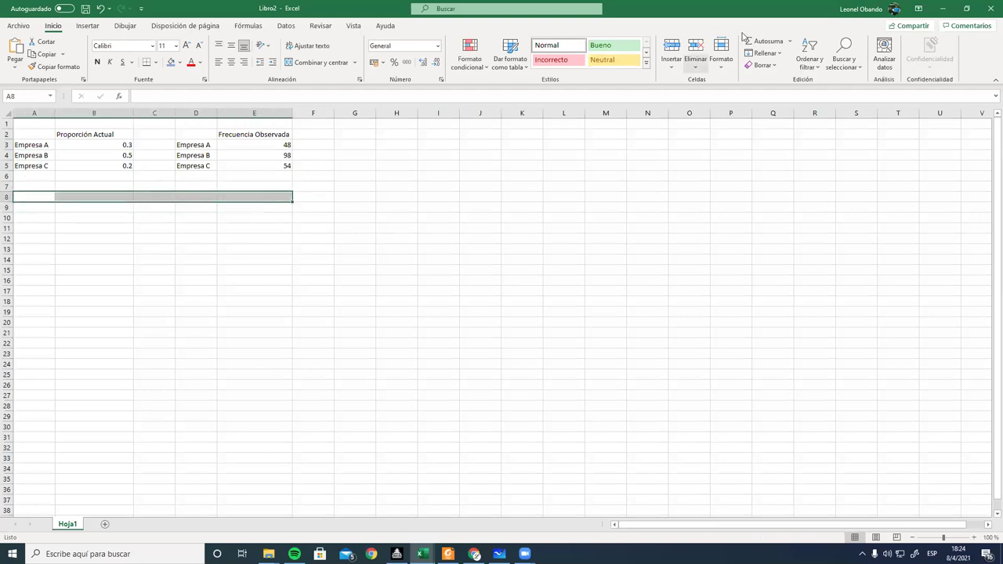
click(88, 26)
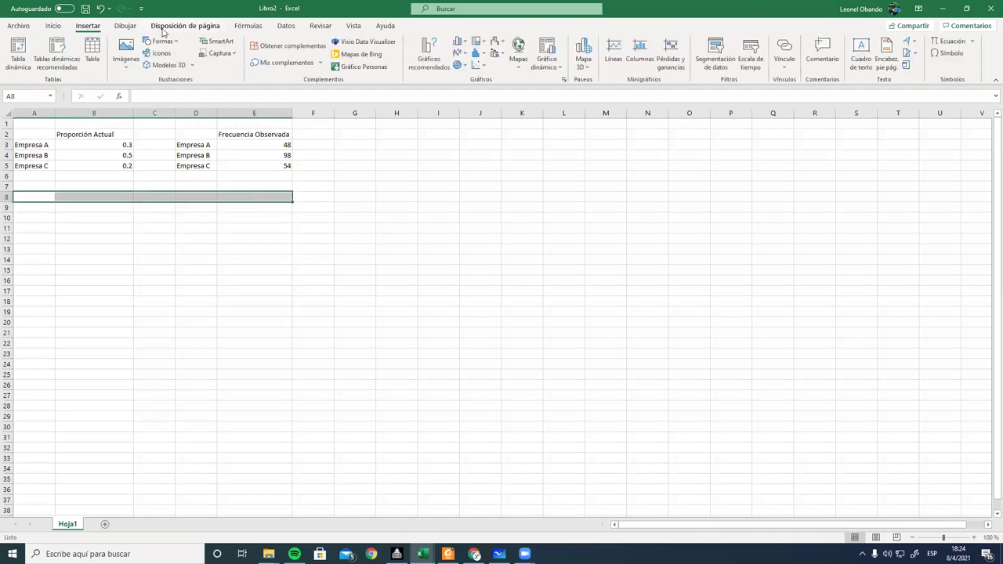
drag(82, 197, 130, 197)
click(53, 25)
click(317, 62)
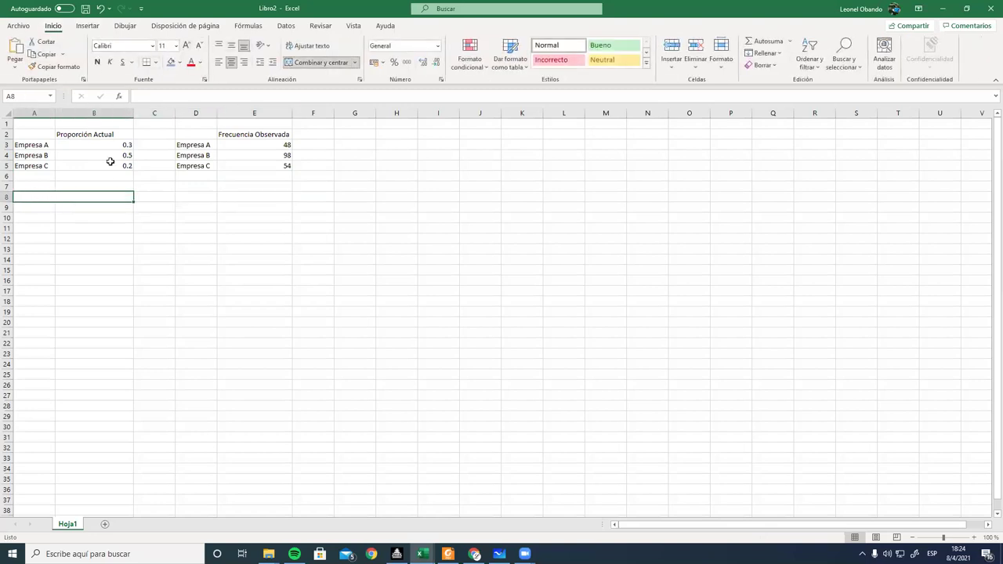
Step: Enter the null hypothesis "H0: pA=0.3, pB=0.2, pC=0.2" in merged cell A8, switching the keyboard language to type the equals signs
text(H0:)
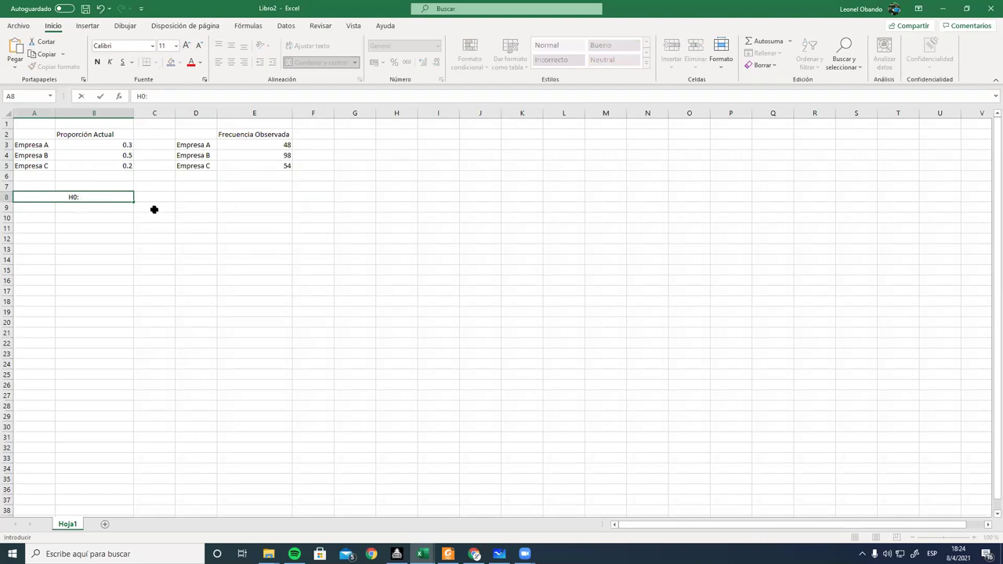
text(pA¿)
key(super+space)
text(=0.3,  pB=0.2, pC)
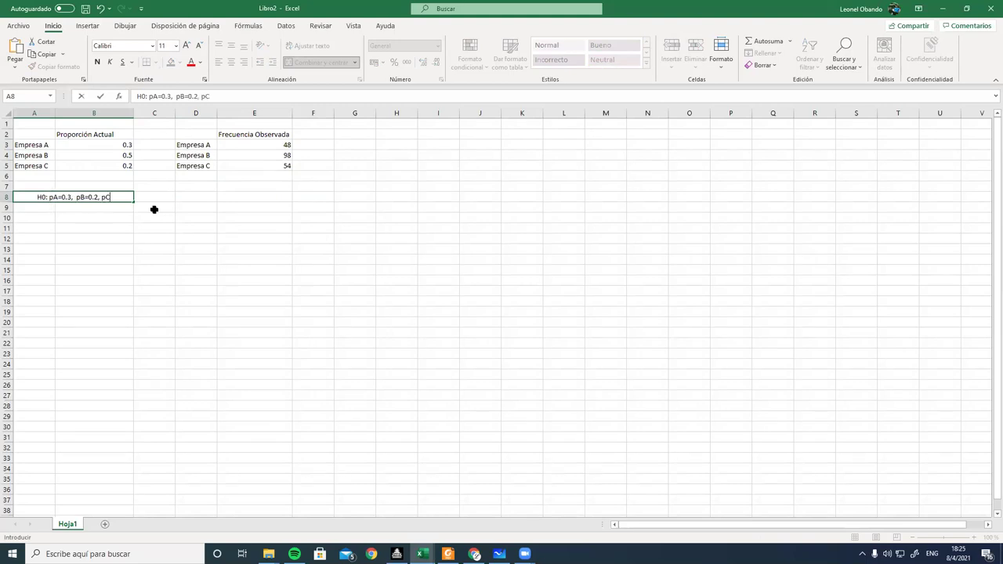
text(=0.2)
key(ctrl+Return)
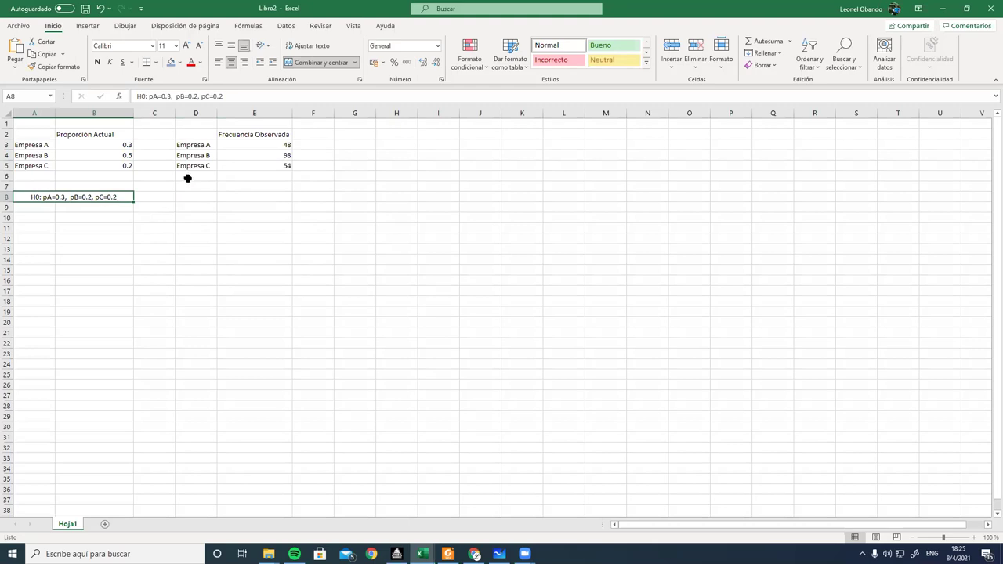
Step: Correct pB to 0.5 in the null hypothesis in cell A8
click(198, 96)
key(BackSpace)
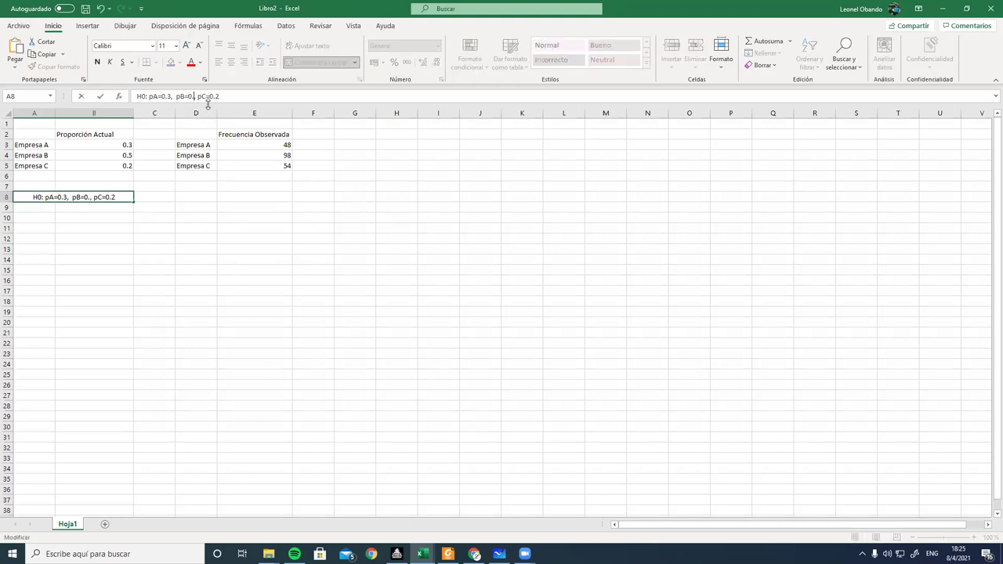
text(5)
key(Return)
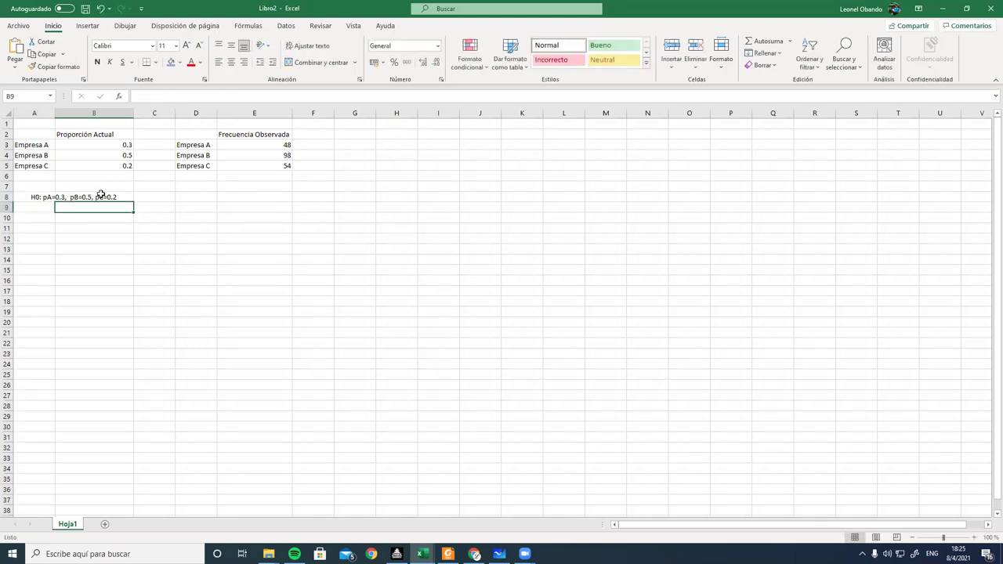
Step: Relabel the proportions in the null hypothesis in cell A8 as p1, p2 and p3
click(98, 197)
click(156, 96)
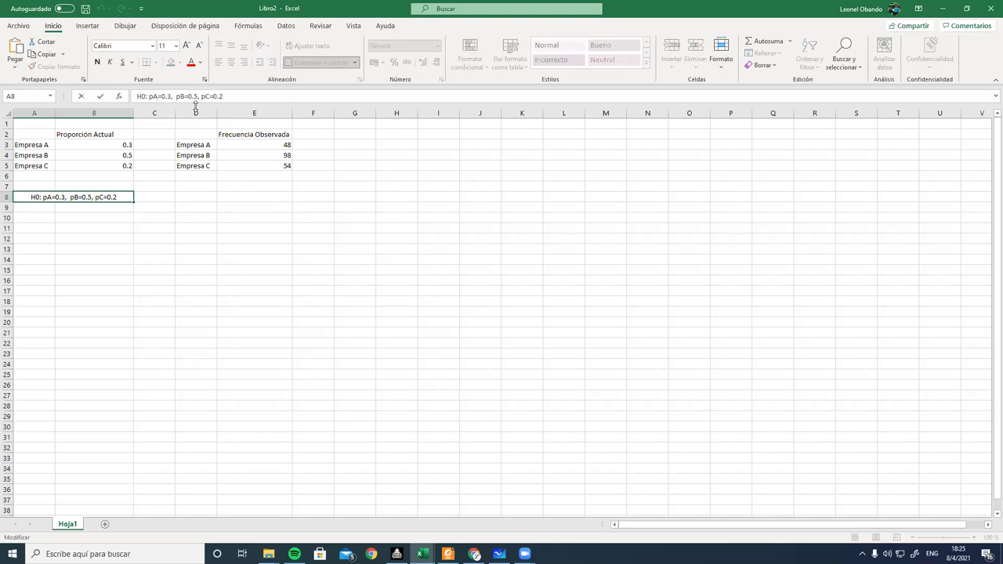
key(BackSpace)
text(1)
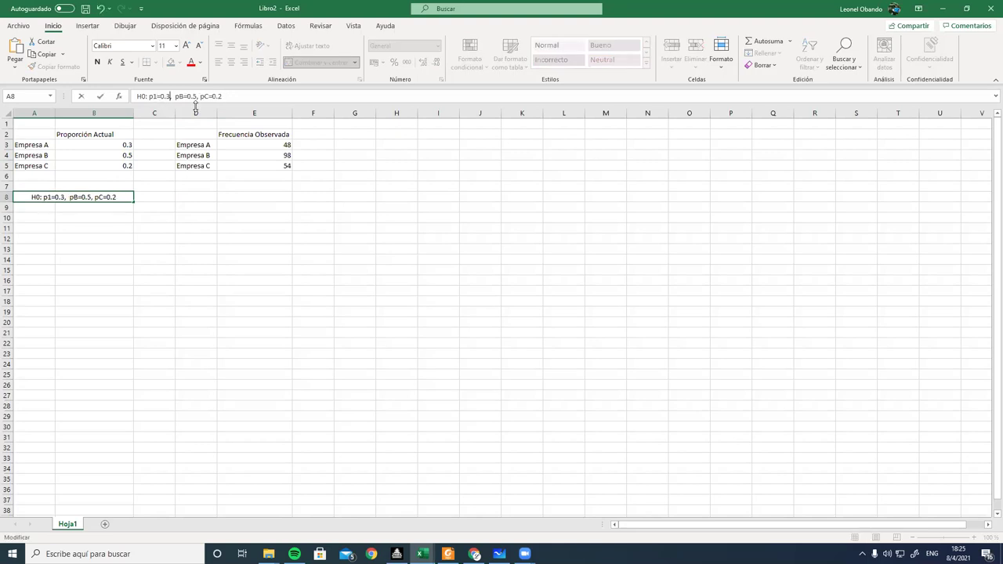
key(BackSpace)
text(2)
key(Delete)
text(3)
key(Return)
Step: Merge and center cells A9:B9 and enter "H0: p1=0.3, p2=0.5, p3=0.2" there as a base for the second hypothesis
drag(50, 209, 84, 207)
click(317, 62)
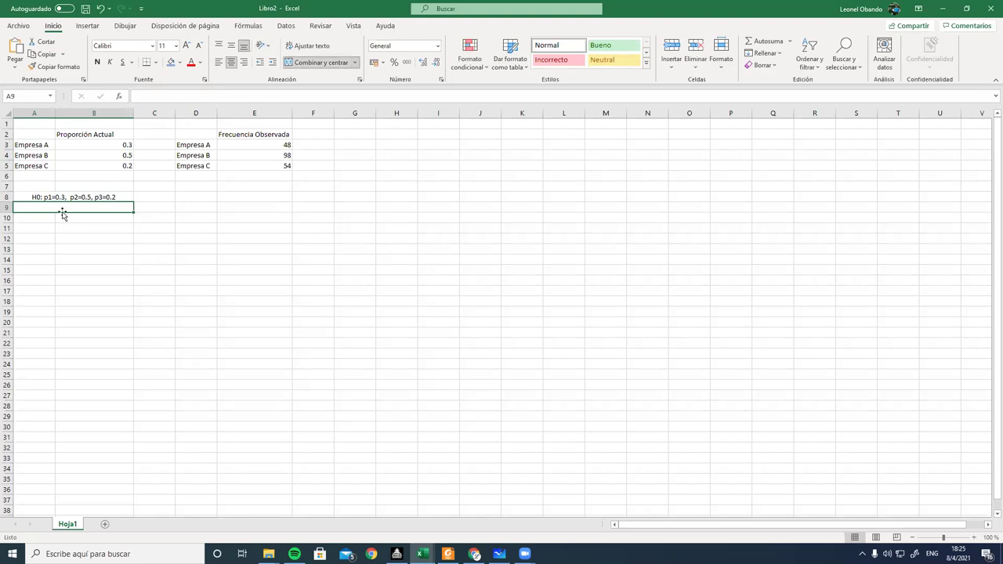
text(h)
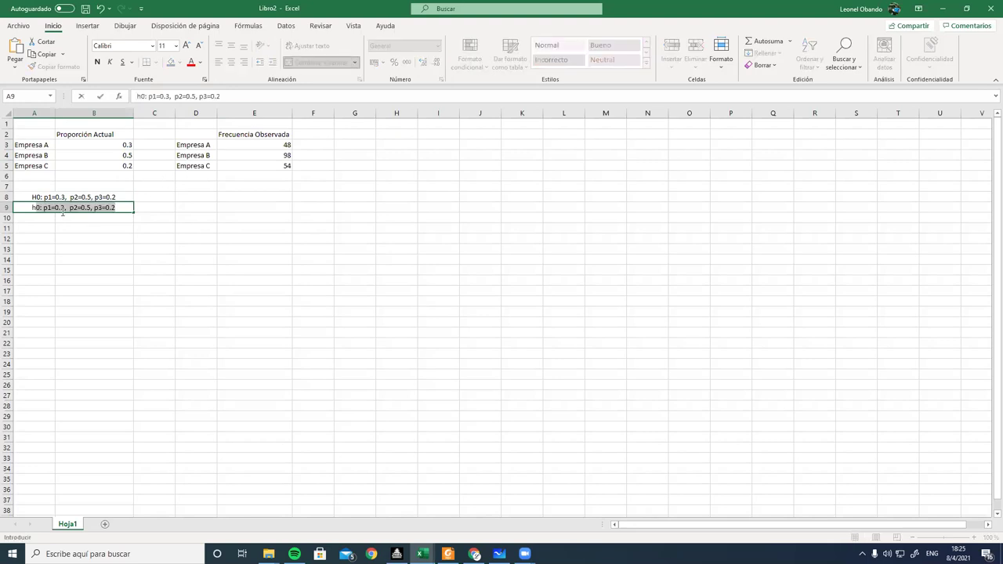
key(BackSpace)
key(BackSpace)
key(BackSpace)
text(H0: p1=0.3,  p2=0.5, p3=0.2)
key(Return)
Step: Turn the text in A9 into the alternative hypothesis "Ha: p1!=0.3, p2!=0.5, p3!=0.2"
click(62, 208)
click(144, 95)
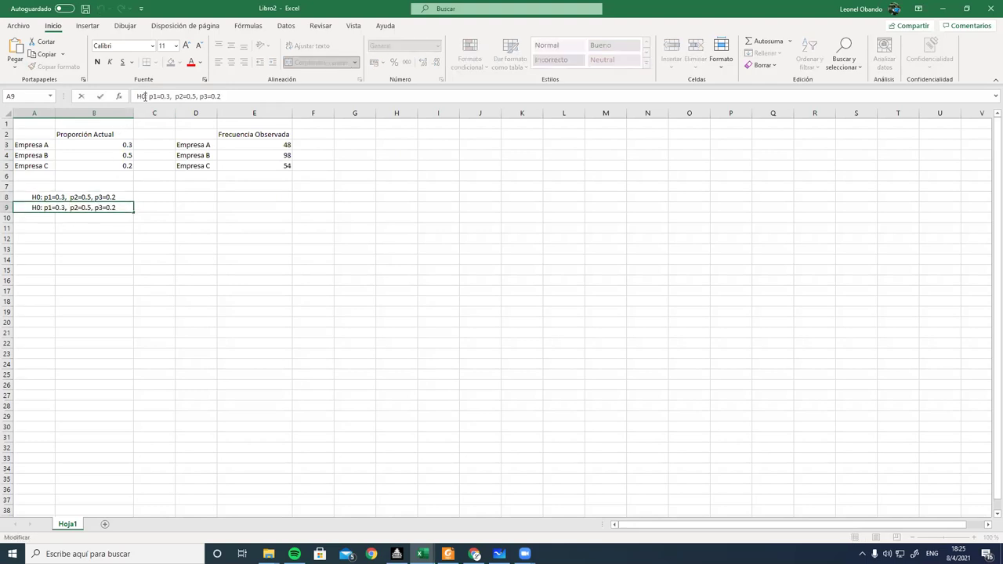
key(BackSpace)
text(a)
text(!)
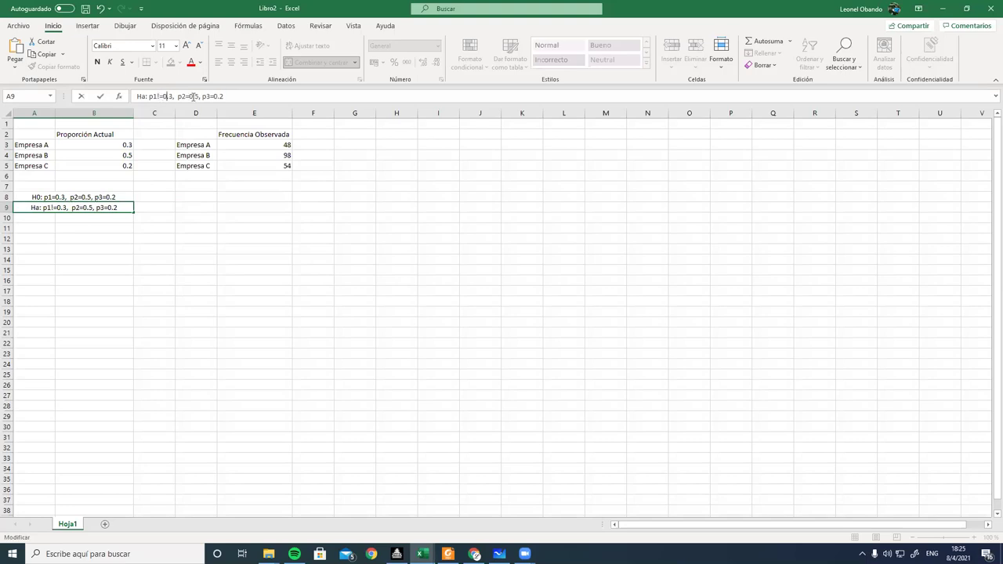
text(!)
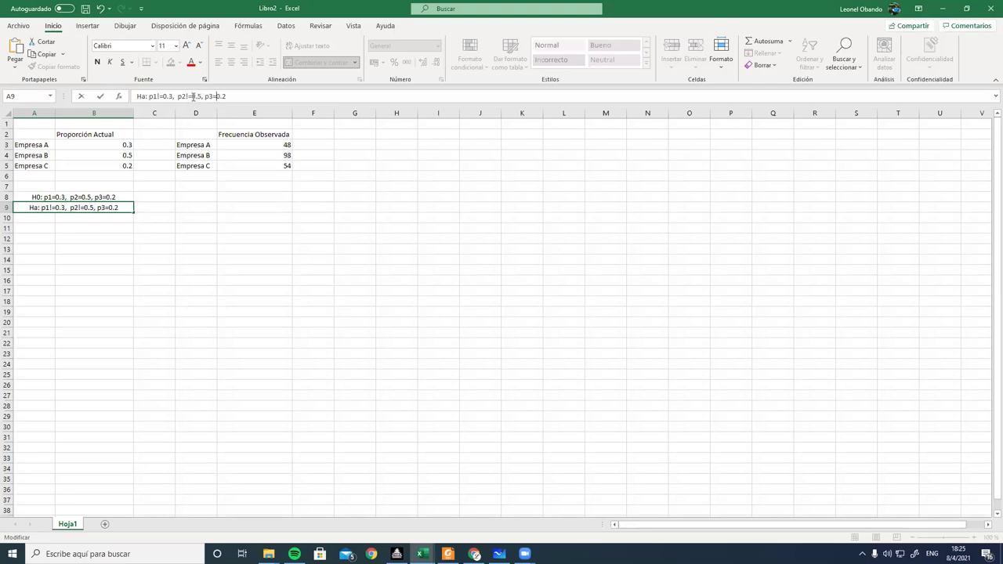
text(!)
right_click(193, 96)
click(87, 211)
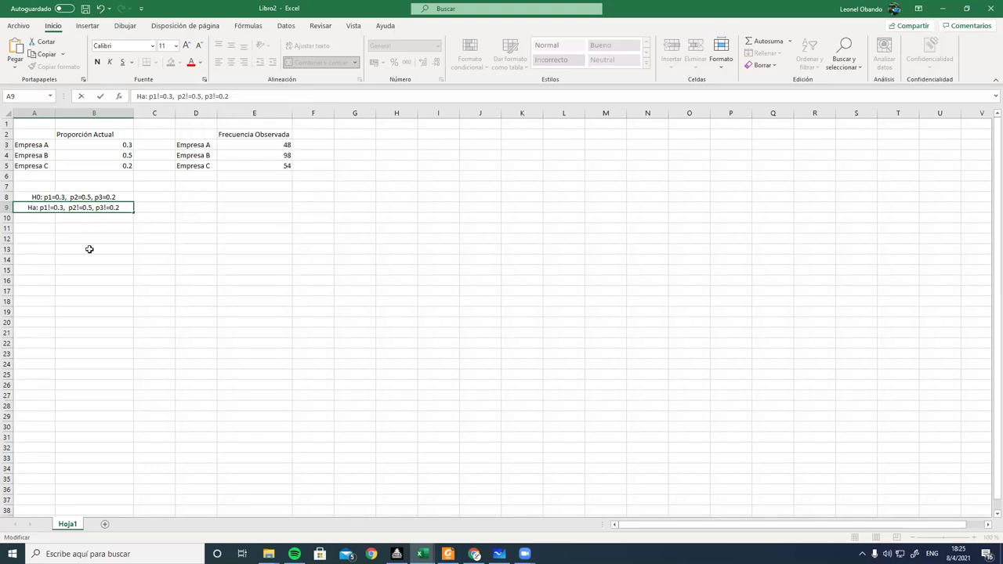
Step: Review the two hypotheses in rows 8 and 9 and the observed frequency table for the three companies
click(40, 200)
drag(40, 200, 125, 208)
click(145, 225)
click(81, 206)
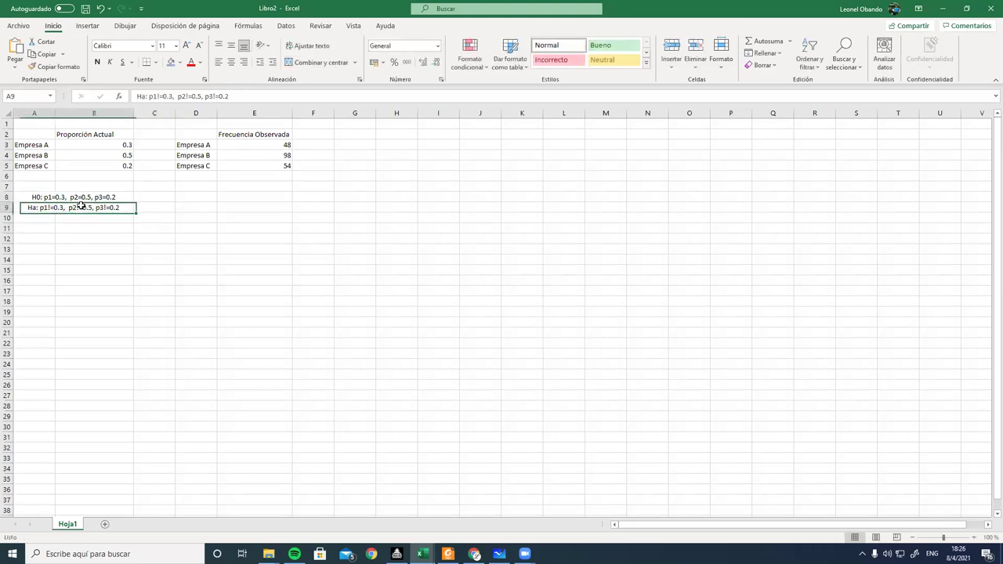
click(82, 198)
click(86, 207)
click(85, 198)
drag(90, 199, 91, 212)
click(183, 206)
click(321, 139)
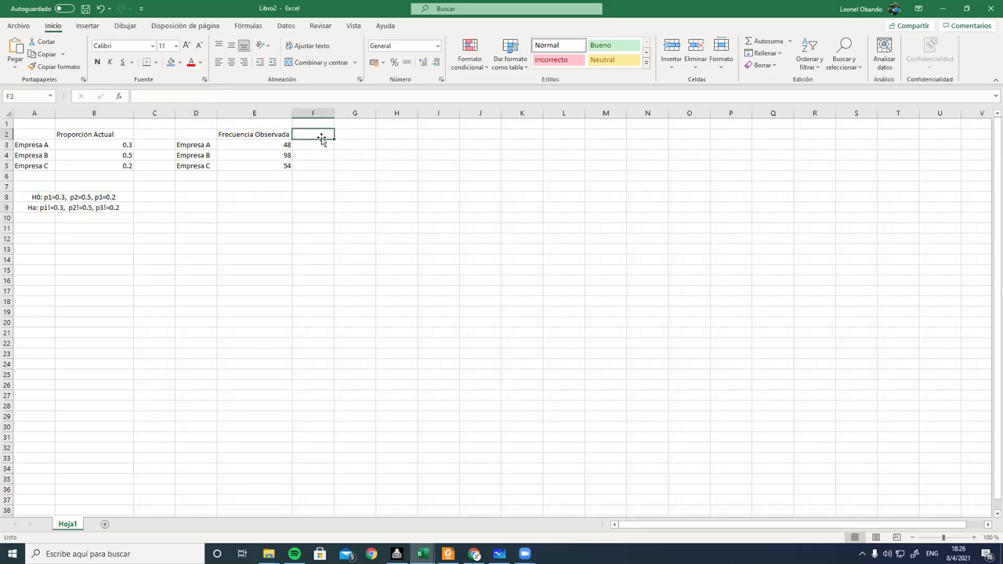
drag(191, 135, 243, 163)
click(243, 163)
drag(193, 136, 238, 165)
key(alt+Tab)
key(alt+Tab)
Step: Total the observed frequencies in cell E6 with =SUMA(E3:E5)
click(242, 177)
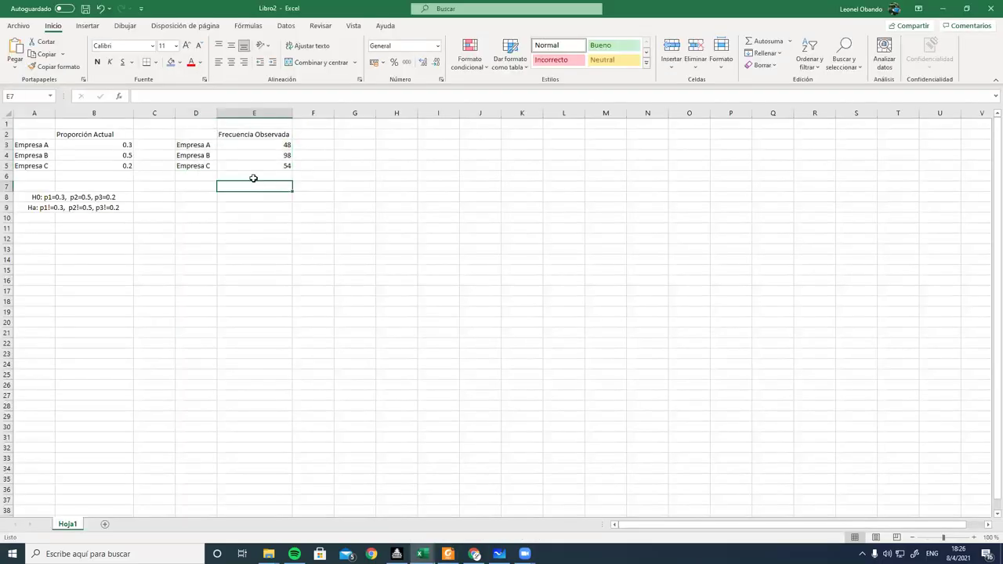
text(=)
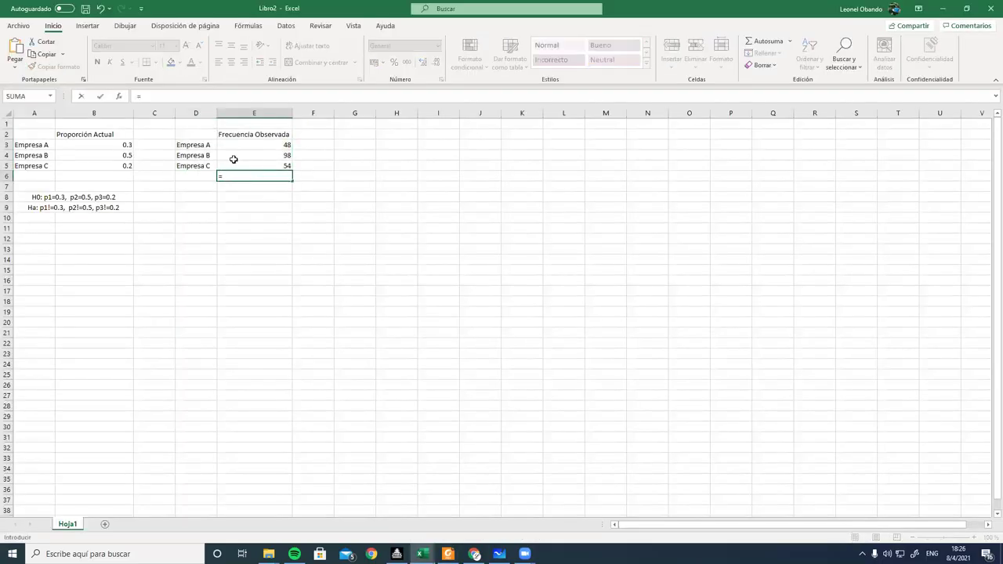
text(SUMA)
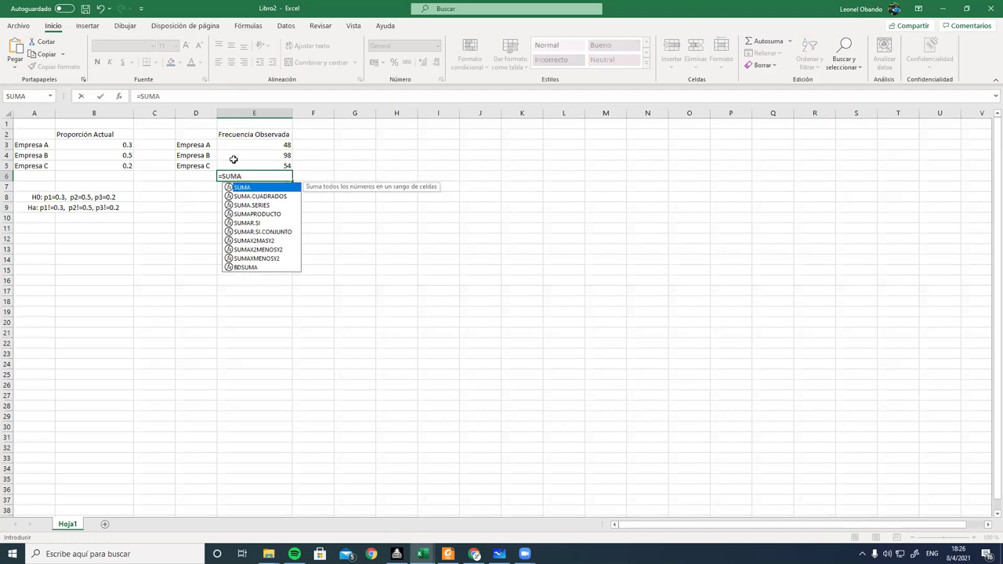
text(()
drag(237, 144, 237, 160)
text())
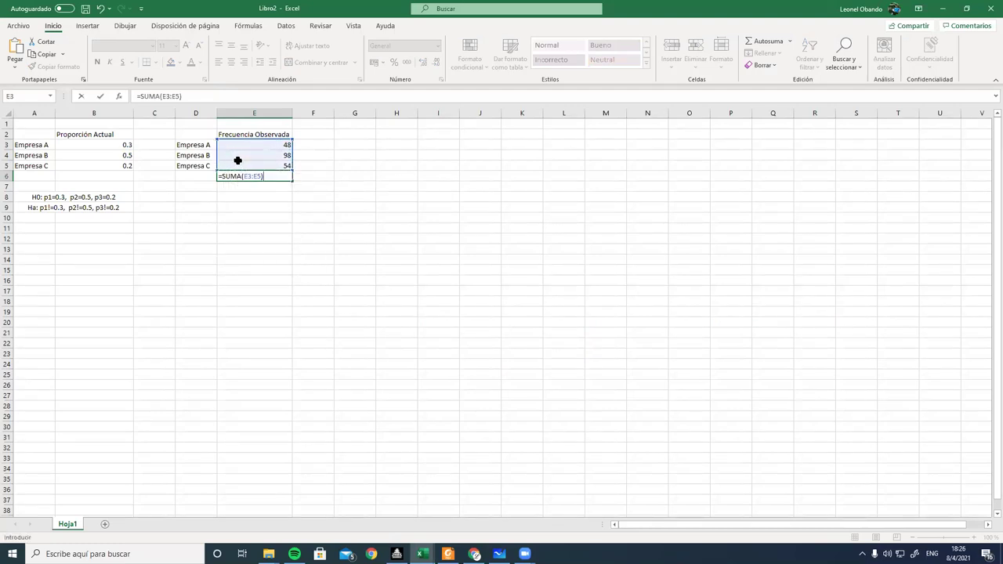
key(Return)
click(243, 175)
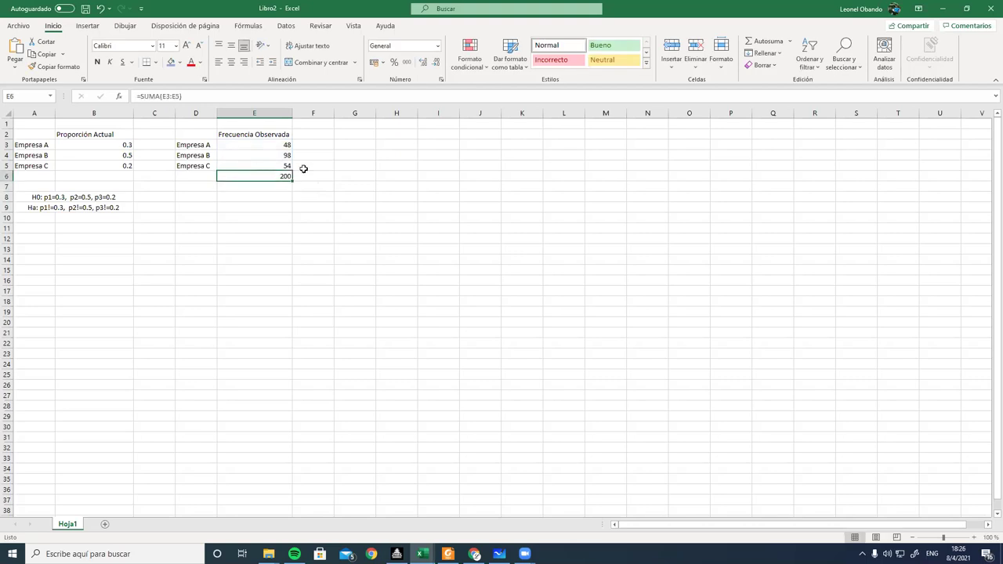
Step: Widen column F and enter the header "Frecuencia Esperada" in cell F2
click(321, 134)
drag(333, 114, 369, 114)
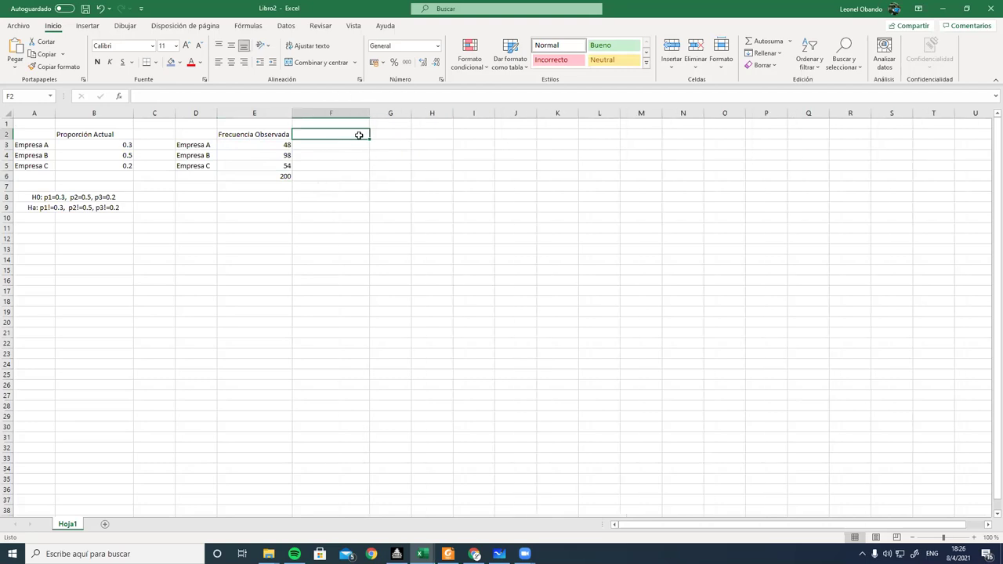
click(257, 134)
click(318, 134)
text(Frecuencia /e)
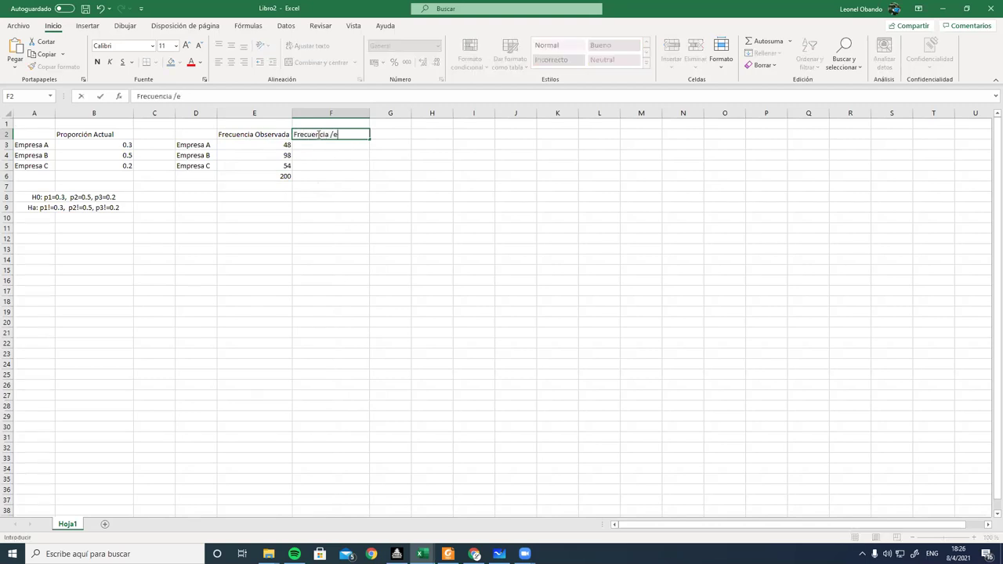
text(Es)
key(BackSpace)
key(BackSpace)
key(BackSpace)
key(BackSpace)
key(BackSpace)
key(BackSpace)
key(BackSpace)
text(Esperada)
key(Return)
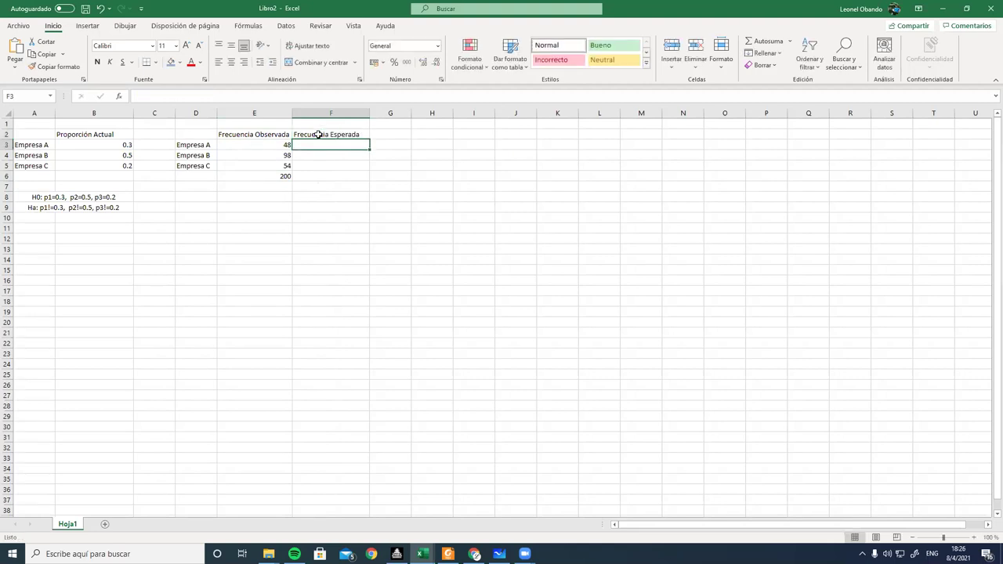
Step: Calculate Empresa A's expected frequency in cell F3 with =B3*E6
text(=)
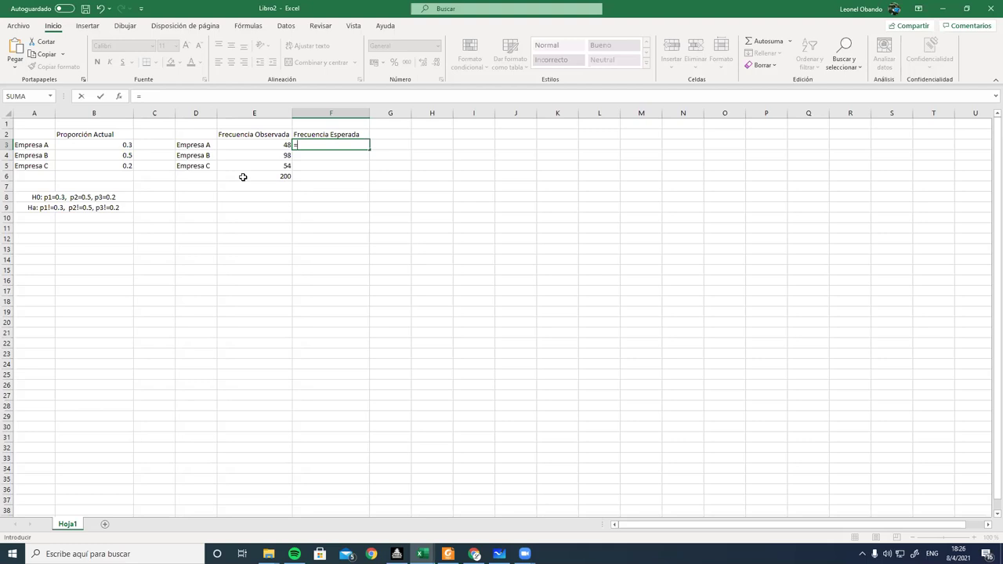
click(124, 146)
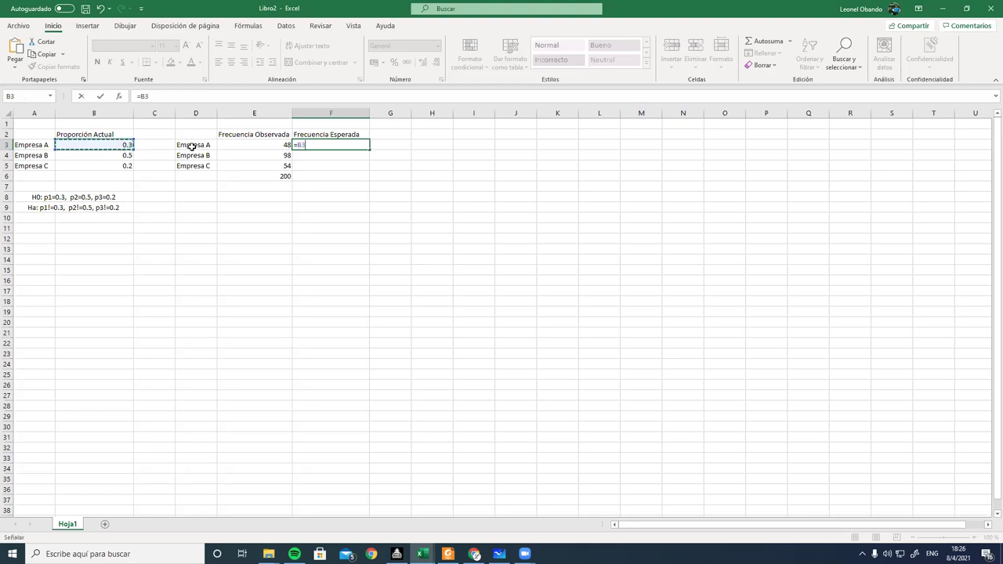
click(278, 177)
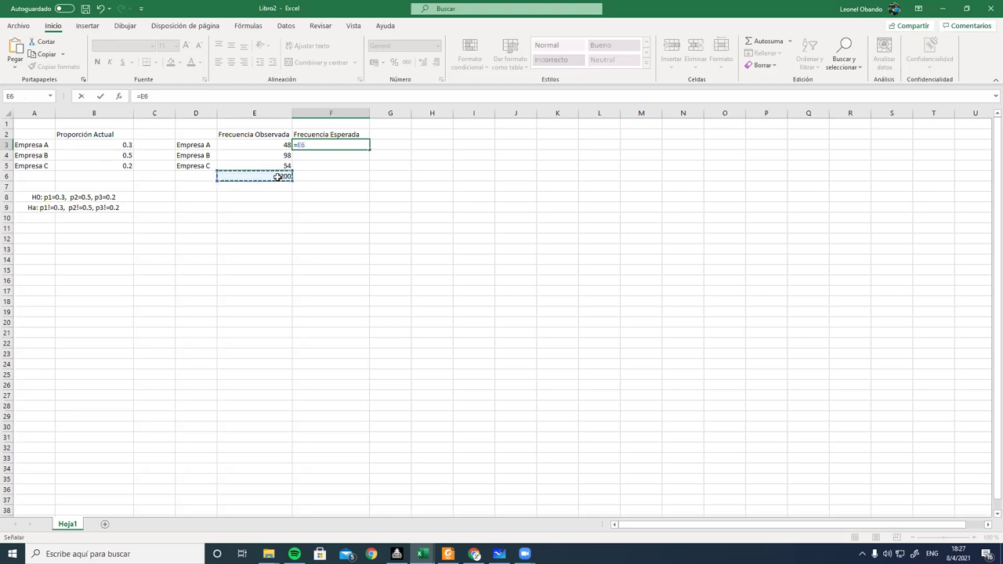
click(114, 144)
text(*)
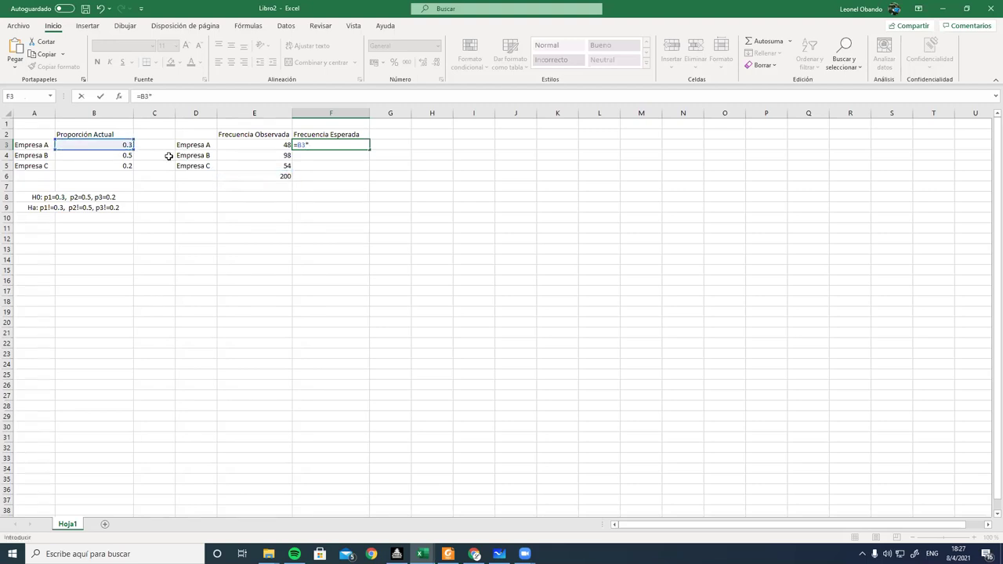
click(271, 173)
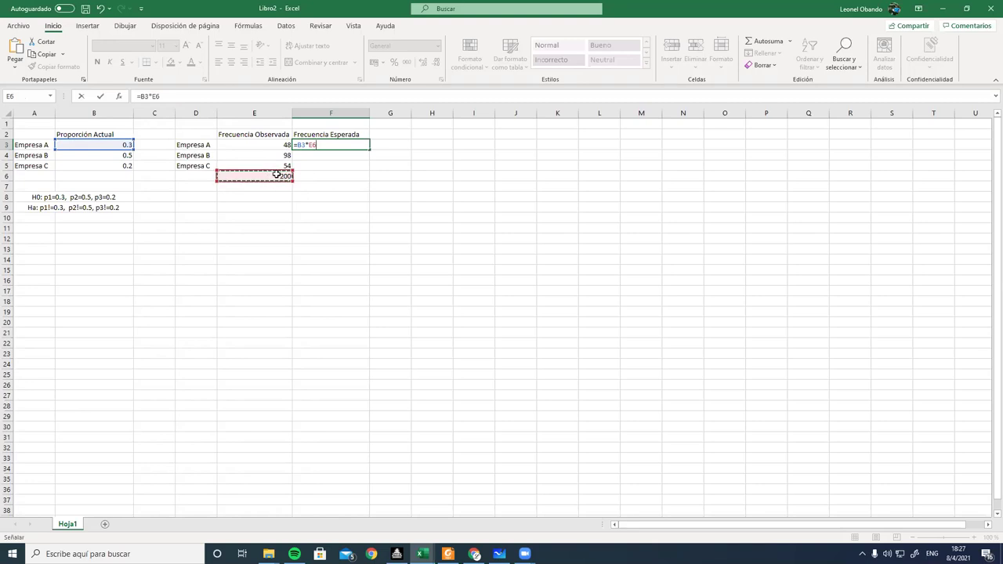
key(Return)
click(343, 144)
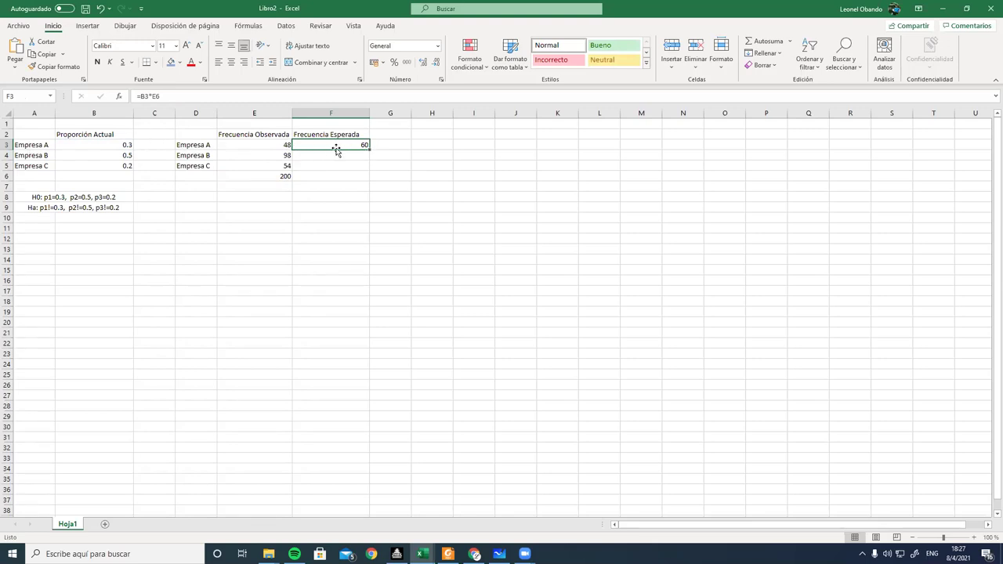
Step: Try to fill the formula in F3 down to F5 and inspect the cell references in the copied formulas
drag(369, 149, 369, 173)
click(330, 167)
click(325, 145)
click(314, 157)
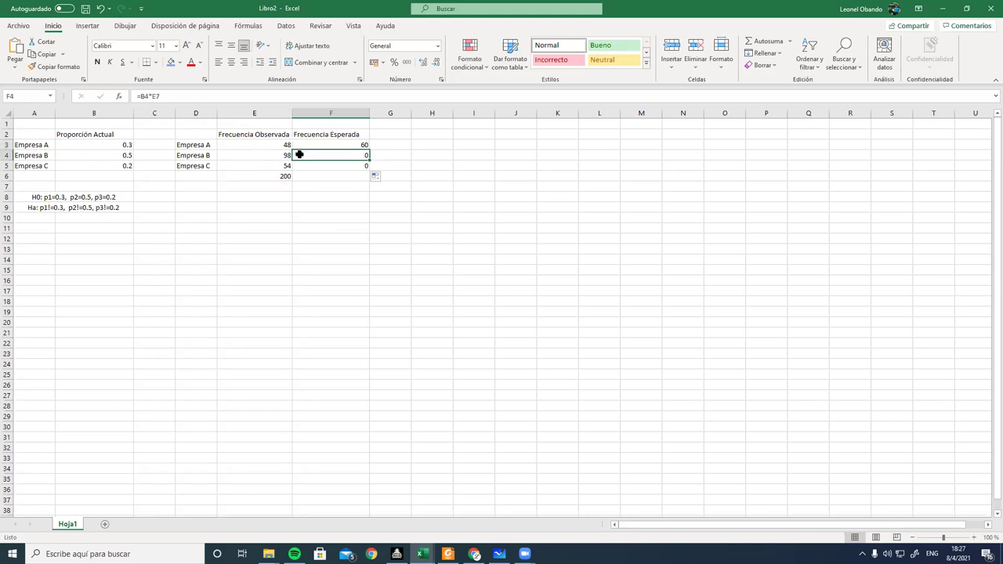
click(239, 98)
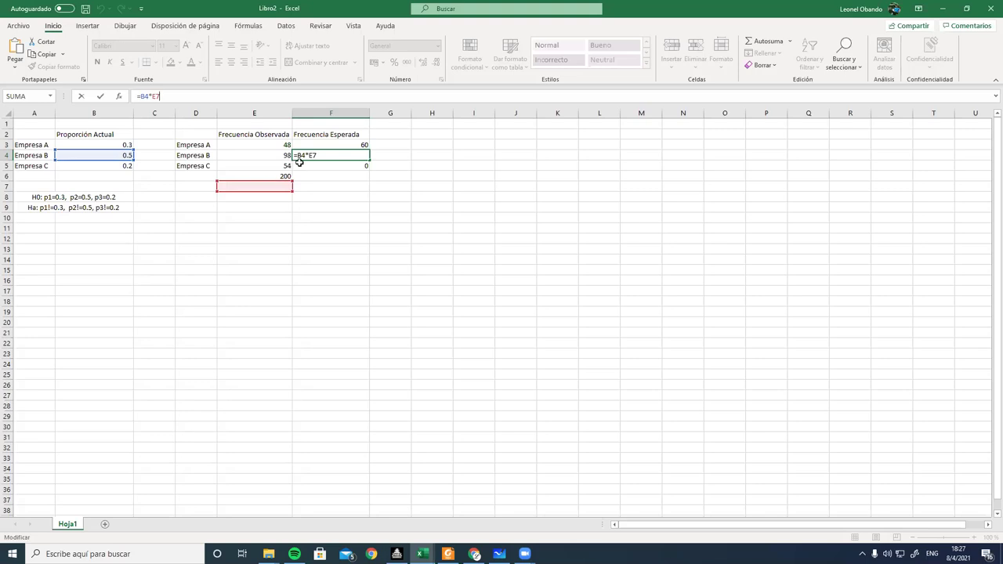
key(Return)
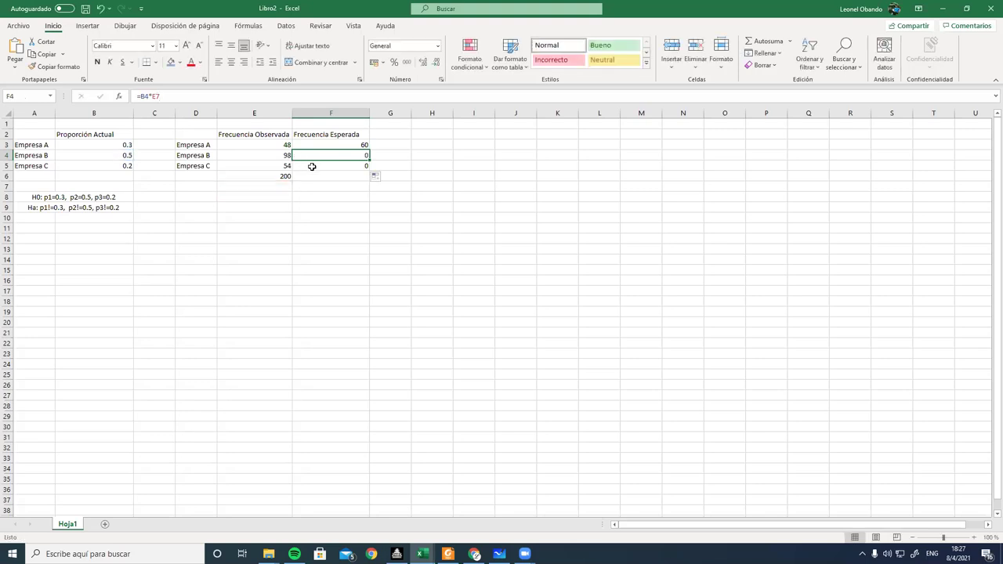
click(259, 176)
click(309, 162)
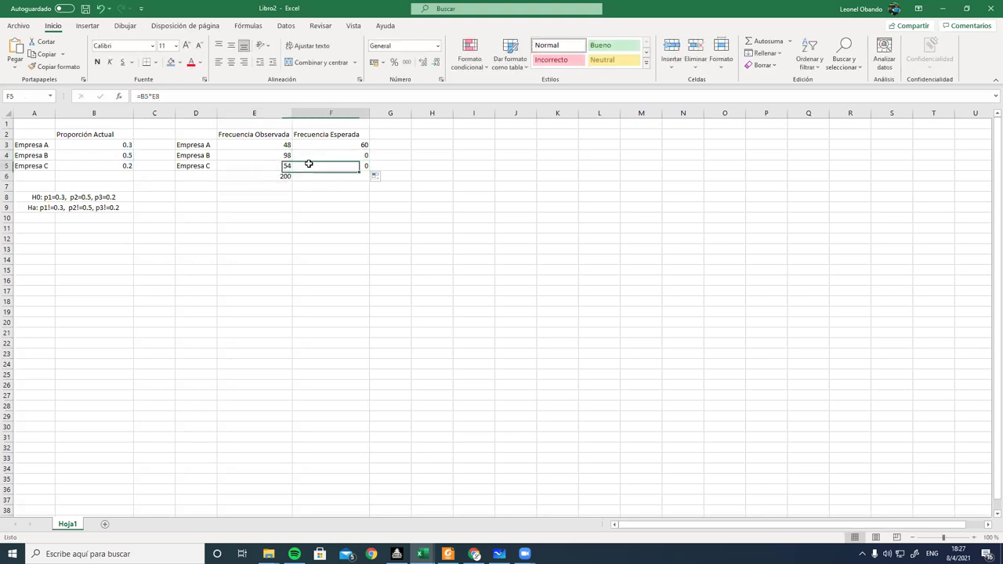
click(264, 96)
key(Escape)
click(323, 157)
click(303, 143)
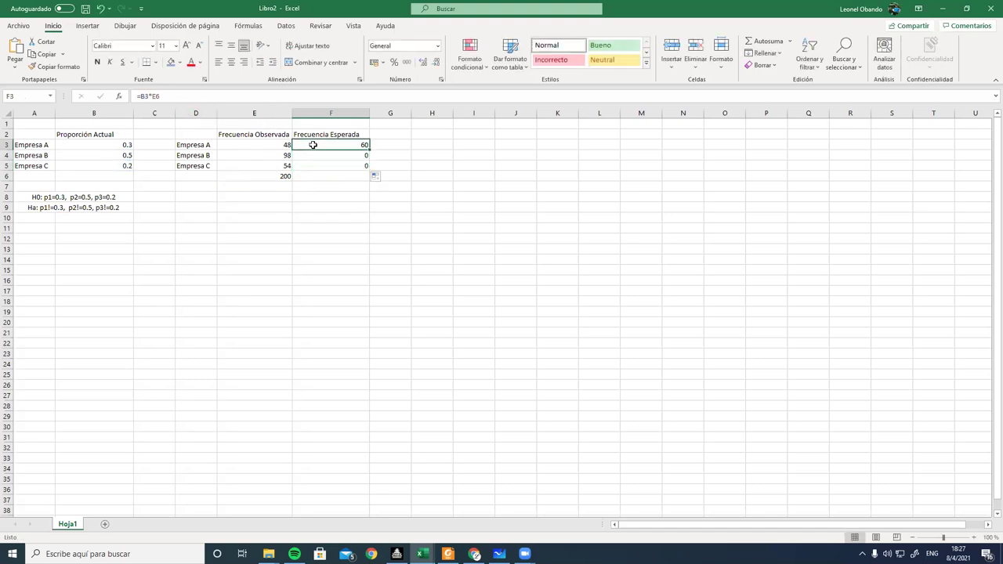
Step: Change the F3 formula to =B3*$E$6 and refill it down to F5, narrowing column F slightly
click(159, 95)
text($E$)
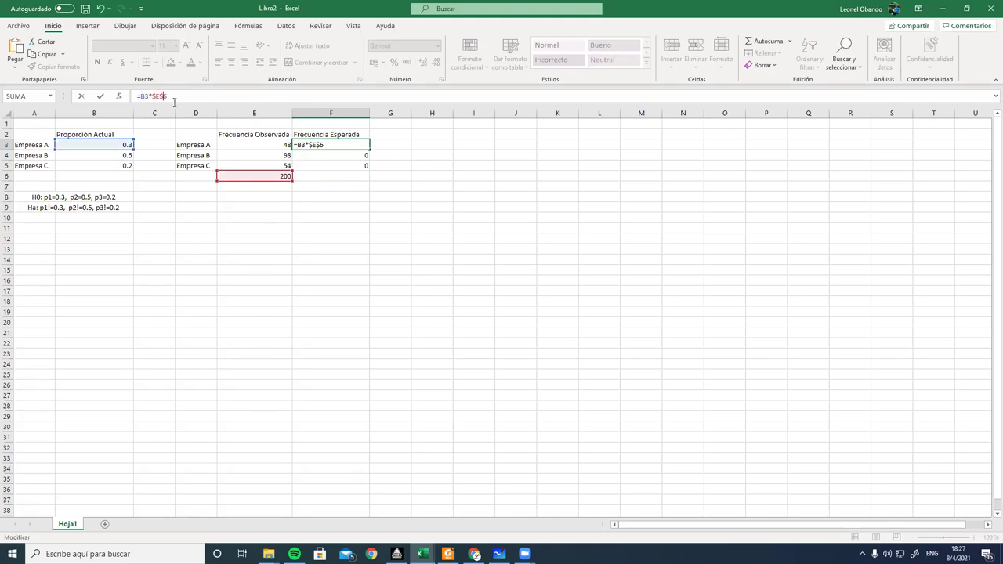
click(101, 95)
drag(367, 147, 346, 172)
click(420, 205)
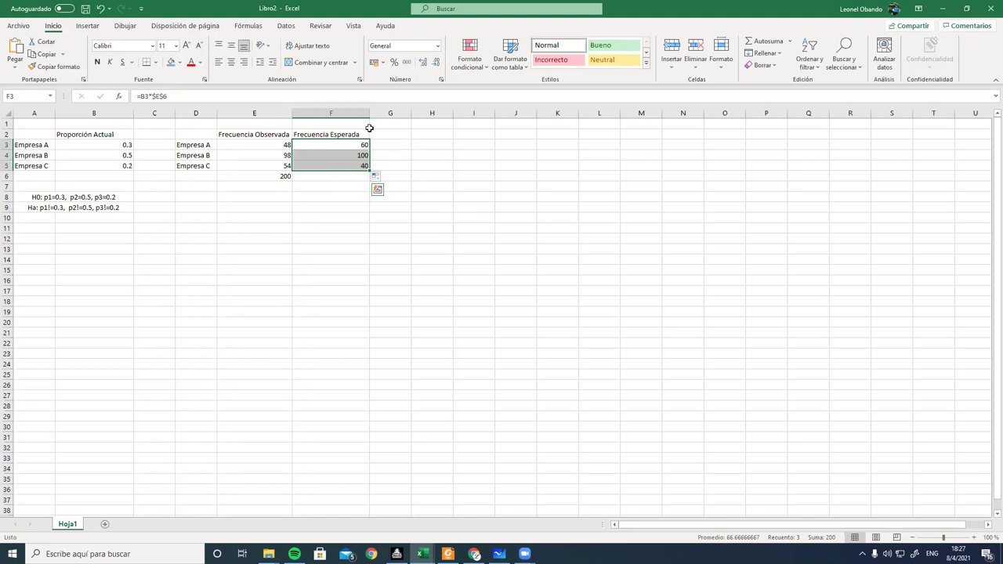
drag(365, 115, 364, 116)
click(383, 155)
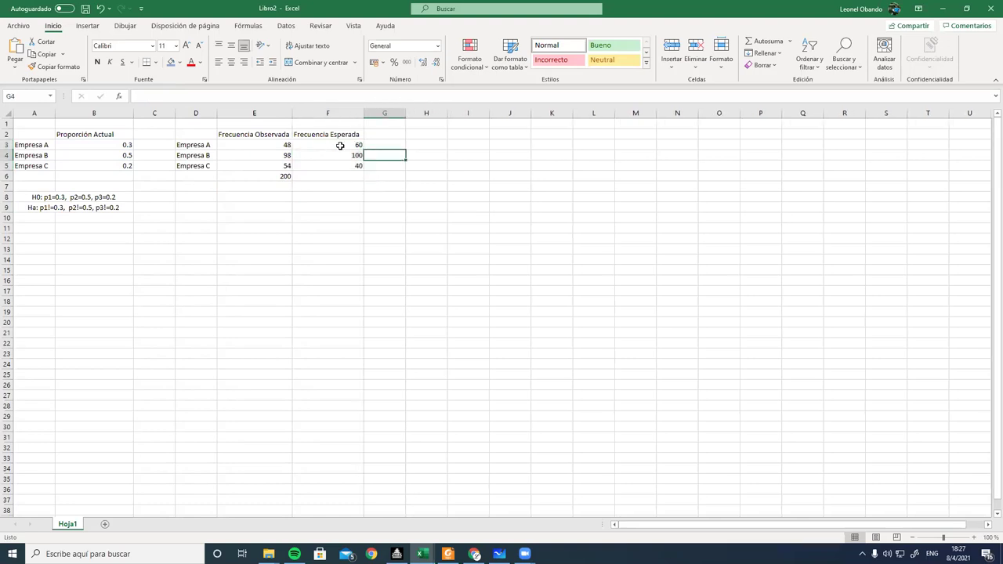
Step: Compare the expected frequencies with the textbook in Foxit Reader and switch to the rejection region notes in Microsoft Whiteboard
key(alt+Tab)
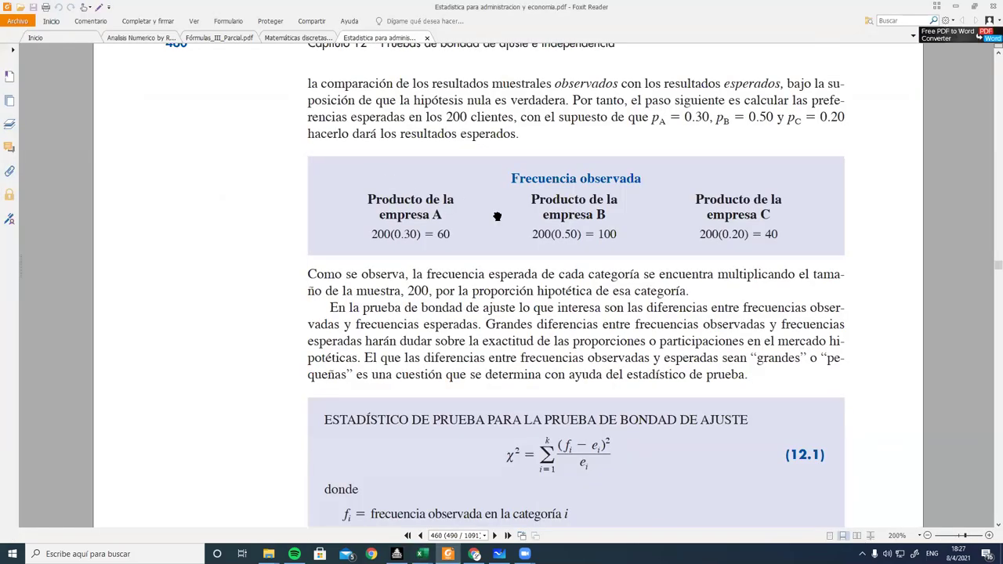
key(alt+Tab)
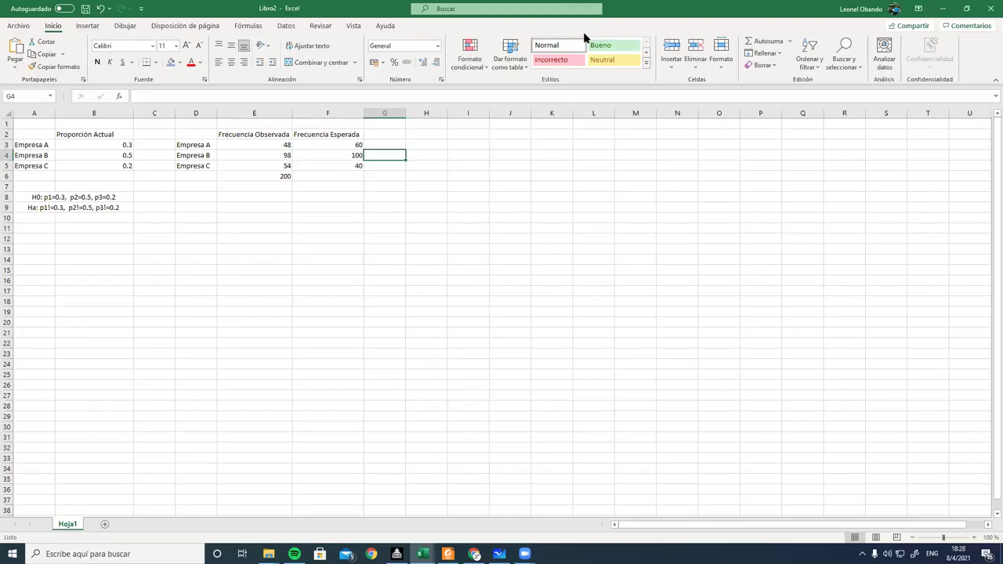
key(alt+Tab)
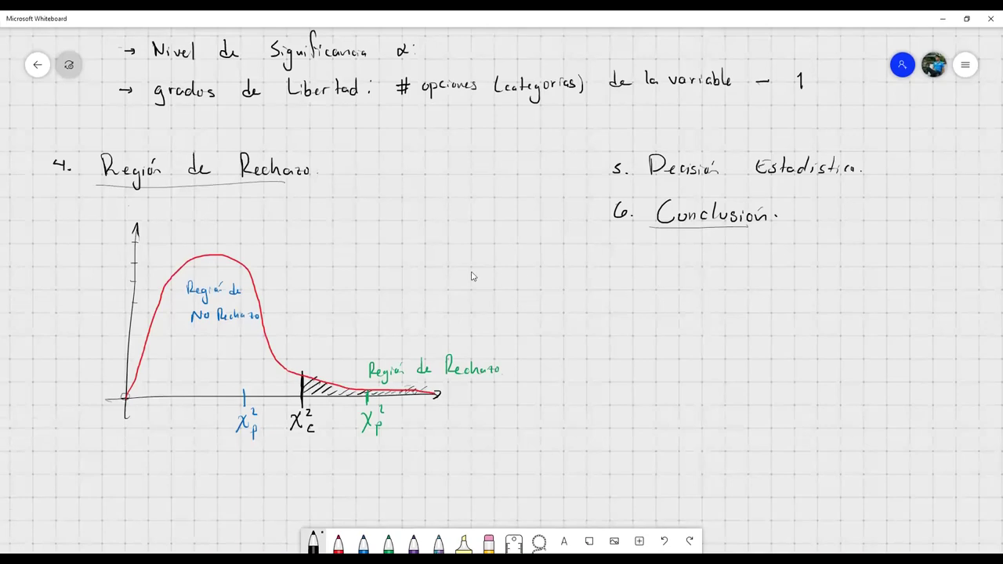
Step: Review the test statistic formula and expected frequency definition in the Whiteboard notes, and return to the Excel workbook
scroll(487, 282, up, 2)
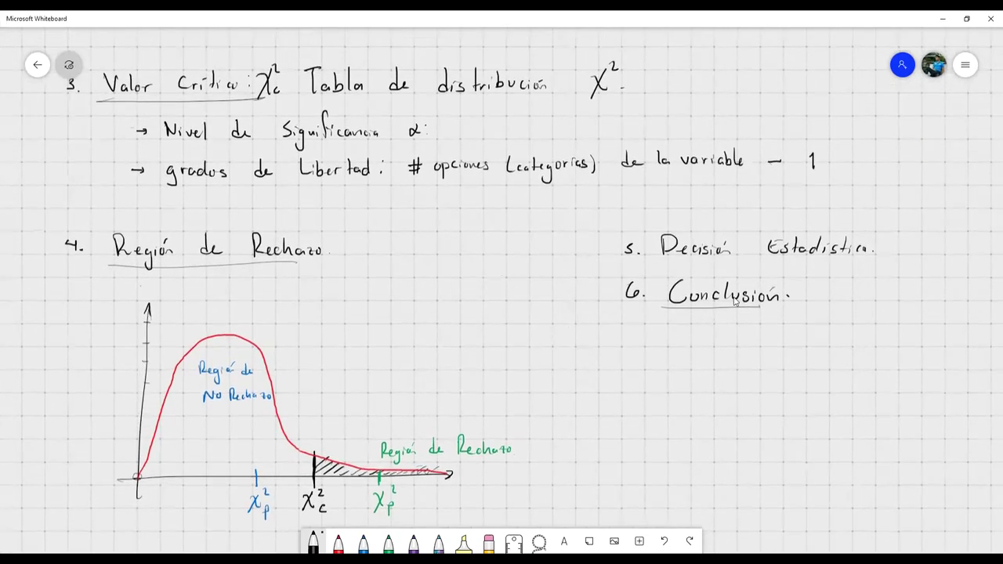
scroll(495, 327, up, 3)
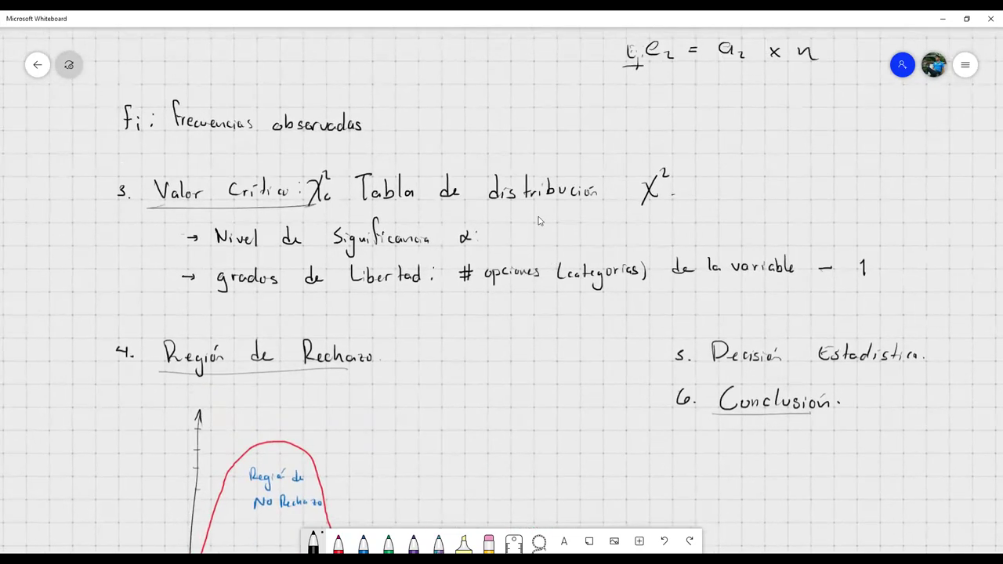
scroll(534, 248, up, 5)
scroll(534, 249, up, 1)
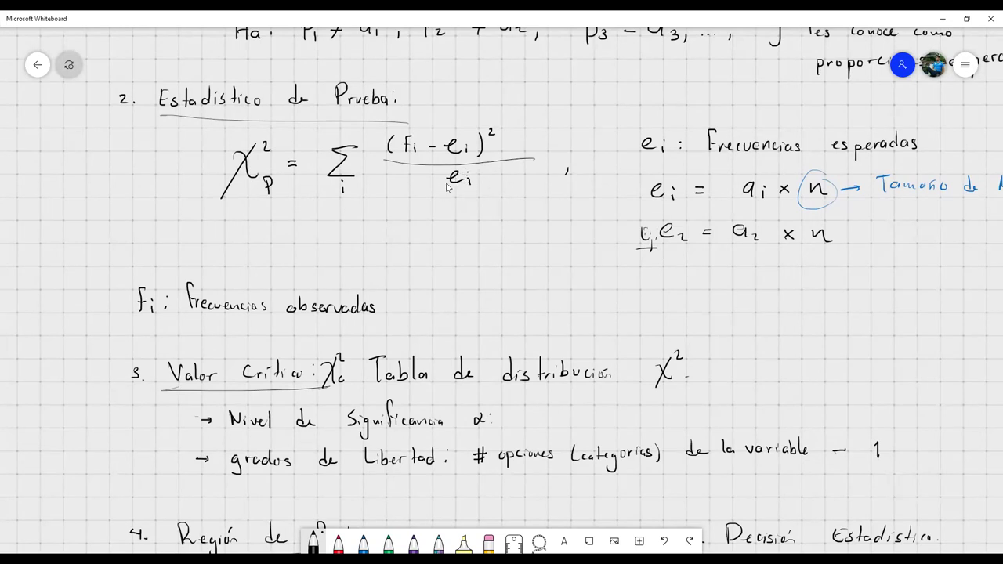
drag(459, 171, 462, 180)
key(alt+Tab)
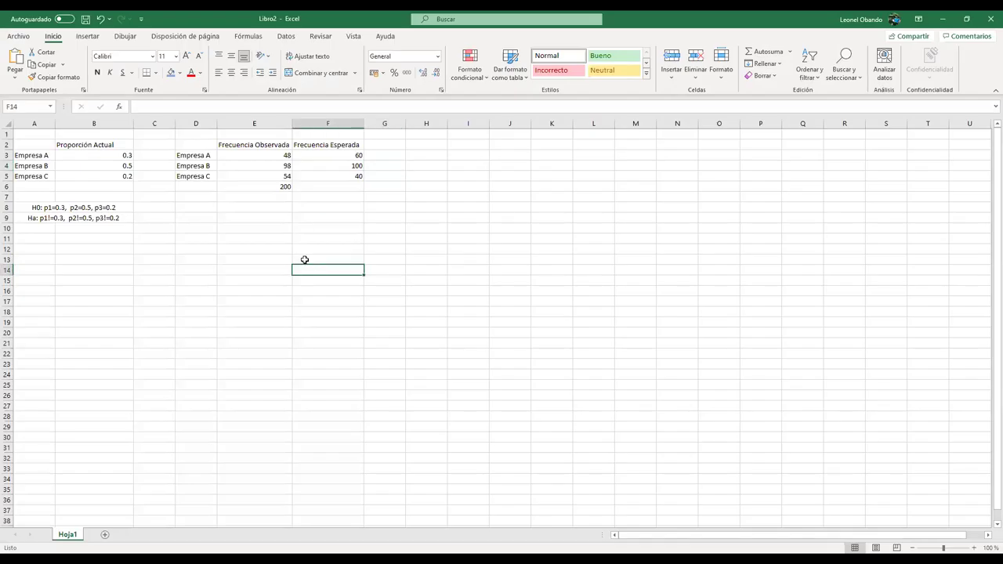
Step: Add the column header "fi - ei" in cell G2, beside Frecuencia Esperada
click(152, 215)
click(391, 145)
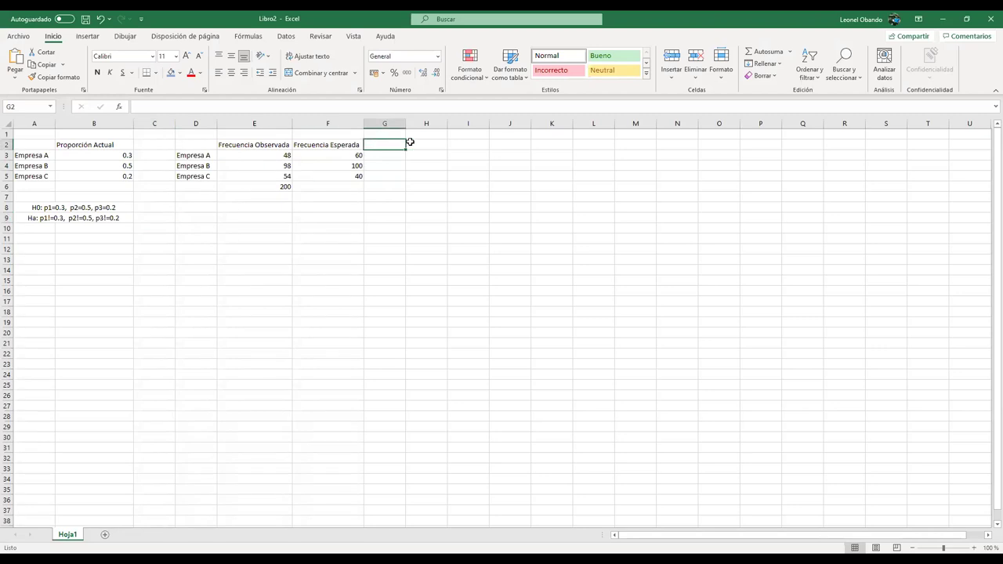
text(fi - ei)
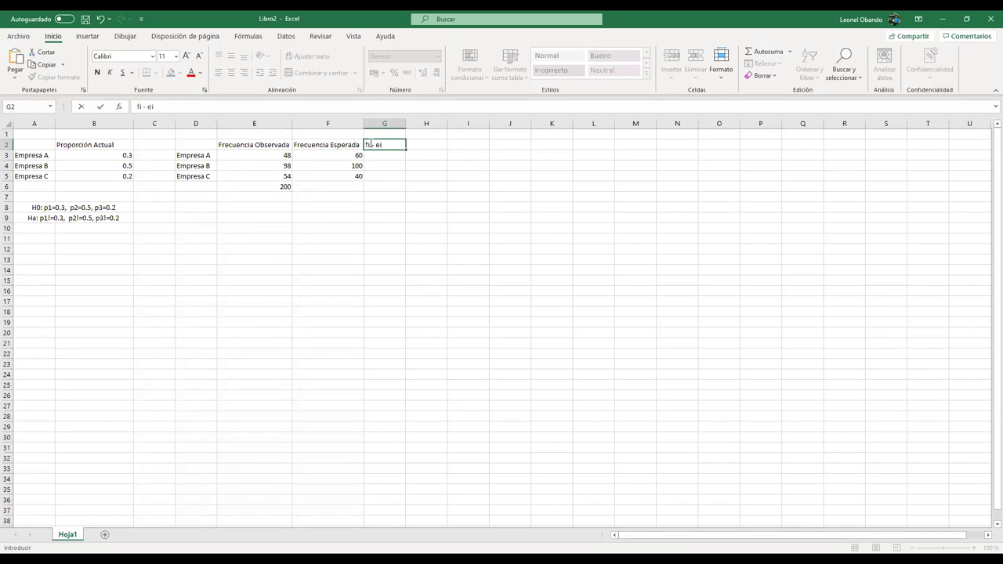
click(379, 159)
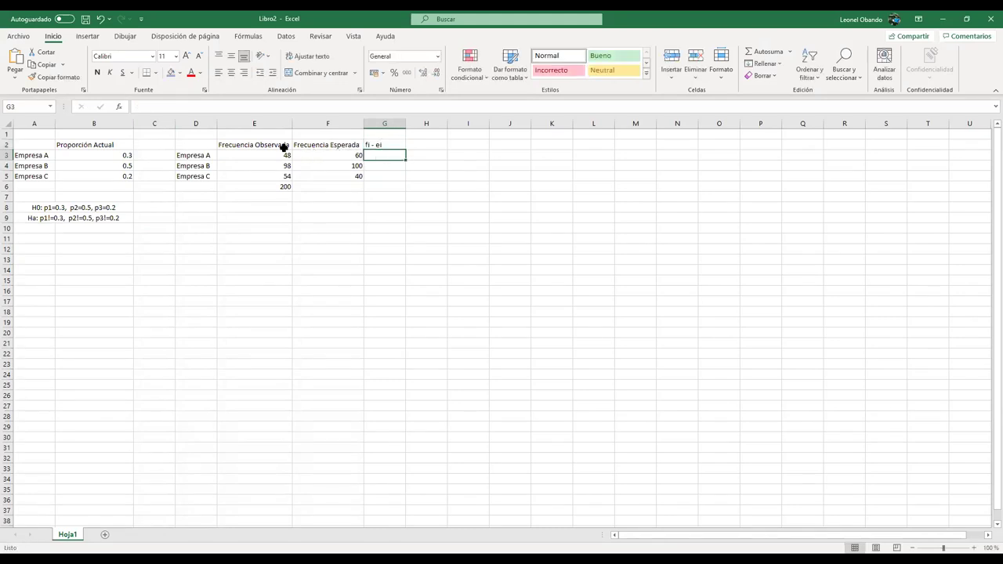
Step: Label the observed frequency column "fi" in E1 and the expected frequency column "ei" in F1, and centre both labels
click(269, 145)
click(371, 150)
click(267, 132)
text(fi)
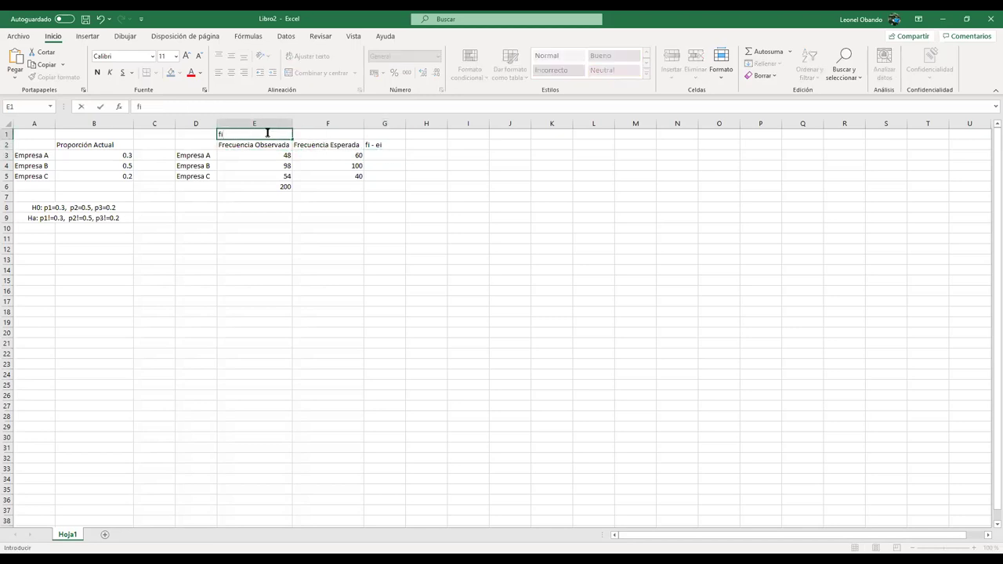
key(Tab)
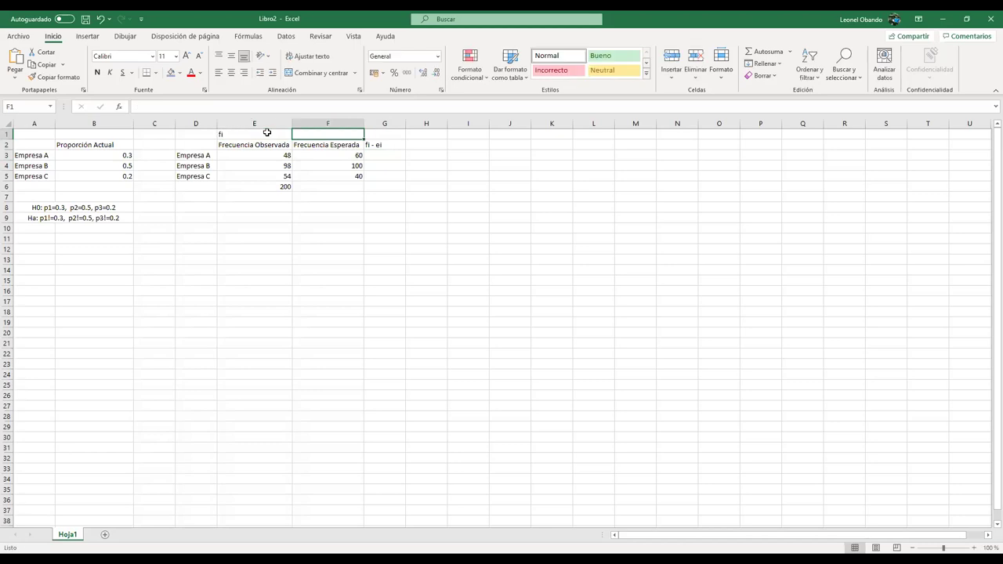
text(w)
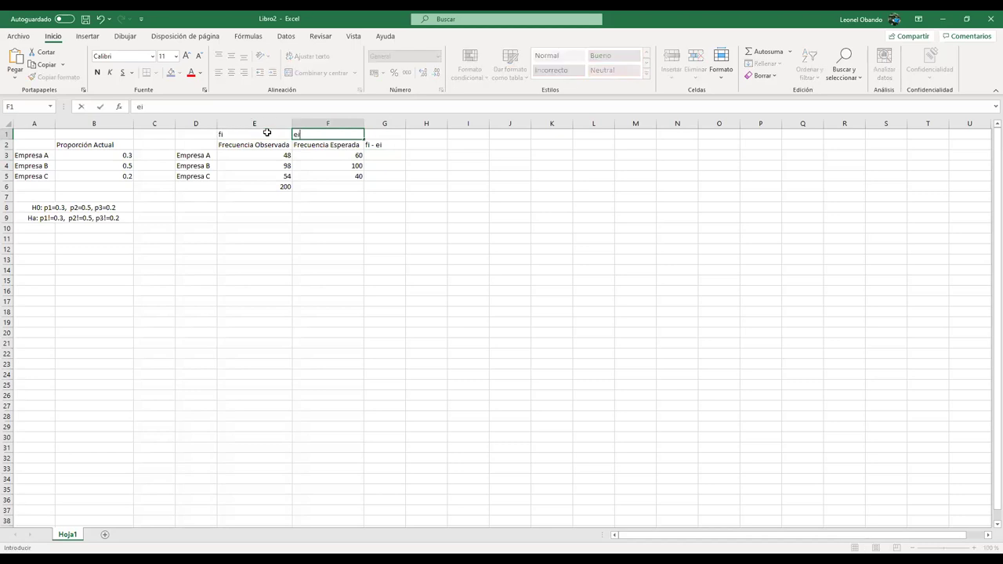
key(Return)
drag(266, 133, 333, 135)
click(232, 72)
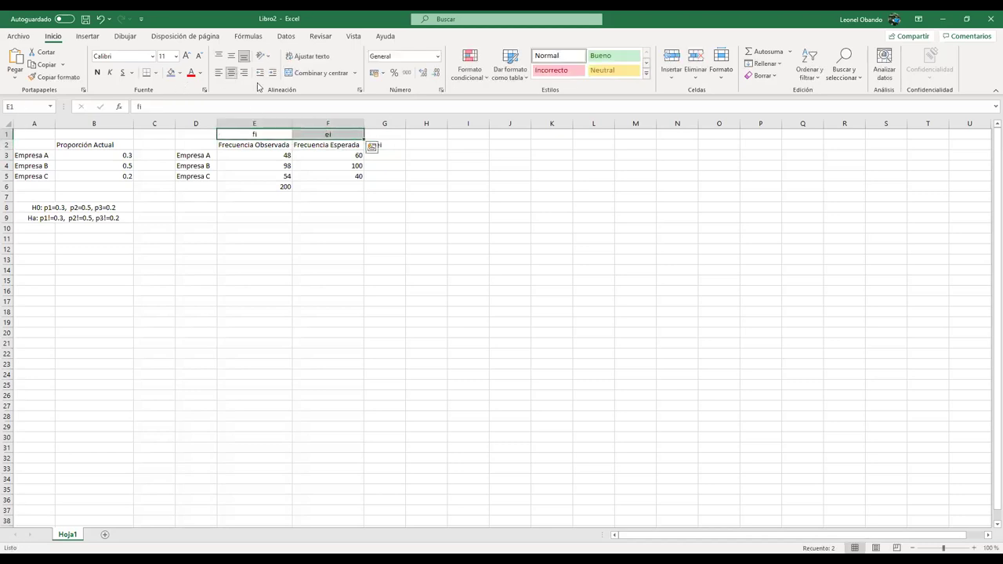
click(385, 133)
Step: Calculate the differences with =E3-F3 in G3, fill the formula down to G5, and check the copied cells
click(396, 161)
click(395, 154)
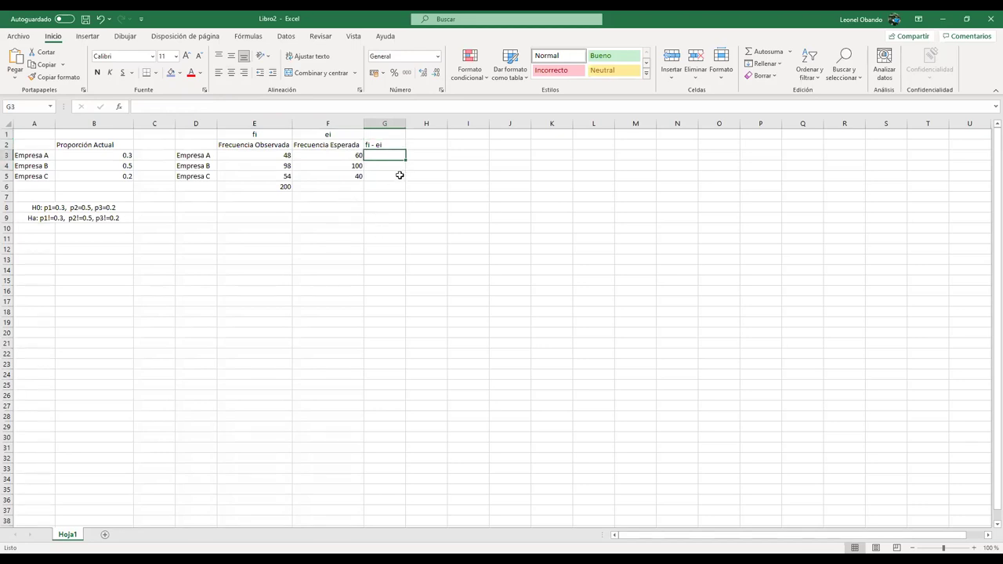
text(=)
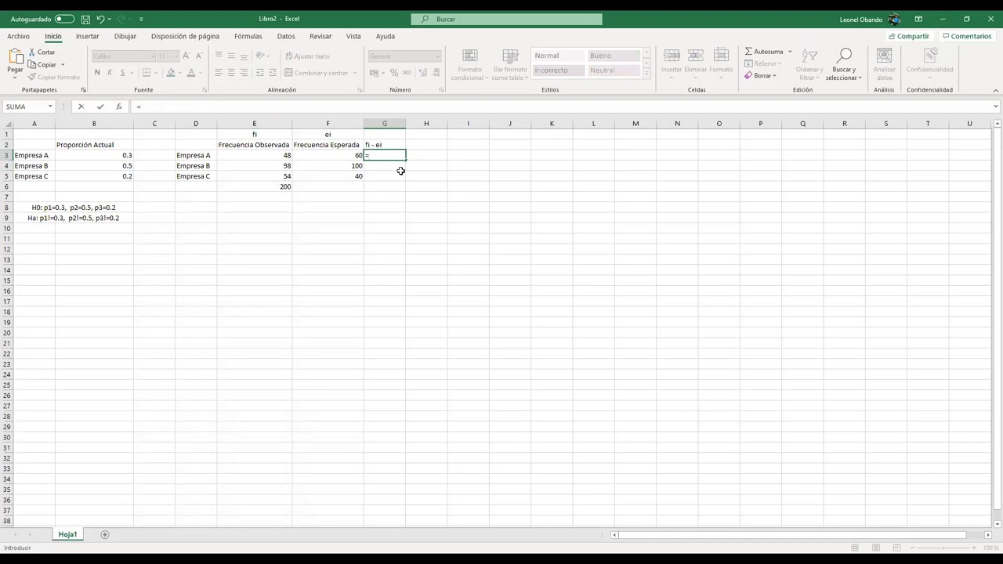
click(282, 152)
text(-)
click(335, 153)
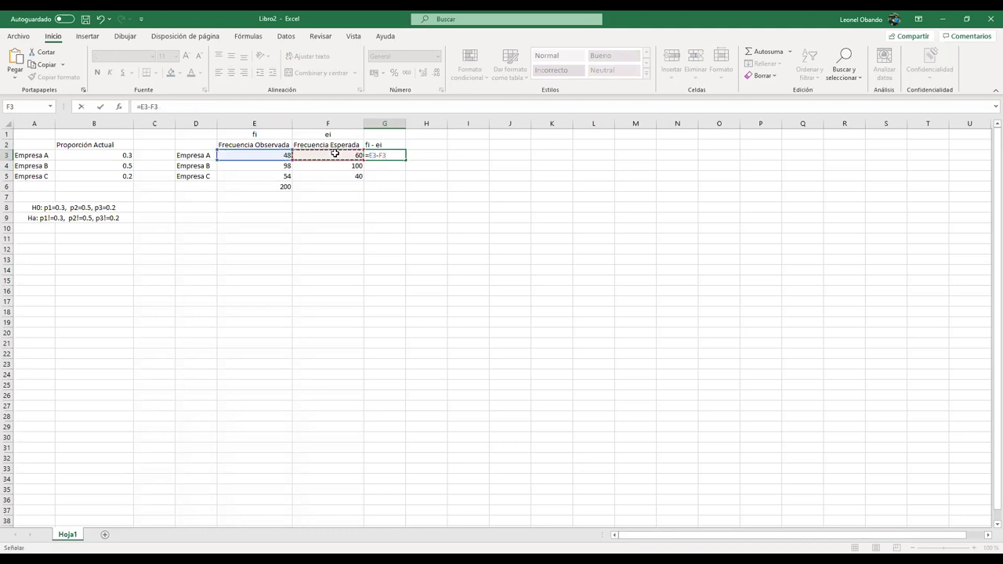
key(Return)
click(394, 154)
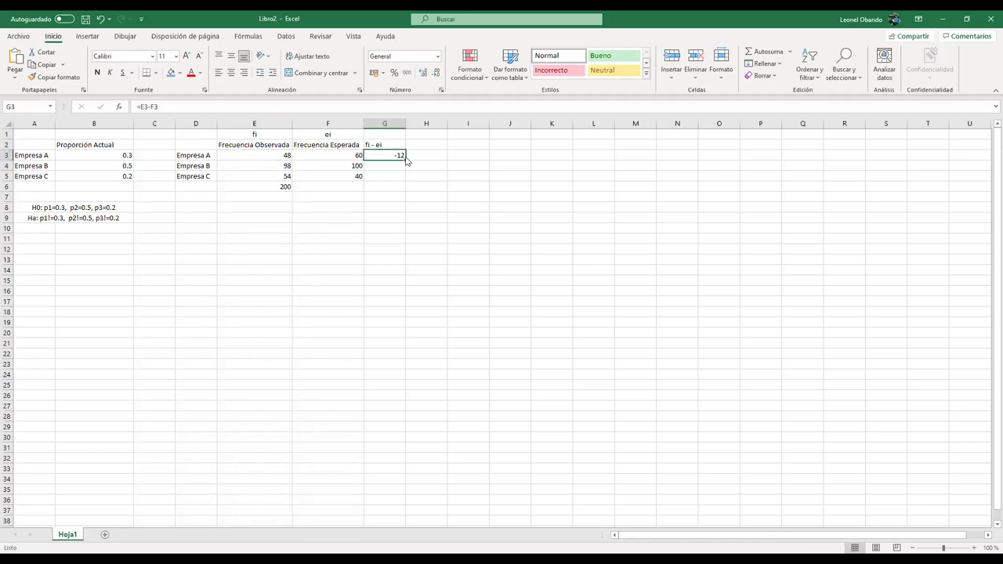
drag(405, 160, 405, 188)
click(393, 175)
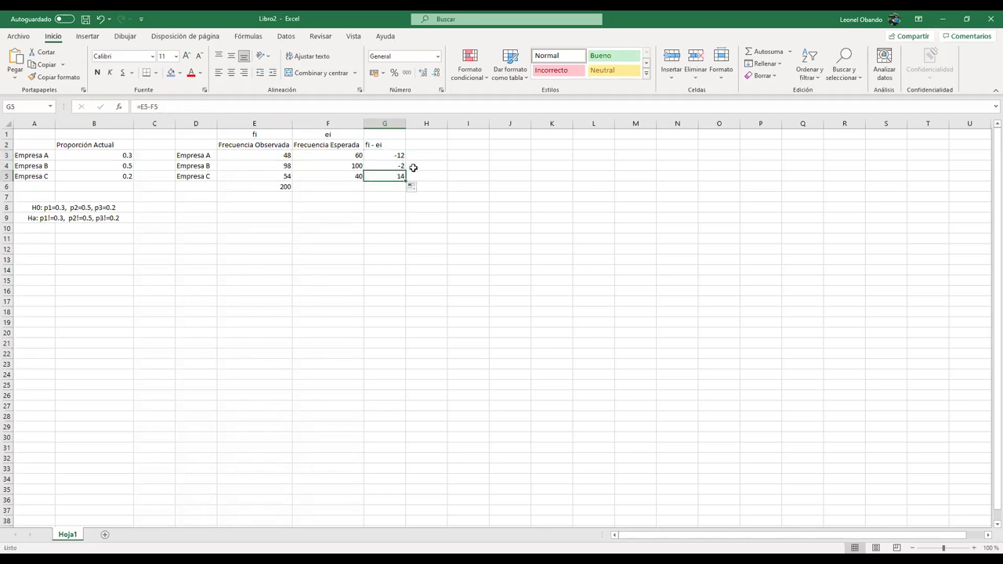
click(393, 162)
click(391, 155)
click(394, 163)
click(393, 156)
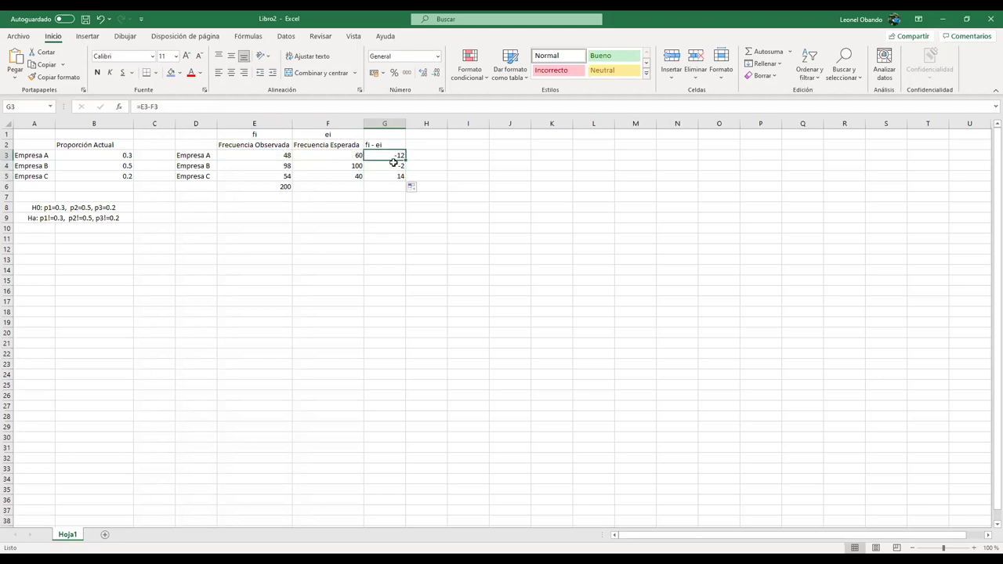
Step: Copy the header in G2 to H2 and edit the copy to read "(fi - ei)^2"
click(416, 145)
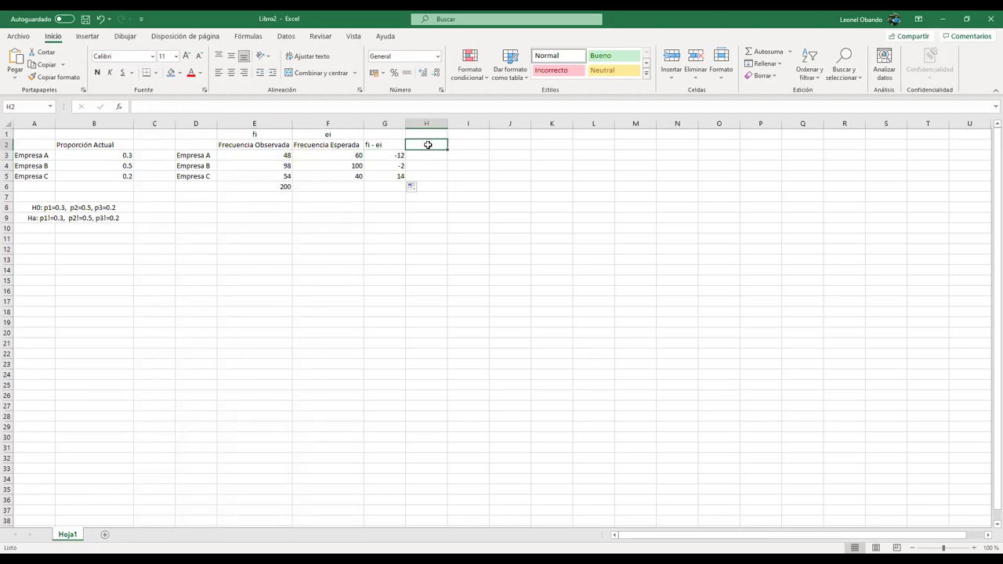
click(396, 144)
click(425, 145)
click(393, 147)
key(ctrl+c)
click(439, 146)
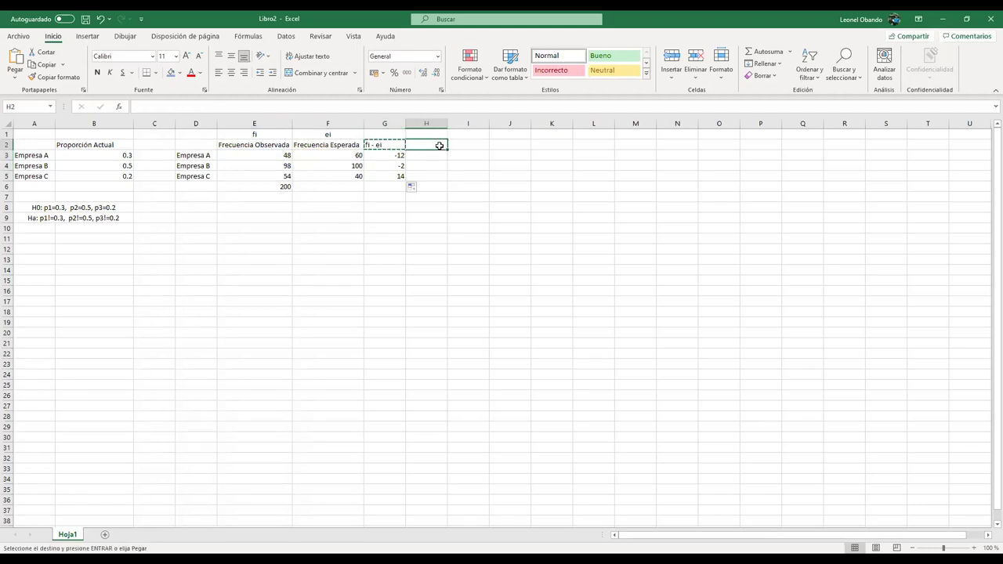
key(ctrl+v)
double_click(408, 145)
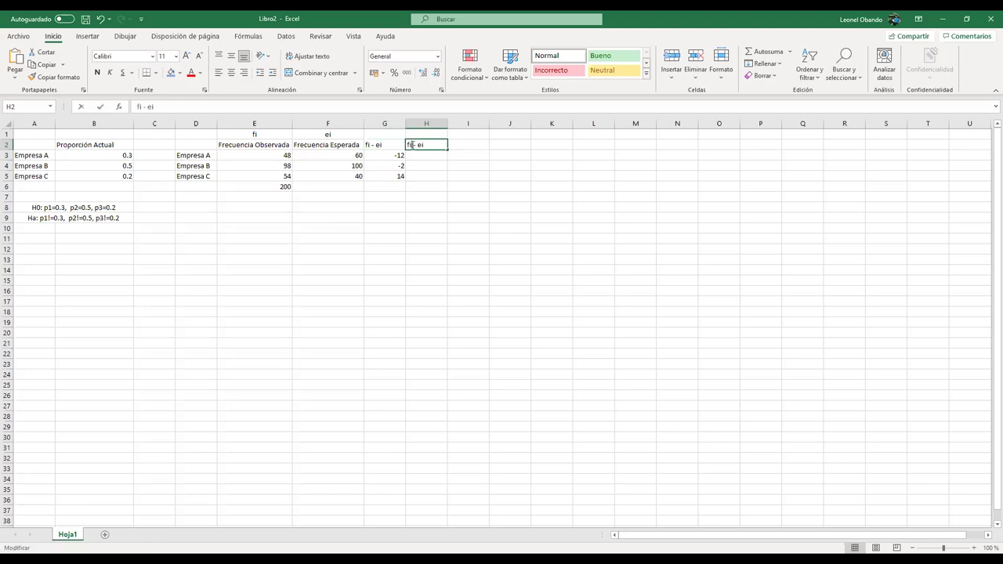
text(()
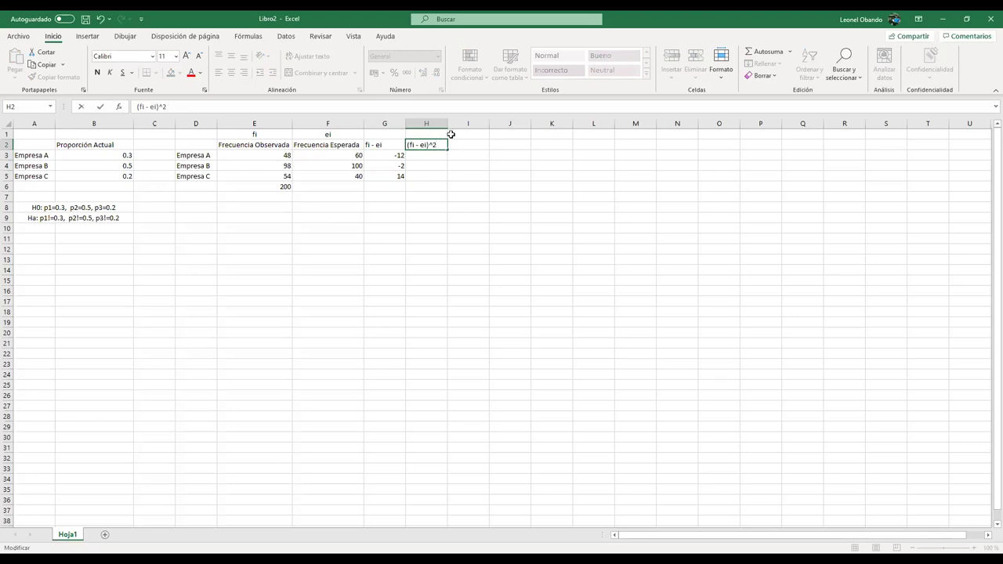
text()^2)
Step: Square the differences with =POTENCIA(G3;2) in H3 and fill the formula down to H5
click(436, 155)
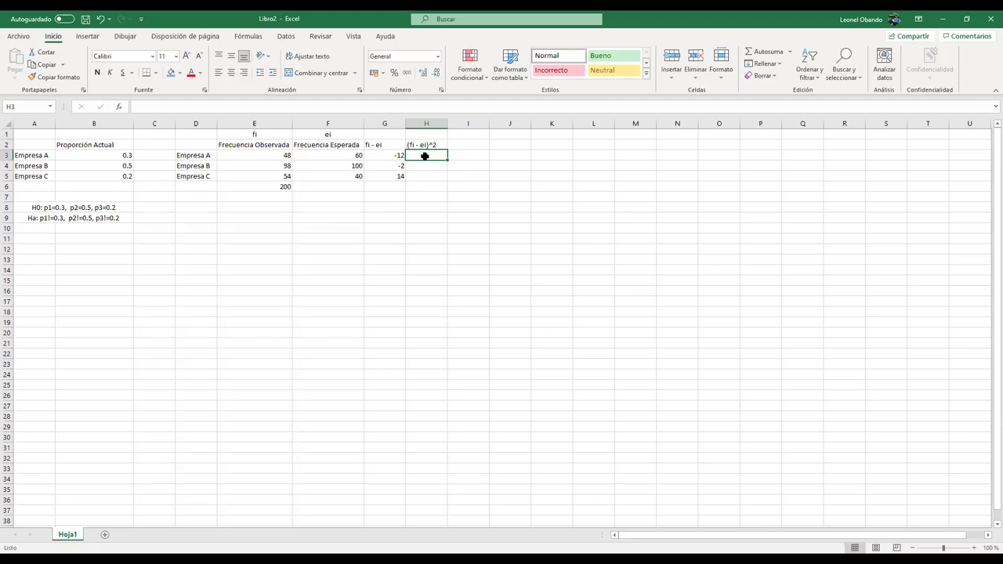
text(=)
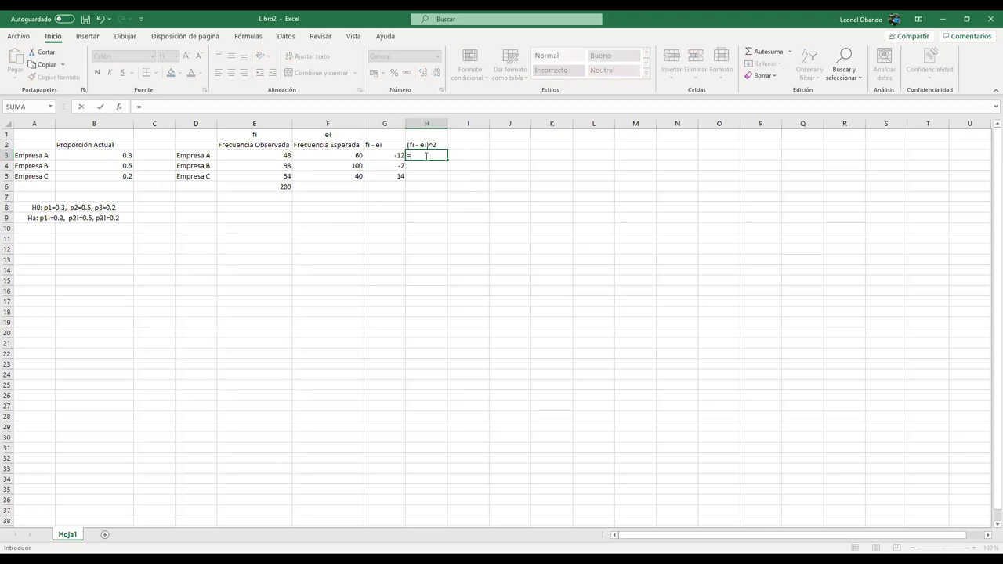
text(POTENCIA()
click(394, 156)
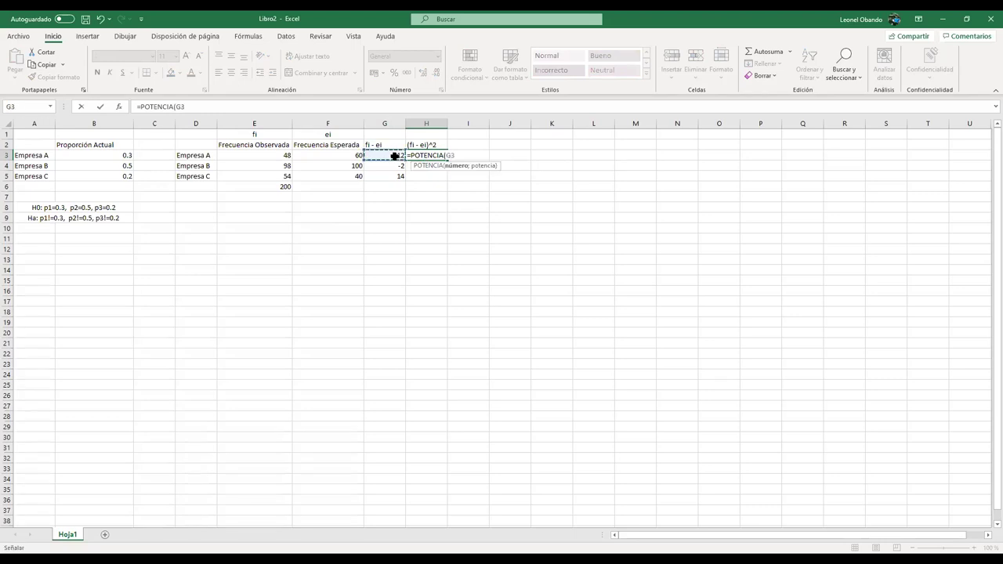
text(;)
text(2))
key(Return)
click(441, 156)
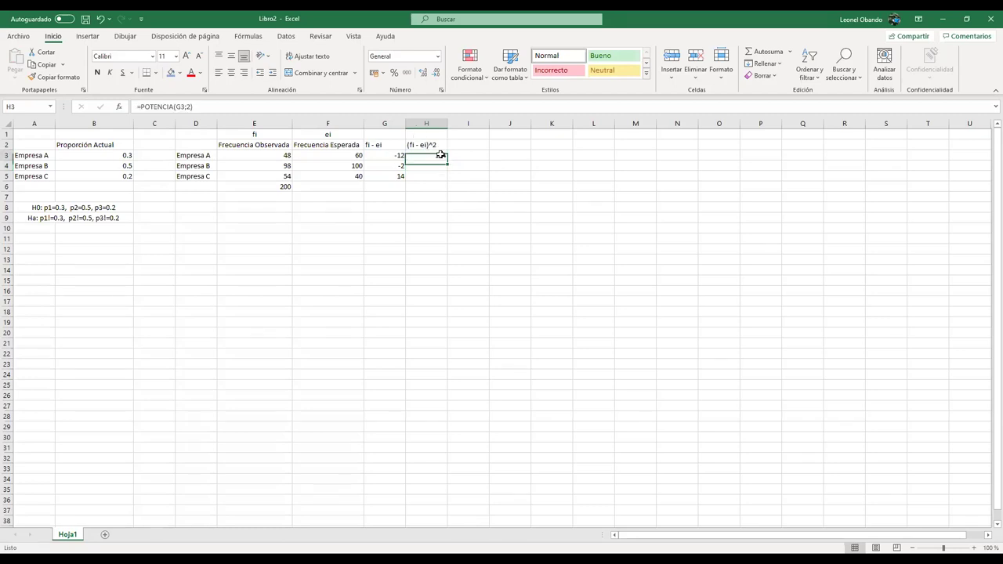
click(395, 156)
click(440, 156)
drag(447, 160, 464, 179)
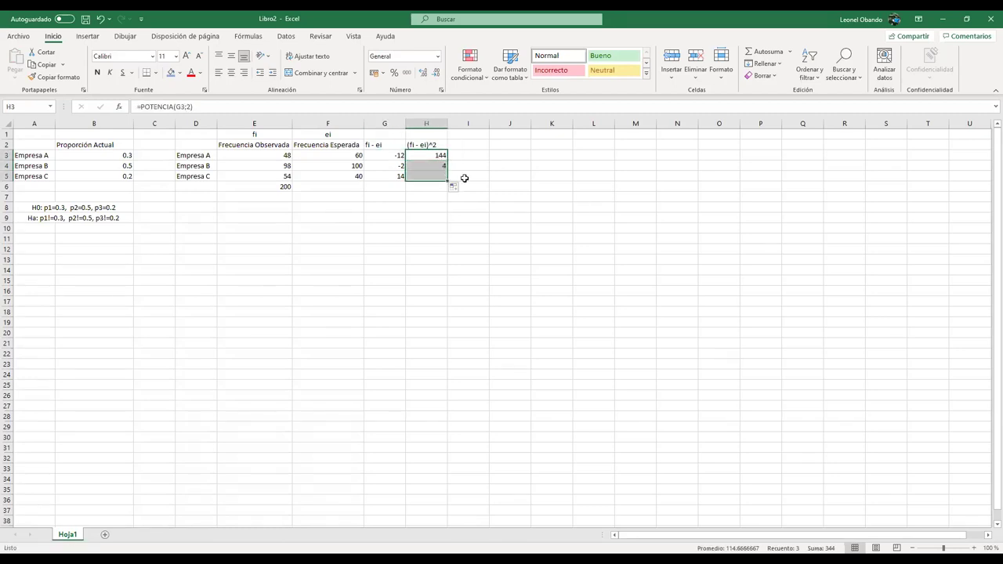
click(490, 180)
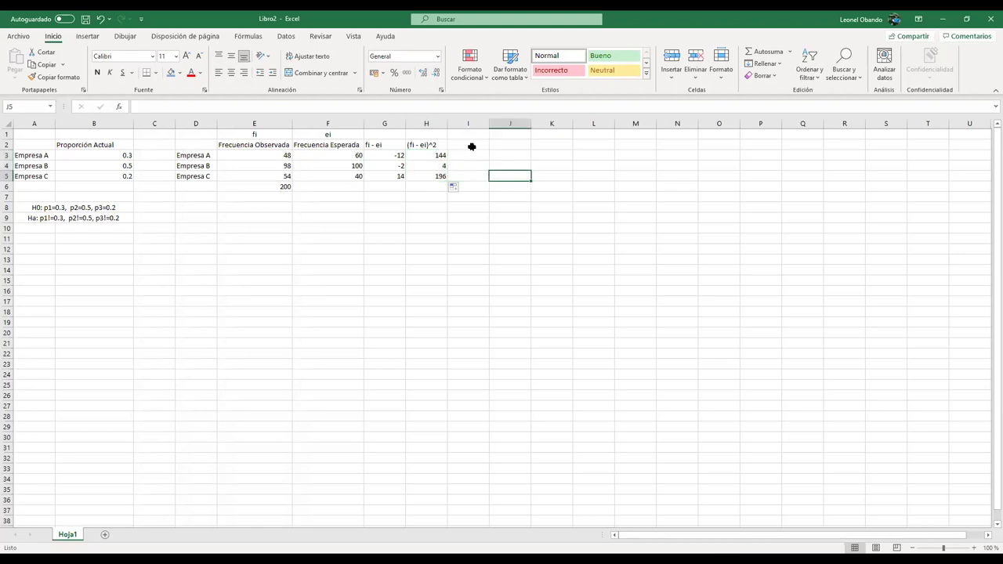
Step: Copy the header in H2 to I2 and extend the copy to "(fi - ei)^2/ei"
click(470, 146)
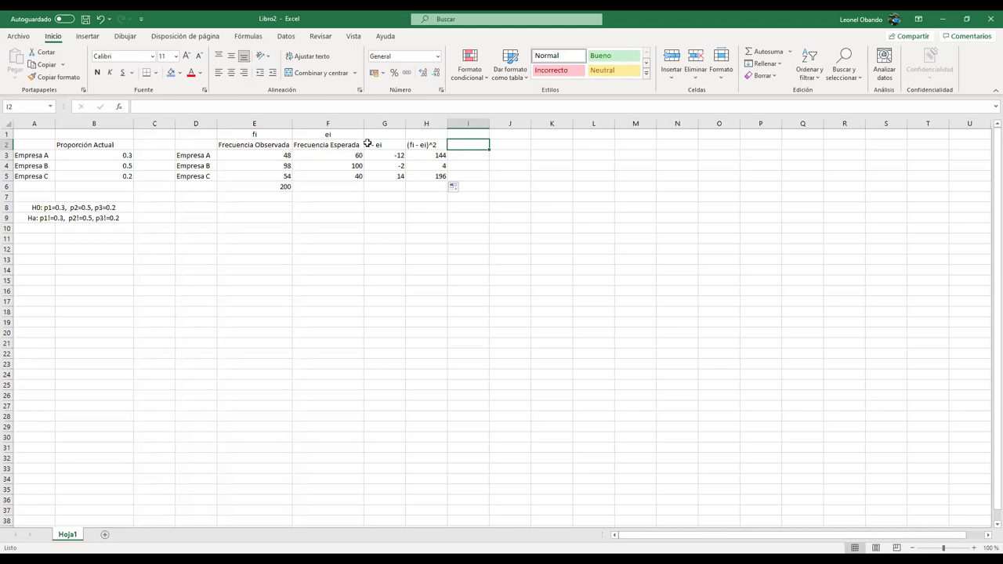
click(418, 145)
key(ctrl+c)
click(470, 145)
key(ctrl+v)
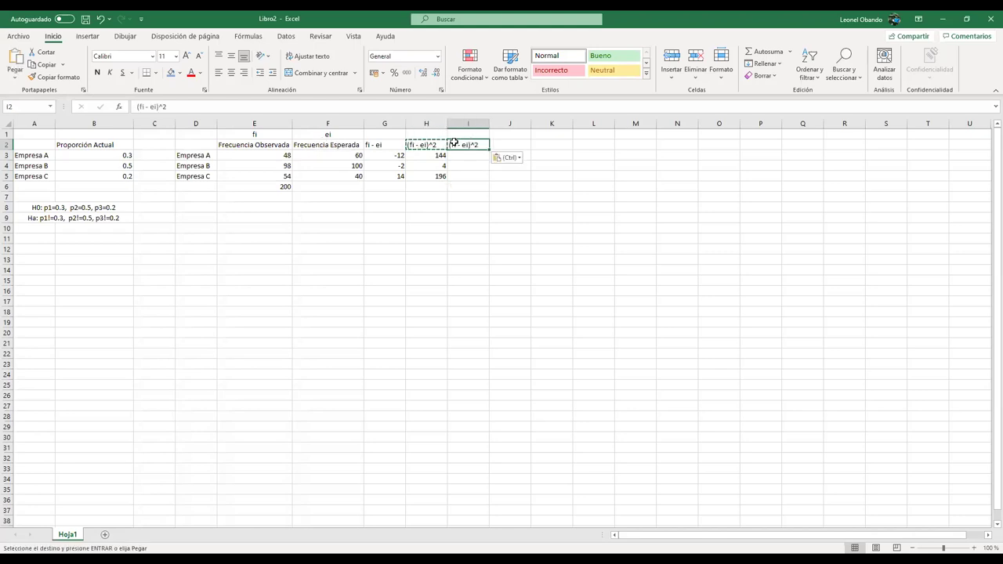
click(373, 112)
text(/ei)
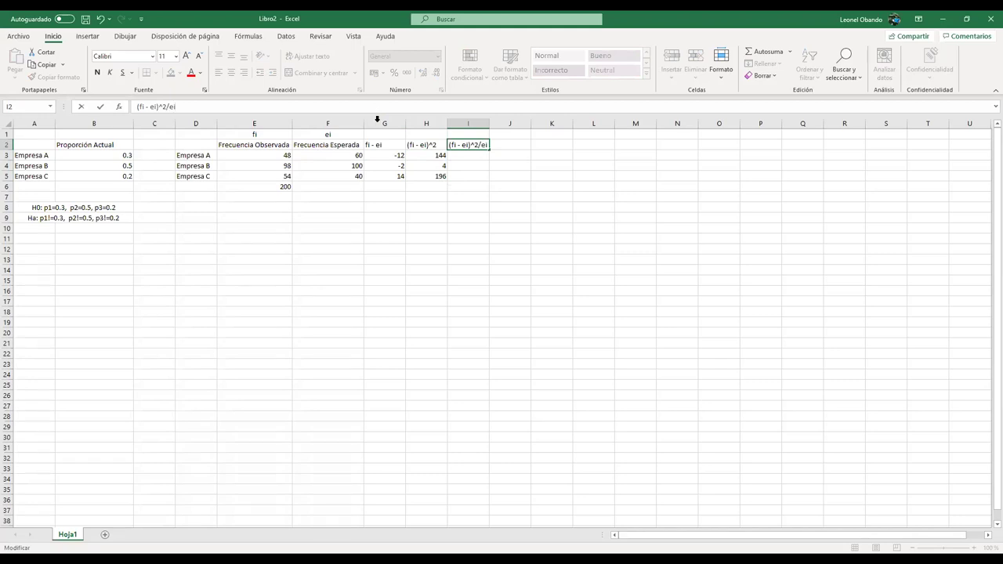
key(Return)
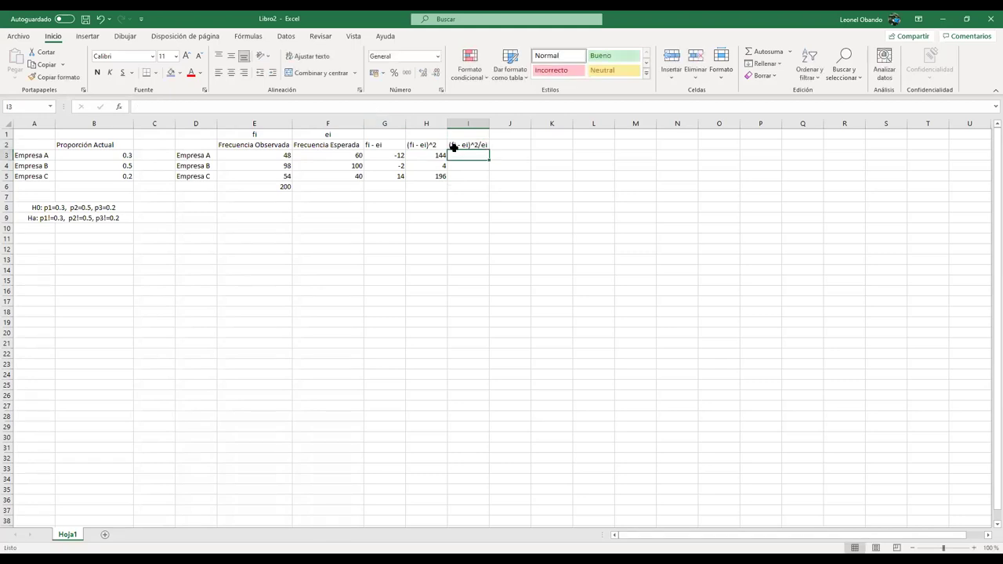
Step: Divide each squared difference by its expected frequency with =H3/F3 in I3, and fill the formula down to I5
text(=)
click(441, 155)
text(/)
click(335, 153)
key(Return)
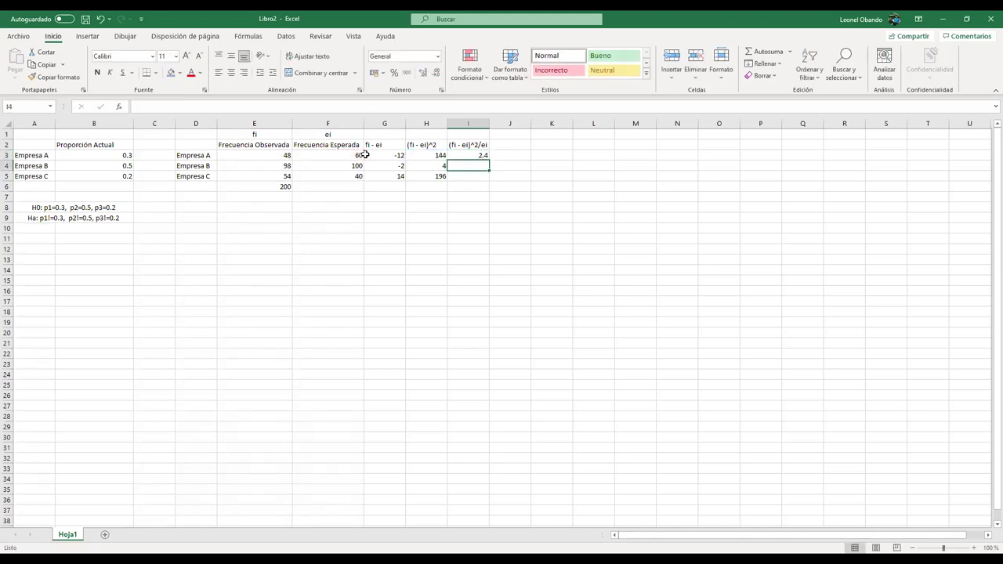
click(462, 155)
drag(488, 160, 487, 177)
click(528, 177)
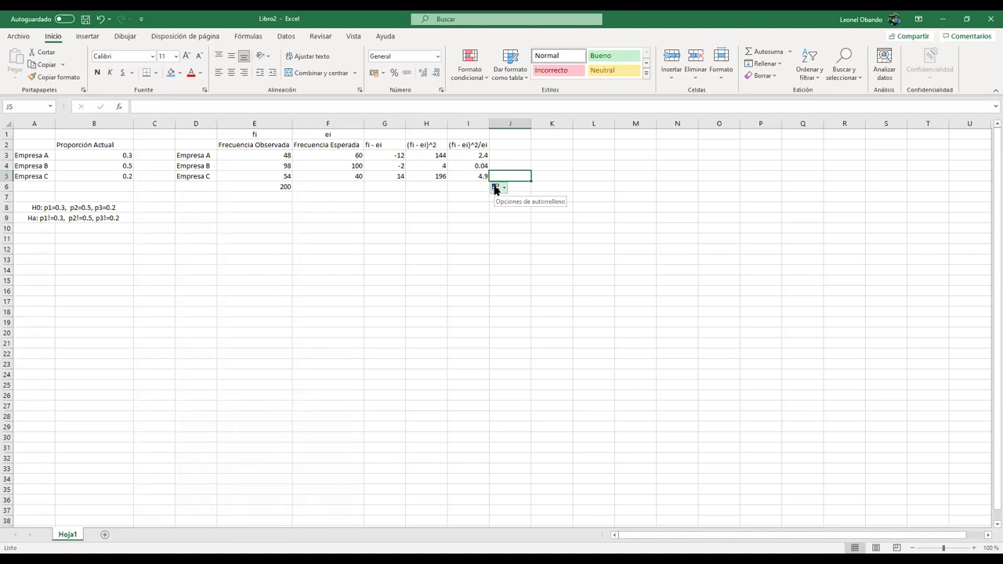
Step: Label cell H6 "Est. Prueba" for the test statistic
drag(469, 156, 469, 173)
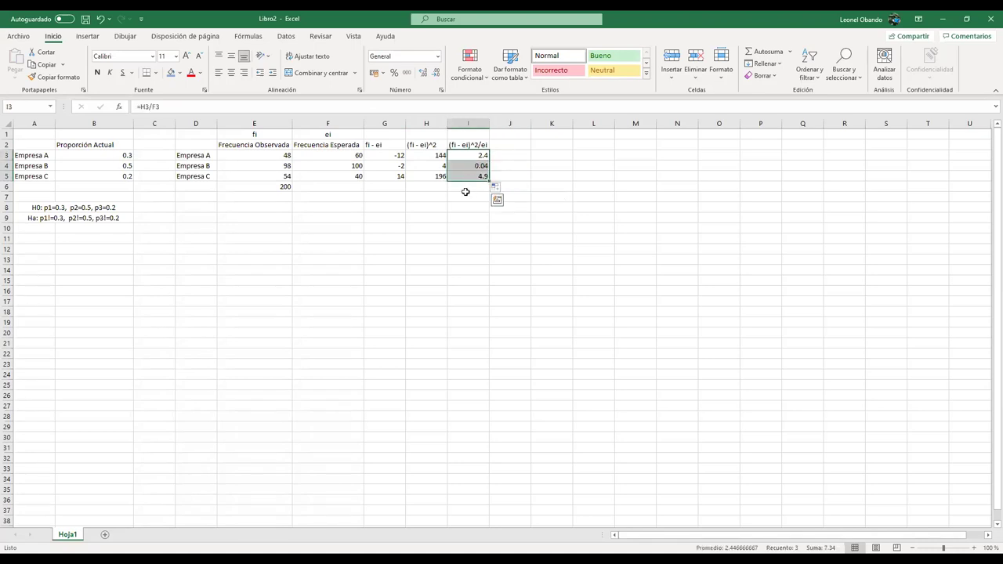
click(444, 186)
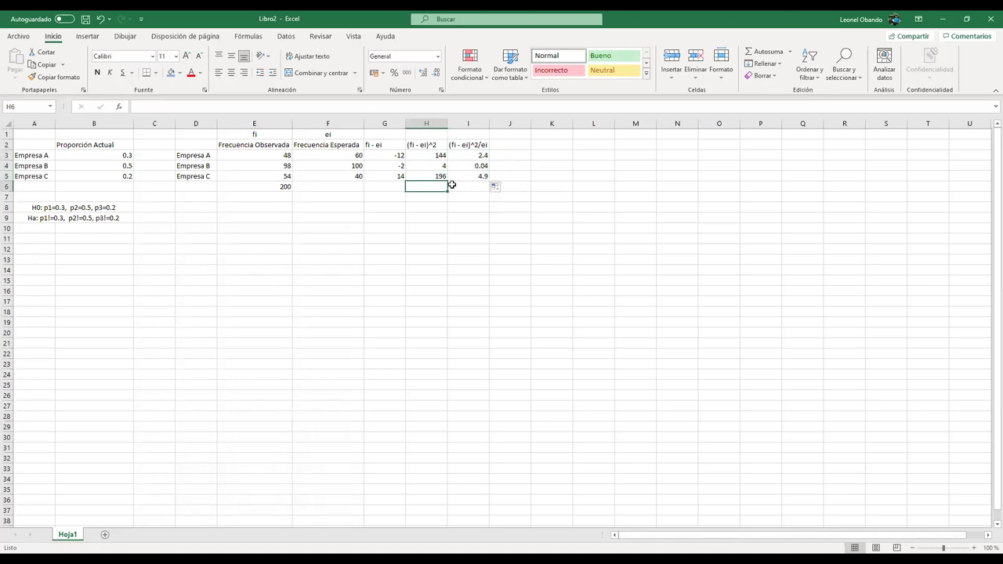
text(Est)
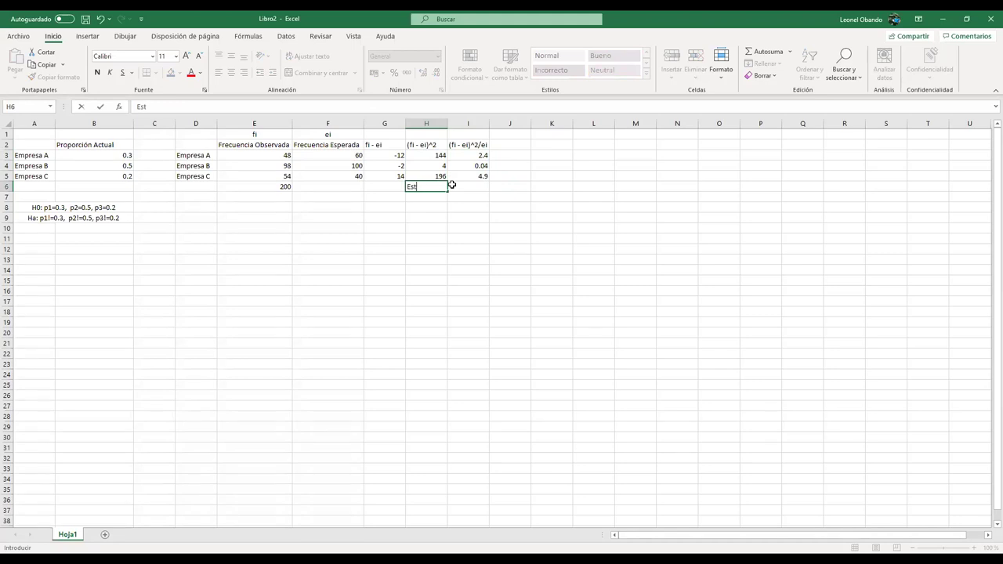
text(. Prueba)
click(452, 185)
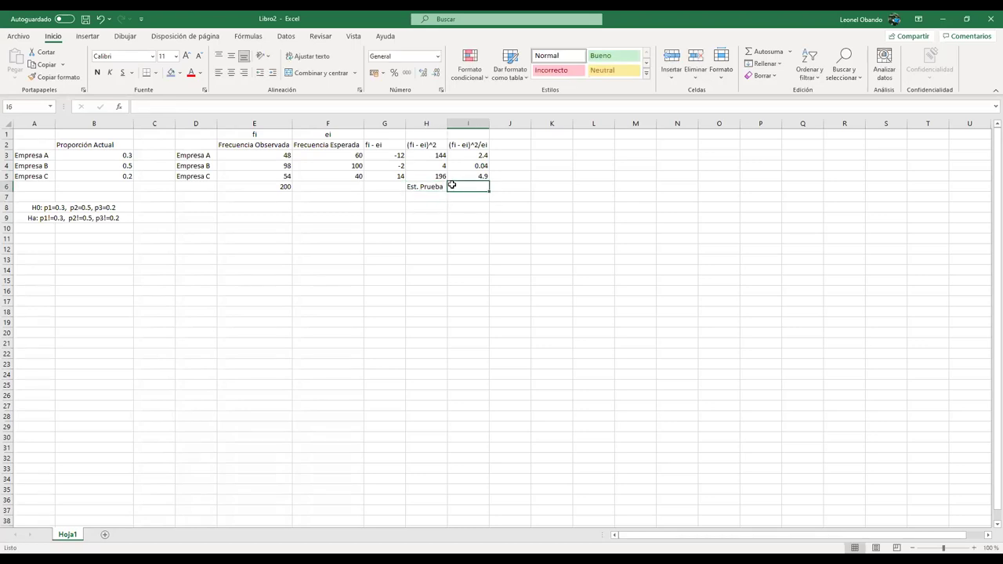
Step: Calculate the test statistic in I6 by summing the (fi - ei)^2/ei values with =SUMA(I3:I5)
text(=SUI)
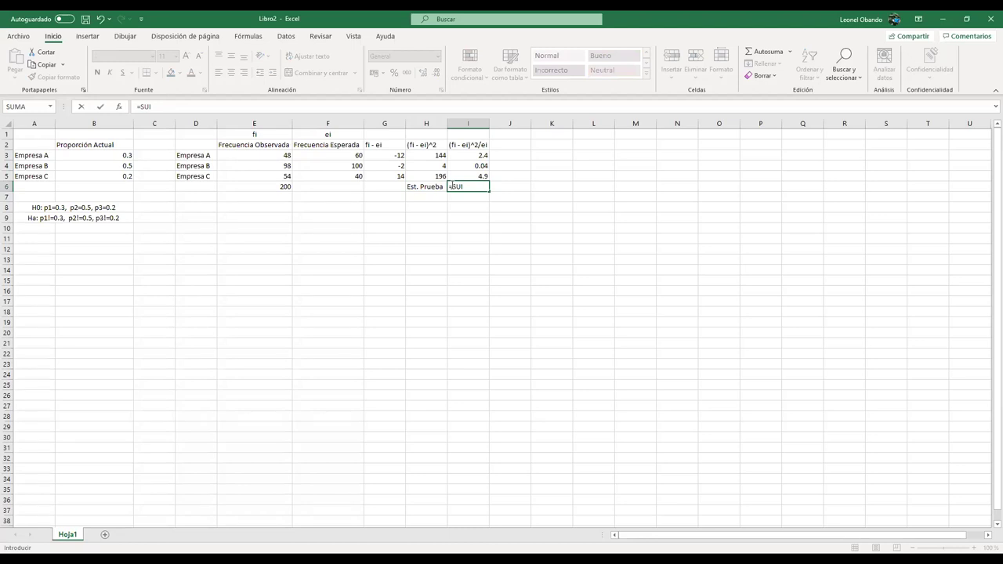
key(BackSpace)
text(MA()
drag(475, 156, 475, 174)
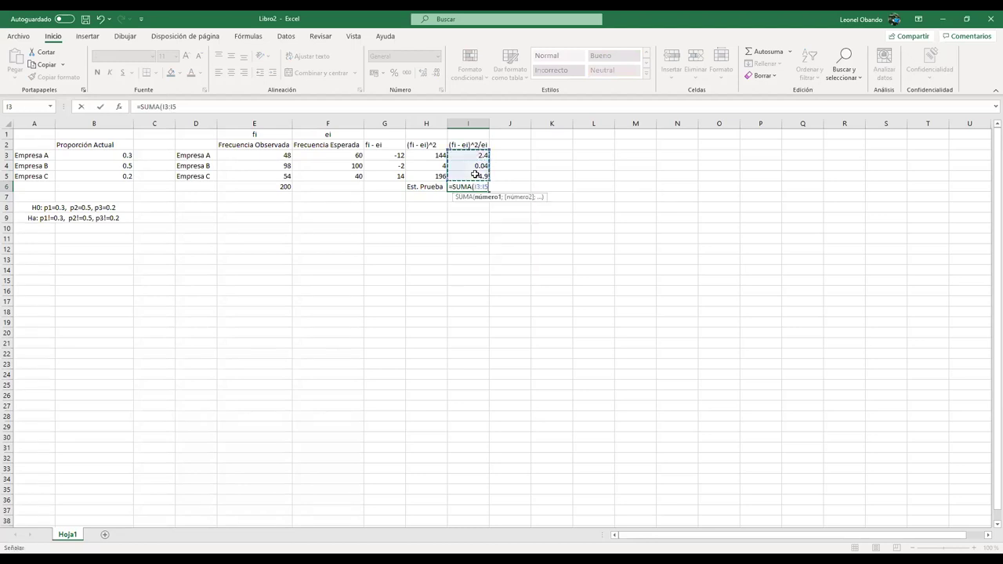
text())
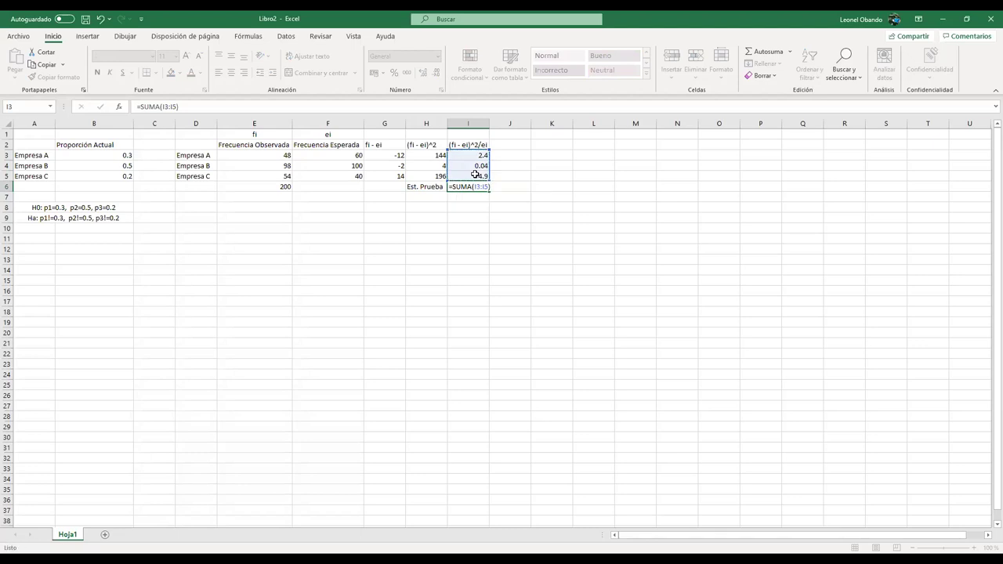
key(Return)
drag(481, 195, 481, 184)
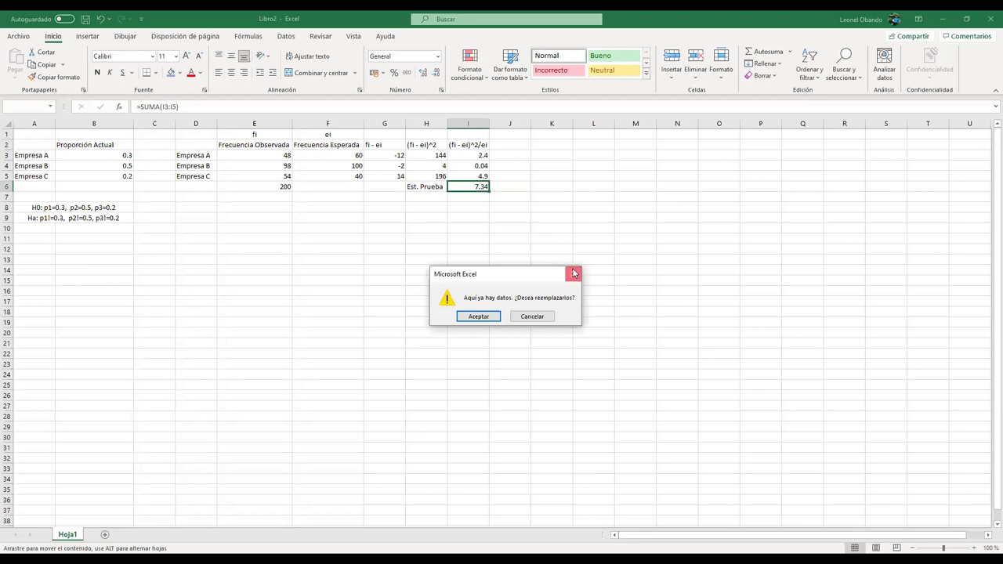
click(574, 272)
click(470, 189)
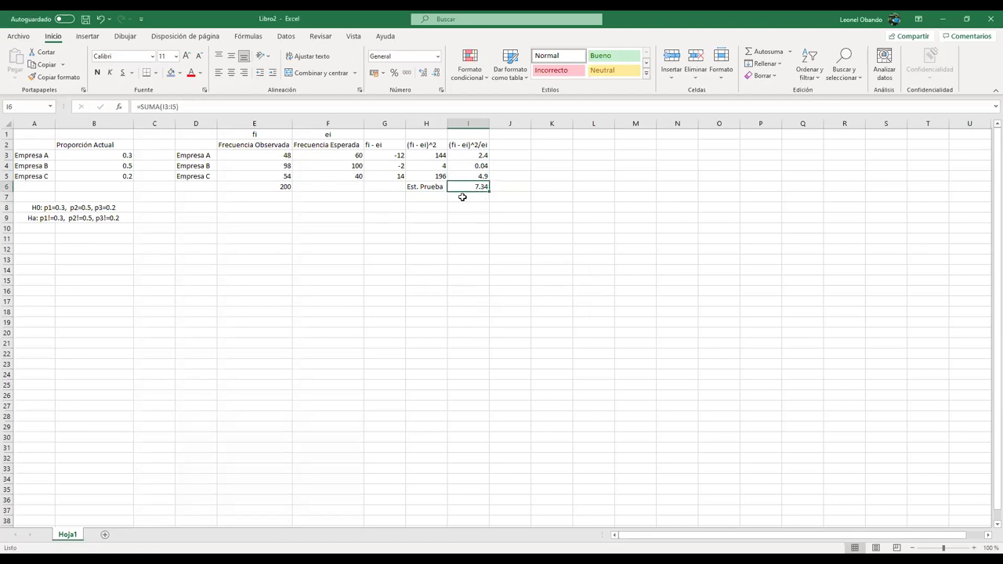
Step: Label cell H7 "Valor Critico" beneath the test statistic label
click(424, 197)
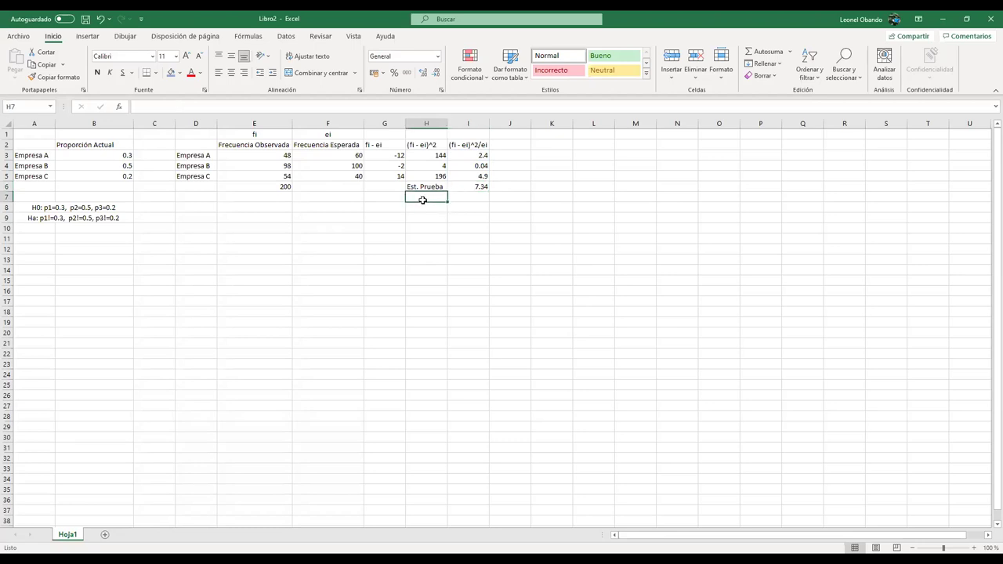
text(Est. P)
key(BackSpace)
key(BackSpace)
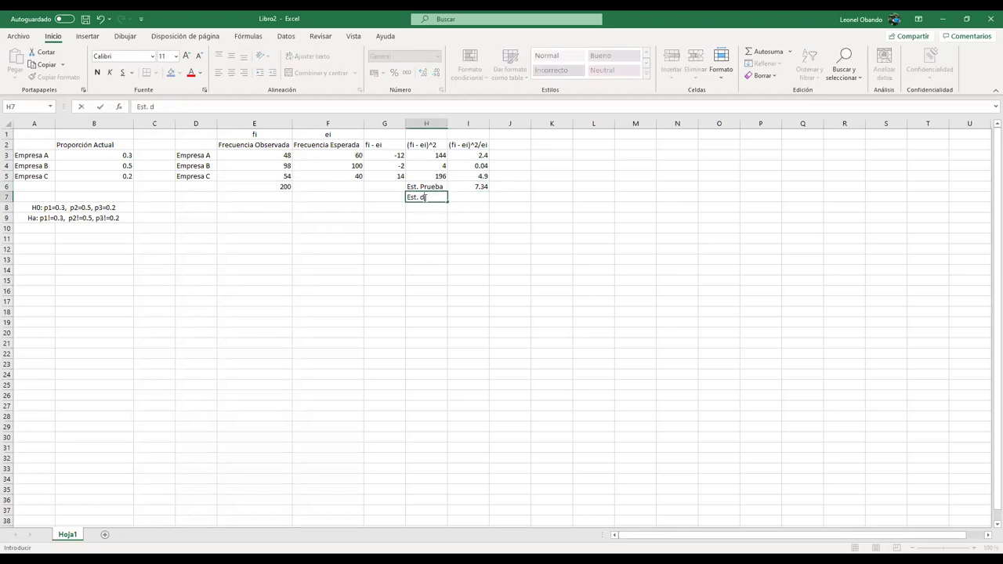
key(BackSpace)
key(BackSpace)
key(BackSpace)
key(BackSpace)
key(BackSpace)
text(V)
text(alor Cr)
text(ic)
text(tico)
key(Tab)
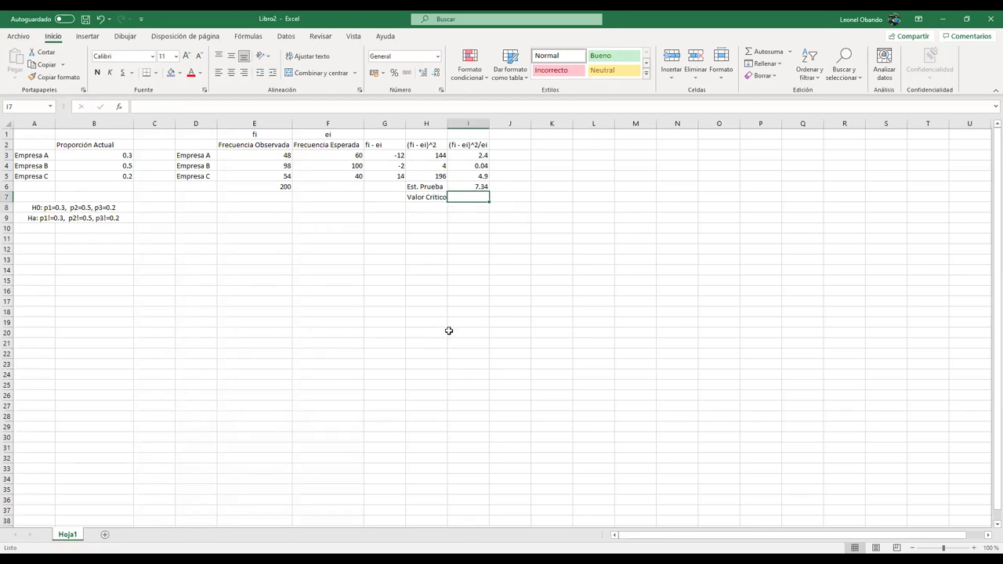
Step: Enter the label "Nivel Significancia" in A11, below the hypotheses
drag(42, 230, 92, 230)
click(109, 259)
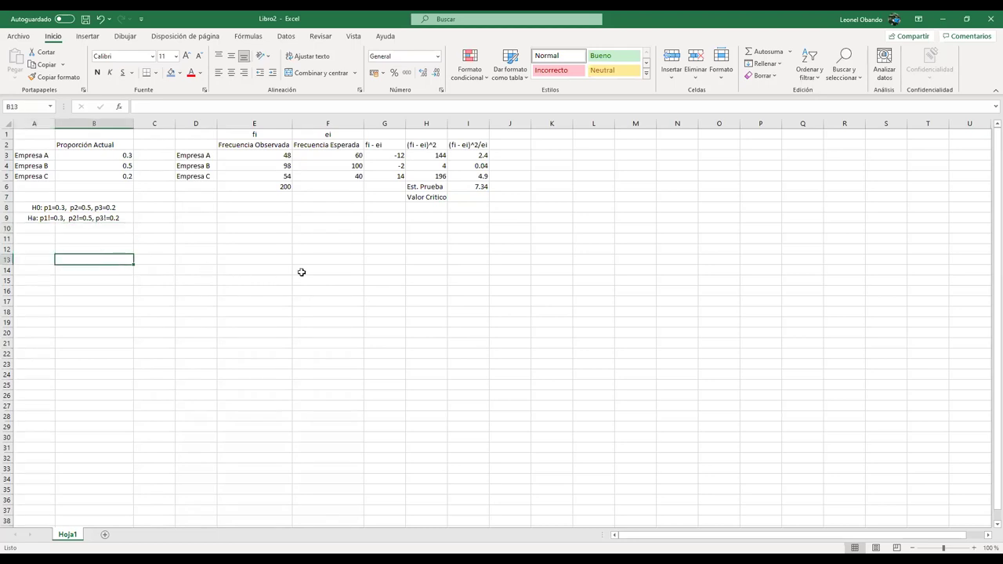
click(31, 239)
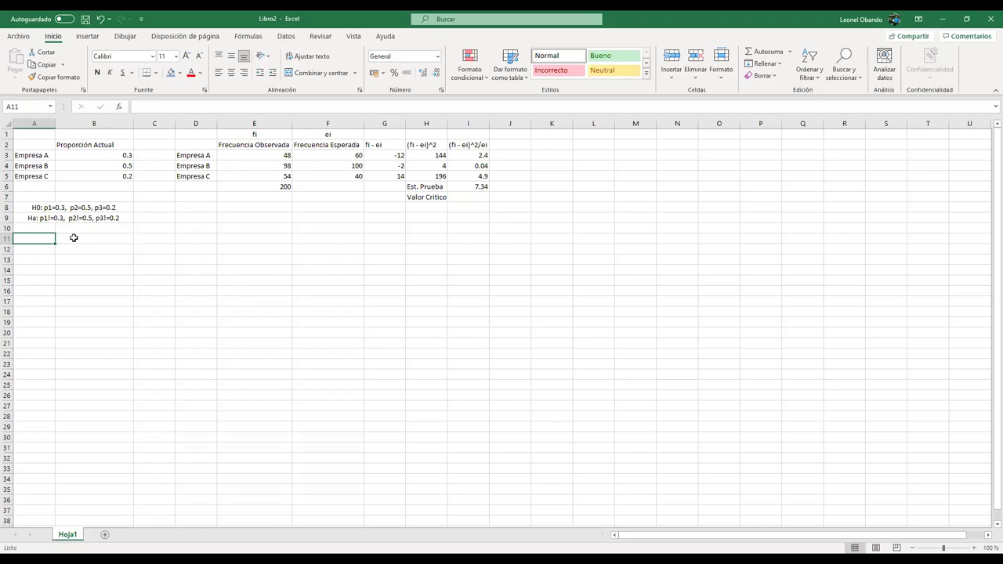
text(Nivel)
key(BackSpace)
key(BackSpace)
key(BackSpace)
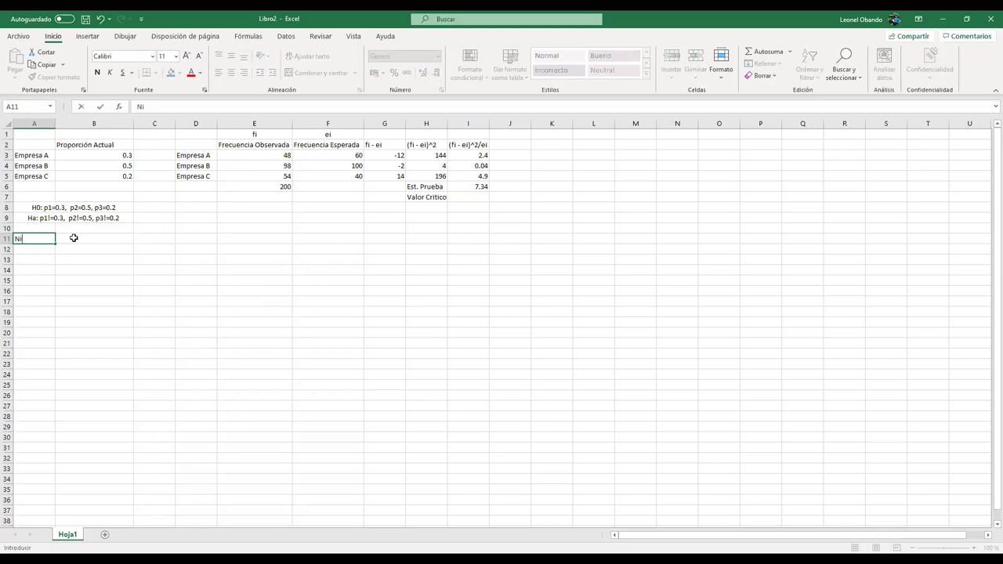
text(vel Significancia)
key(Return)
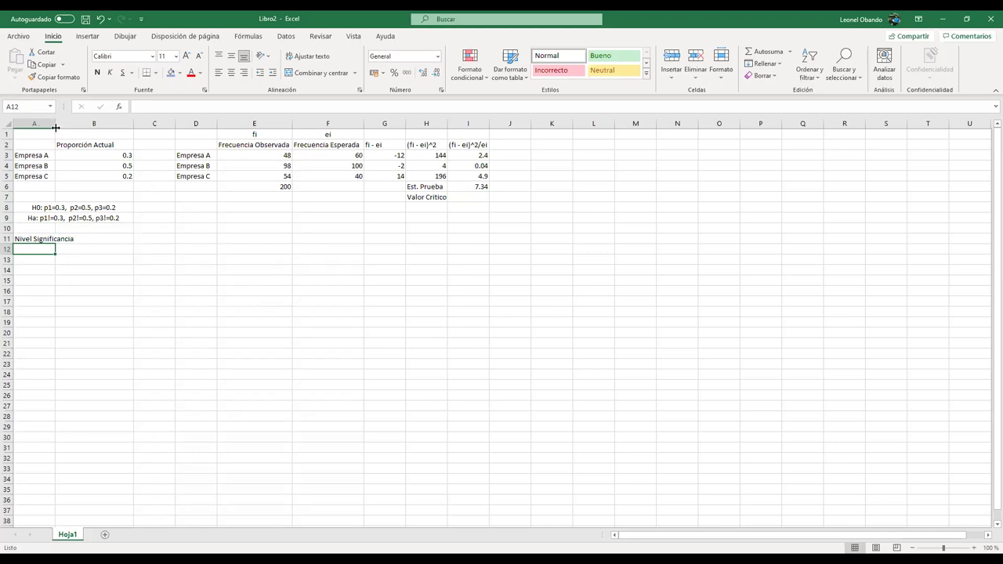
Step: Enter the significance level 0.05 in C11
click(106, 239)
click(168, 241)
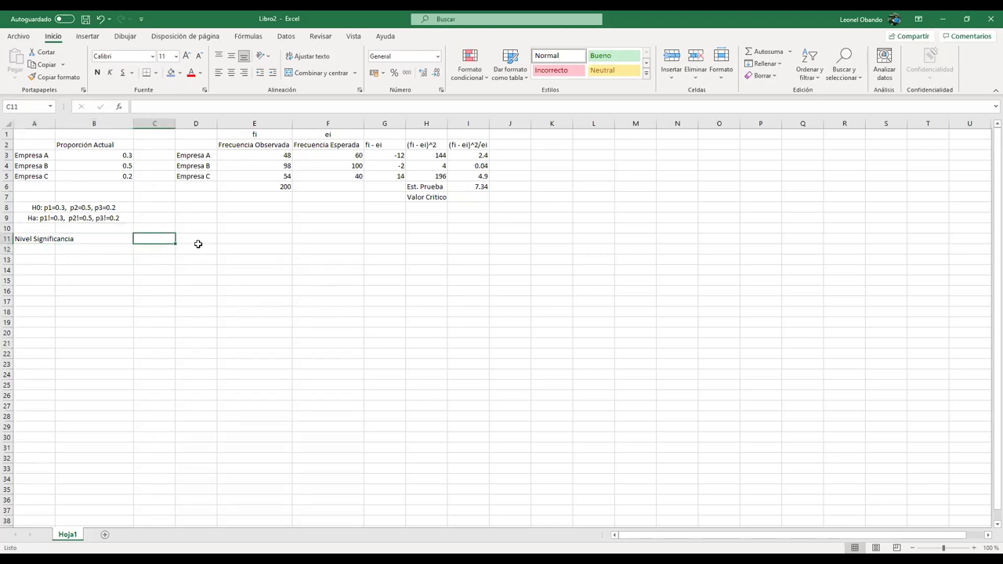
text(0.0)
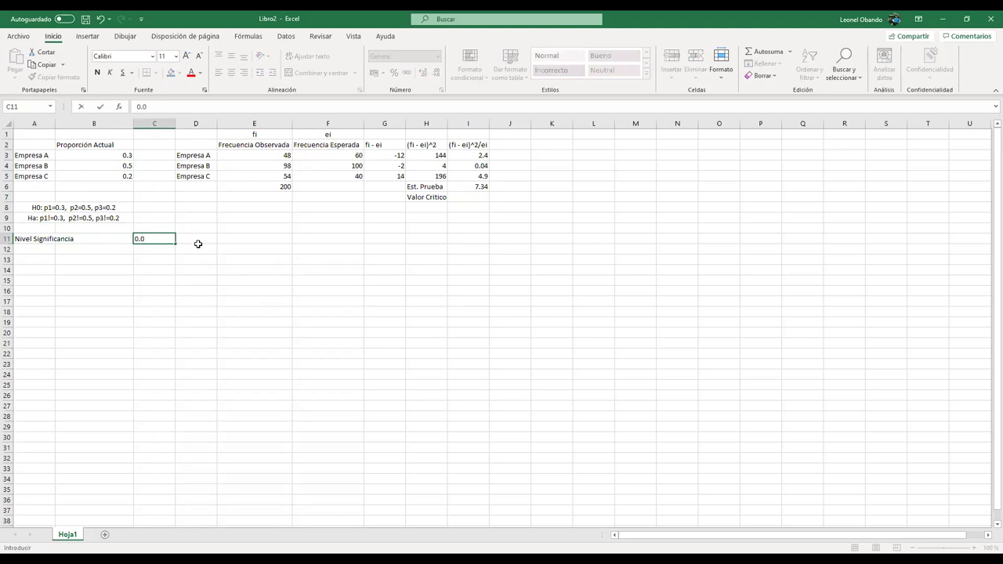
text(5)
key(Return)
click(168, 239)
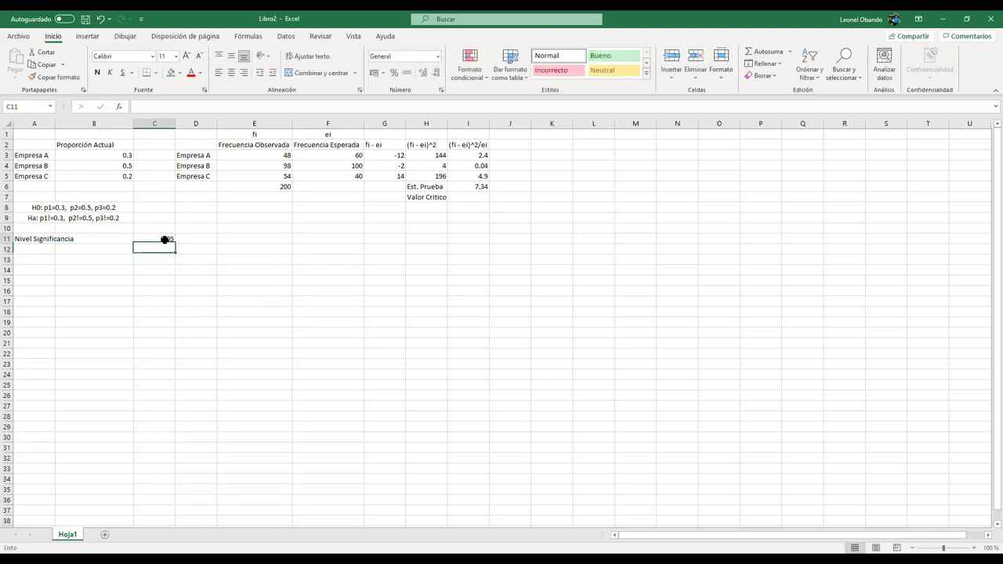
Step: Add the label "grados de libertad" in A12 and enter 2 as its value in C12
click(48, 249)
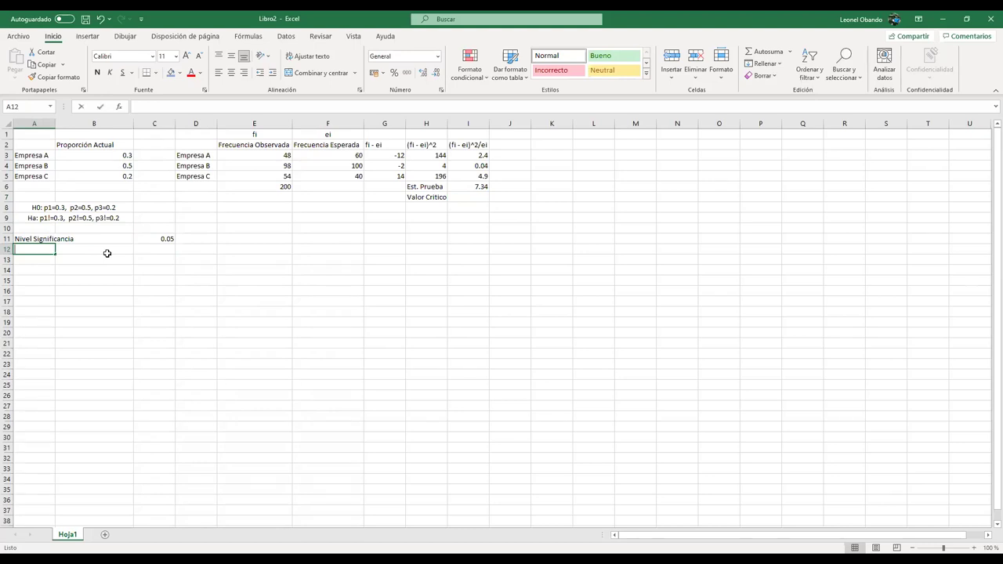
text(grados de libertad)
key(Tab)
key(Tab)
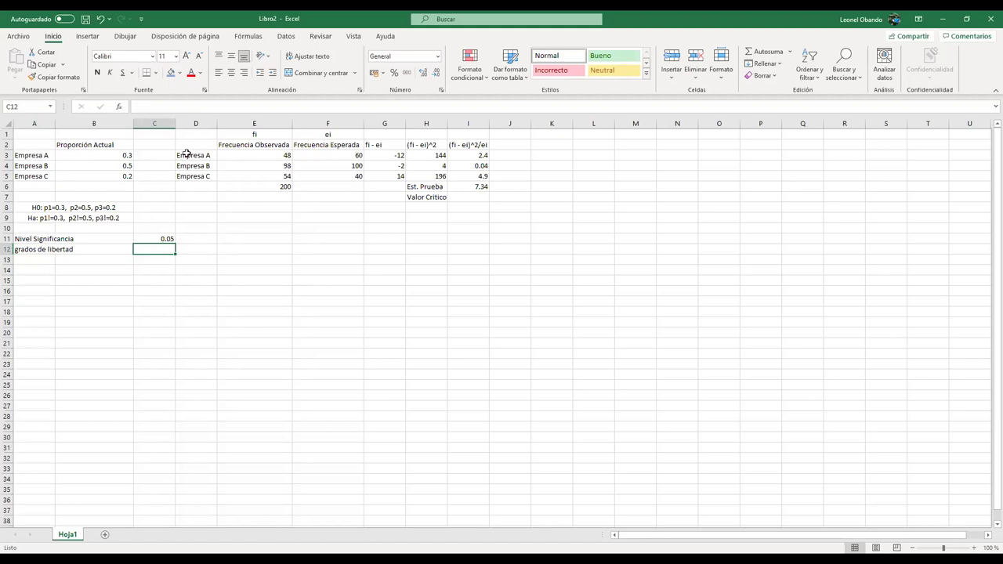
drag(187, 155, 202, 175)
click(172, 249)
text(2)
click(222, 260)
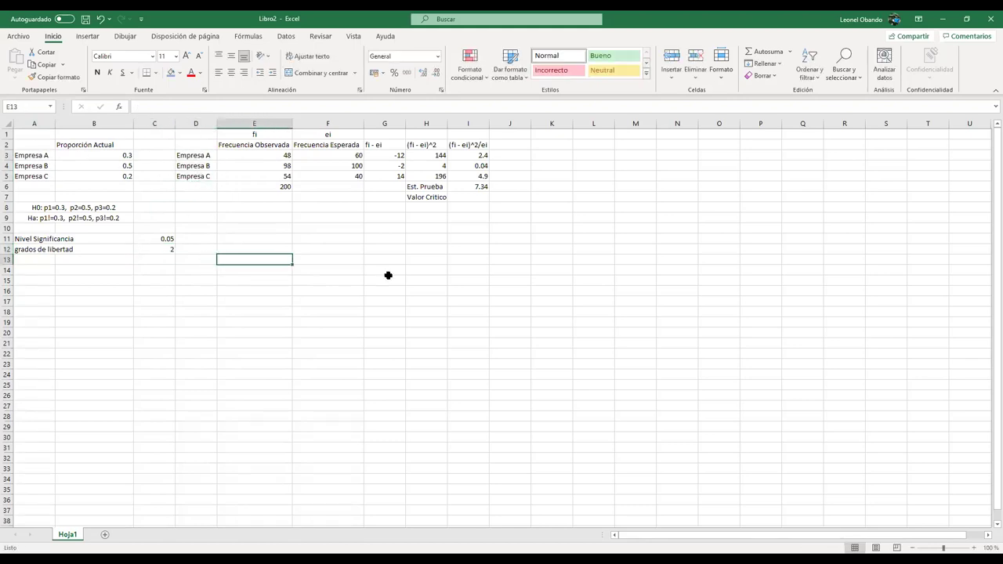
Step: Browse the chi-square functions suggested for a formula in H9, read their descriptions, and leave the cell empty
click(423, 226)
click(426, 214)
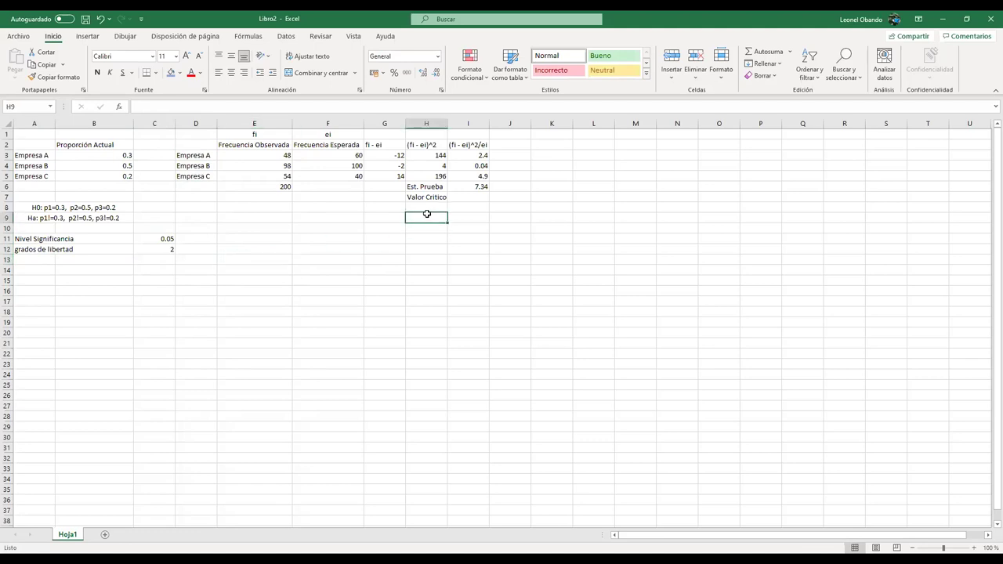
text(=)
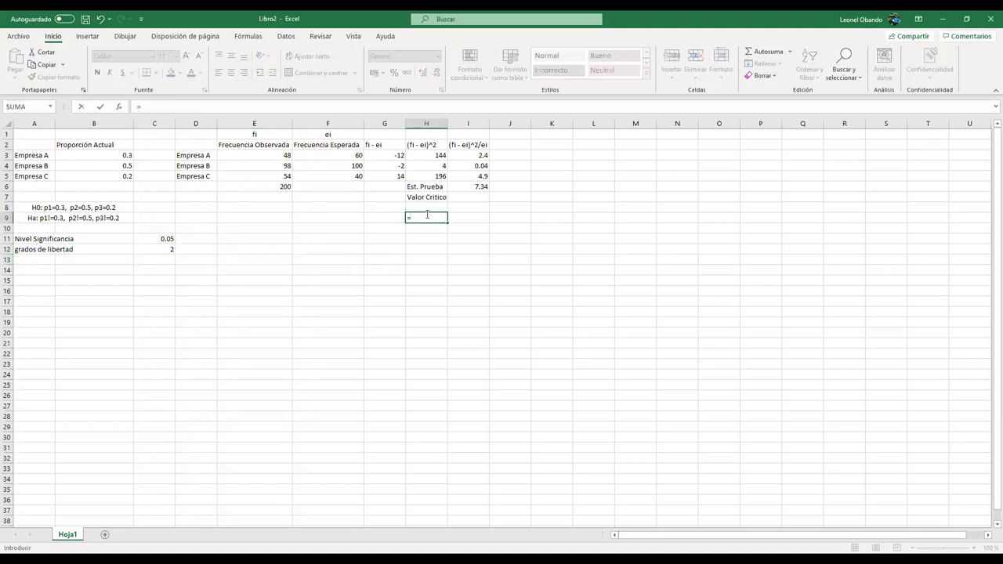
text(Ciiti)
key(BackSpace)
key(BackSpace)
key(BackSpace)
key(BackSpace)
key(BackSpace)
text(X)
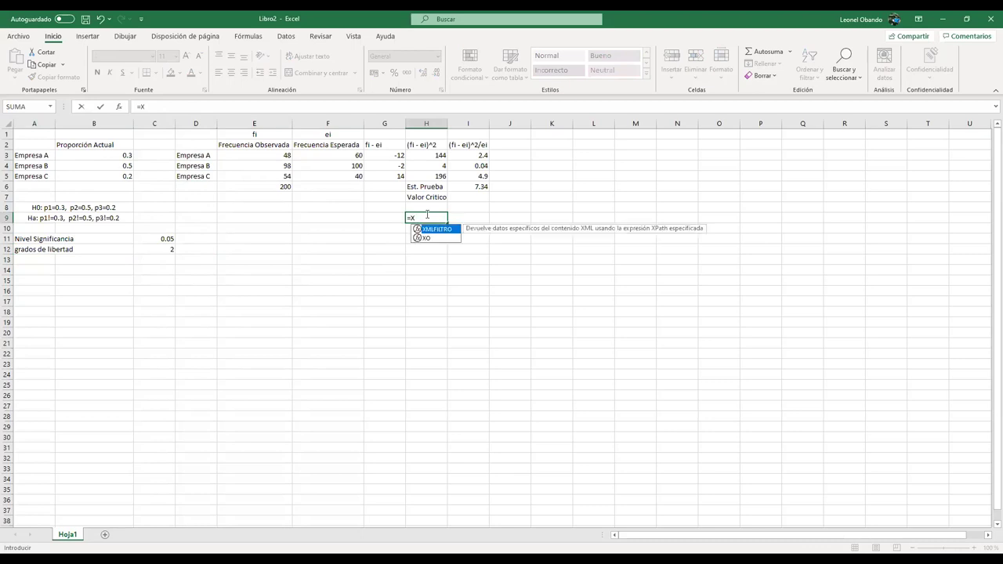
key(BackSpace)
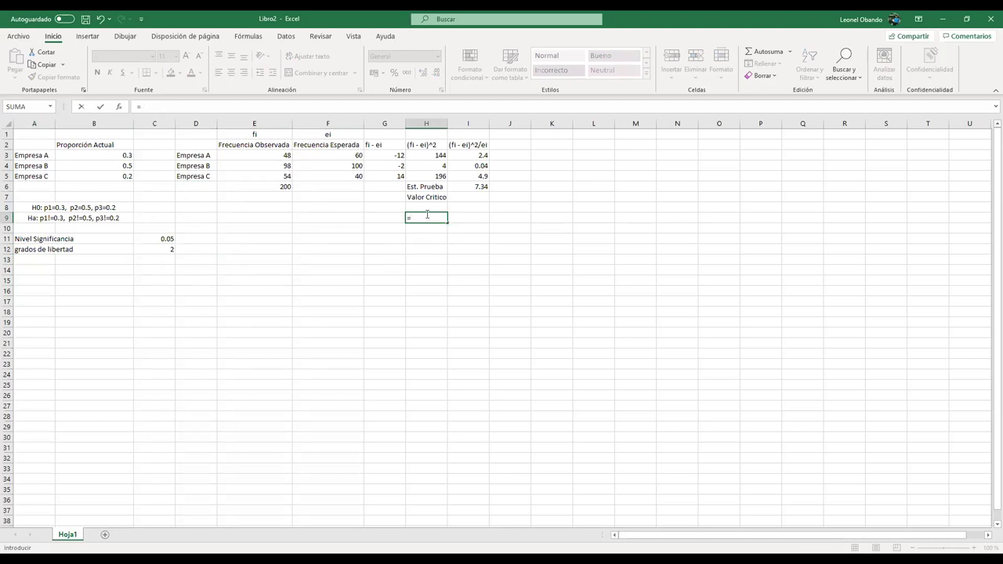
text(Chi)
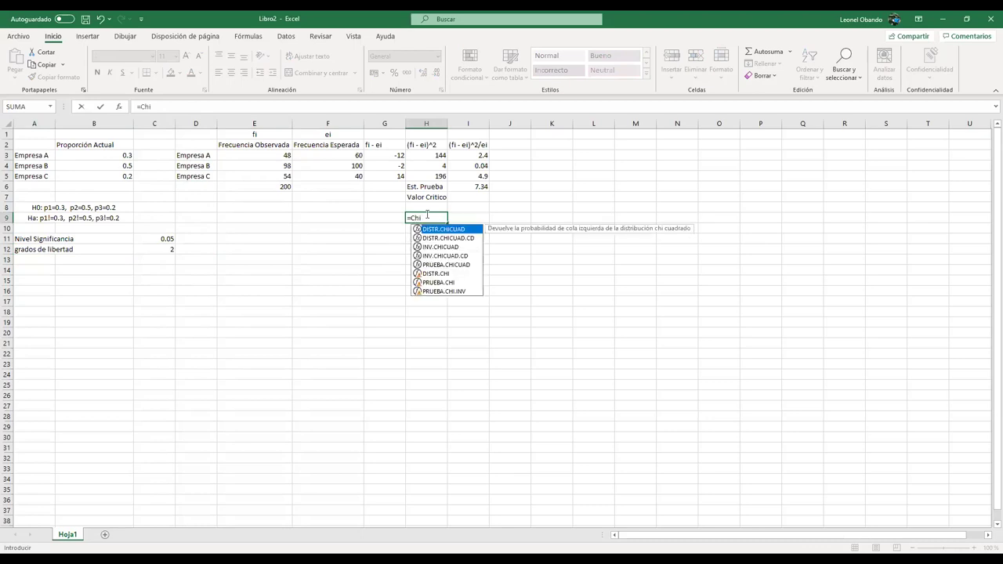
click(444, 275)
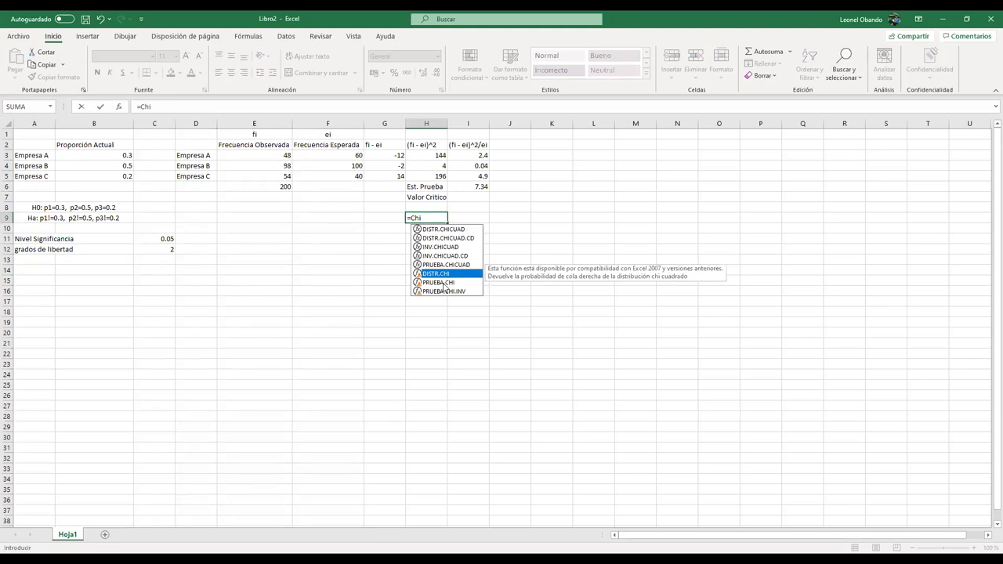
click(444, 283)
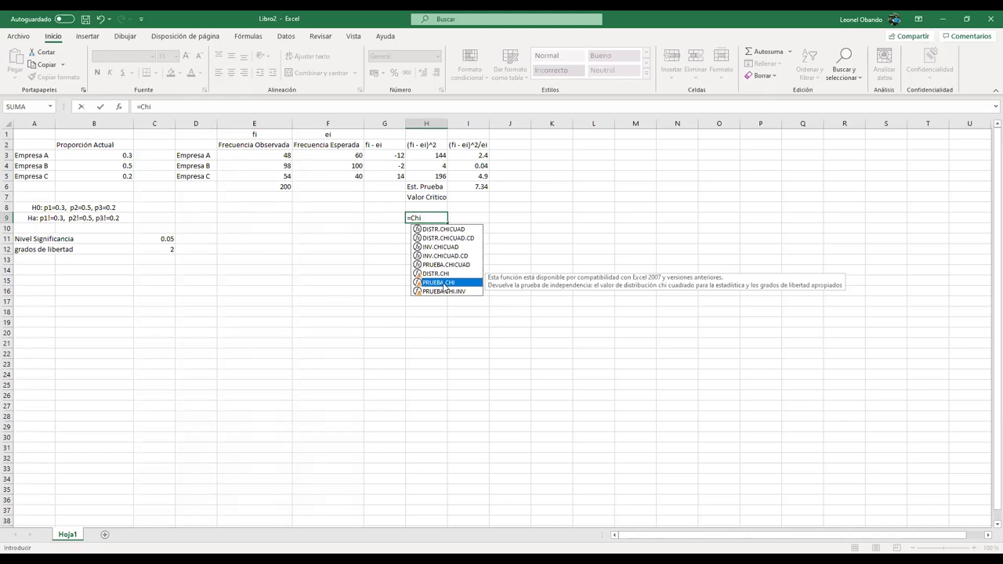
click(442, 291)
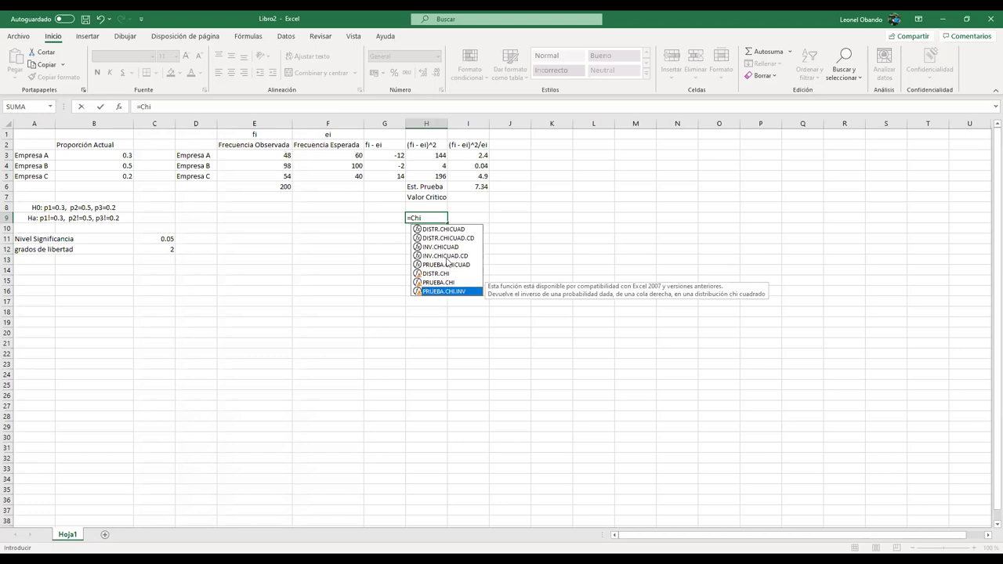
click(456, 264)
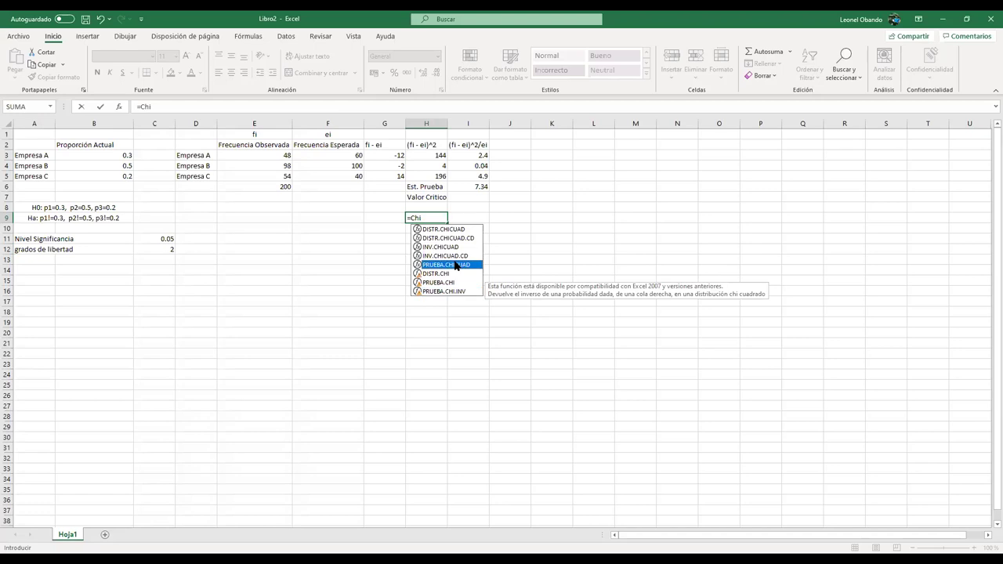
click(452, 257)
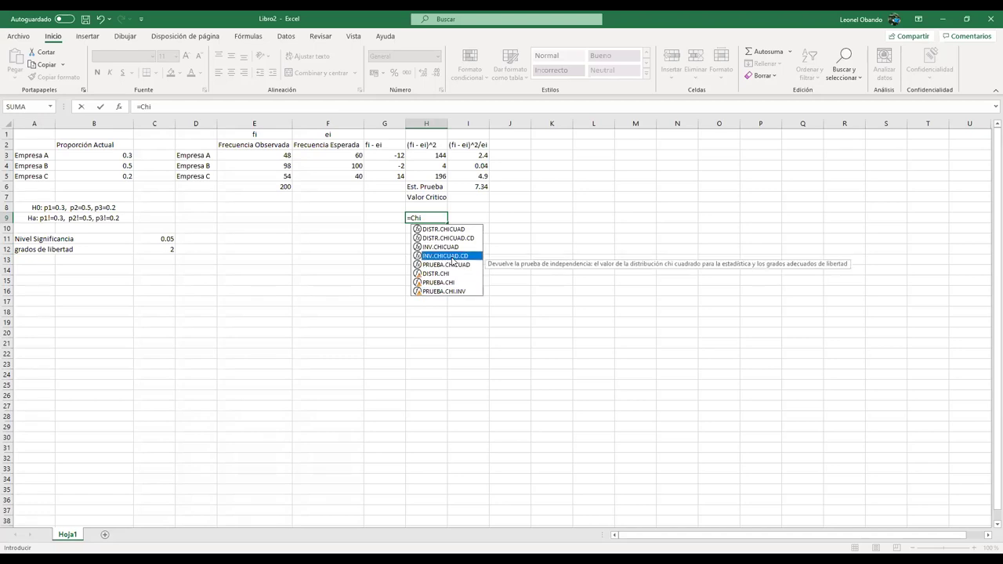
click(446, 239)
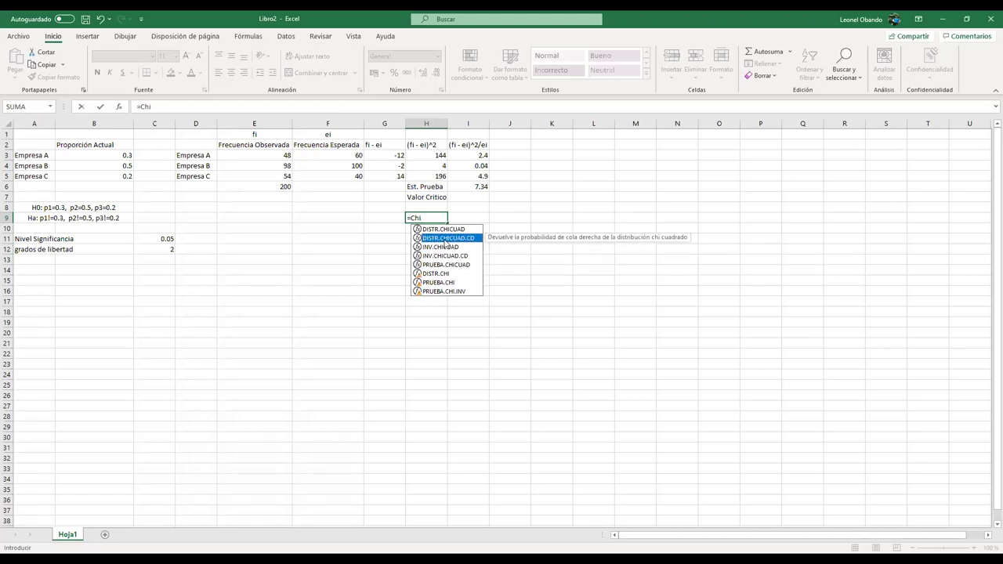
click(443, 230)
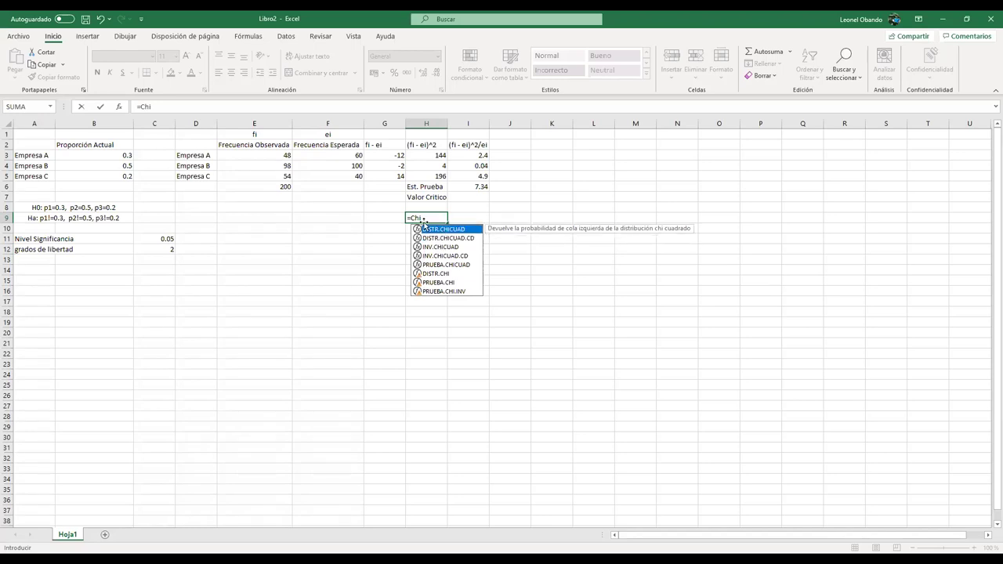
key(BackSpace)
key(Escape)
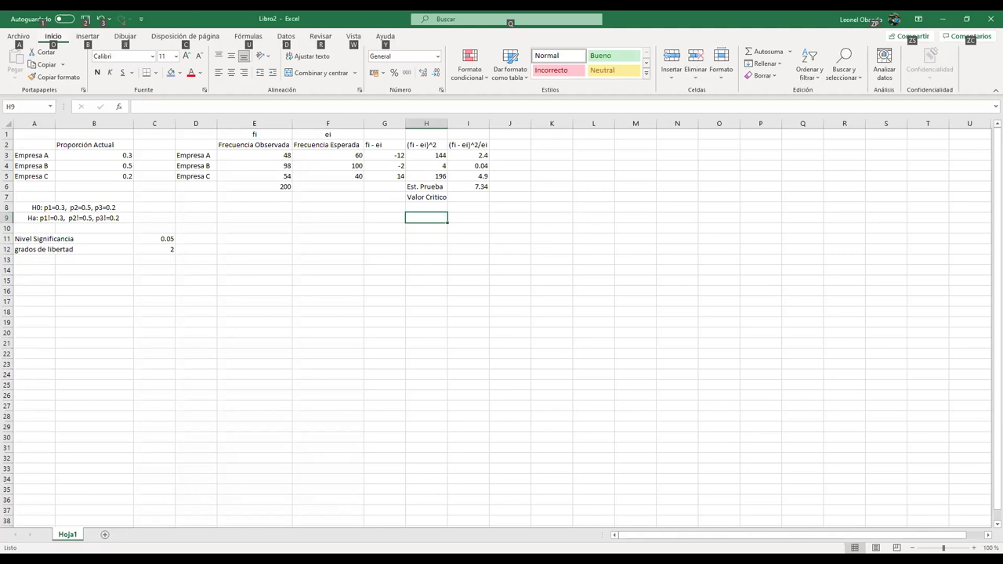
Step: Switch to the statistics tables PDF in Foxit Reader and locate Tabla 5, the chi-square distribution function
key(alt+Tab)
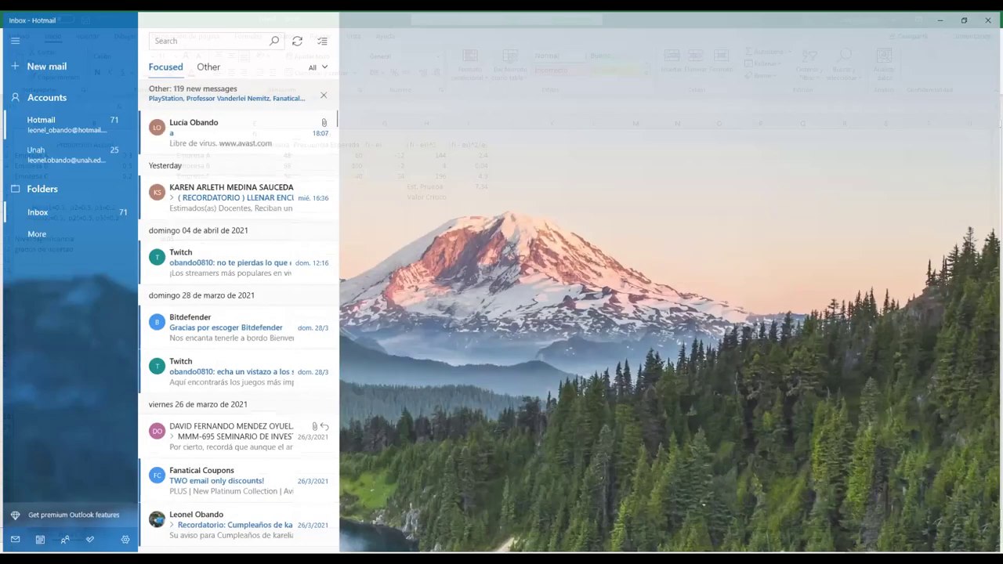
key(alt+Tab)
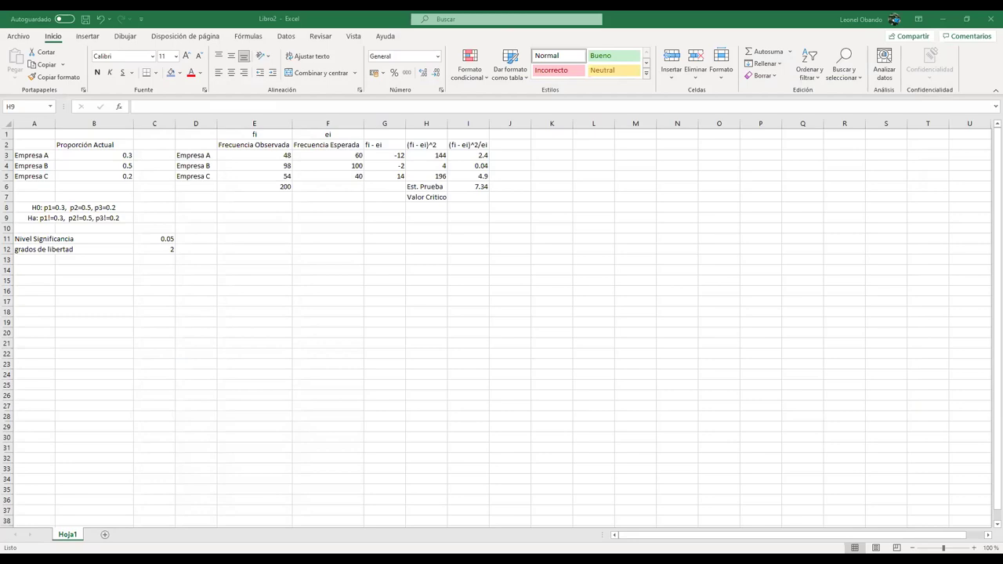
key(alt+Tab)
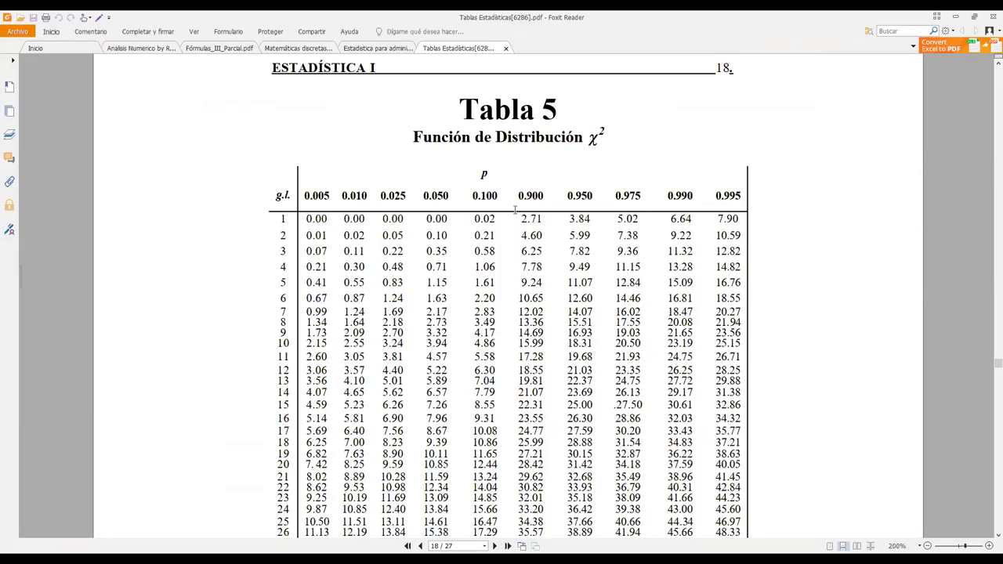
scroll(505, 212, down, 1)
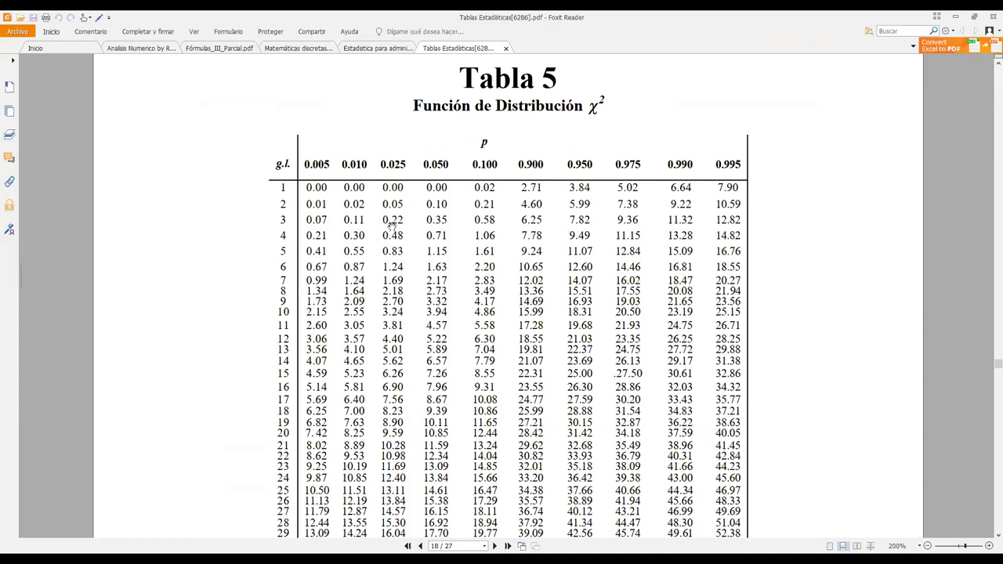
scroll(361, 190, down, 1)
scroll(360, 190, down, 3)
scroll(360, 190, up, 5)
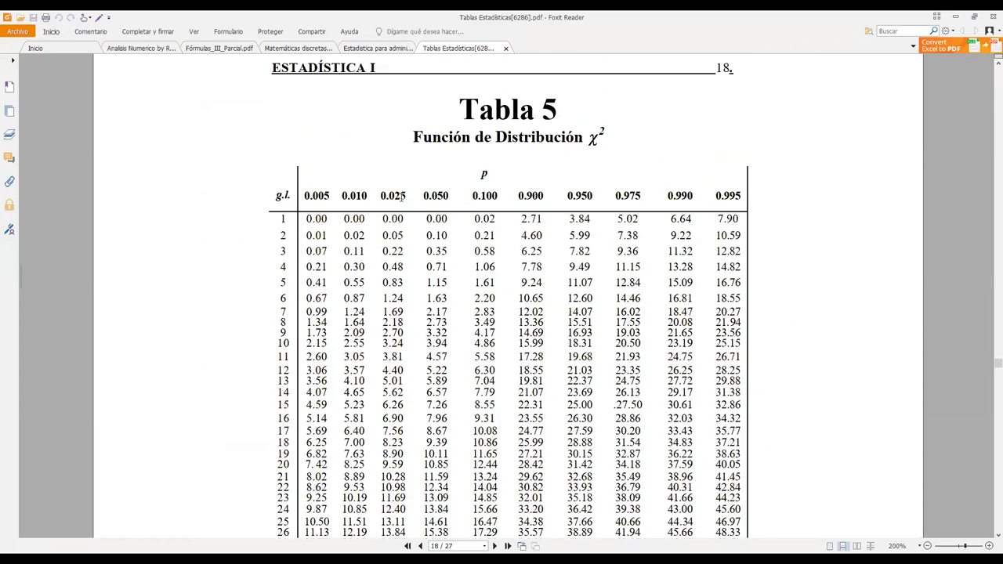
scroll(402, 196, down, 20)
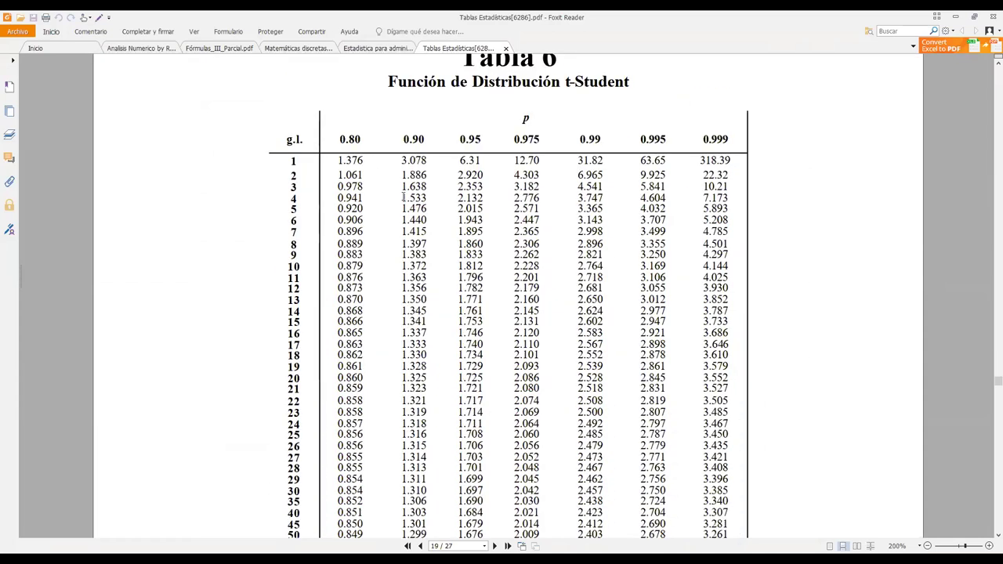
scroll(402, 194, up, 20)
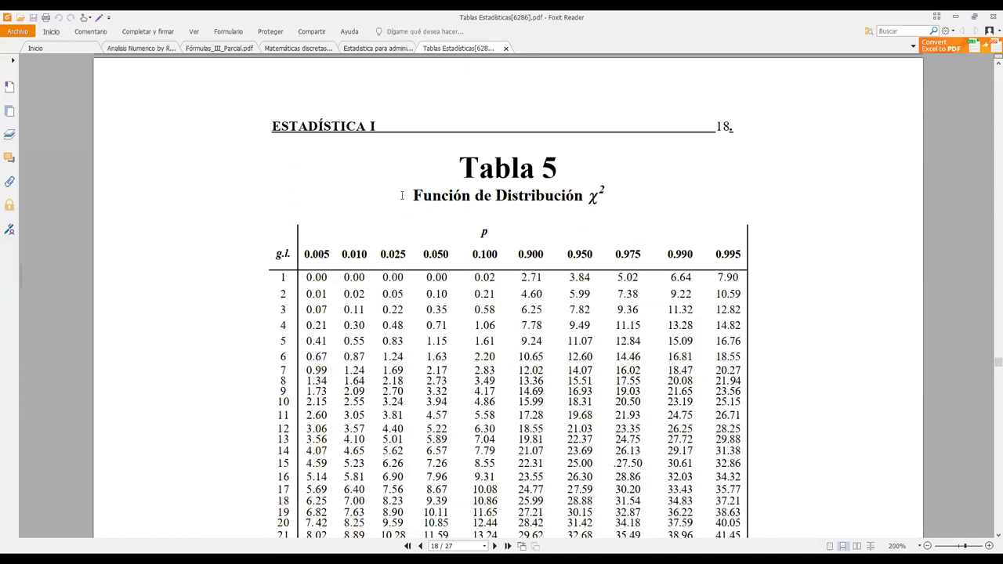
scroll(401, 196, down, 3)
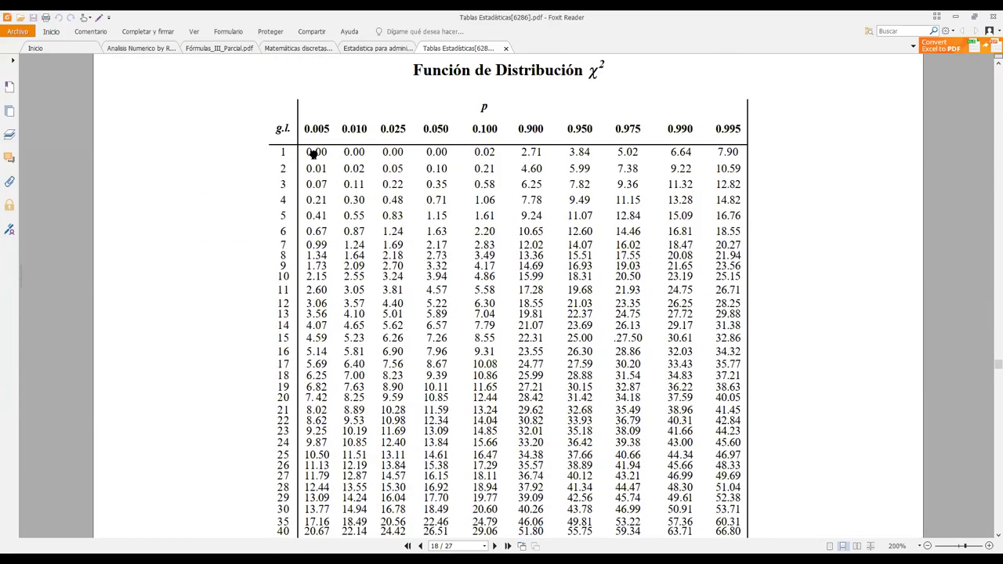
Step: Examine how Tabla 5 is laid out, highlighting the degrees-of-freedom column heading and the row of p values
double_click(281, 128)
drag(304, 128, 738, 130)
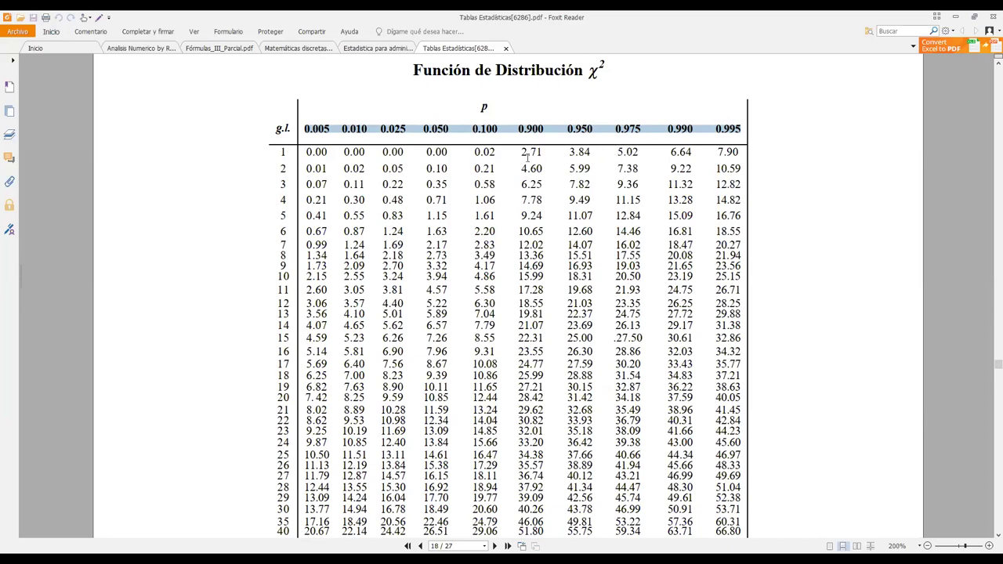
scroll(528, 158, down, 3)
scroll(528, 158, up, 4)
scroll(528, 159, down, 4)
scroll(528, 159, up, 4)
scroll(528, 159, down, 1)
click(510, 132)
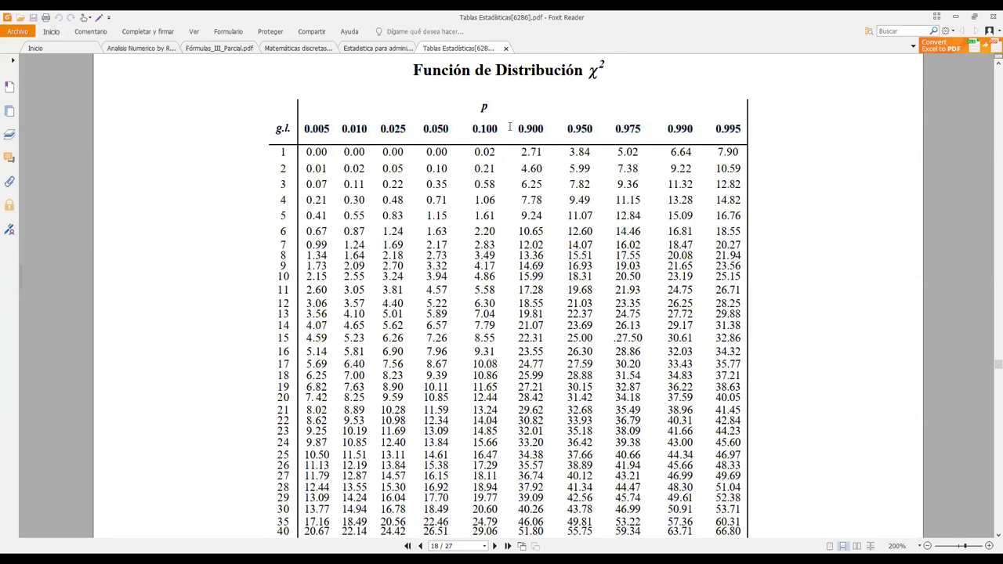
scroll(485, 128, down, 1)
scroll(486, 127, up, 1)
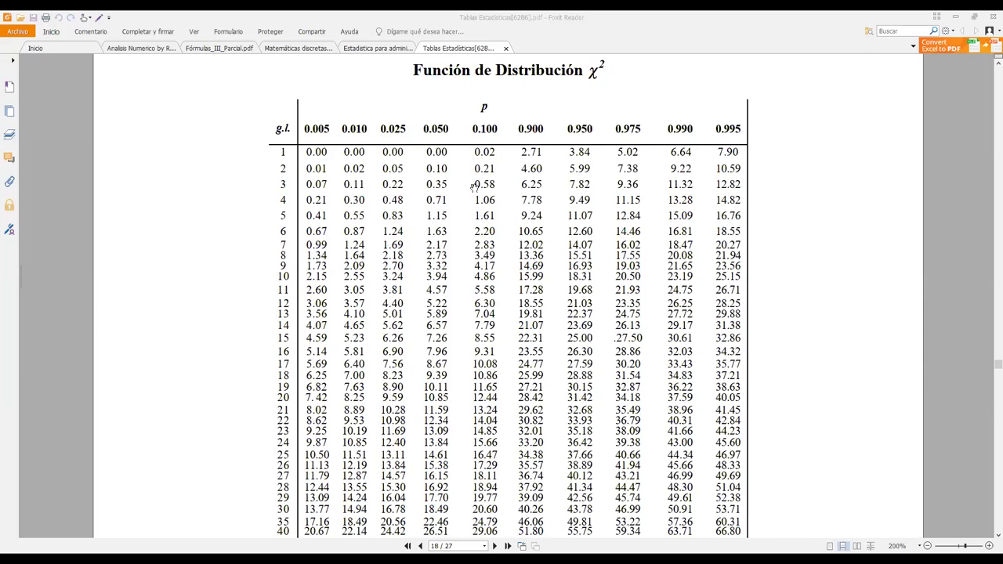
Step: Switch to Microsoft Whiteboard and handwrite "/ Nivel de confianza: 1 - α = p" after the significance level note under Valor Crítico
key(alt+Tab)
scroll(551, 317, down, 3)
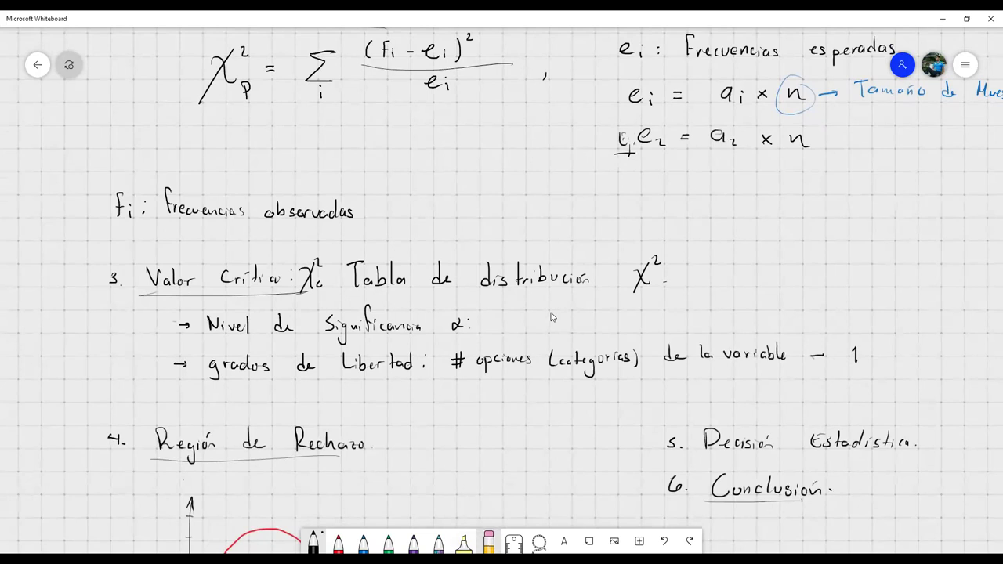
mouse_move(494, 305)
mouse_down()
mouse_move(484, 337)
mouse_move(516, 320)
mouse_move(581, 329)
mouse_up()
drag(587, 327, 650, 330)
mouse_move(659, 310)
mouse_down()
mouse_move(652, 333)
mouse_move(757, 324)
mouse_up()
mouse_move(779, 322)
mouse_down()
mouse_move(771, 328)
mouse_move(836, 326)
mouse_up()
key(ctrl+z)
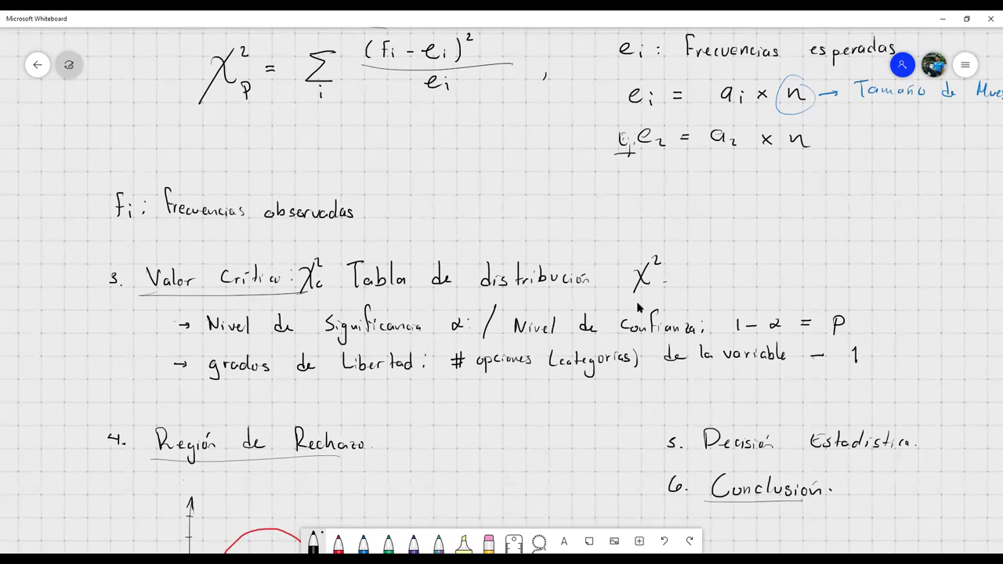
Step: Return to the chi-square table PDF and handwrite in red beside it α = 0.050 and p = 1 - α = 0.950, underlining the result
key(alt+Tab)
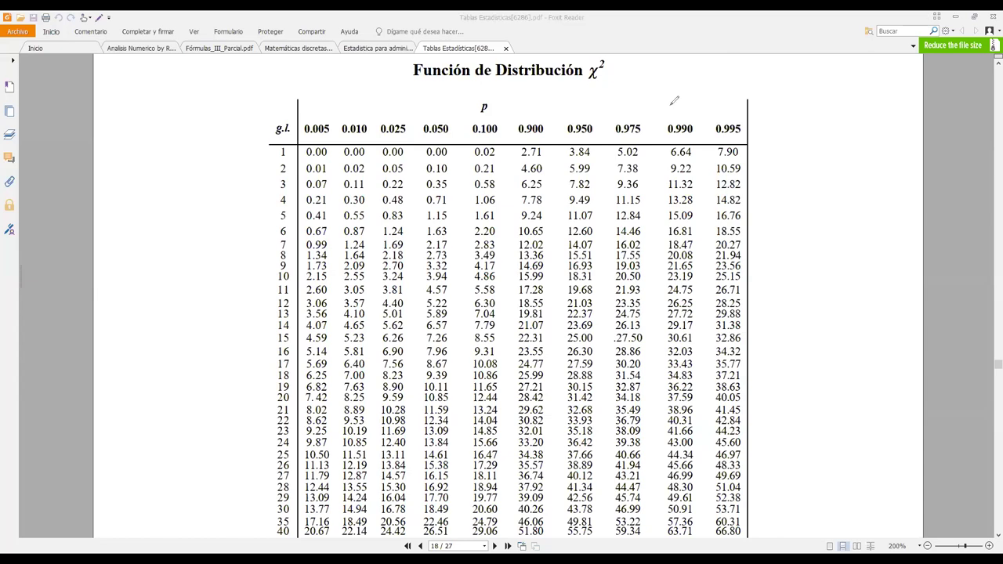
mouse_move(816, 75)
mouse_down()
mouse_move(874, 82)
mouse_move(878, 67)
mouse_move(872, 84)
mouse_up()
mouse_move(818, 99)
mouse_down()
mouse_move(819, 117)
mouse_move(845, 104)
mouse_up()
drag(837, 109, 878, 102)
drag(905, 99, 908, 110)
drag(833, 131, 841, 132)
drag(833, 137, 859, 130)
click(871, 135)
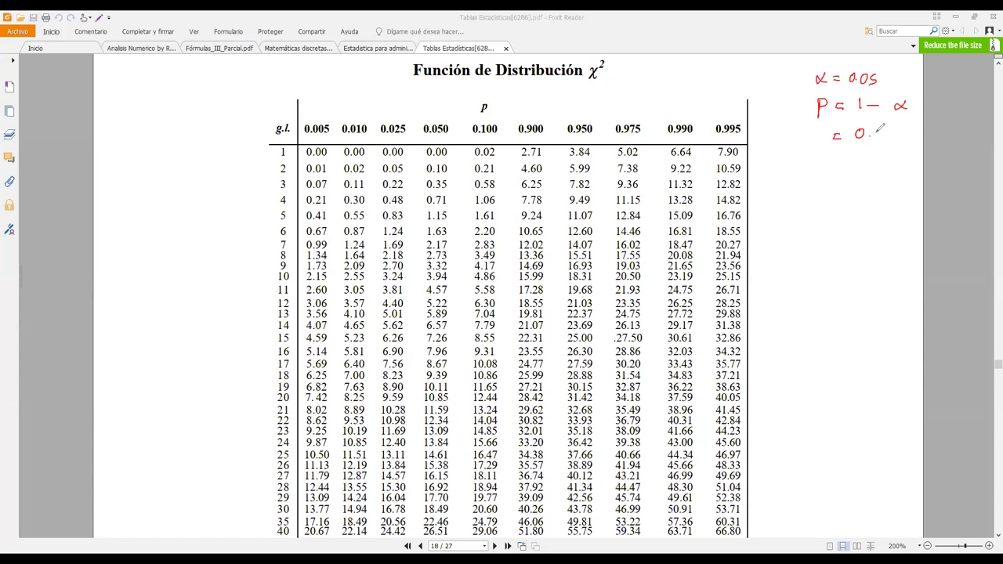
drag(882, 129, 880, 139)
drag(891, 128, 884, 139)
drag(887, 75, 885, 76)
drag(903, 125, 901, 127)
drag(854, 140, 922, 143)
Step: Find the critical value by marking the 0.950 column and the 2 degrees of freedom row, box their intersection, and clear the ink
mouse_move(579, 103)
mouse_down()
mouse_move(578, 119)
mouse_move(583, 112)
mouse_up()
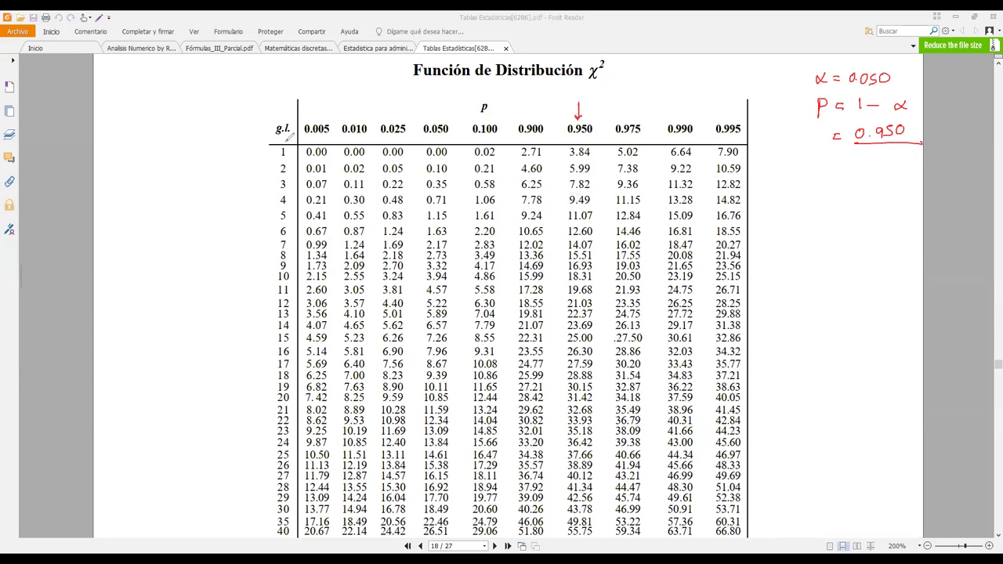
drag(257, 167, 269, 170)
mouse_move(593, 161)
mouse_down()
mouse_move(566, 161)
mouse_move(565, 177)
mouse_move(586, 178)
mouse_move(595, 160)
mouse_up()
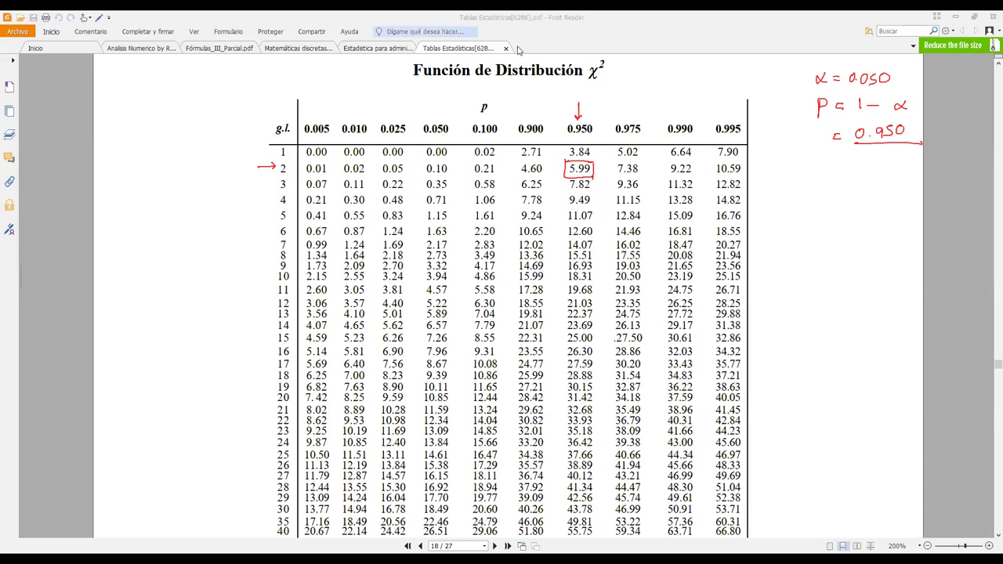
key(Escape)
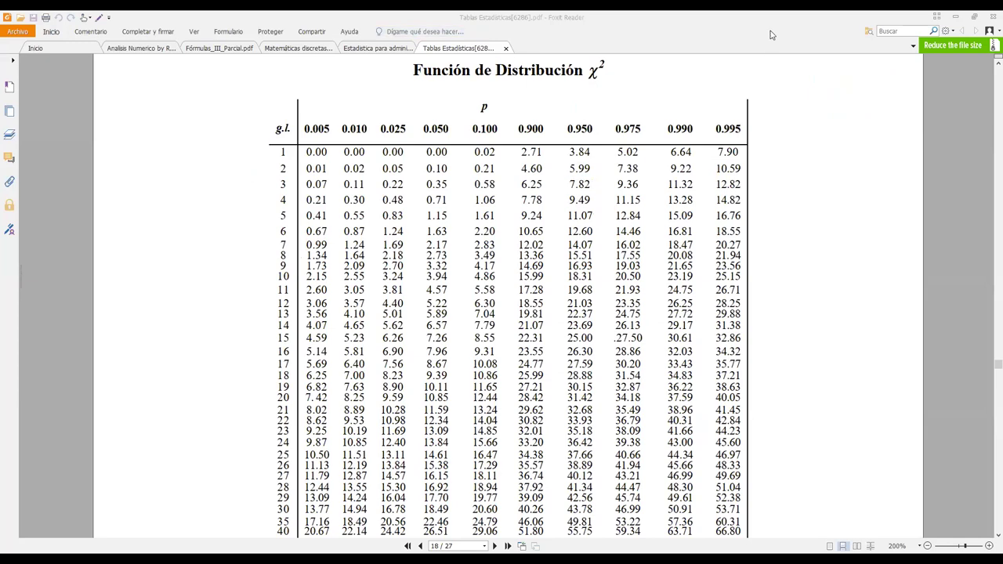
Step: Switch back to the Excel workbook and enter the critical value 5.99 in I7
key(alt+Tab)
click(469, 197)
text(5.9)
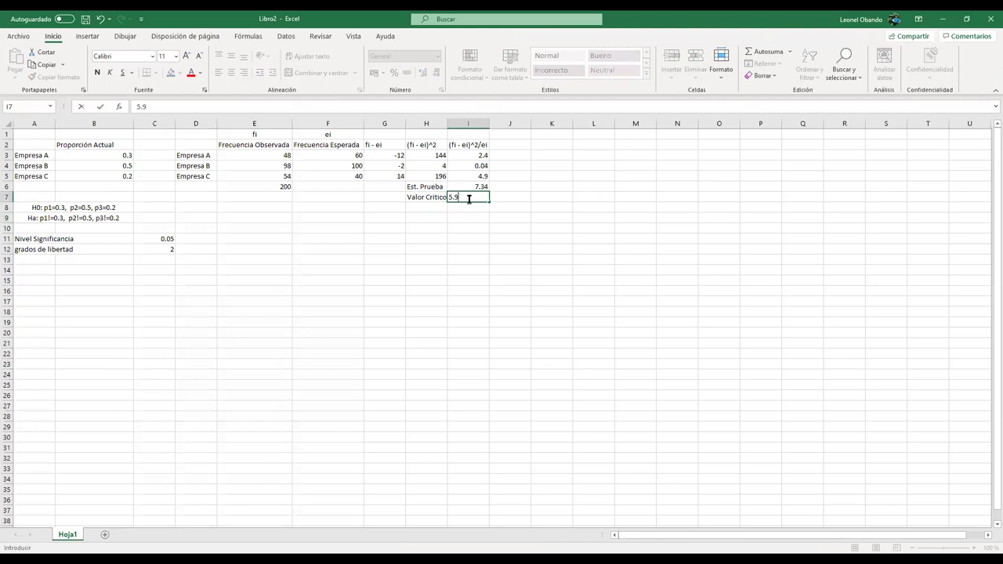
text(9)
key(Return)
click(351, 294)
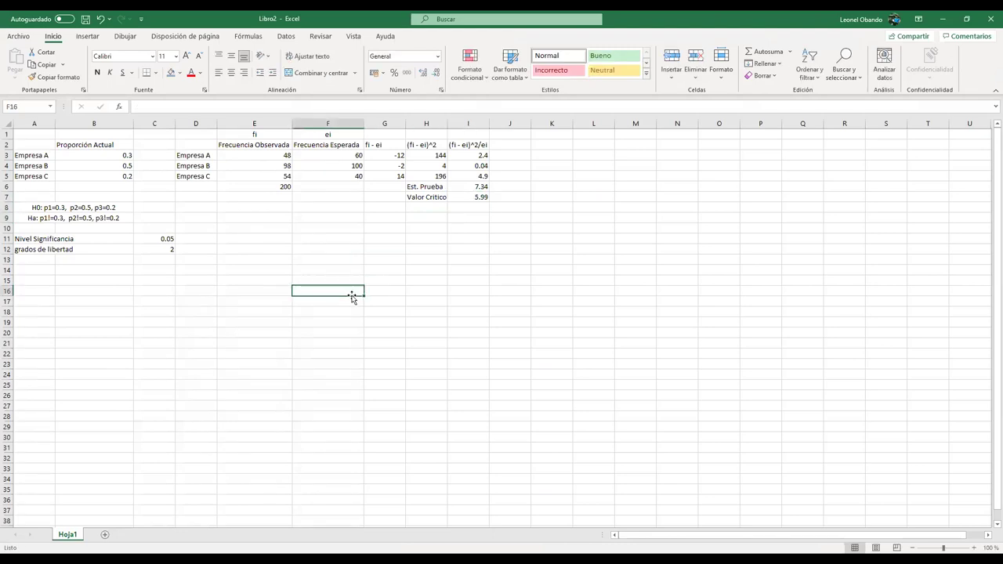
Step: Compare the critical value in I7 with the test statistic in I6
click(471, 197)
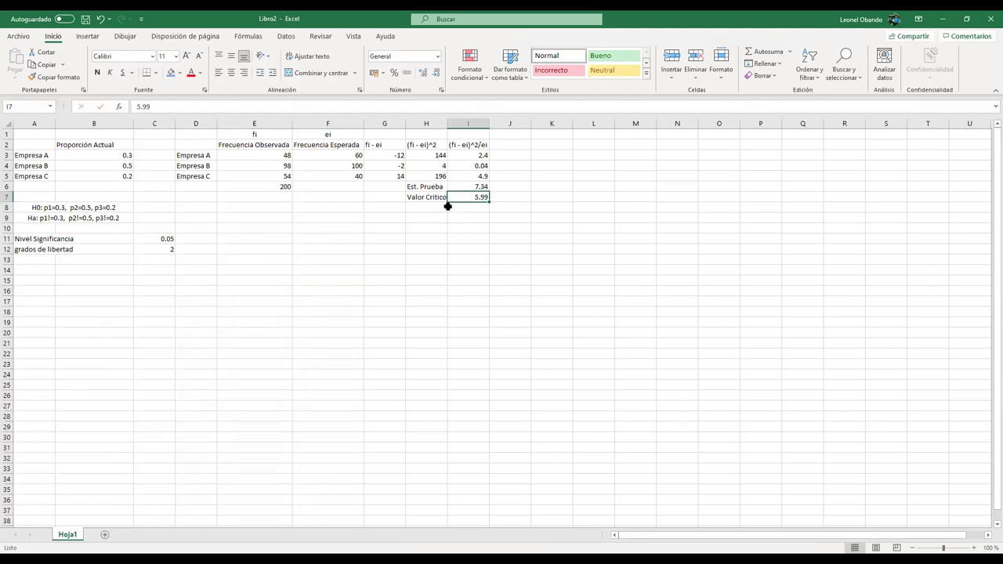
click(465, 187)
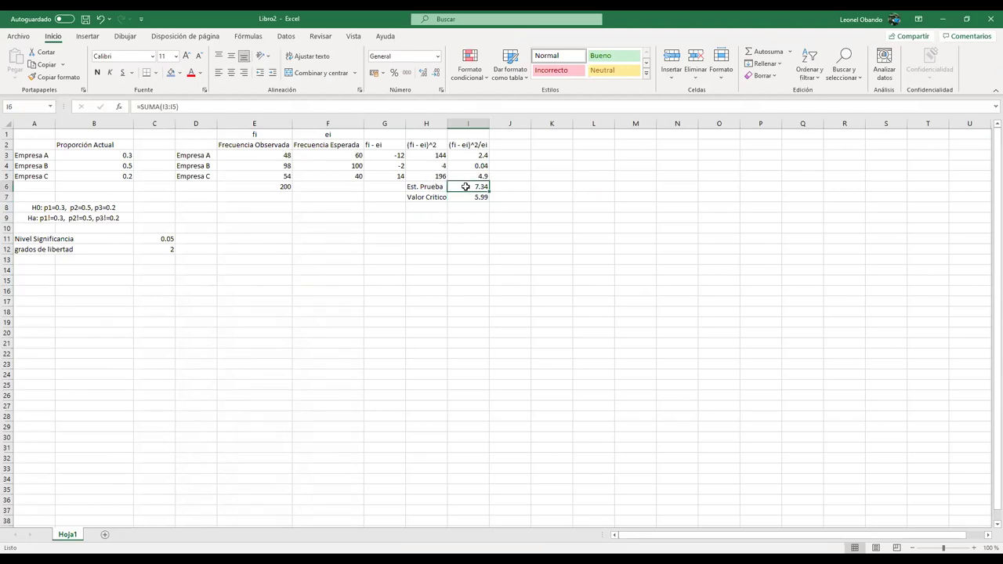
click(465, 195)
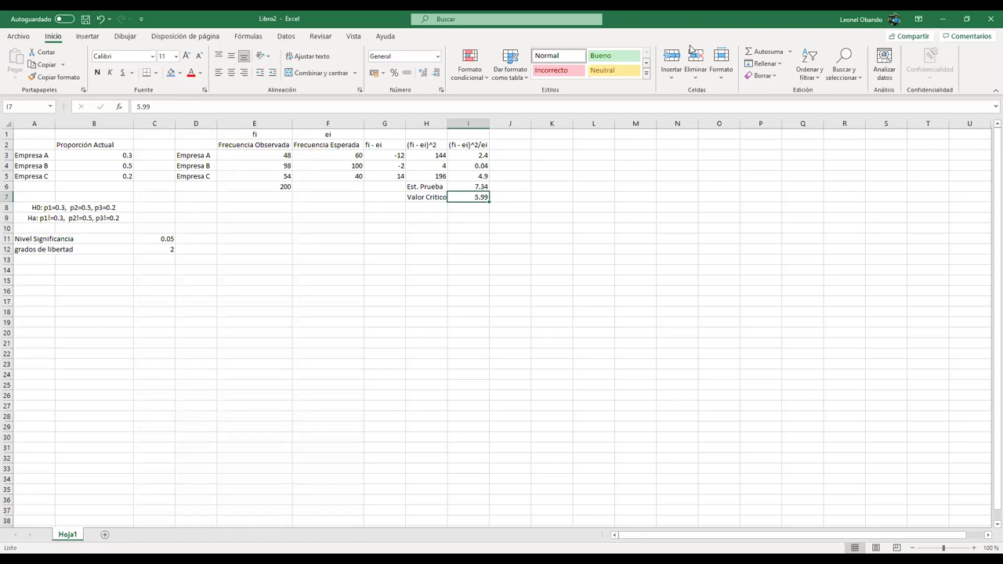
Step: Draw red coordinate axes below the table and sketch a right-skewed chi-square curve over them in black
drag(365, 262, 365, 429)
drag(308, 388, 567, 387)
drag(366, 240, 369, 252)
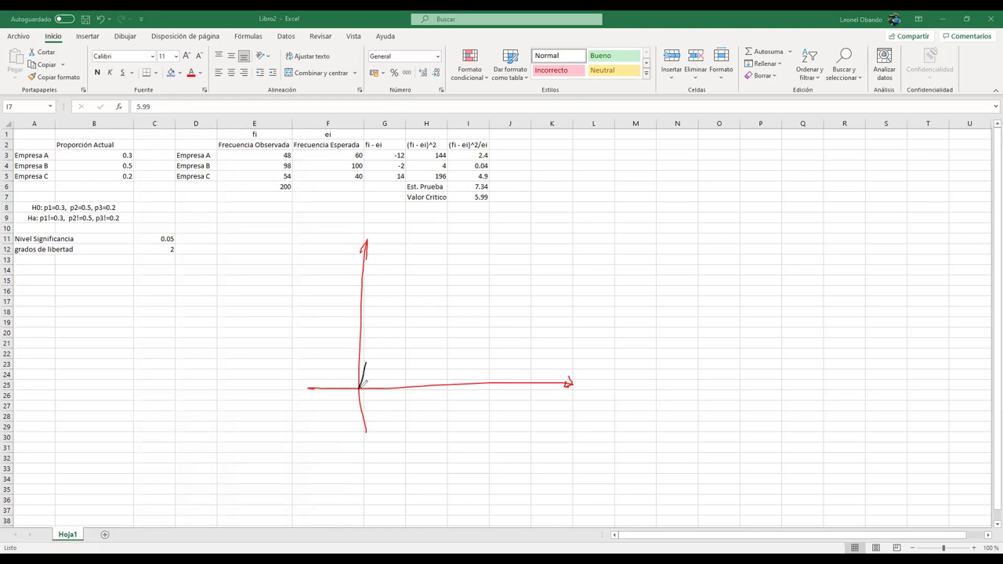
mouse_move(423, 274)
mouse_down()
mouse_move(438, 328)
mouse_move(476, 362)
mouse_move(551, 376)
mouse_up()
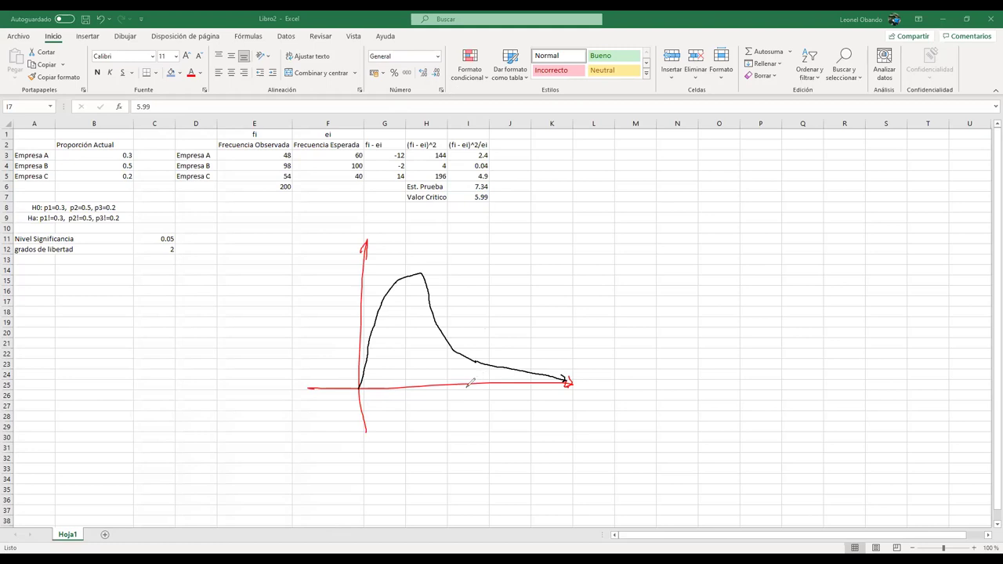
Step: Mark the critical value 5.99 and the test statistic 7.34 on the horizontal axis, and hatch the rejection region beyond 5.99
mouse_move(467, 383)
mouse_down()
mouse_move(461, 403)
mouse_move(484, 405)
mouse_up()
click(471, 402)
mouse_move(468, 370)
mouse_down()
mouse_move(477, 360)
mouse_move(497, 367)
mouse_up()
drag(491, 379, 514, 370)
drag(510, 381, 531, 374)
drag(530, 382, 552, 373)
drag(550, 383, 561, 376)
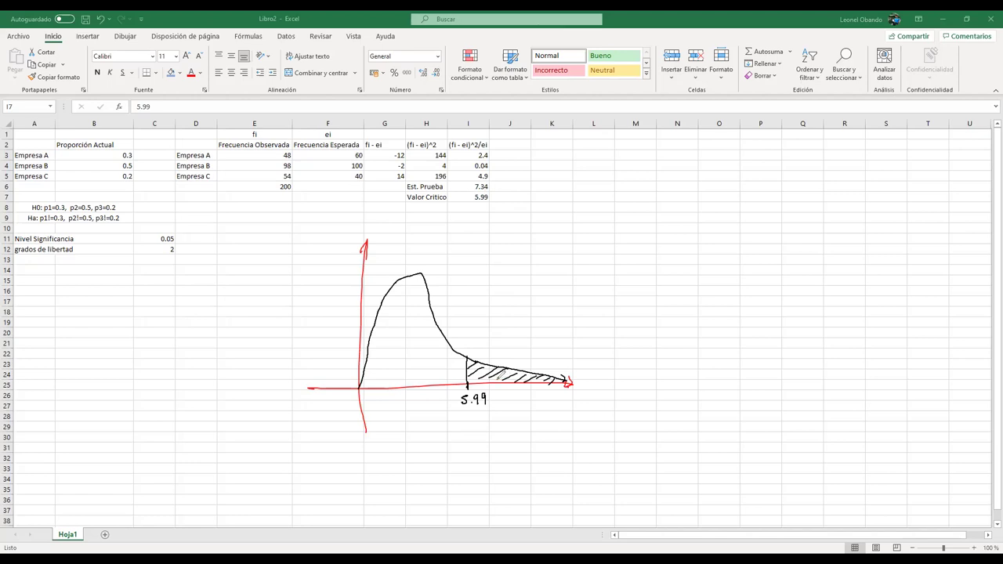
mouse_move(496, 374)
mouse_down()
mouse_move(499, 400)
mouse_move(525, 401)
mouse_up()
Step: Handwrite in blue beside the graph "Decisión: Rechazamos H0" and "Conclusión: H0 es Falsa, Ha es Verdadera."
mouse_move(636, 228)
mouse_down()
mouse_move(703, 237)
mouse_move(704, 219)
mouse_up()
mouse_move(628, 199)
mouse_down()
mouse_move(628, 213)
mouse_move(761, 200)
mouse_move(830, 216)
mouse_move(854, 210)
mouse_up()
click(690, 206)
click(690, 212)
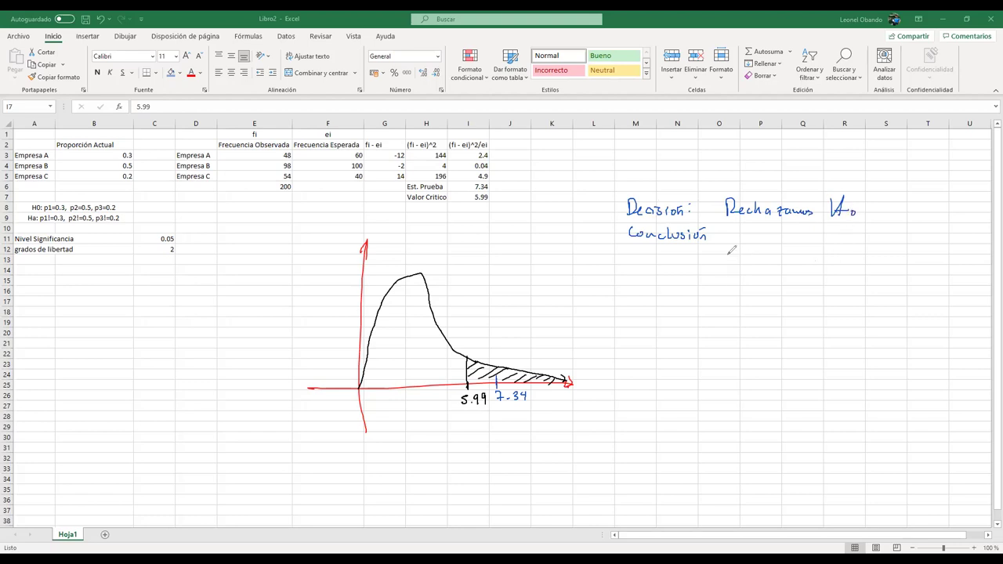
mouse_move(748, 233)
mouse_down()
mouse_move(749, 252)
mouse_move(836, 234)
mouse_move(867, 235)
mouse_move(866, 244)
mouse_up()
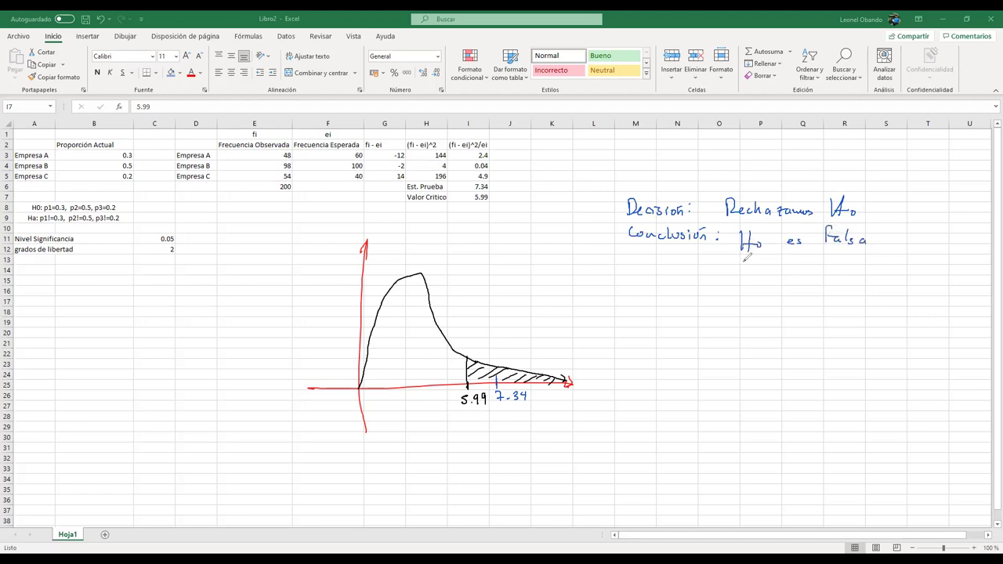
mouse_move(742, 262)
mouse_down()
mouse_move(743, 284)
mouse_move(755, 283)
mouse_up()
mouse_move(744, 273)
mouse_down()
mouse_move(802, 278)
mouse_move(847, 262)
mouse_move(859, 273)
mouse_move(878, 256)
mouse_move(883, 276)
mouse_move(909, 276)
mouse_up()
click(913, 278)
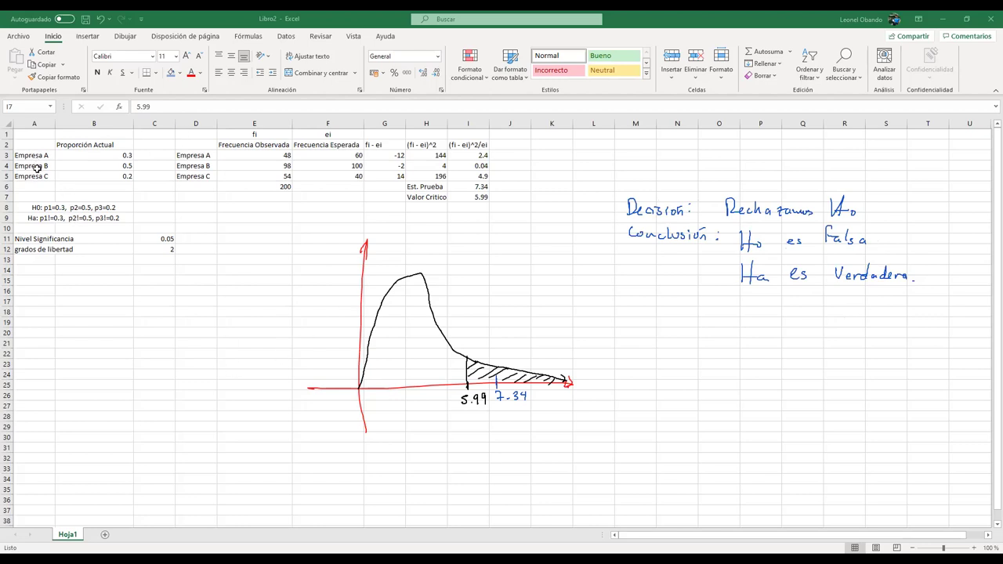
key(Escape)
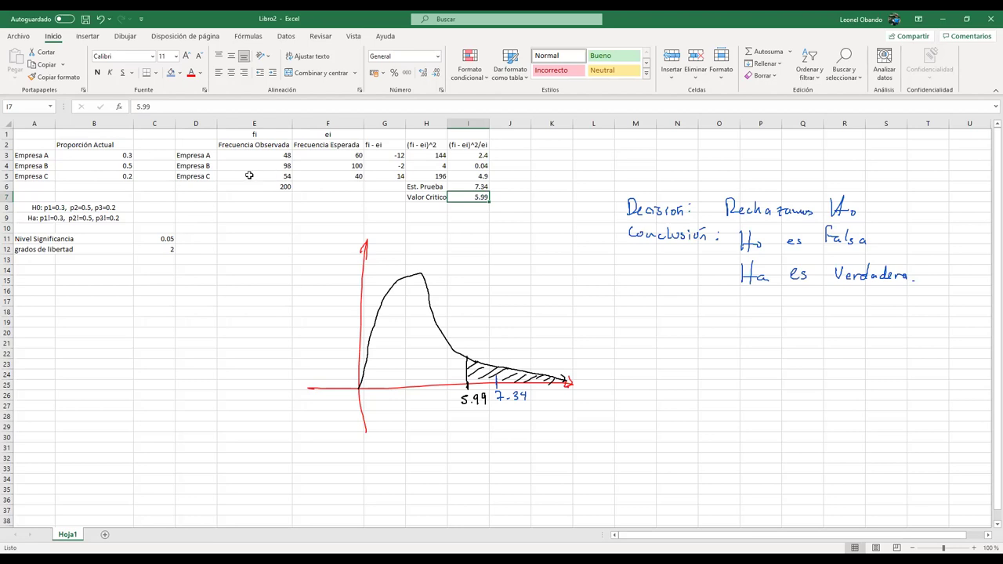
Step: Review Empresa C's current proportion, the alternative hypothesis in A9, and the observed frequencies in column E
click(76, 177)
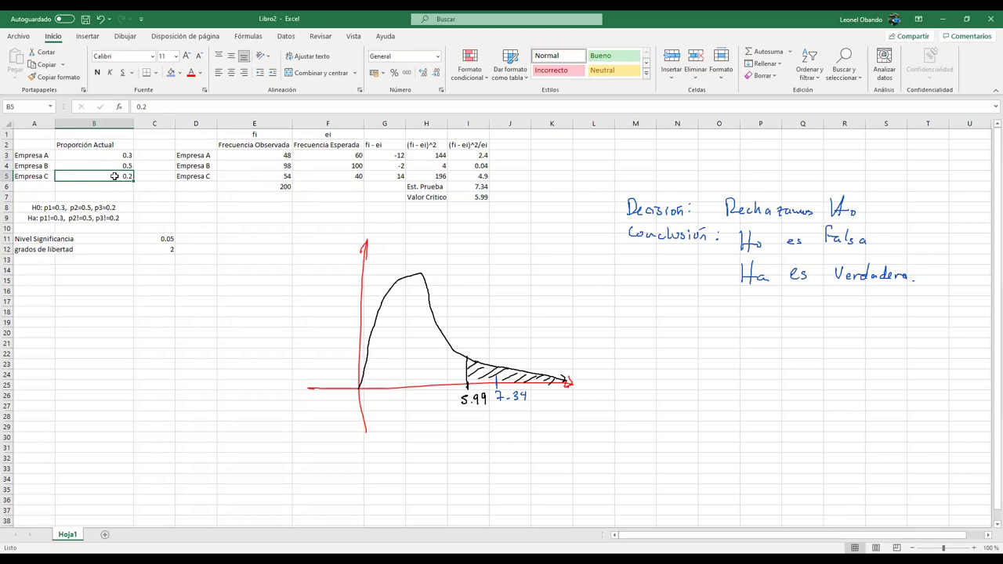
click(71, 220)
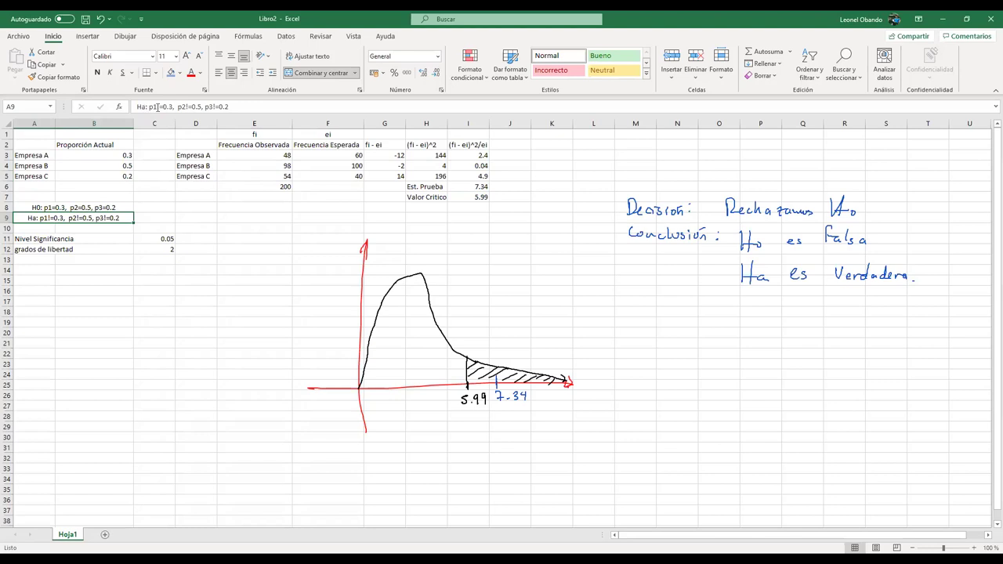
drag(223, 105, 84, 109)
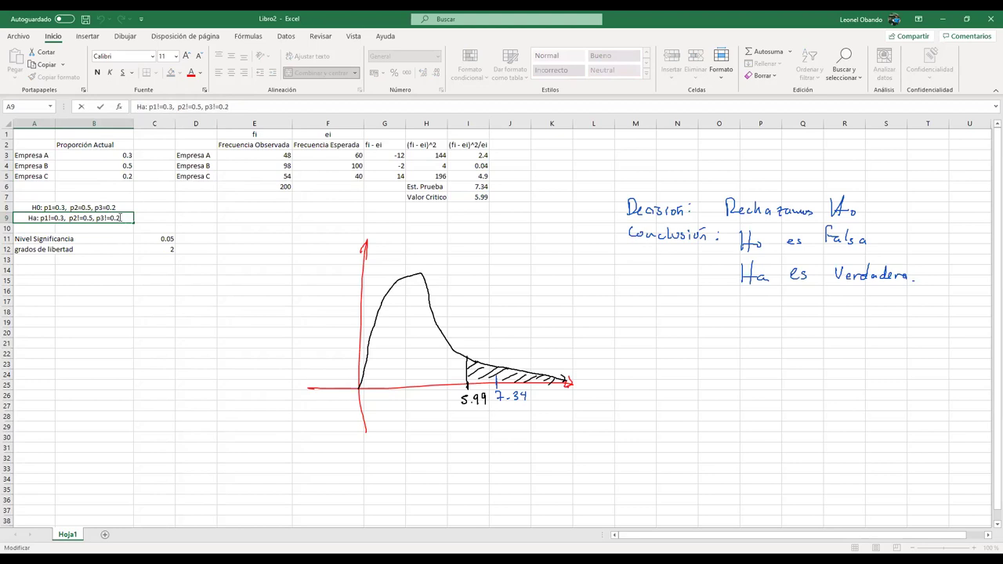
drag(126, 218, 26, 208)
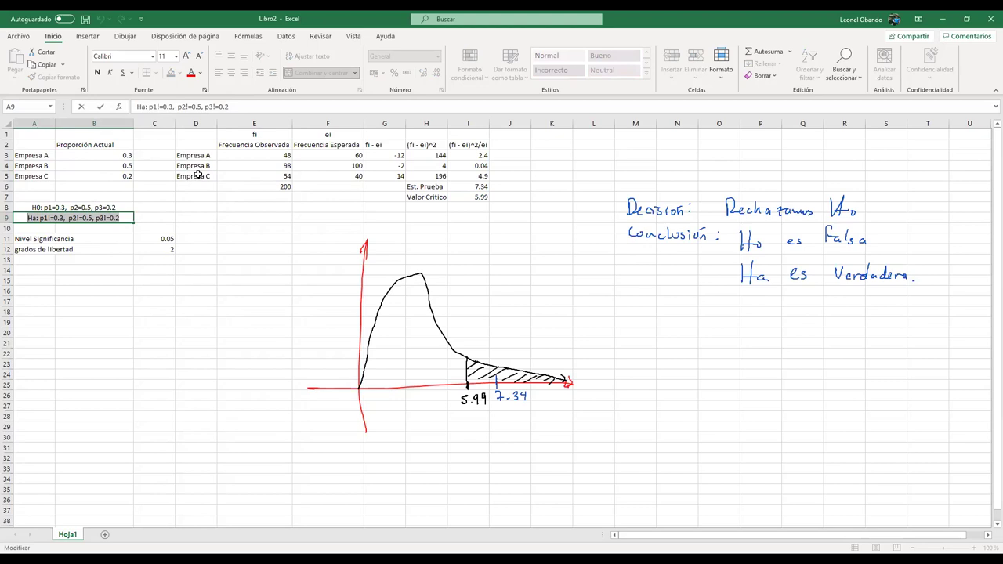
key(End)
click(283, 166)
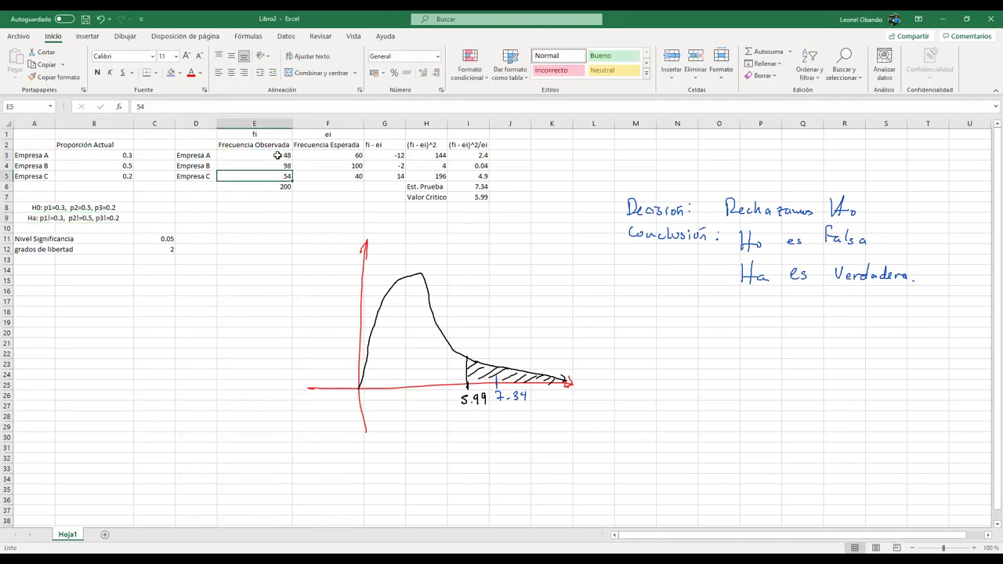
Step: Set the significance level in C11 to 0.005
click(281, 155)
click(284, 175)
click(174, 239)
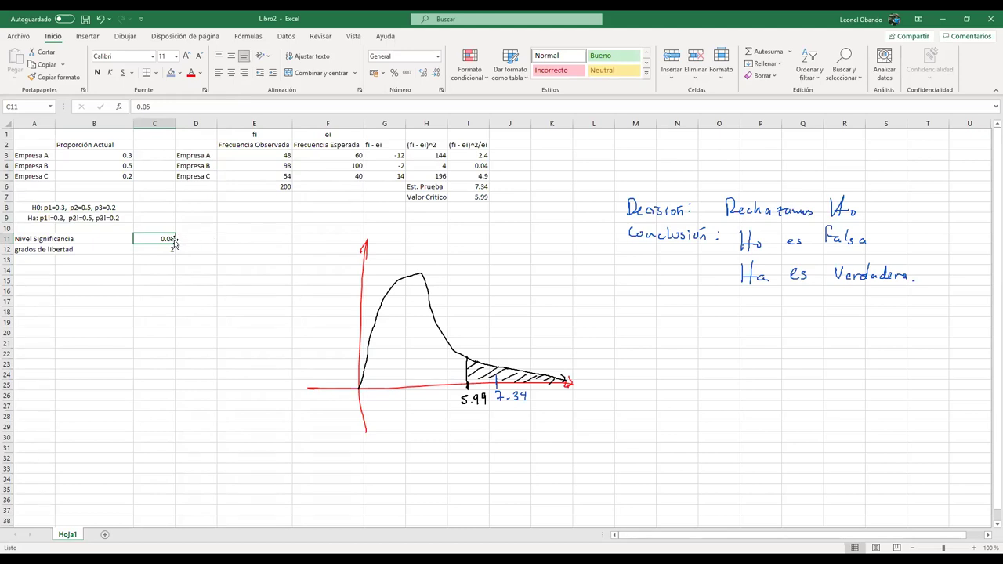
text(0.)
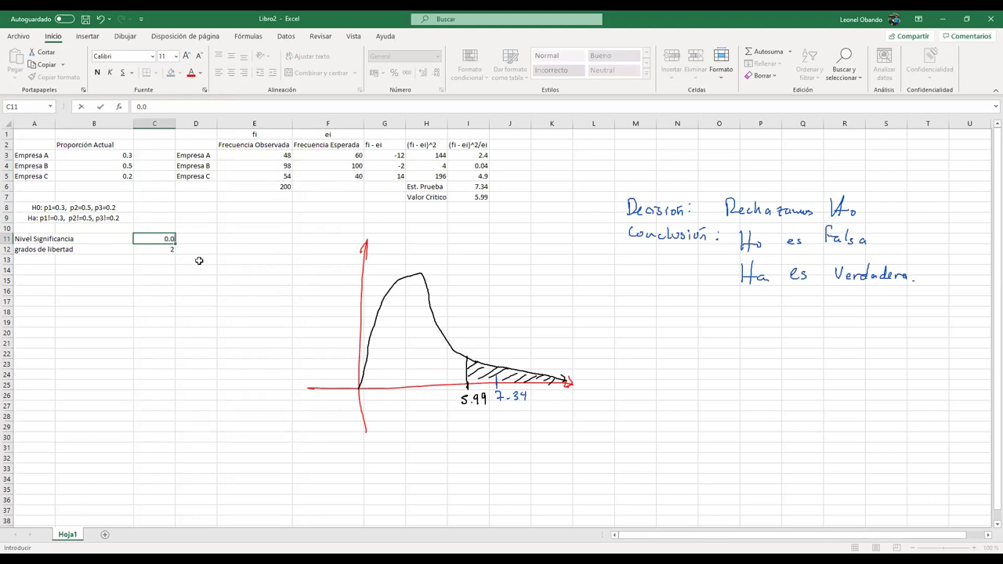
text(005)
key(Tab)
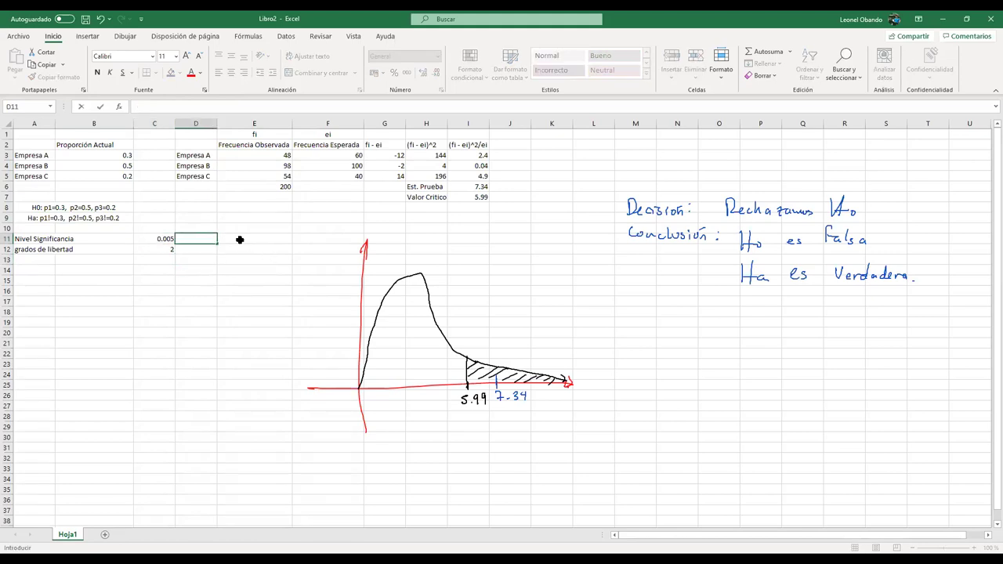
Step: Compute the confidence level in D11 with the formula =1-C11
text(=1)
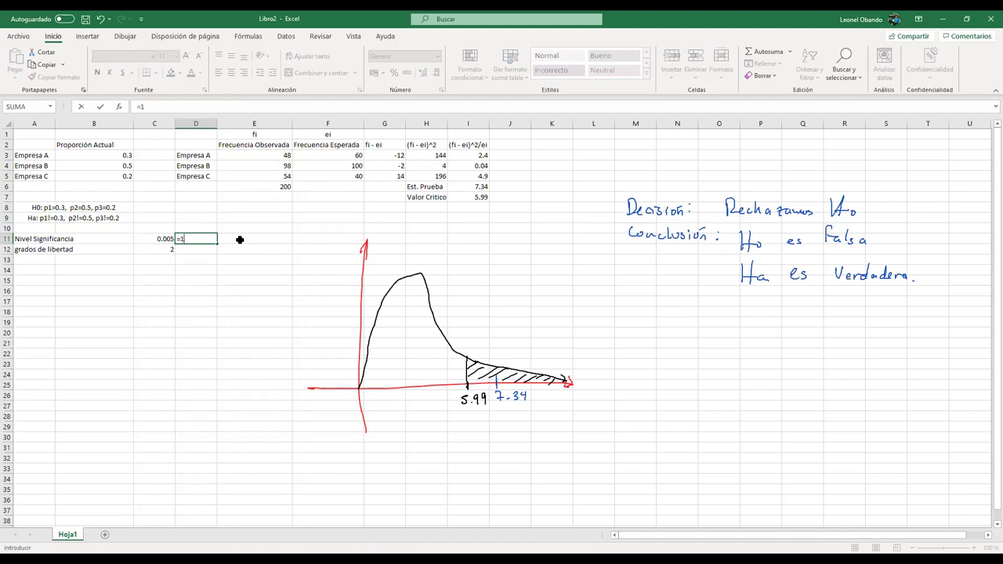
text(-)
click(162, 239)
key(Return)
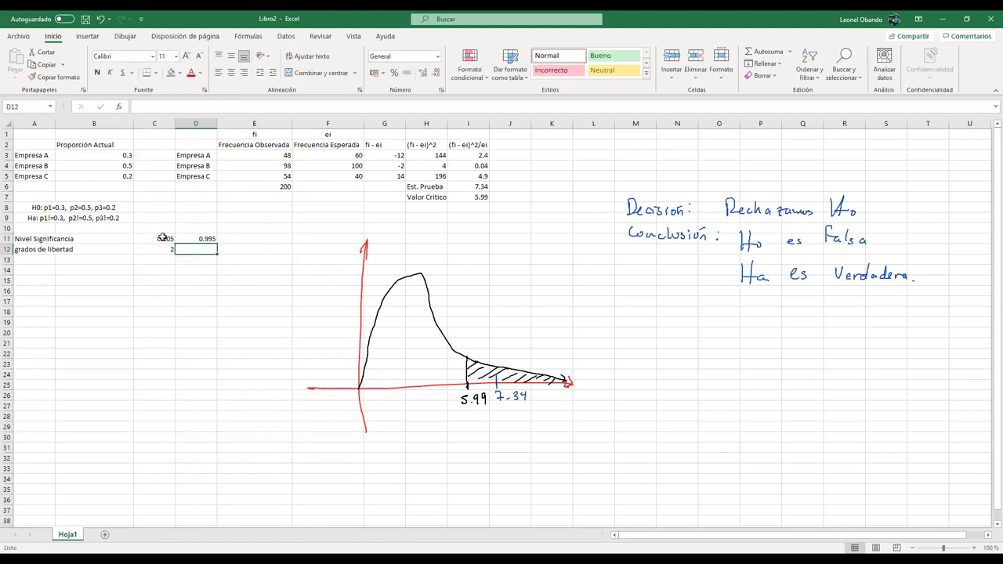
click(202, 239)
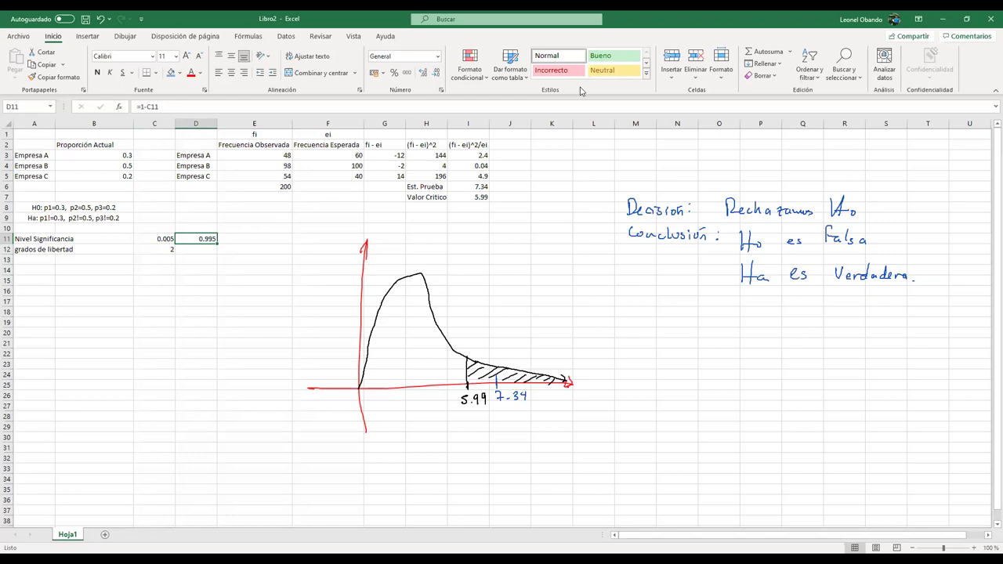
Step: Switch to the statistical tables PDF in Foxit Reader and look up the chi-square value for p = 0.995 with 2 degrees of freedom
key(alt+Tab)
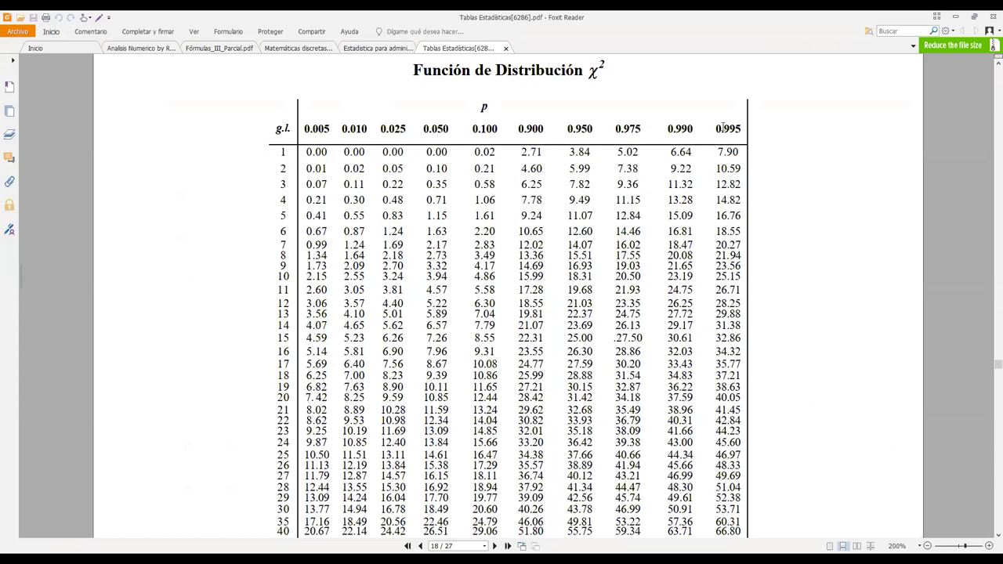
drag(716, 128, 741, 130)
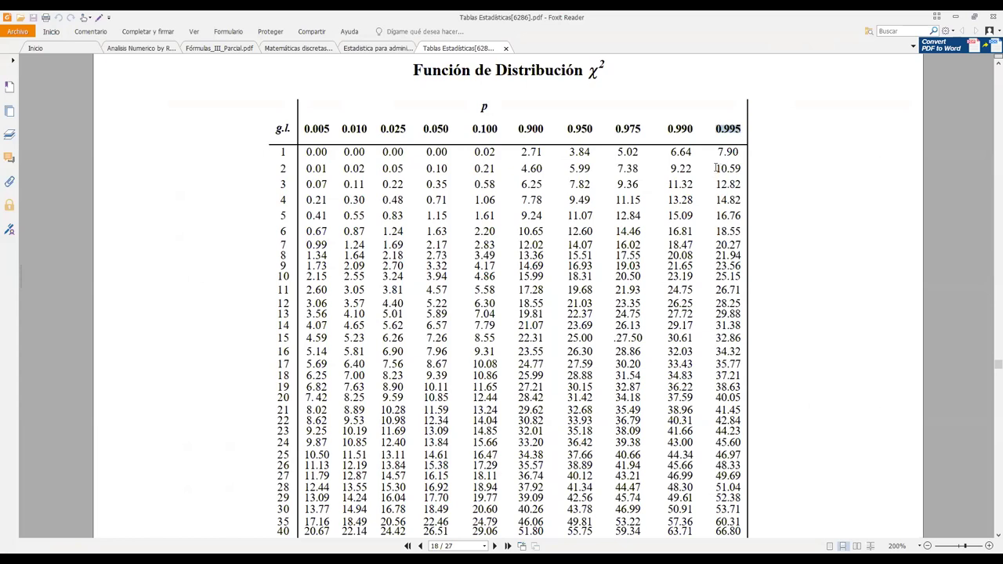
drag(718, 167, 743, 169)
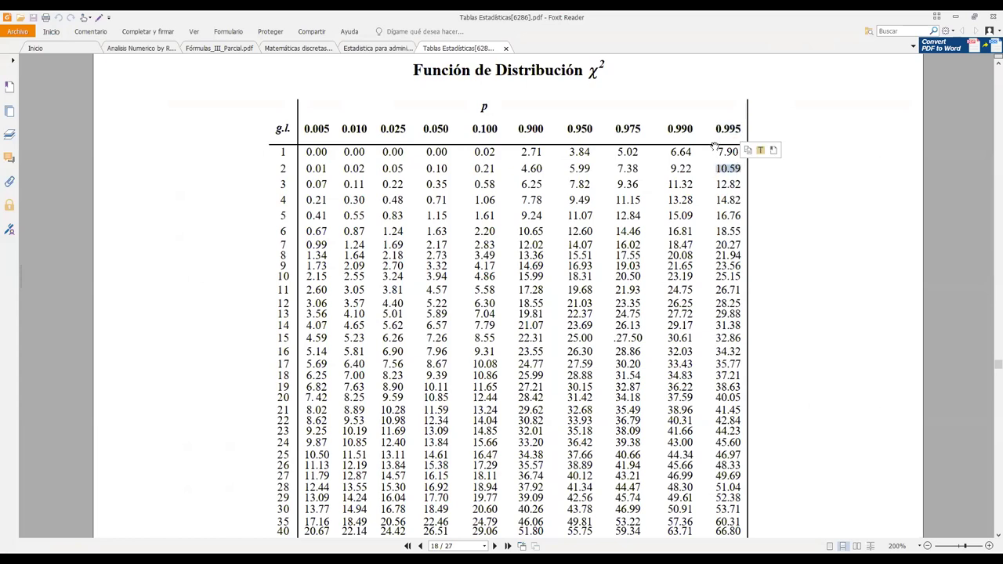
drag(684, 90, 678, 90)
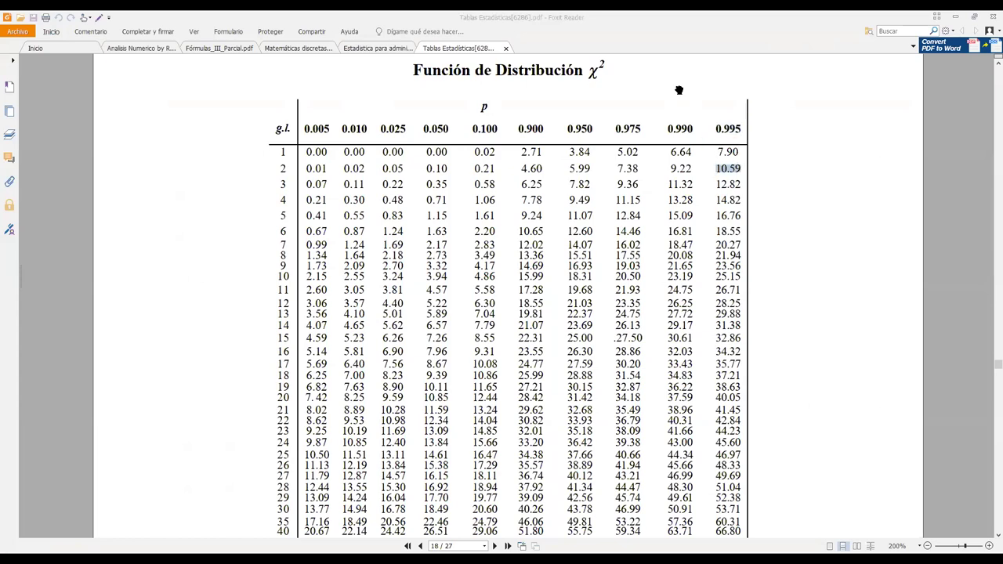
click(729, 131)
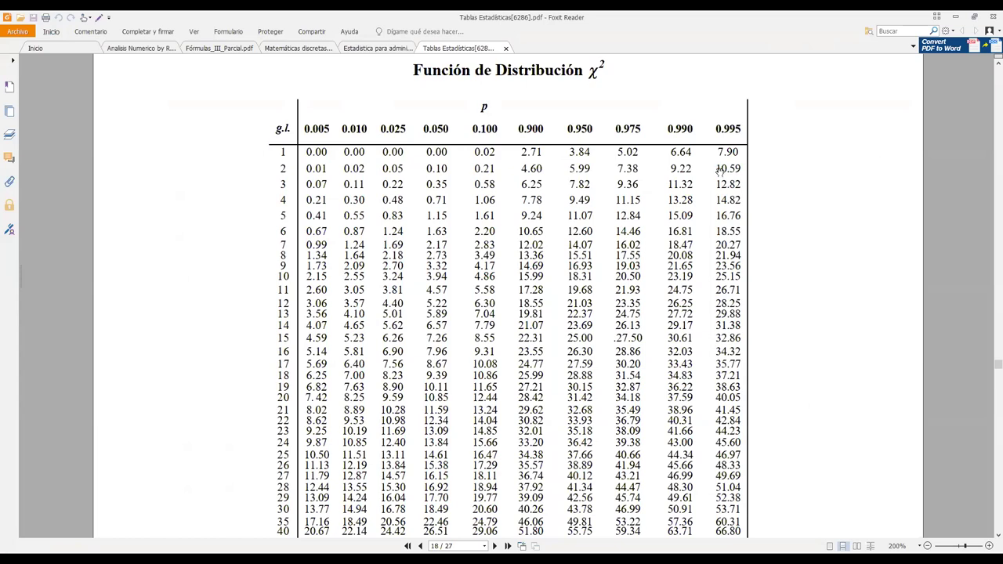
drag(729, 168, 740, 168)
Step: Return to Excel and enter the alternative critical value 10.59 in J7, beside the existing critical value
key(alt+Tab)
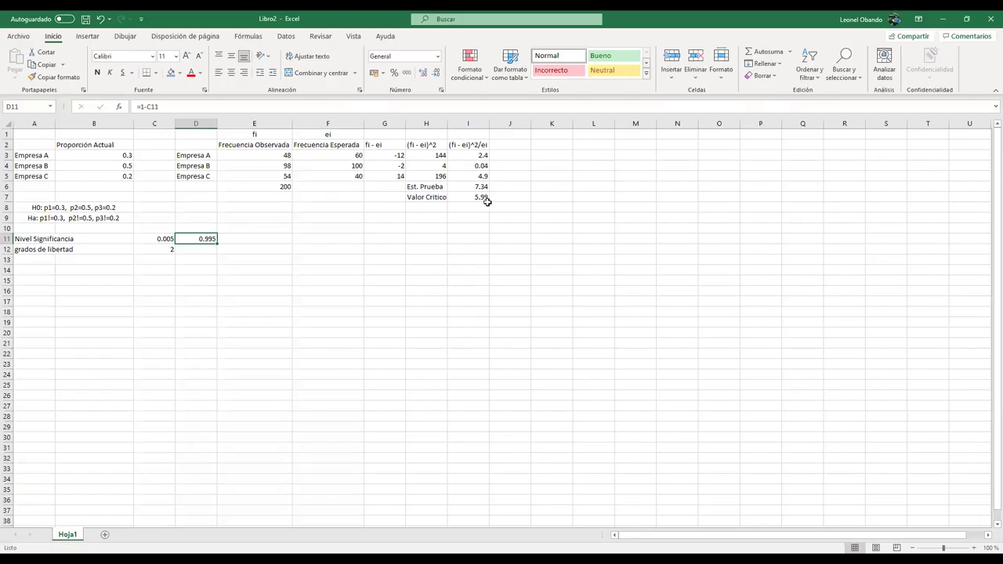
click(478, 197)
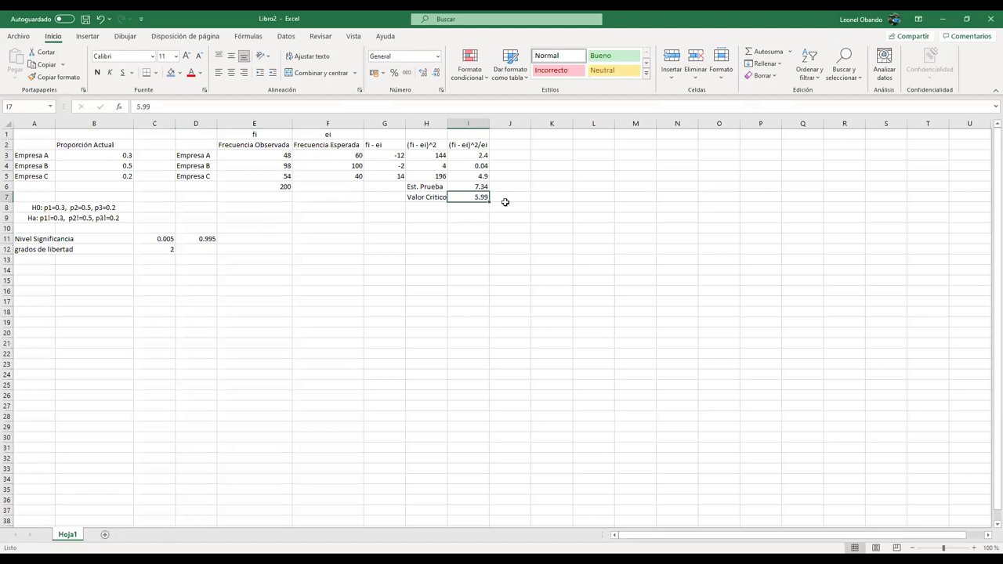
click(513, 198)
text(0.)
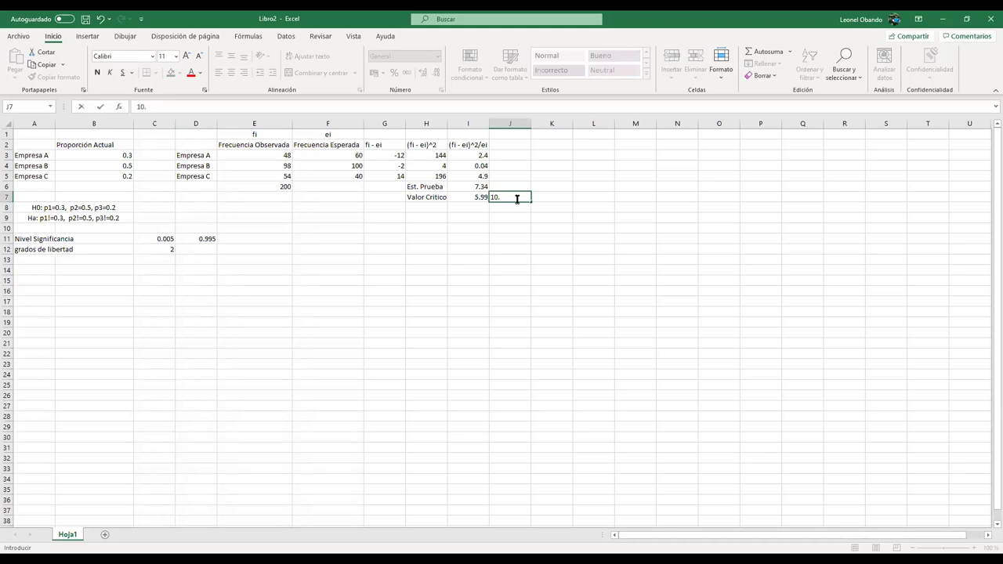
text(59)
key(Return)
Step: Check the test statistic in I6 against the new critical value, and set the significance level in C11 back to 0.05
click(432, 188)
click(468, 183)
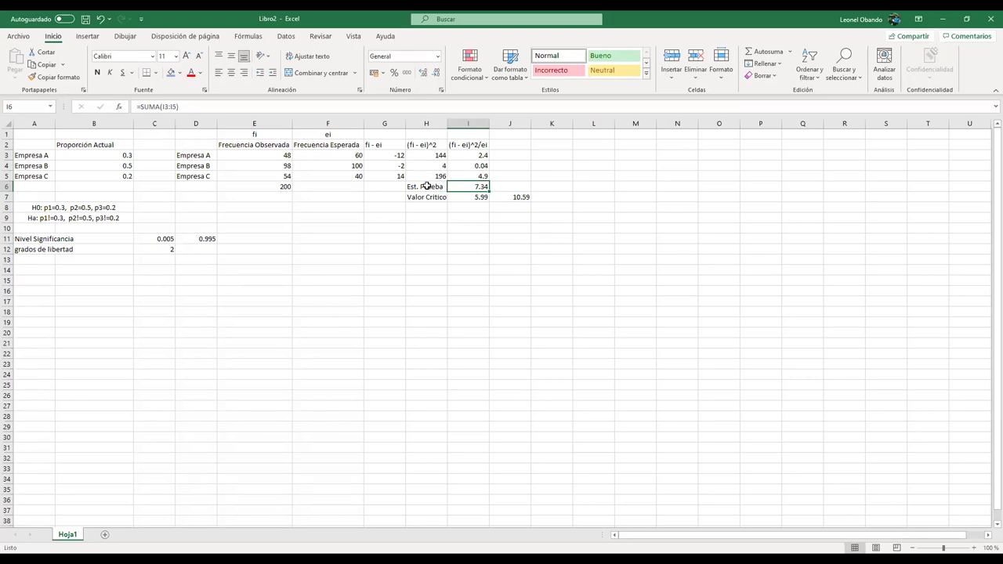
click(154, 239)
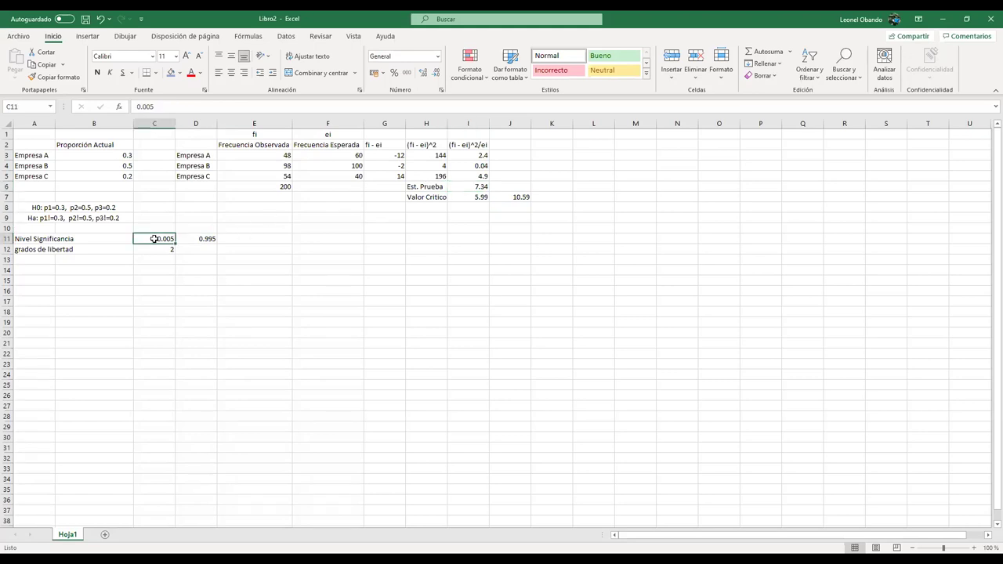
click(201, 239)
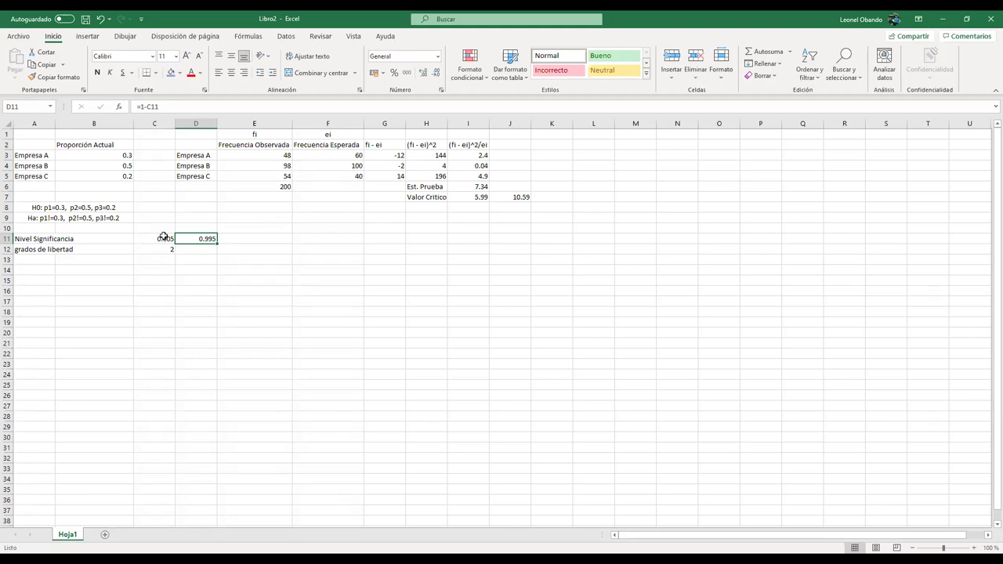
click(163, 237)
text(0.)
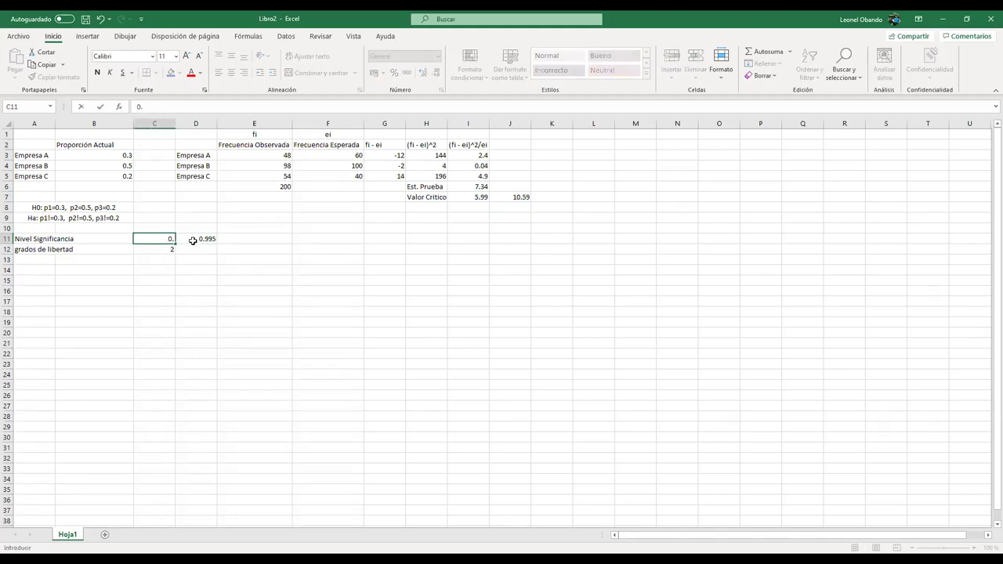
text(05)
key(Return)
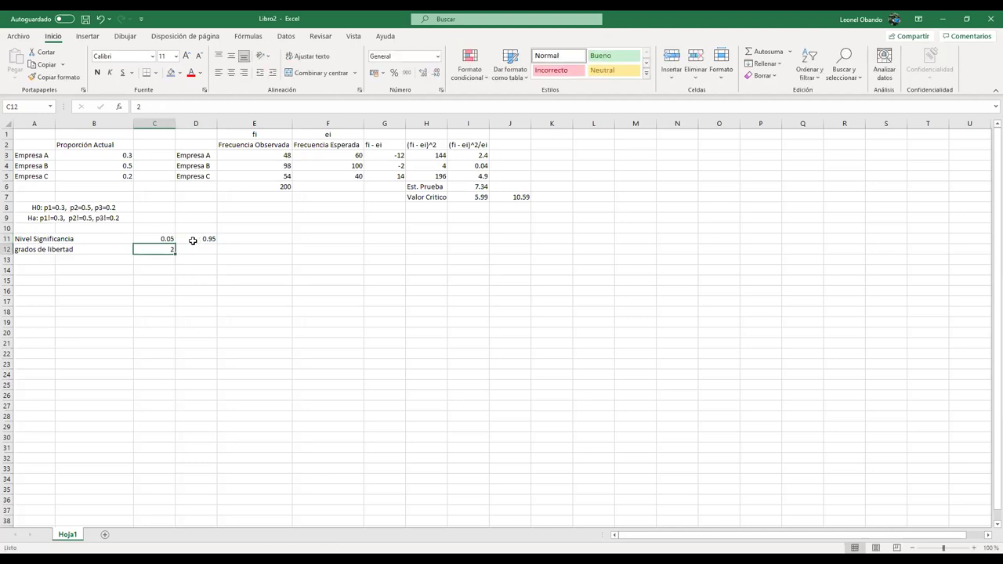
Step: Review the confidence level in D11, the observed frequencies in E3:E6, and the test calculations through column I
click(202, 239)
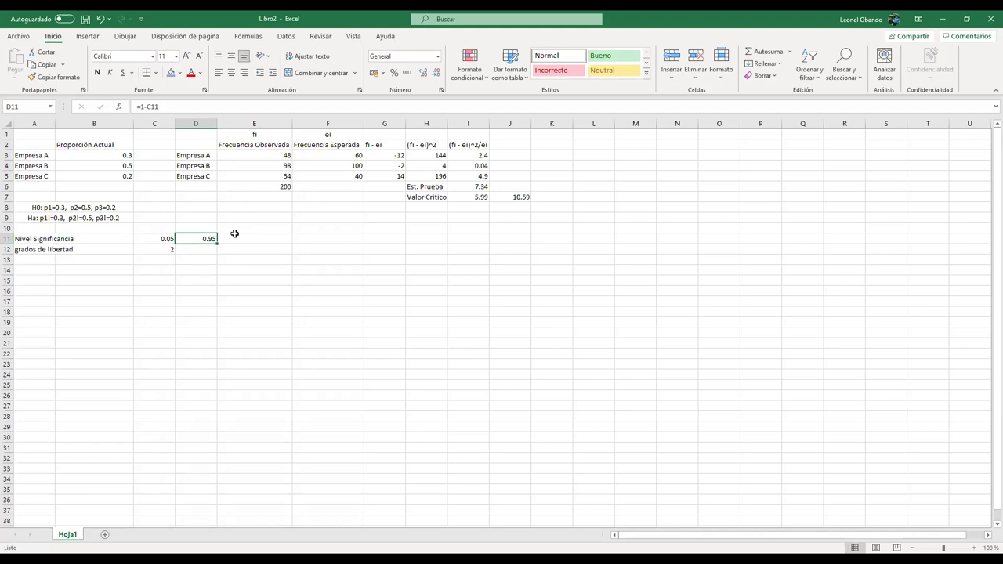
drag(263, 155, 298, 197)
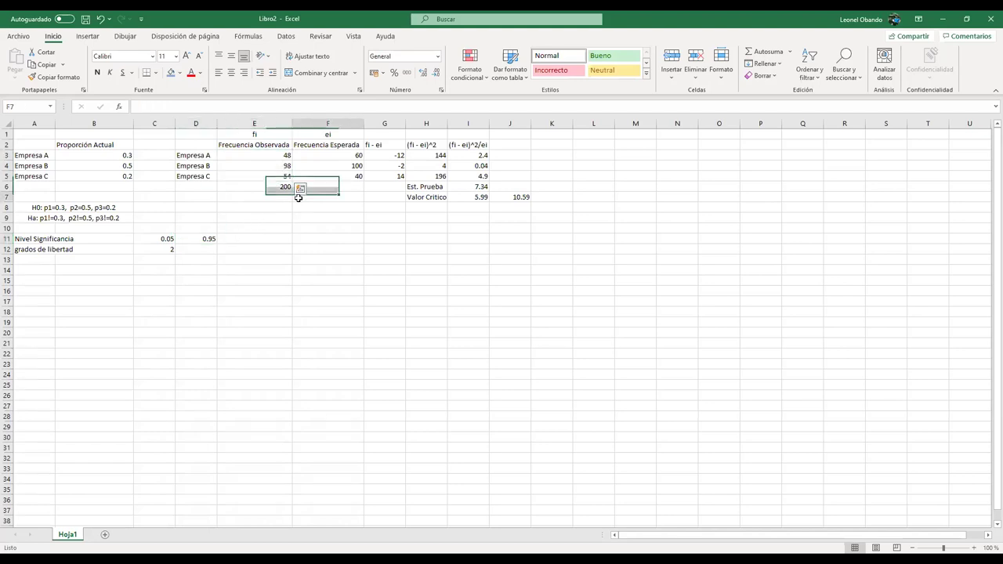
drag(269, 155, 284, 195)
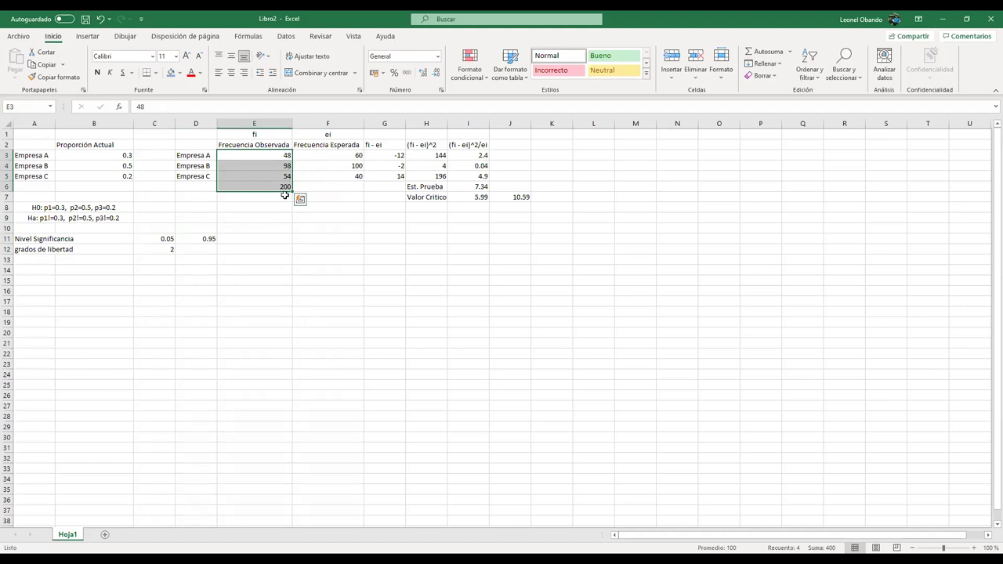
click(336, 197)
drag(274, 160, 286, 186)
key(alt+equal)
click(293, 196)
click(205, 237)
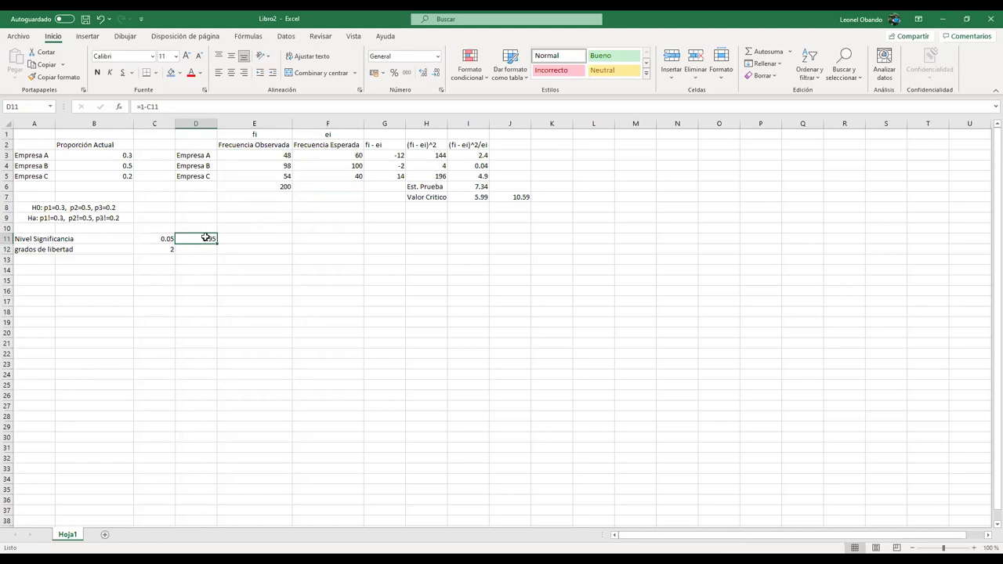
drag(206, 154, 470, 194)
click(468, 218)
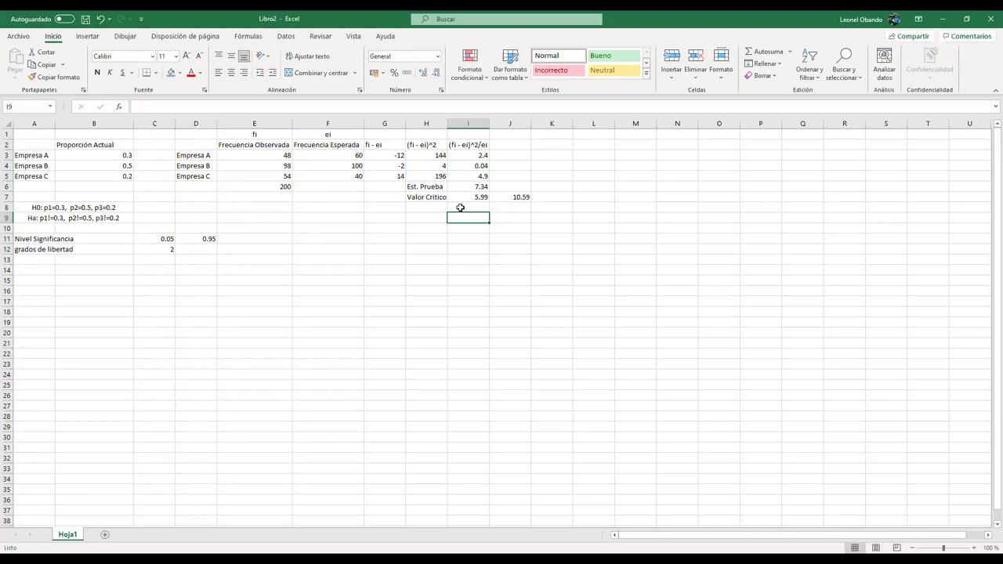
Step: Review the confidence and significance levels, Empresa C's current proportion, and the complete worked example from A1 onward
click(201, 236)
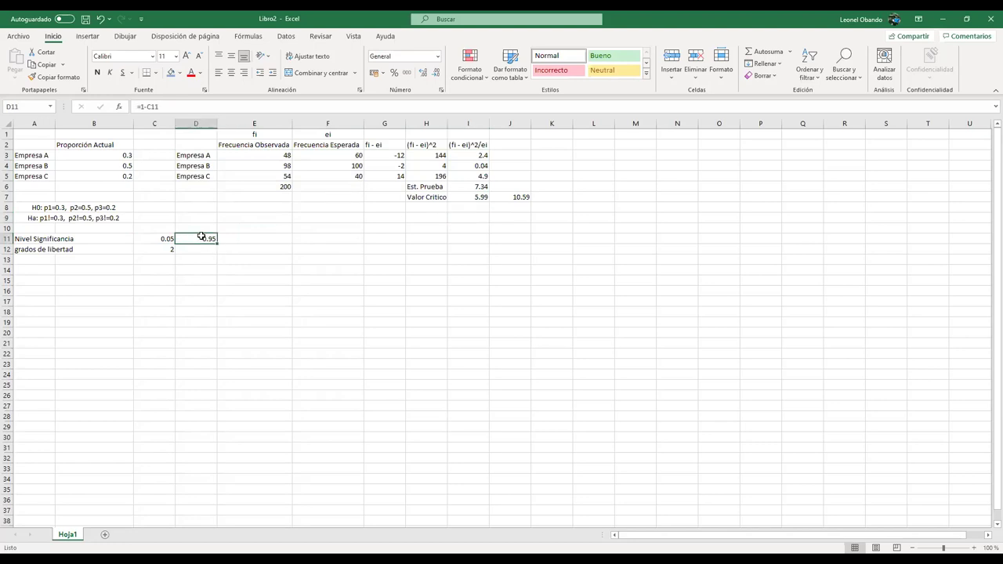
click(161, 238)
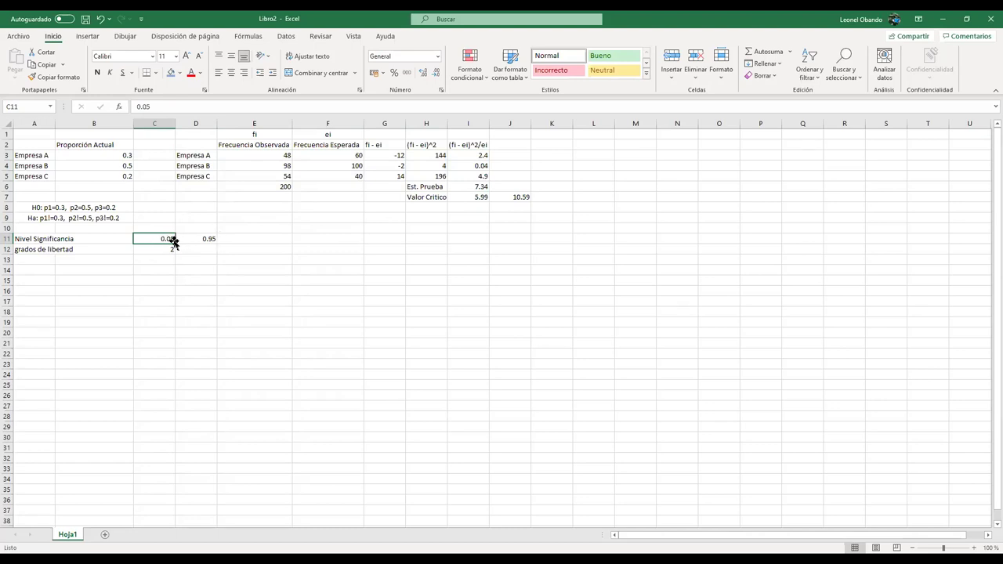
click(94, 179)
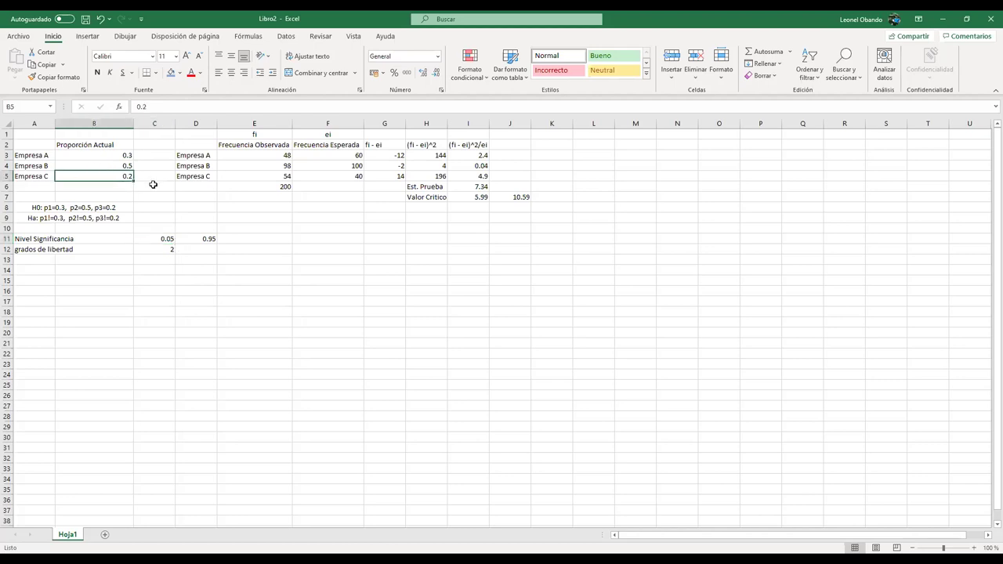
click(208, 239)
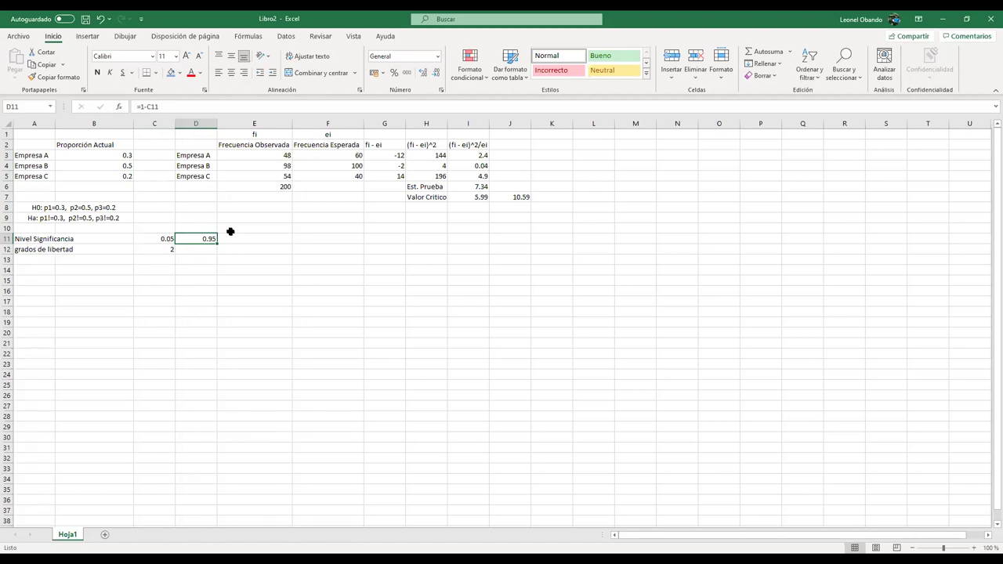
click(286, 302)
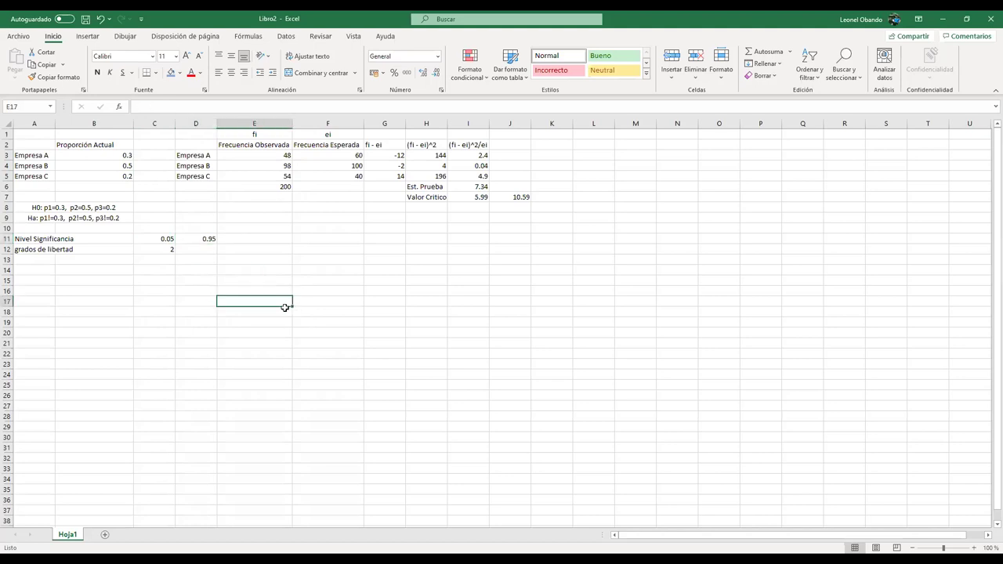
click(192, 345)
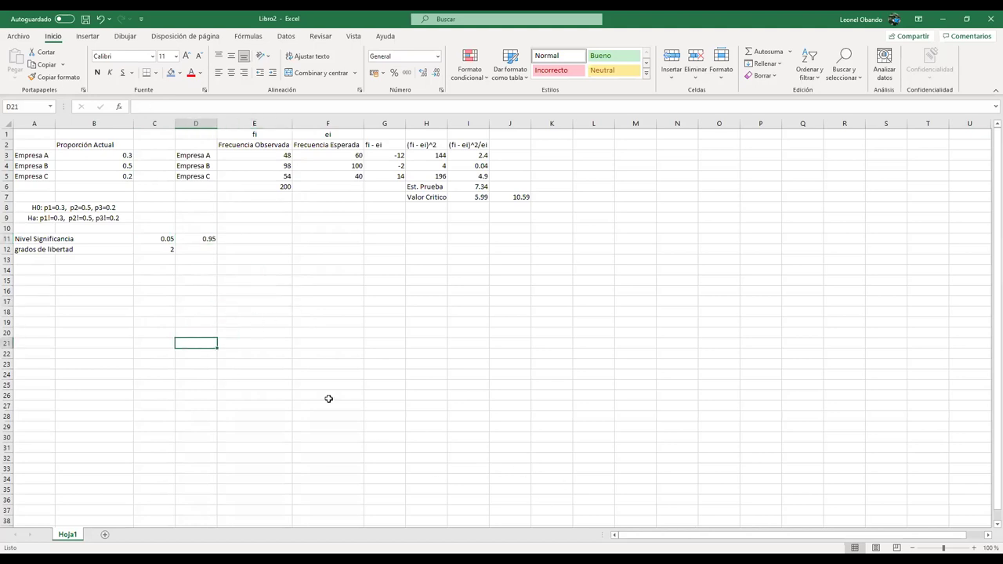
drag(23, 135, 501, 257)
click(480, 290)
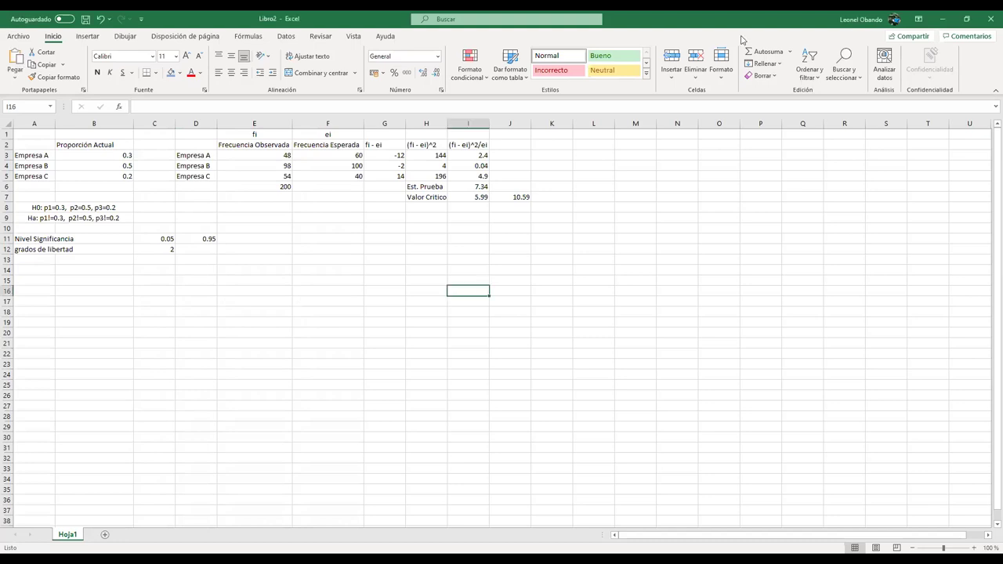
Step: Switch to Microsoft Whiteboard and add the television audience exercise beginning "Durante las primeras 13 semanas" below the graph, in a widened text box
key(alt+Tab)
scroll(566, 318, down, 10)
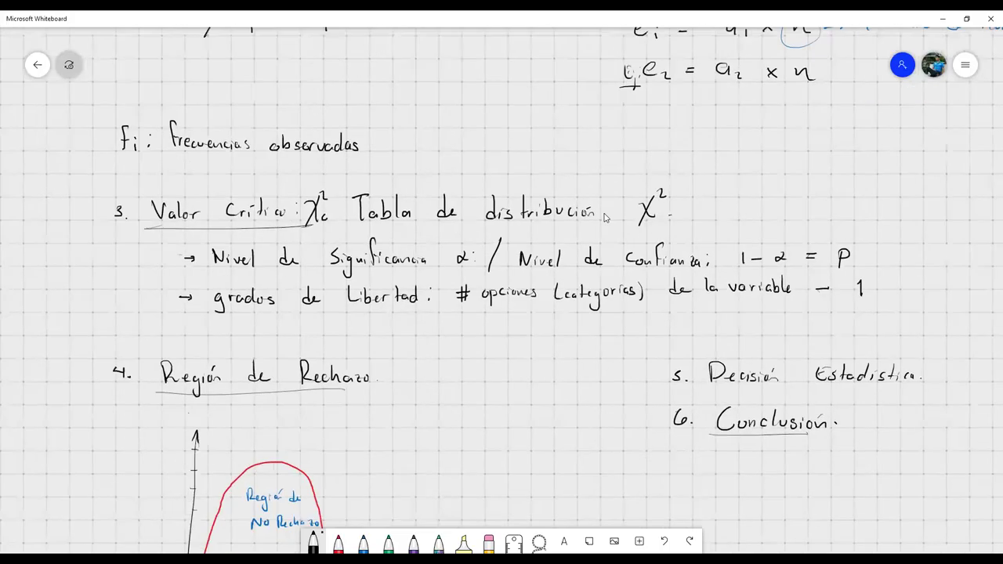
scroll(494, 249, up, 2)
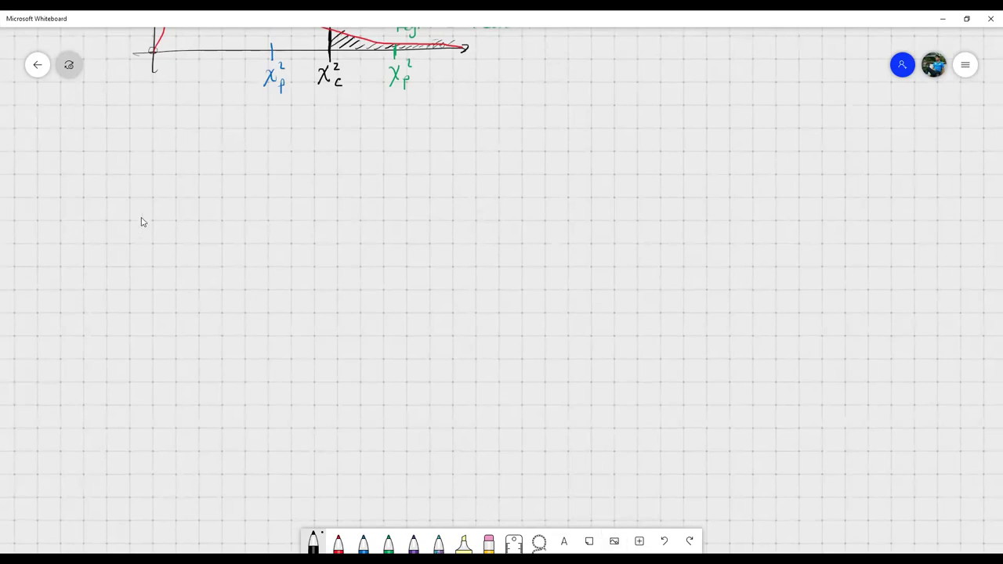
text(Durante las primeras 13 semanas, se registraron las proporciones siguientes de televidentes los sábados de 8 a 9 de la noche: ABC 29%, CBS 28%, NBC 25% e independientes 18%. Dos semanas después en una muestra de 300 hogares se obtuvieron las audiencias siguientes en sábado por la noche: ABC 95 hogares, CBS 70 hogares, NBC 89 hogares e independientes 46 hogares. Use α 0.05 para determinar si han variado las proporciones en la audiencia de televidentes)
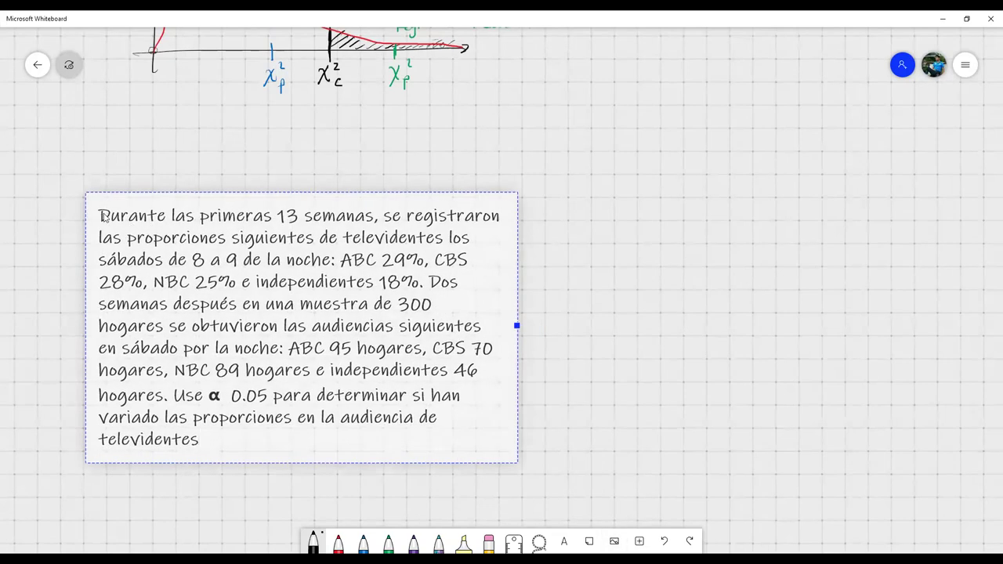
drag(518, 325, 944, 279)
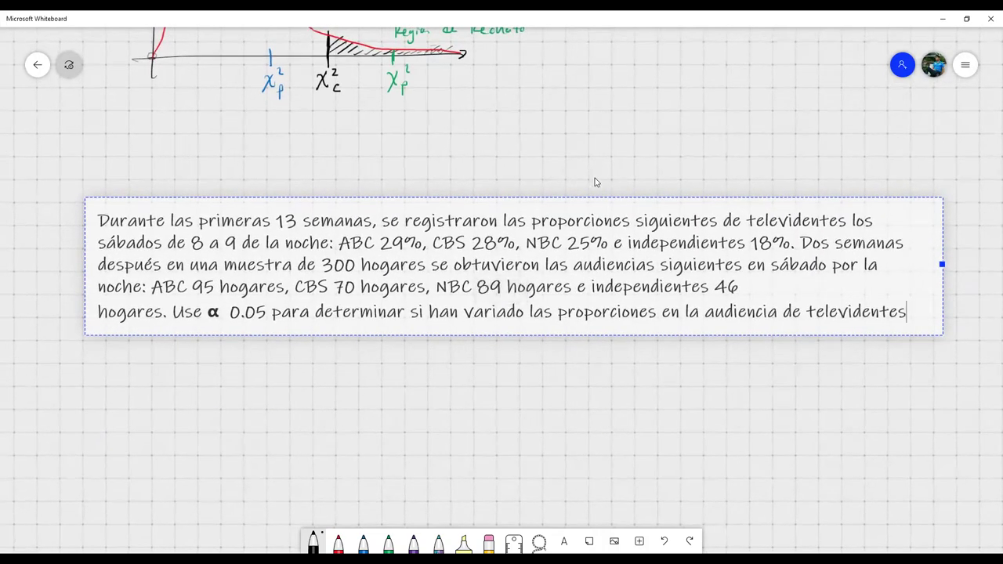
Step: Insert an equals sign between α and 0.05 in the last line of the exercise text
drag(622, 242, 604, 221)
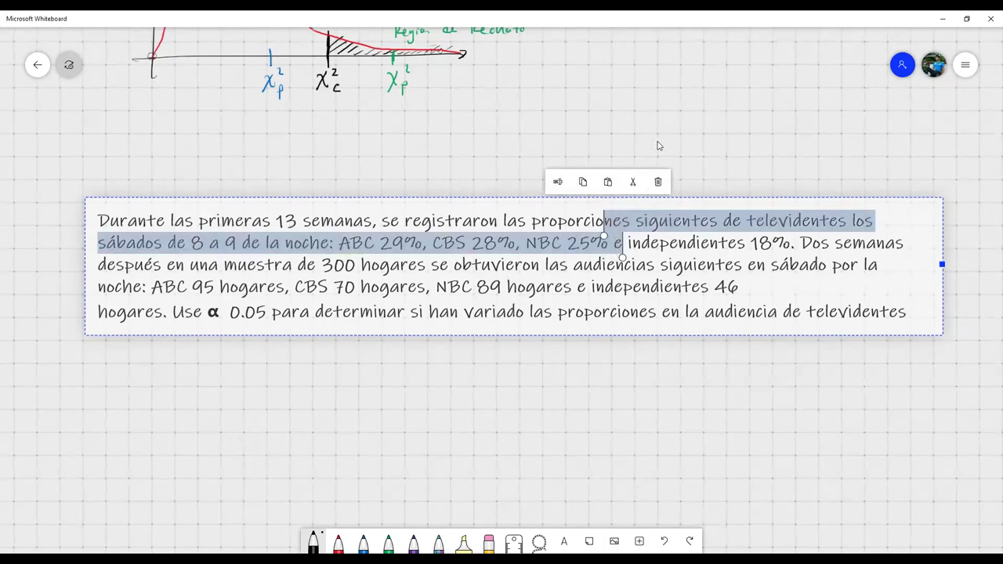
click(656, 249)
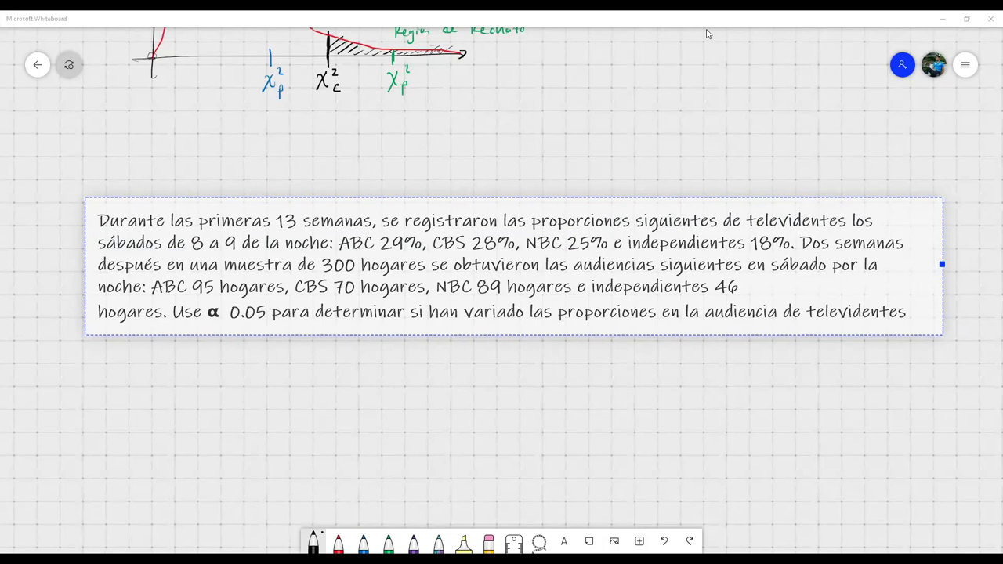
click(225, 312)
text(=)
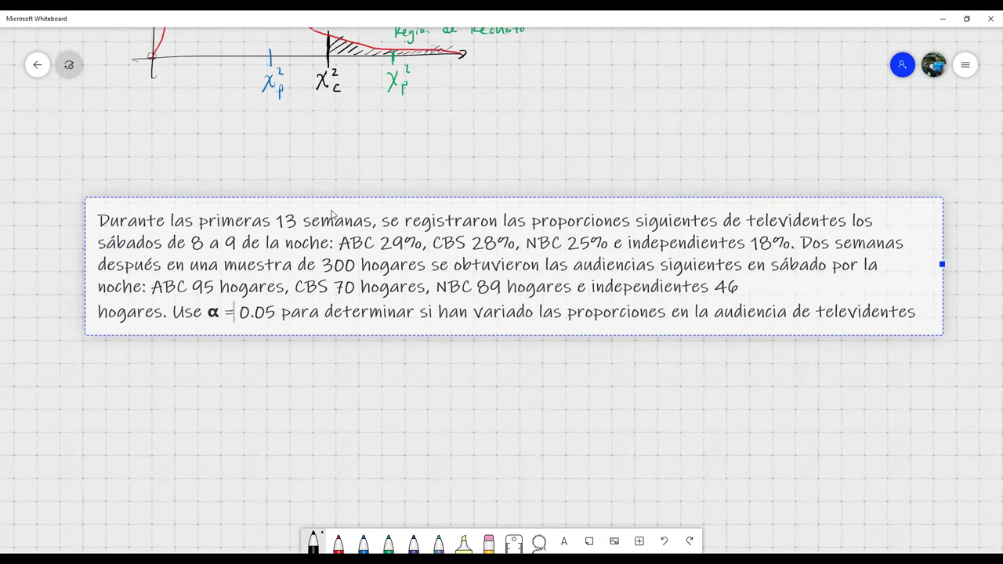
Step: Examine the initial audience percentages for ABC, CBS, NBC and independientes in the exercise text
drag(337, 245, 431, 223)
click(531, 265)
double_click(354, 243)
click(394, 245)
double_click(394, 245)
double_click(444, 245)
click(477, 245)
double_click(492, 243)
click(546, 264)
double_click(541, 244)
click(580, 245)
double_click(597, 245)
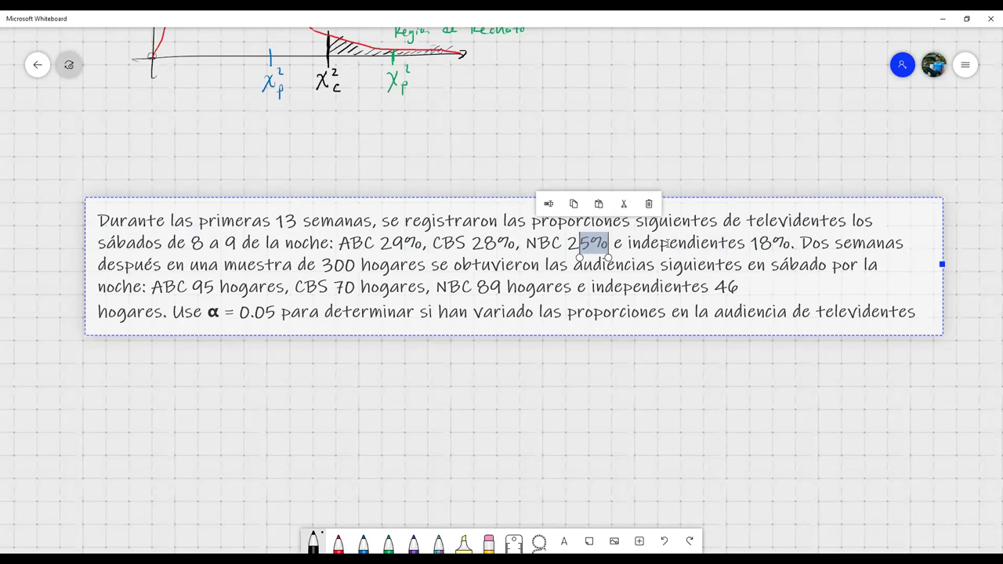
drag(752, 246, 792, 246)
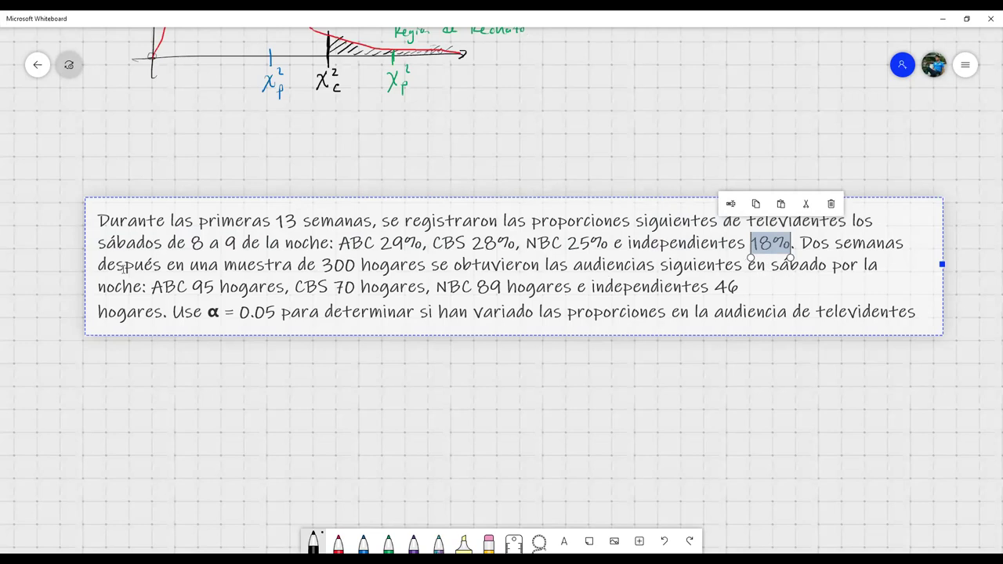
Step: Examine the sampled household counts for ABC, CBS, NBC and independientes in the exercise text
drag(163, 287, 203, 288)
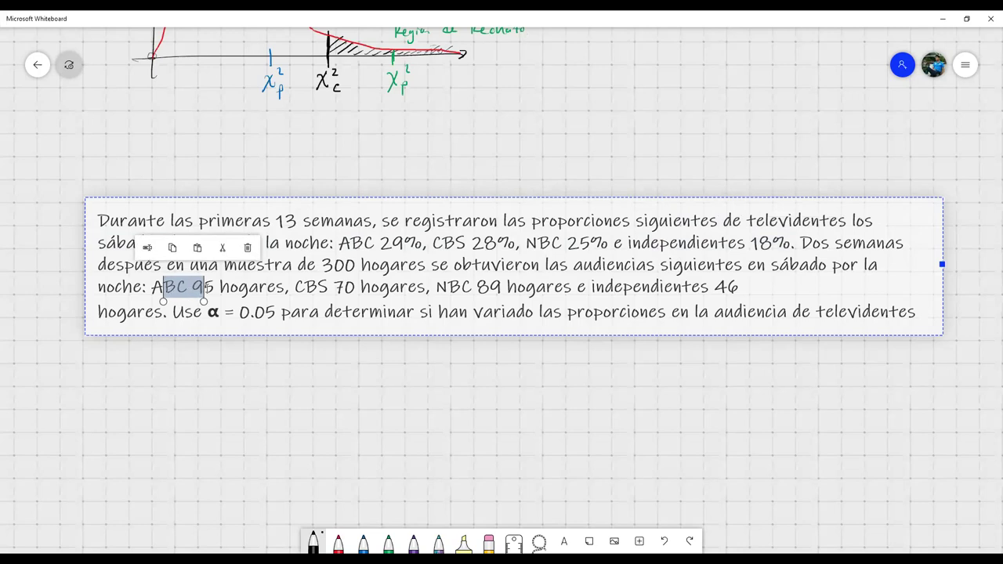
drag(295, 288, 355, 287)
click(436, 295)
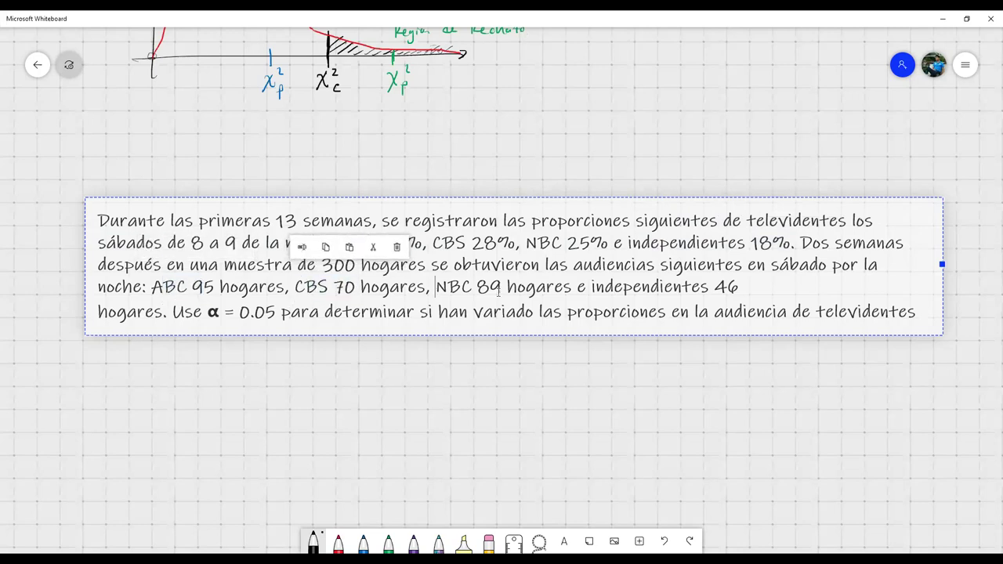
double_click(443, 286)
click(447, 290)
click(490, 286)
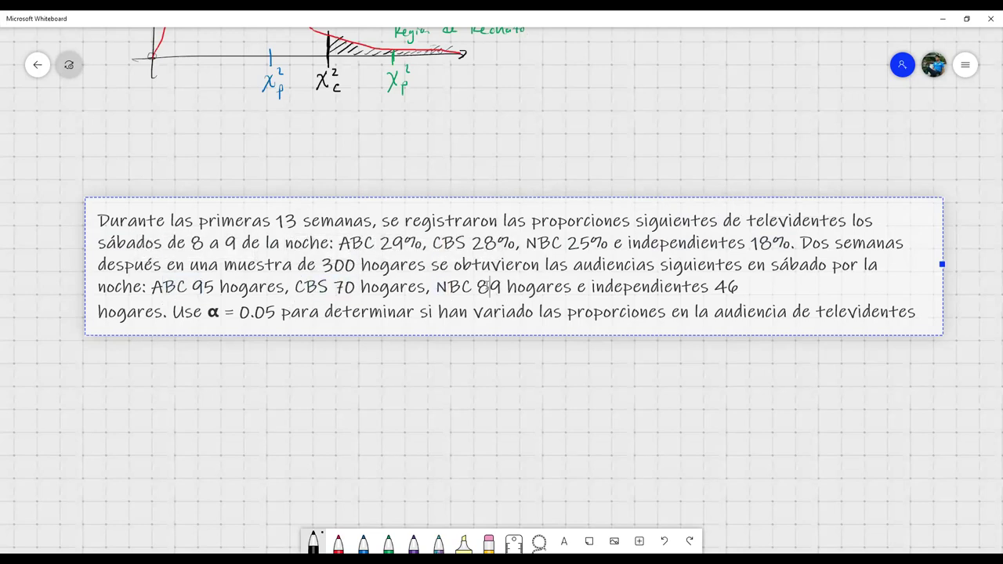
double_click(714, 285)
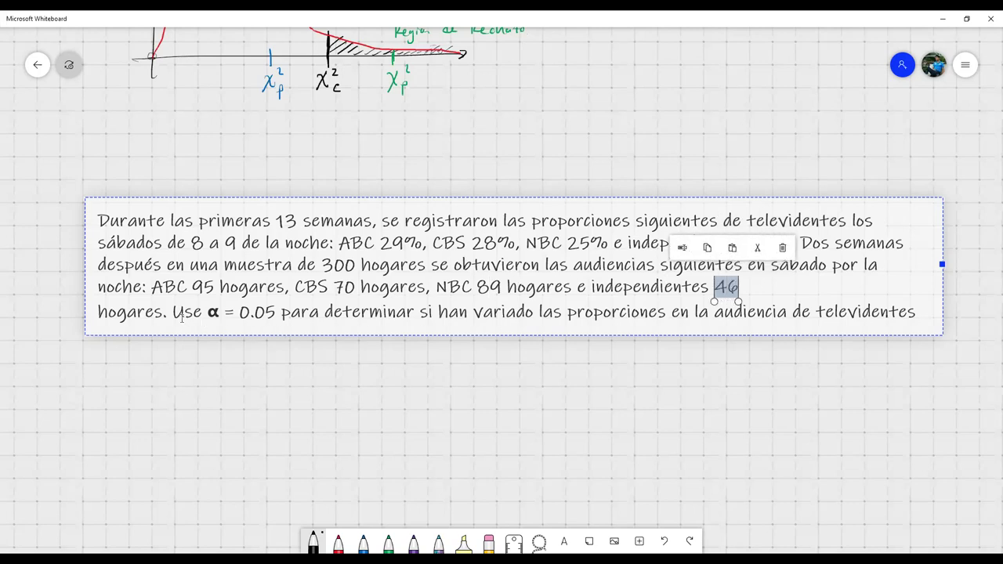
Step: Change the significance level α in the exercise text to 0.01
drag(183, 313, 255, 313)
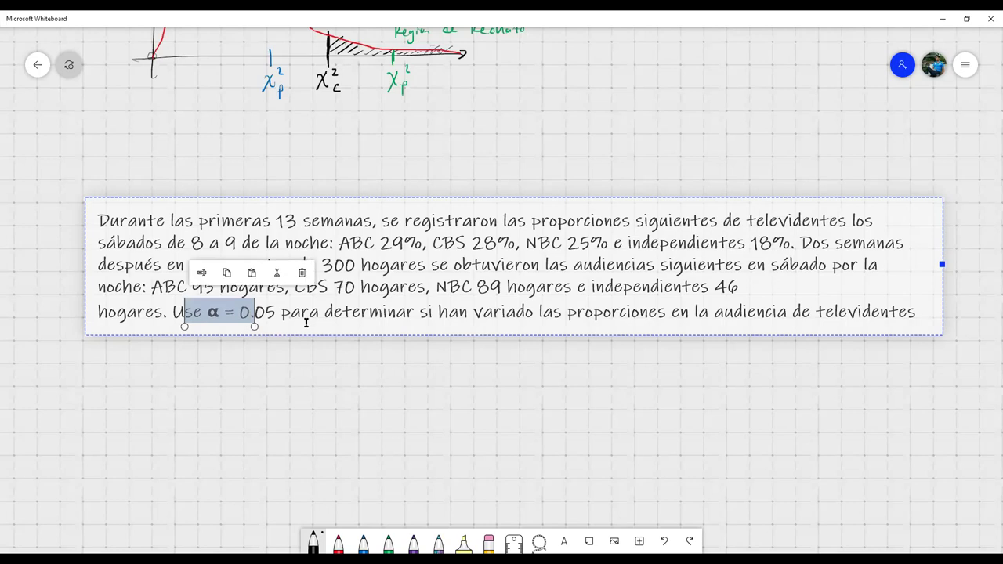
click(212, 314)
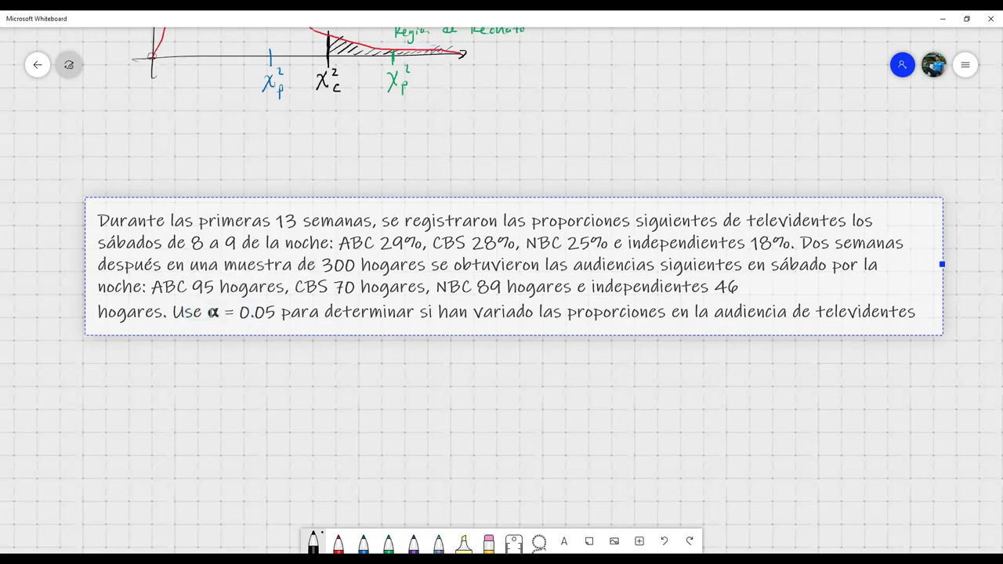
drag(209, 313, 281, 314)
click(273, 314)
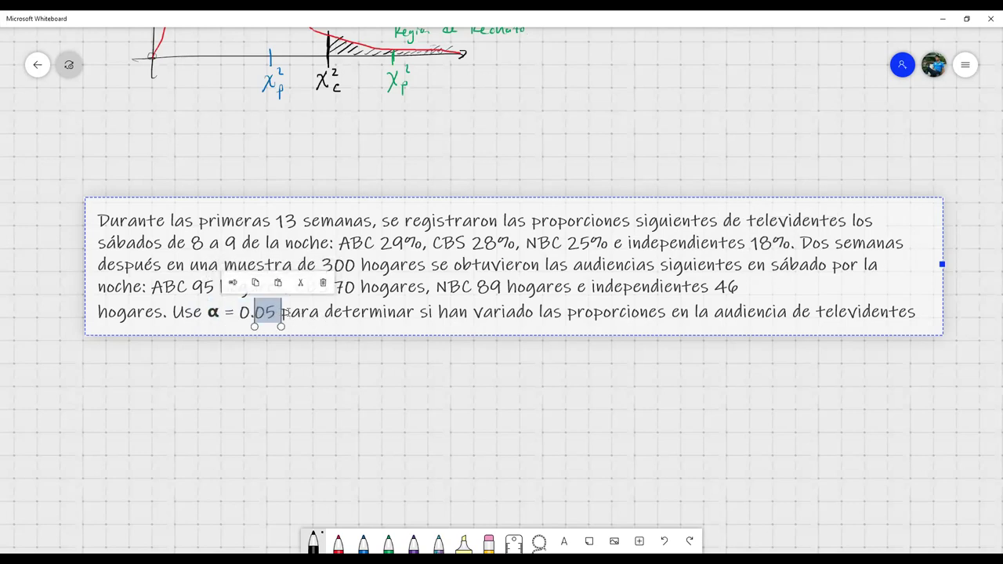
click(276, 314)
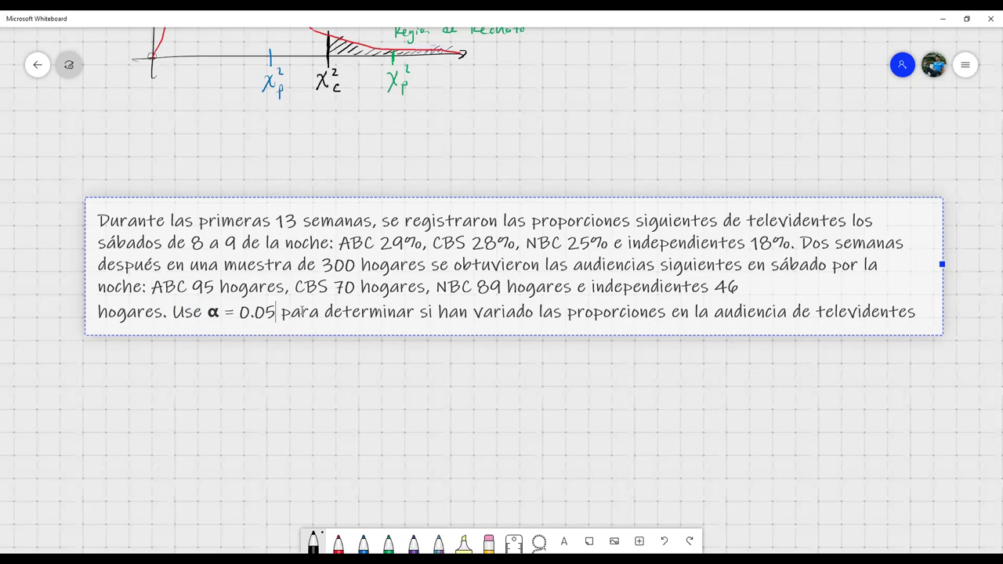
key(BackSpace)
text(1)
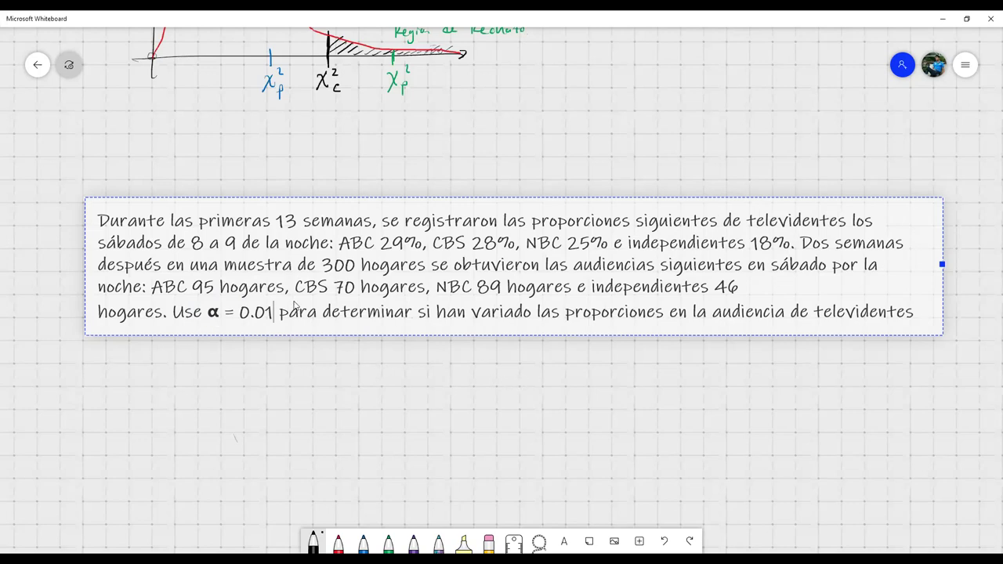
Step: Handwrite the null hypothesis below the exercise text: H0: P1 = 0.29, P2 = 0.28, P3 = 0.25, P4 = 0.18
mouse_move(112, 367)
mouse_down()
mouse_move(110, 388)
mouse_move(121, 387)
mouse_up()
drag(114, 380, 129, 381)
click(145, 375)
drag(179, 368, 180, 388)
drag(179, 368, 180, 381)
mouse_move(243, 368)
mouse_down()
mouse_move(269, 380)
mouse_move(332, 380)
mouse_up()
click(258, 380)
mouse_move(340, 380)
mouse_down()
mouse_move(388, 369)
mouse_move(418, 383)
mouse_move(430, 370)
mouse_move(485, 387)
mouse_up()
click(401, 382)
mouse_move(486, 367)
mouse_down()
mouse_move(487, 380)
mouse_move(536, 373)
mouse_up()
mouse_move(521, 380)
mouse_down()
mouse_move(553, 370)
mouse_move(635, 387)
mouse_move(643, 377)
mouse_up()
click(565, 381)
drag(649, 378, 646, 384)
mouse_move(707, 364)
mouse_down()
mouse_move(728, 381)
mouse_move(741, 370)
mouse_up()
click(717, 376)
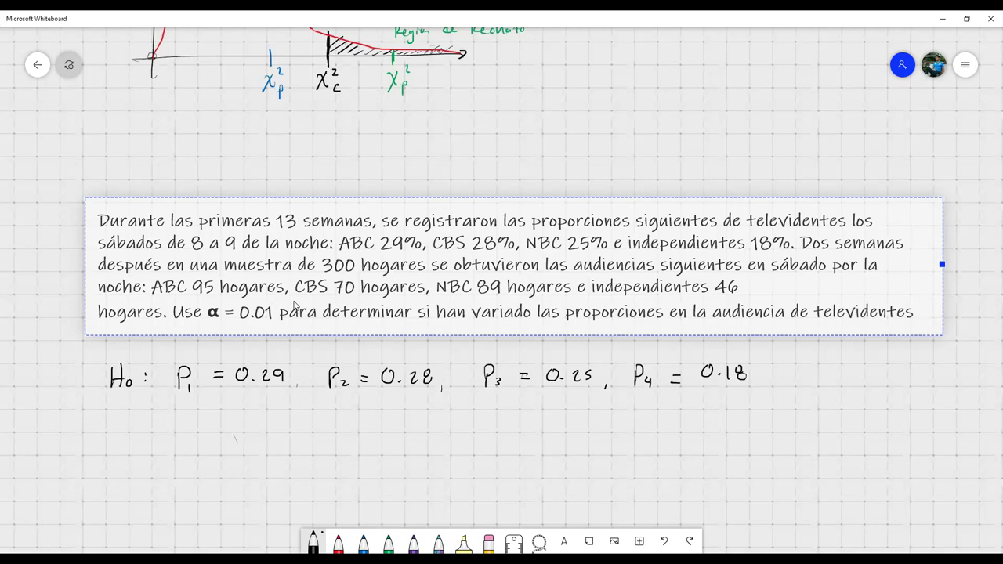
Step: Handwrite the alternative hypothesis beneath H0: Ha: P1 ≠ 0.29, P2 ≠ 0.28, P3 ≠ 0.25, P4 = 0.18
drag(120, 412, 119, 439)
mouse_move(130, 407)
mouse_down()
mouse_move(129, 439)
mouse_move(135, 427)
mouse_up()
drag(144, 427, 192, 427)
drag(191, 411, 193, 420)
mouse_move(203, 423)
mouse_down()
mouse_move(203, 431)
mouse_move(228, 436)
mouse_move(254, 420)
mouse_move(279, 432)
mouse_move(340, 425)
mouse_up()
click(264, 429)
mouse_move(349, 423)
mouse_down()
mouse_move(349, 432)
mouse_move(381, 421)
mouse_up()
mouse_move(373, 428)
mouse_down()
mouse_move(436, 424)
mouse_move(372, 437)
mouse_up()
click(409, 429)
mouse_move(489, 409)
mouse_down()
mouse_move(488, 432)
mouse_move(492, 422)
mouse_up()
mouse_move(500, 421)
mouse_down()
mouse_move(502, 430)
mouse_move(538, 426)
mouse_up()
mouse_move(532, 415)
mouse_down()
mouse_move(525, 436)
mouse_move(562, 418)
mouse_move(593, 426)
mouse_up()
click(574, 428)
mouse_move(605, 427)
mouse_down()
mouse_move(650, 434)
mouse_move(652, 421)
mouse_move(675, 430)
mouse_up()
drag(672, 425, 672, 435)
mouse_move(687, 424)
mouse_down()
mouse_move(721, 418)
mouse_move(750, 431)
mouse_move(763, 416)
mouse_up()
click(740, 429)
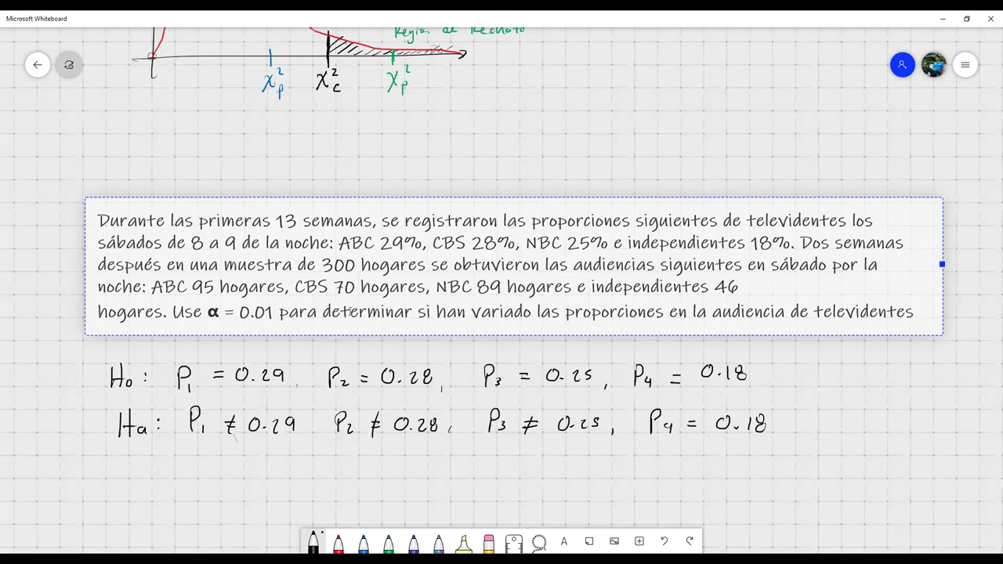
Step: Compare the initial proportions and the phrase "si han variado las proporciones" with the handwritten hypotheses
drag(796, 243, 97, 221)
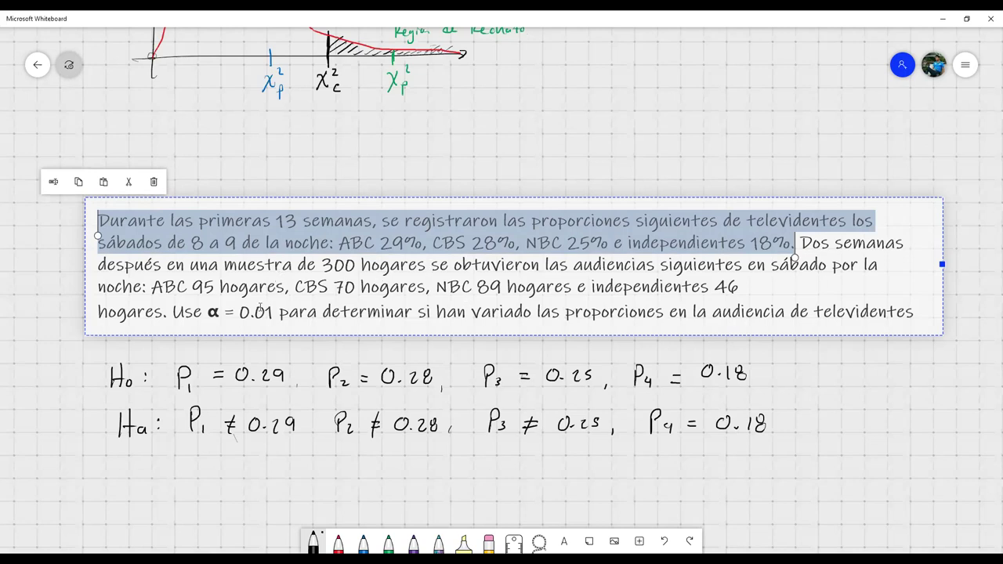
drag(420, 312, 663, 312)
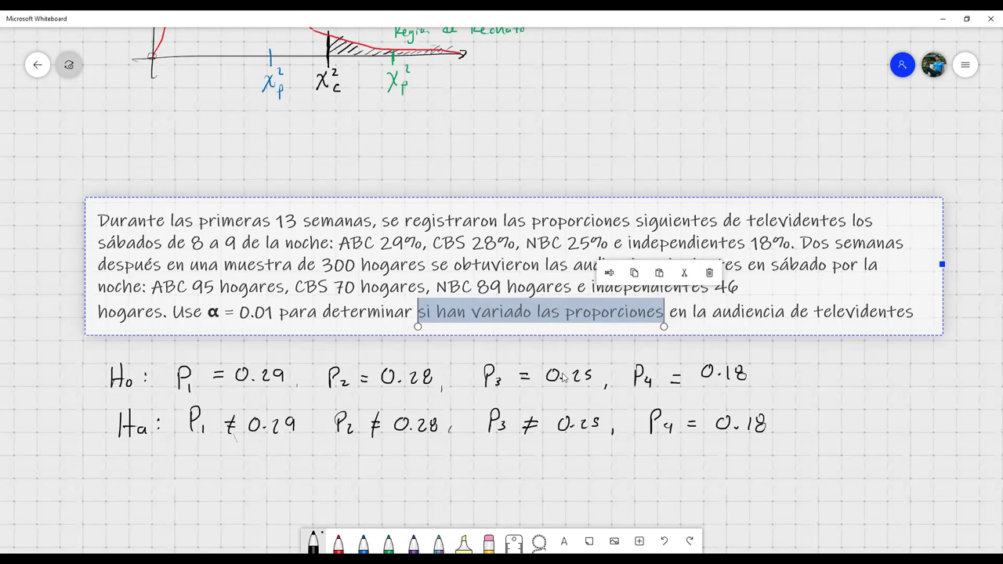
click(727, 421)
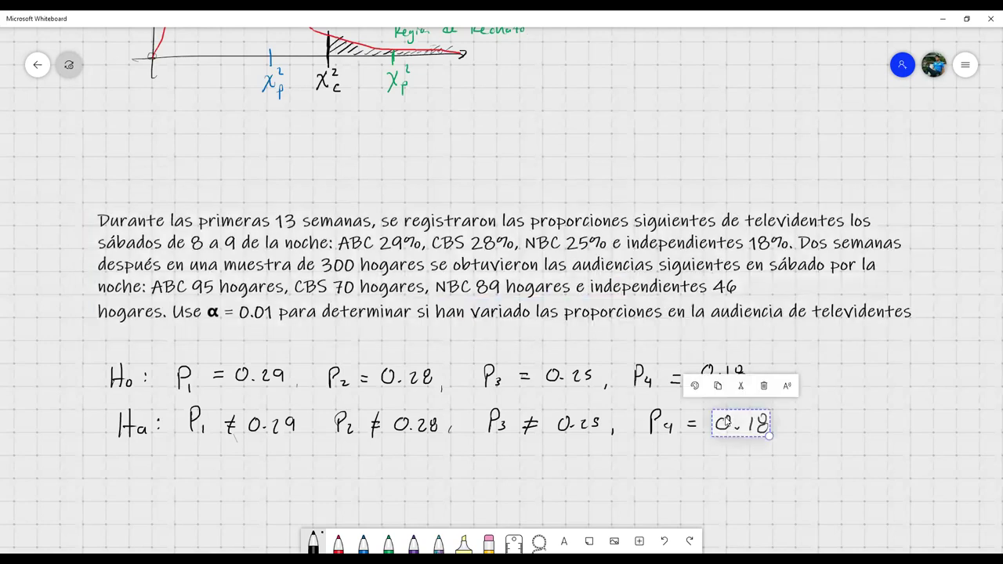
click(743, 458)
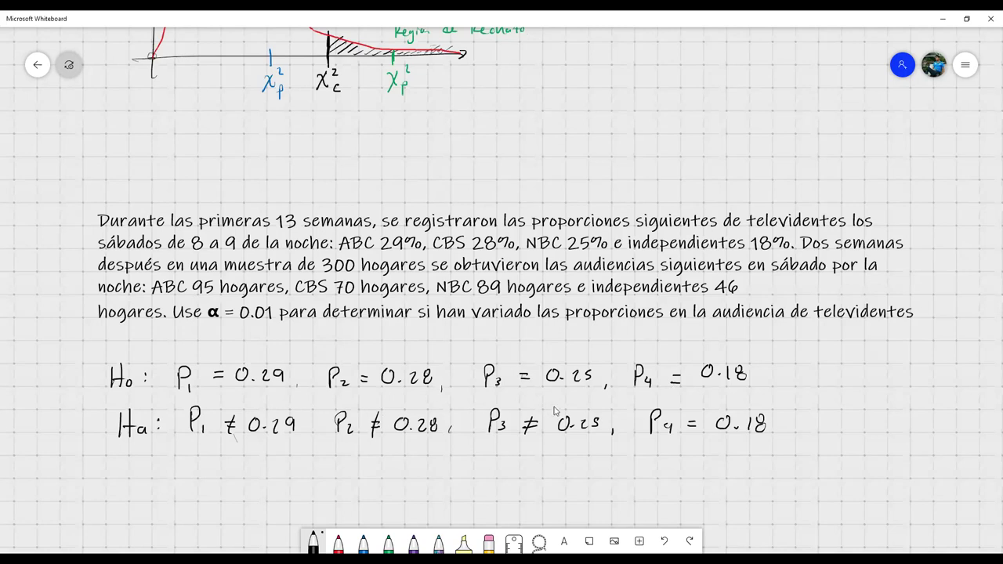
click(223, 378)
click(227, 427)
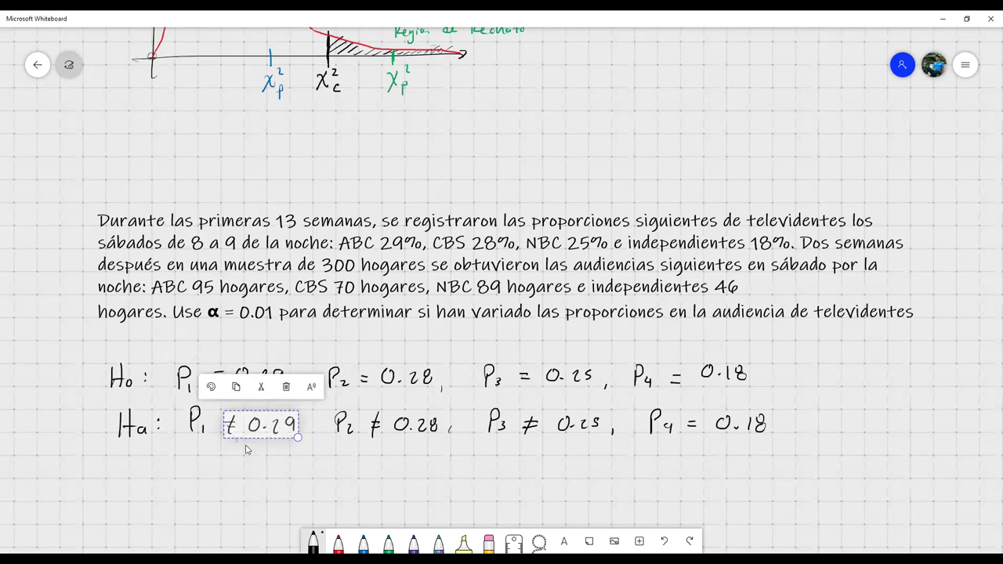
click(254, 456)
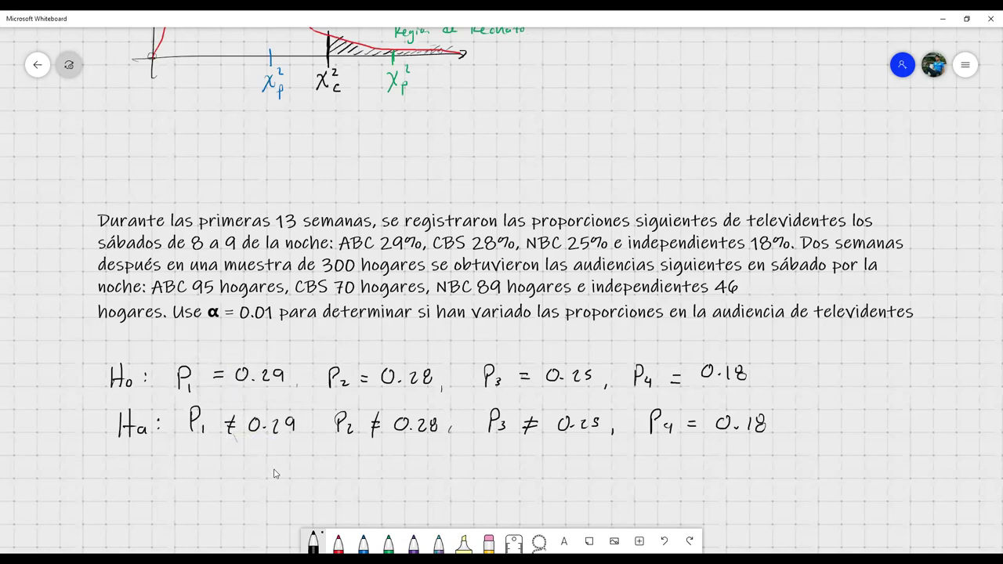
Step: Handwrite the significance level α = 0.01 below the alternative hypothesis
scroll(274, 467, down, 1)
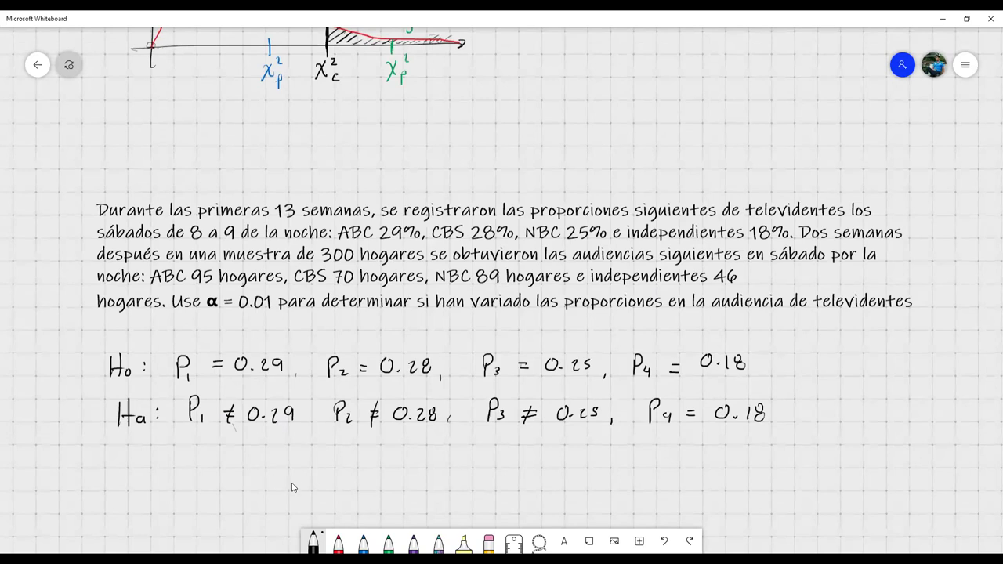
scroll(298, 423, down, 7)
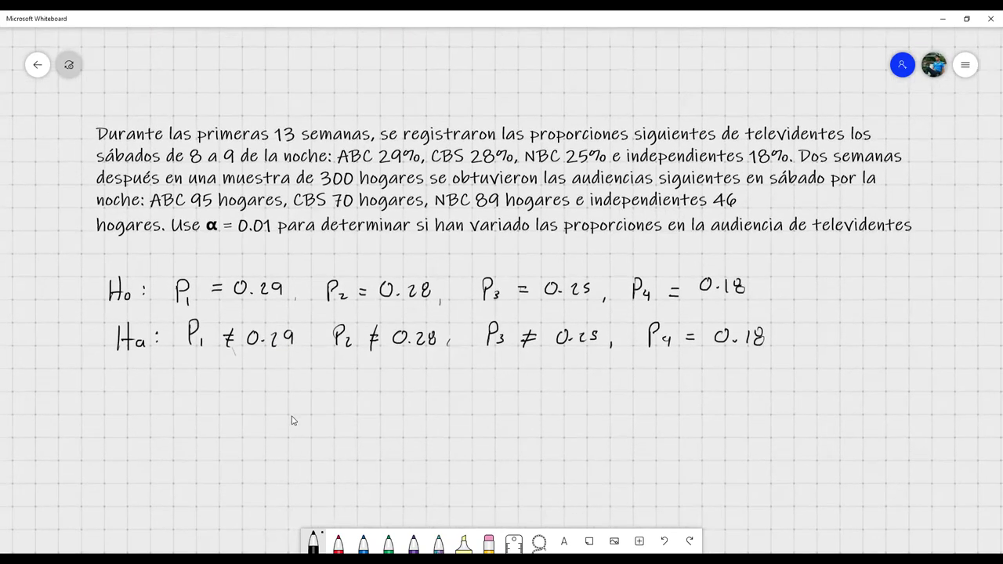
scroll(292, 421, down, 2)
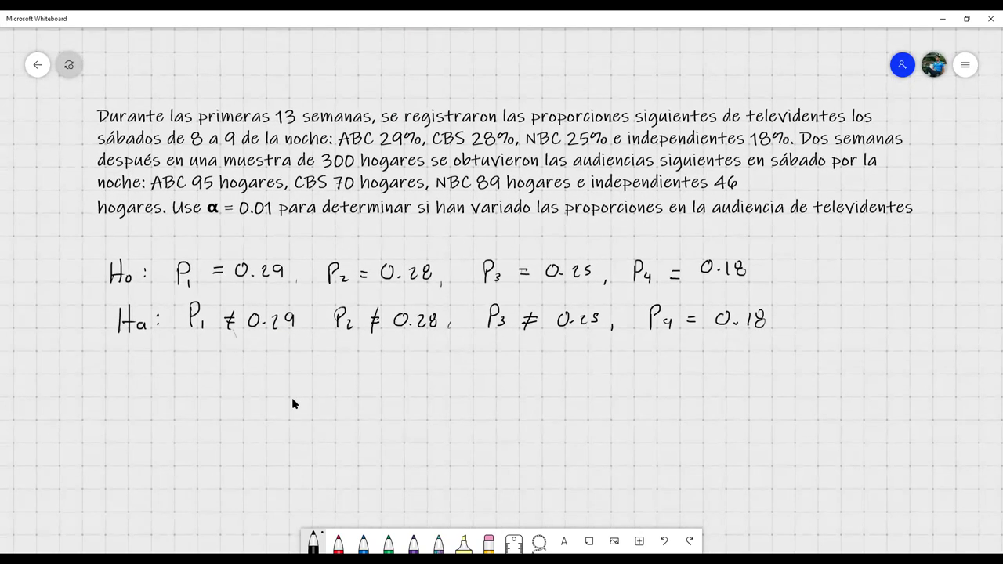
mouse_move(143, 373)
mouse_down()
mouse_move(130, 383)
mouse_move(213, 375)
mouse_move(235, 386)
mouse_up()
click(202, 384)
Step: Handwrite the confidence level below α: "Nivel de confianza: P = 1 − α = 1 − 0.01 = 0.990"
mouse_move(123, 442)
mouse_down()
mouse_move(135, 425)
mouse_move(143, 443)
mouse_move(165, 444)
mouse_up()
drag(195, 421, 193, 440)
drag(203, 437, 247, 441)
drag(249, 443, 271, 443)
drag(281, 436, 299, 444)
drag(309, 438, 363, 448)
drag(363, 429, 366, 436)
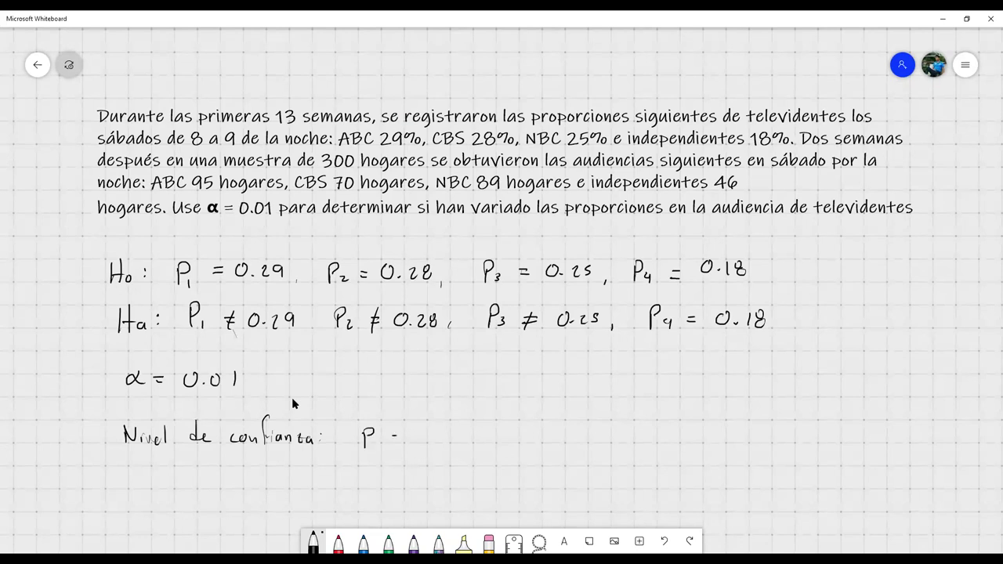
mouse_move(434, 427)
mouse_down()
mouse_move(435, 438)
mouse_move(504, 442)
mouse_up()
mouse_move(522, 433)
mouse_down()
mouse_move(573, 440)
mouse_move(623, 428)
mouse_move(665, 441)
mouse_up()
click(636, 438)
mouse_move(685, 432)
mouse_down()
mouse_move(727, 426)
mouse_move(766, 444)
mouse_move(785, 427)
mouse_up()
click(738, 440)
click(801, 442)
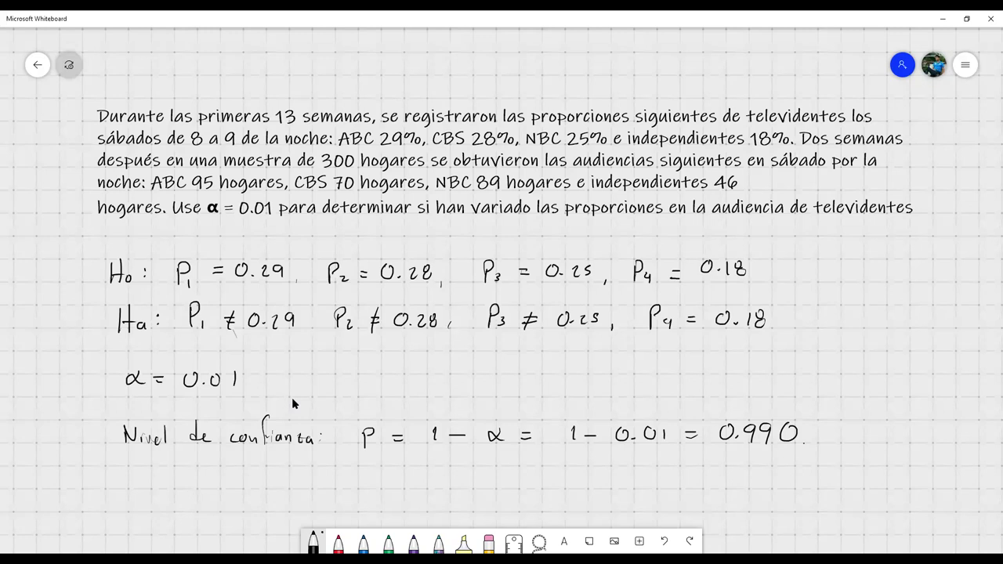
Step: Handwrite the degrees of freedom as gl = 3 and the label "Valor Crítico:" below the confidence level
mouse_move(149, 478)
mouse_down()
mouse_move(136, 503)
mouse_move(189, 479)
mouse_up()
mouse_move(178, 485)
mouse_down()
mouse_move(229, 480)
mouse_move(221, 490)
mouse_up()
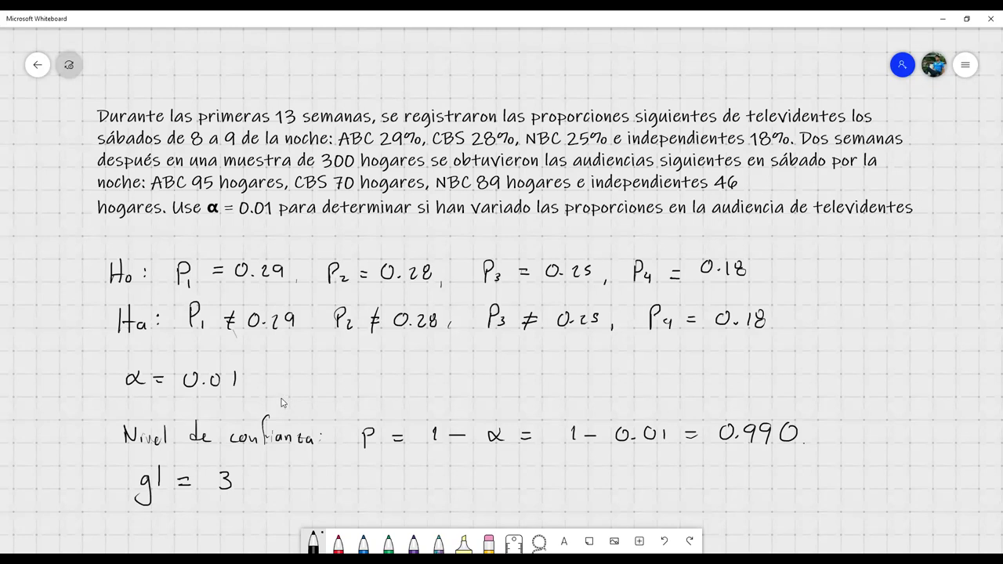
scroll(329, 465, down, 1)
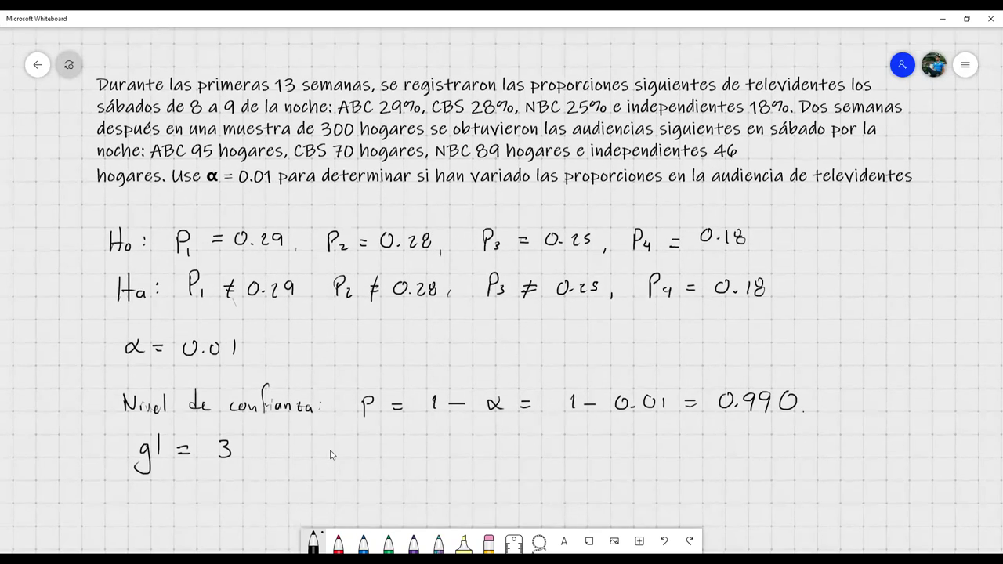
drag(122, 480, 159, 499)
drag(168, 490, 263, 497)
drag(271, 489, 271, 490)
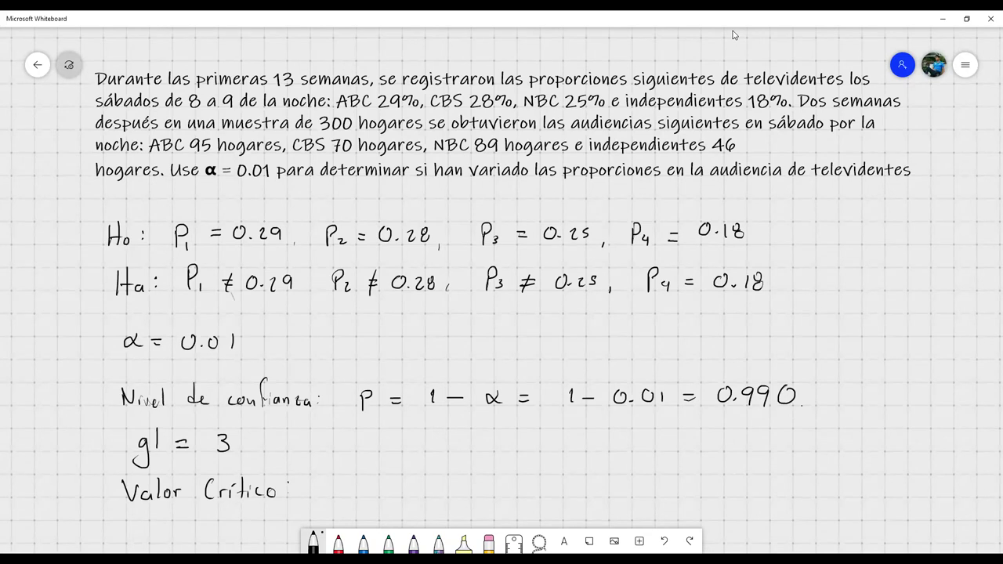
Step: Switch to the chi-square table in Foxit Reader and look up the critical value for p = 0.990 with 3 degrees of freedom
key(alt+Tab)
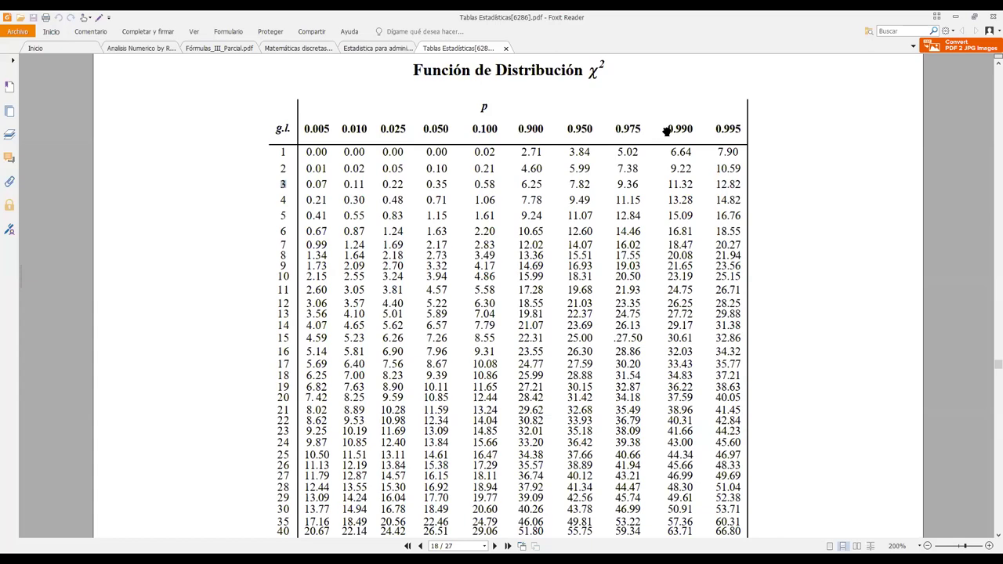
drag(667, 130, 692, 132)
drag(668, 184, 692, 183)
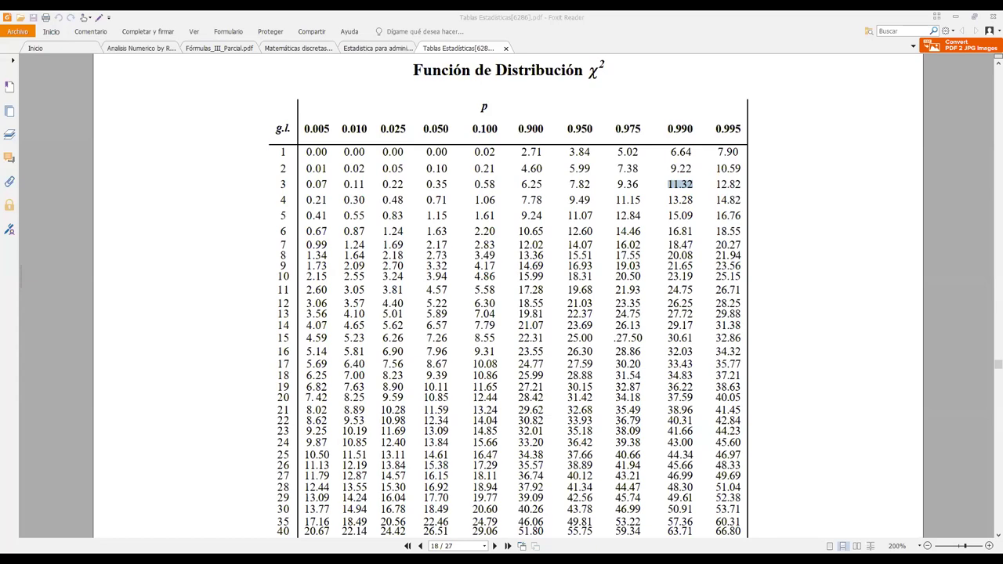
Step: Switch to the Excel workbook and enter the row labels ABC, CBS, NBC and Ind. in cells A19 to A22
key(alt+Tab)
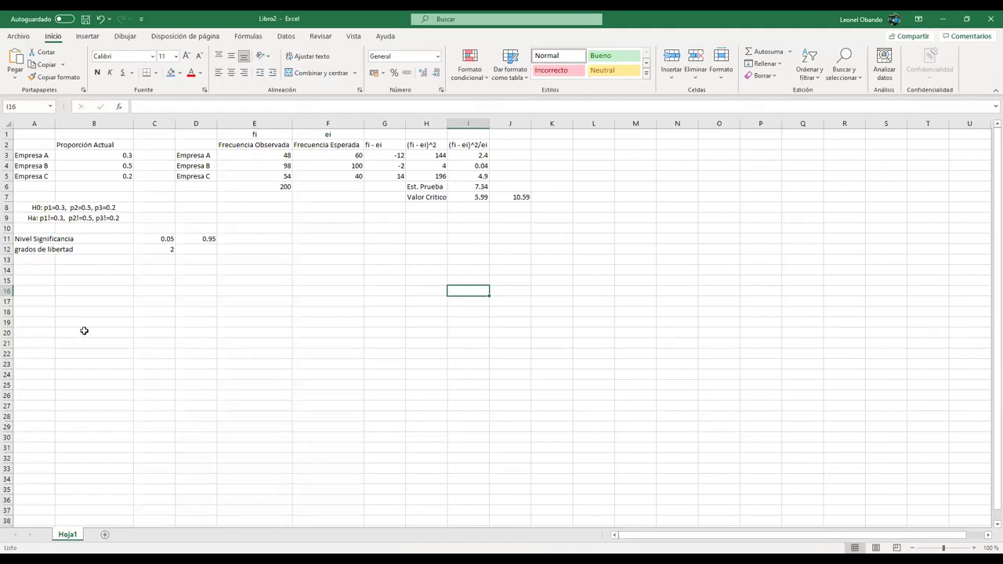
click(24, 321)
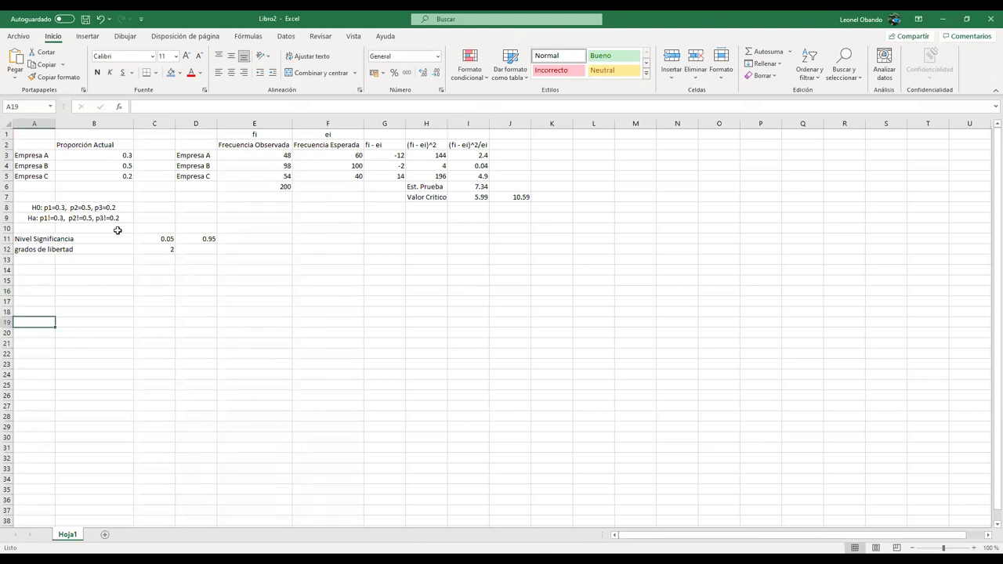
text(ABS)
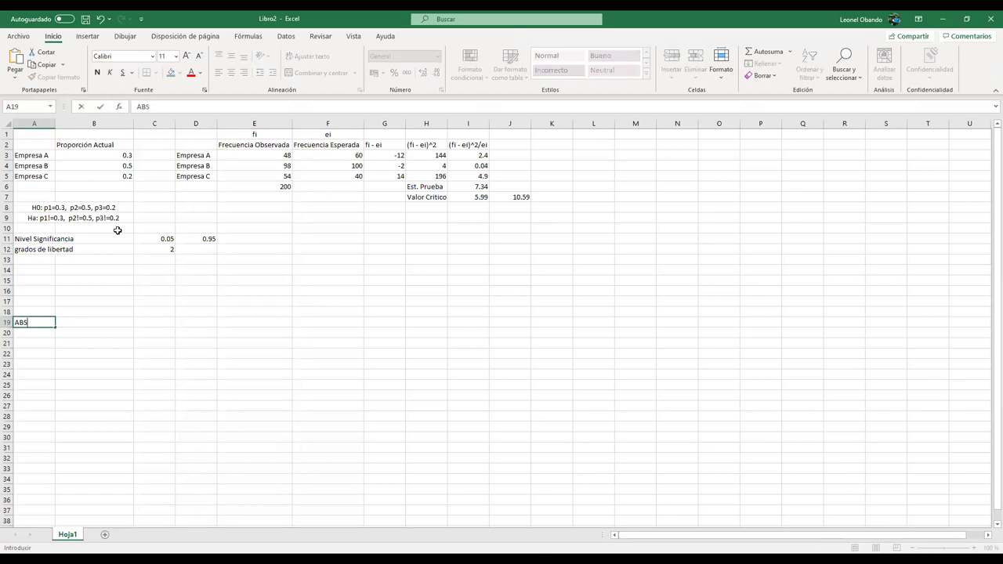
key(Return)
key(Up)
text(ABC)
key(Return)
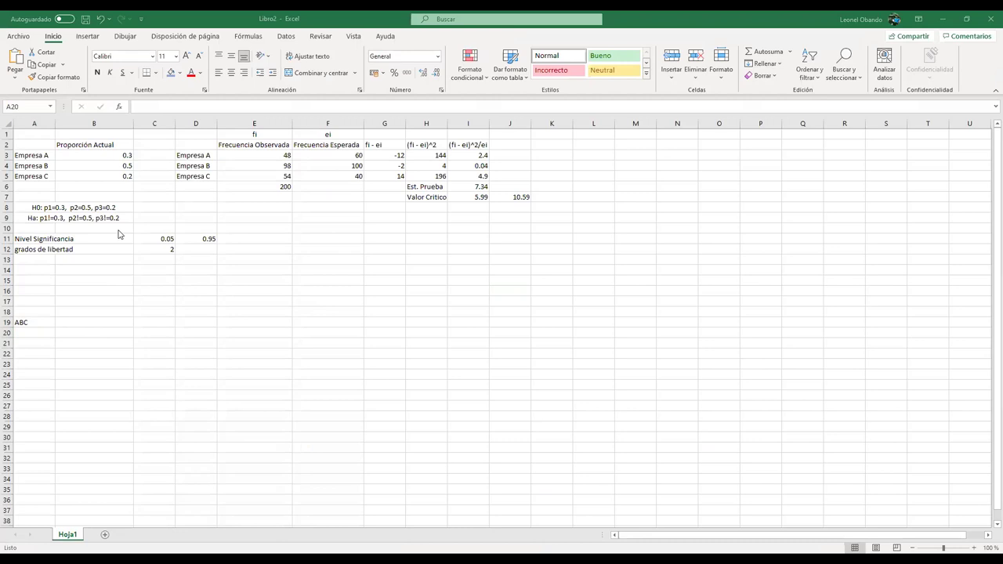
text(CBS)
key(Return)
text(N)
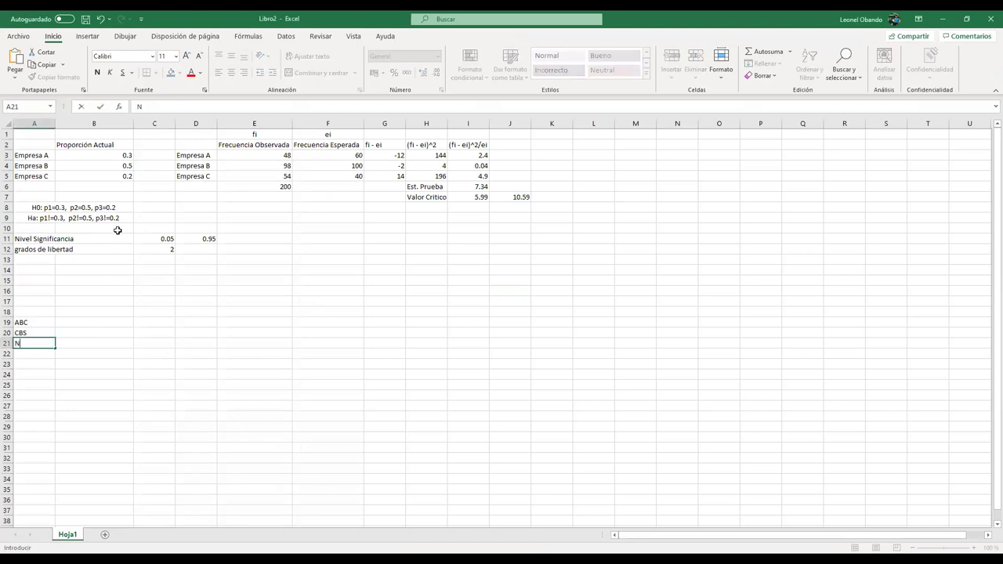
text(BC)
key(Return)
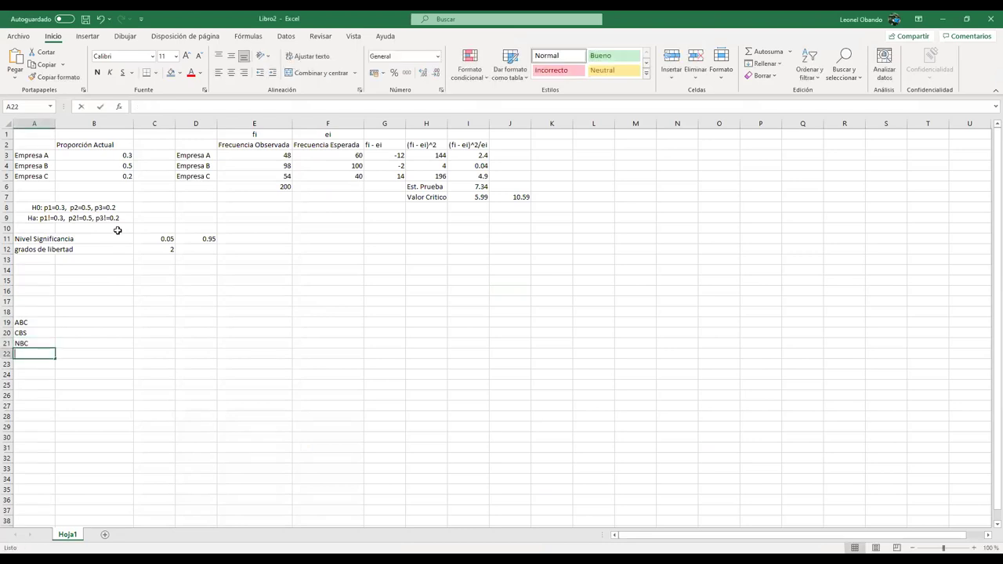
text(Ind.)
key(Tab)
Step: Enter the column heading "Prop. Actuales" in cell B18 above the label rows
key(Up)
key(Up)
key(Up)
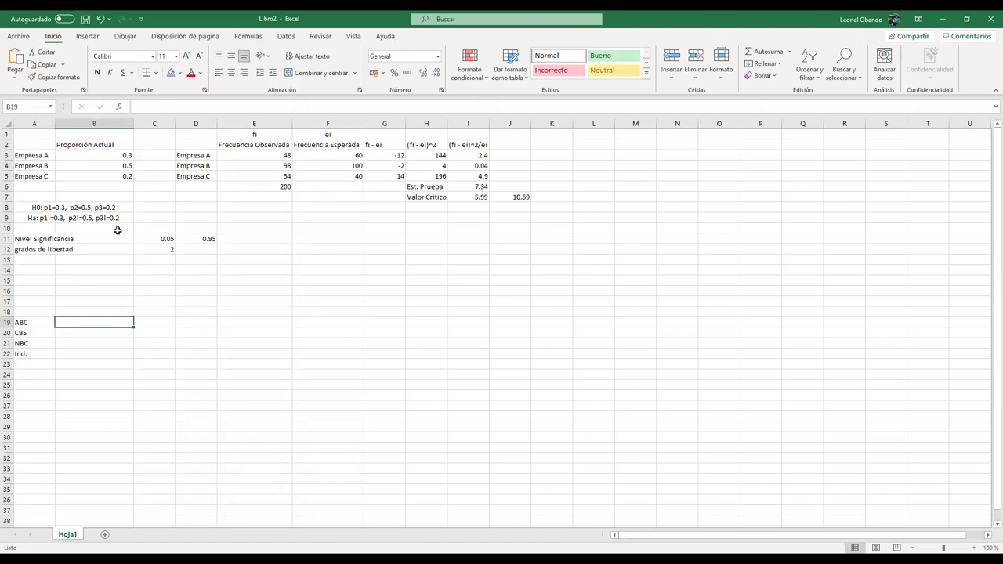
key(Up)
text(Prop. Actual)
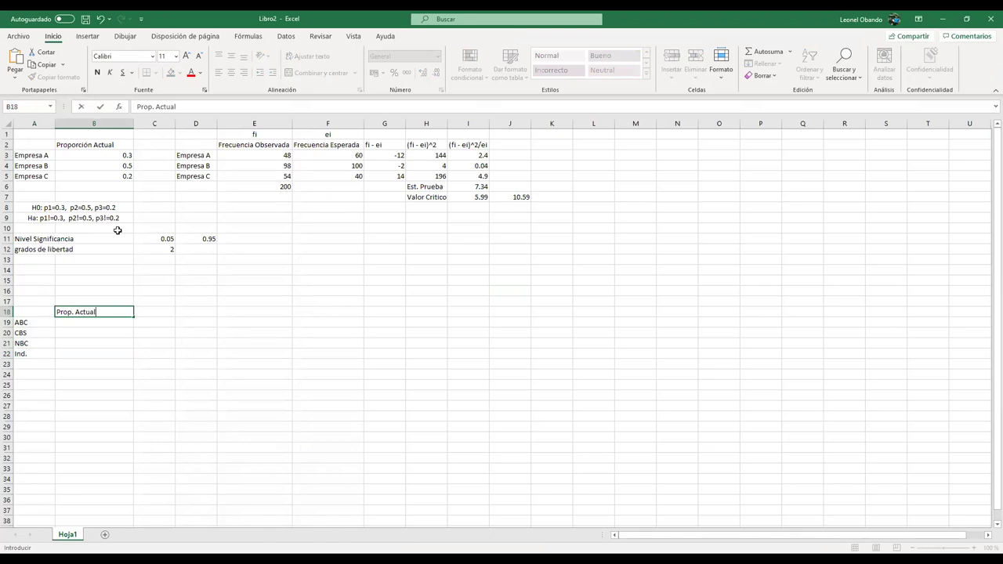
text(es)
key(Return)
Step: Enter the current proportions 0.29, 0.28, 0.25 and 0.18 for ABC, CBS, NBC and Ind. in B19 to B22
text(=B)
key(BackSpace)
key(BackSpace)
text(0.29)
key(Return)
text(0.28)
key(Return)
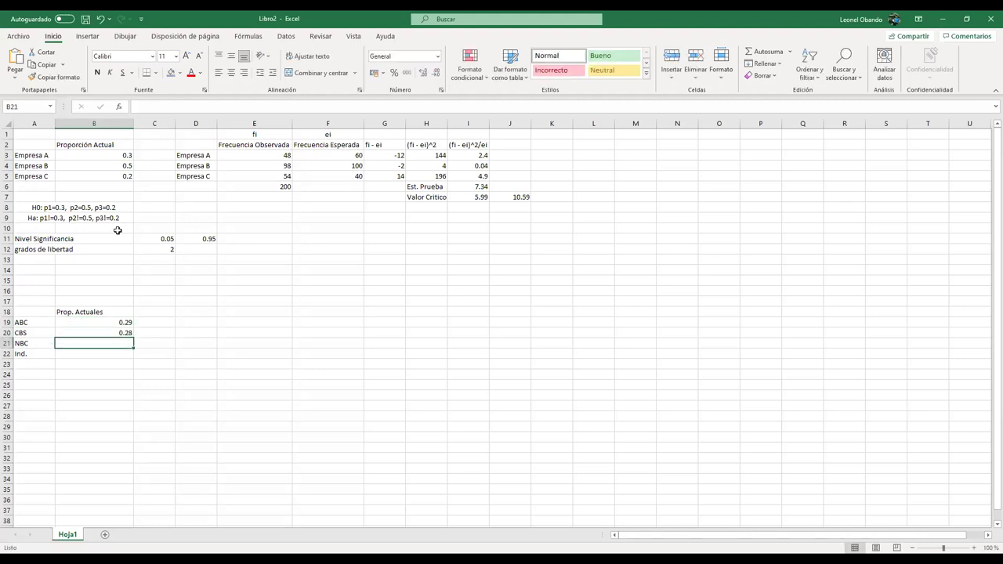
text(0.25)
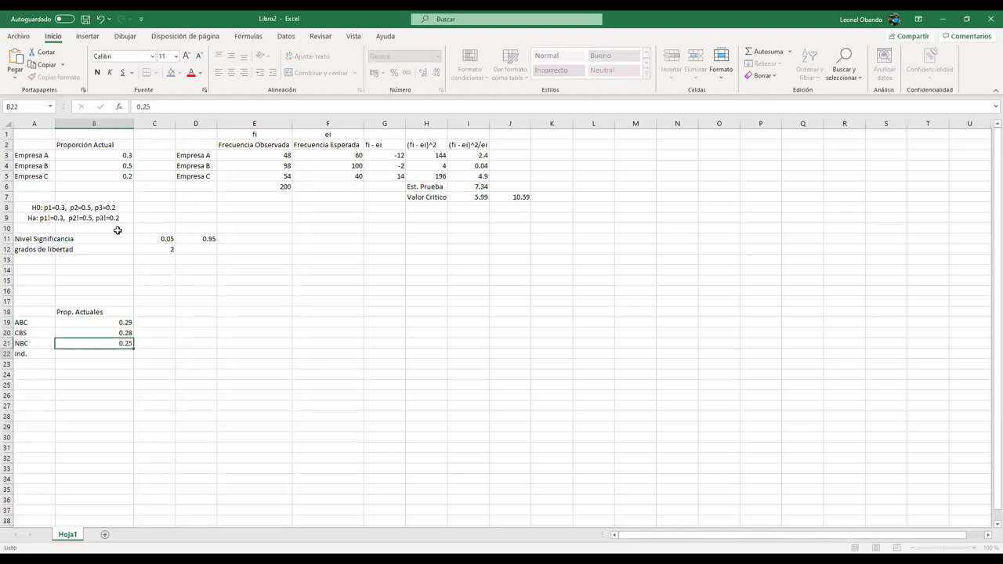
key(Return)
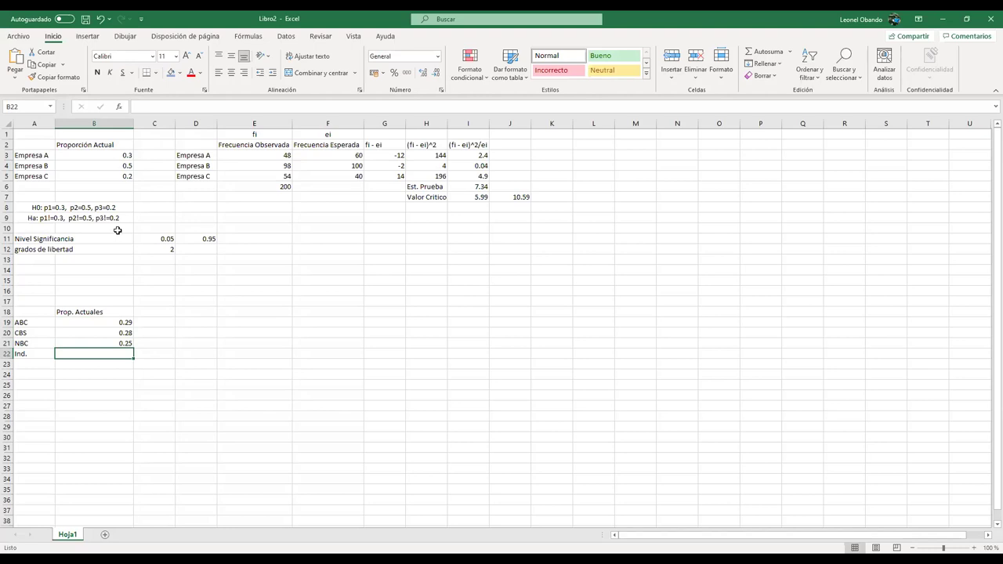
text(0.18)
key(Return)
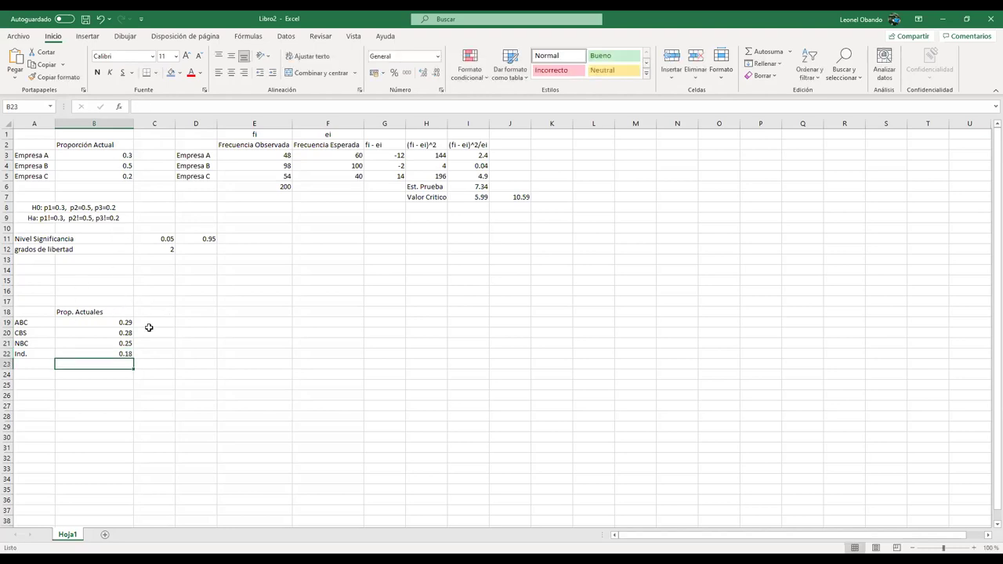
Step: Repeat the row labels ABC, CBS, NBC and Ind. in cells D19 to D22 for the frequency table
click(189, 312)
key(Down)
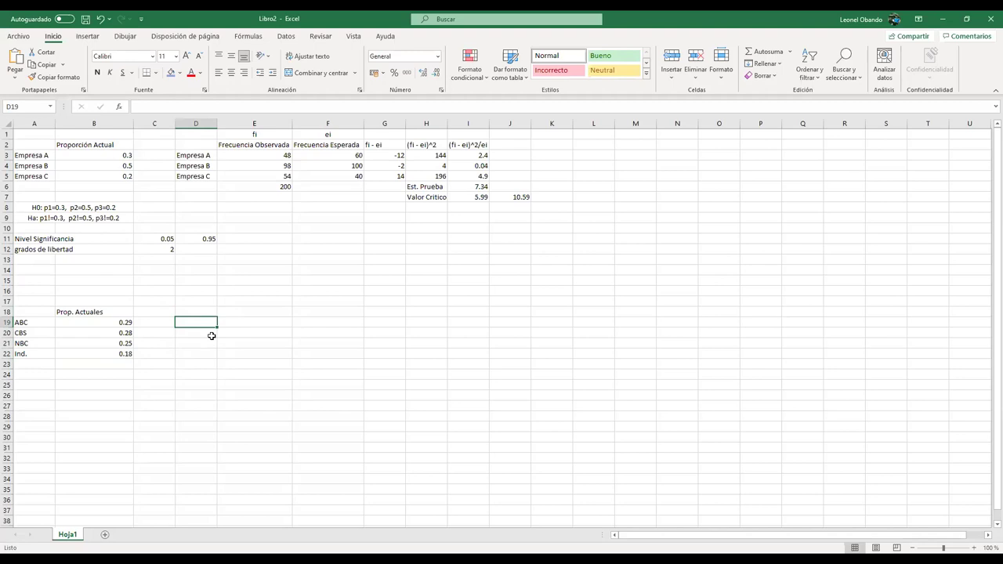
text(ABC)
key(Return)
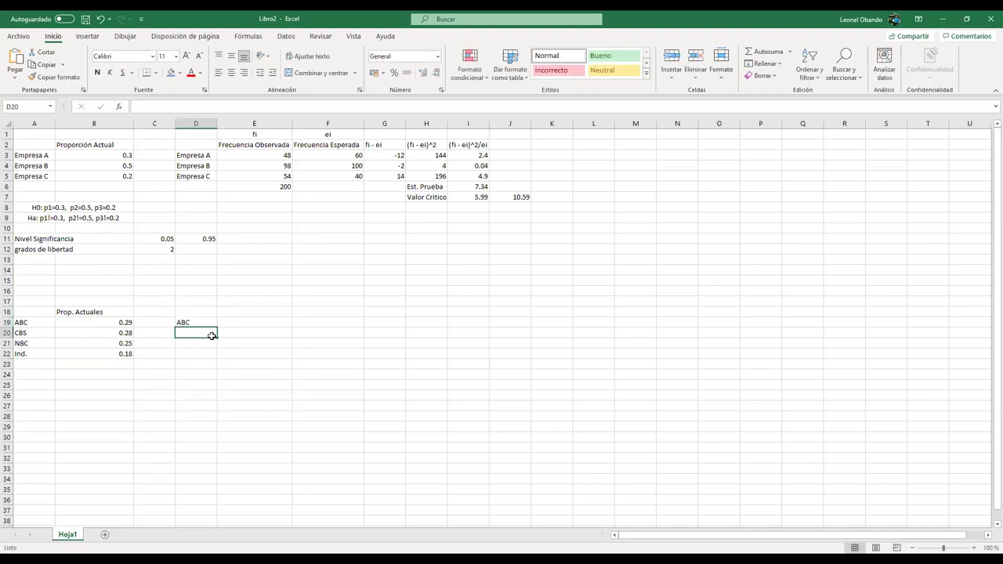
text(CBS)
key(Return)
text(NBC)
key(Return)
text(Ind)
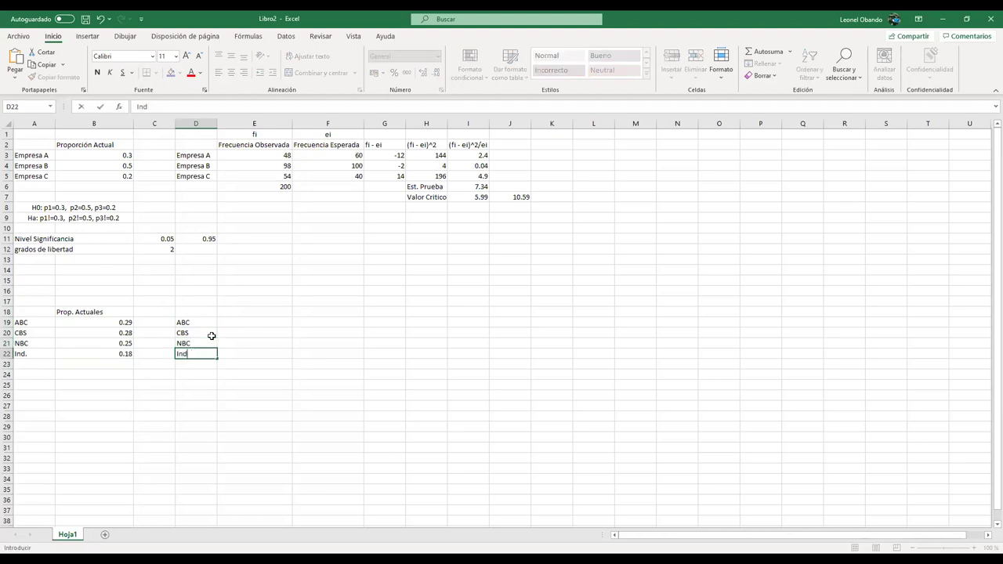
text(.)
key(Return)
Step: Enter the column heading "Frecuencia Observada" in cell E18
key(Right)
key(Up)
key(Up)
key(Up)
key(Up)
key(Up)
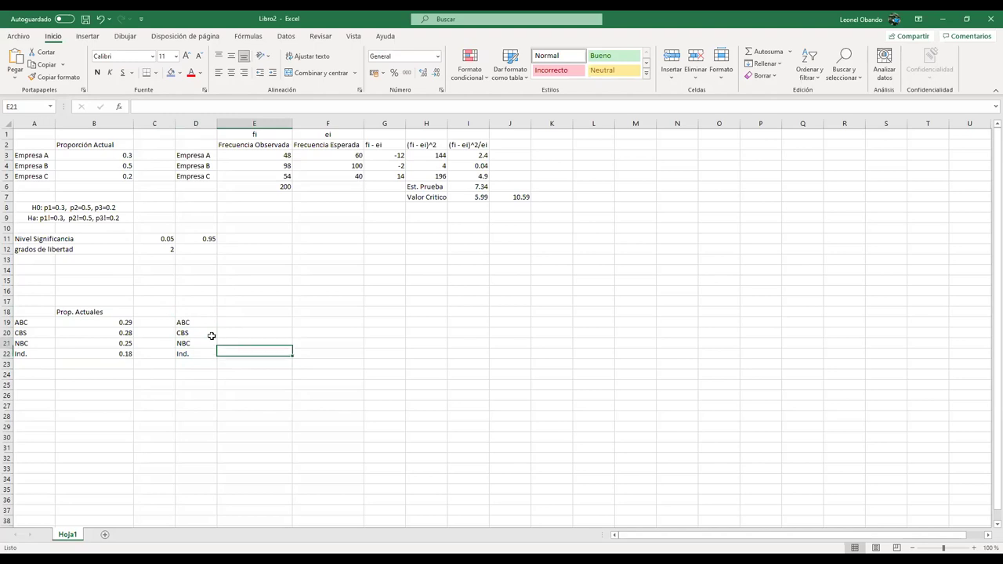
text(Frce)
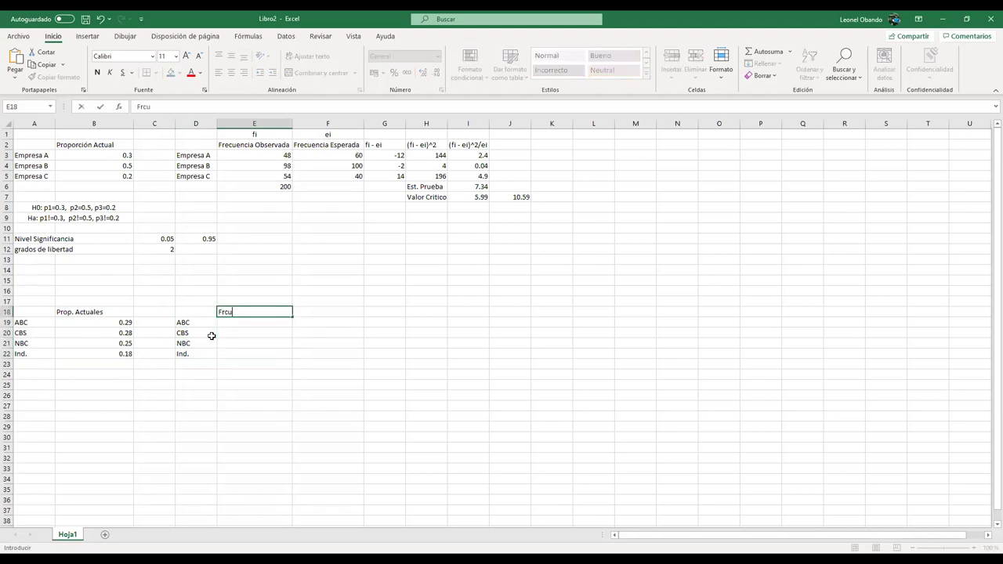
key(BackSpace)
key(BackSpace)
text(encia)
key(BackSpace)
key(BackSpace)
key(BackSpace)
key(BackSpace)
key(BackSpace)
text(ecuanec)
key(BackSpace)
key(BackSpace)
key(BackSpace)
key(BackSpace)
text(encia E)
key(BackSpace)
text(Observada)
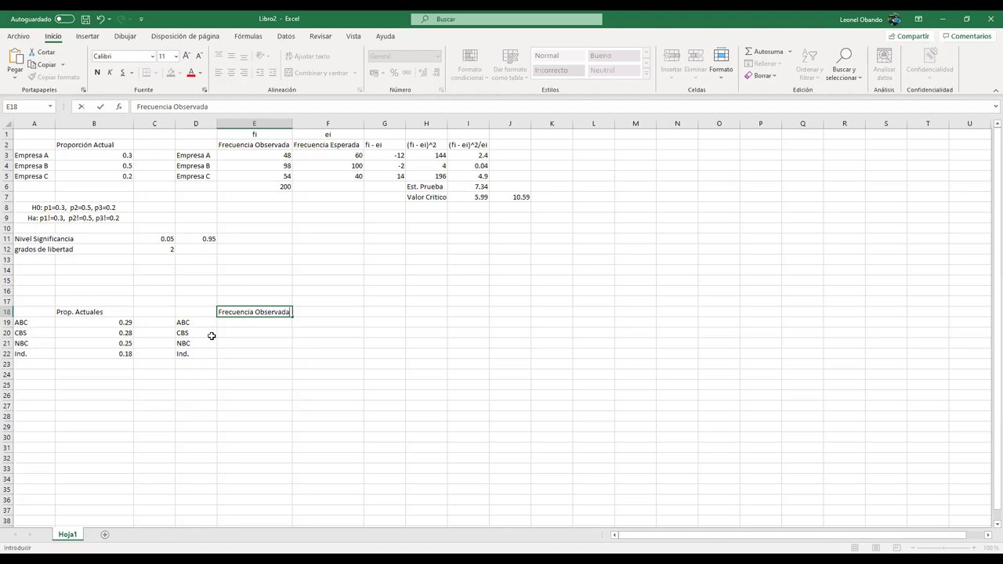
key(Return)
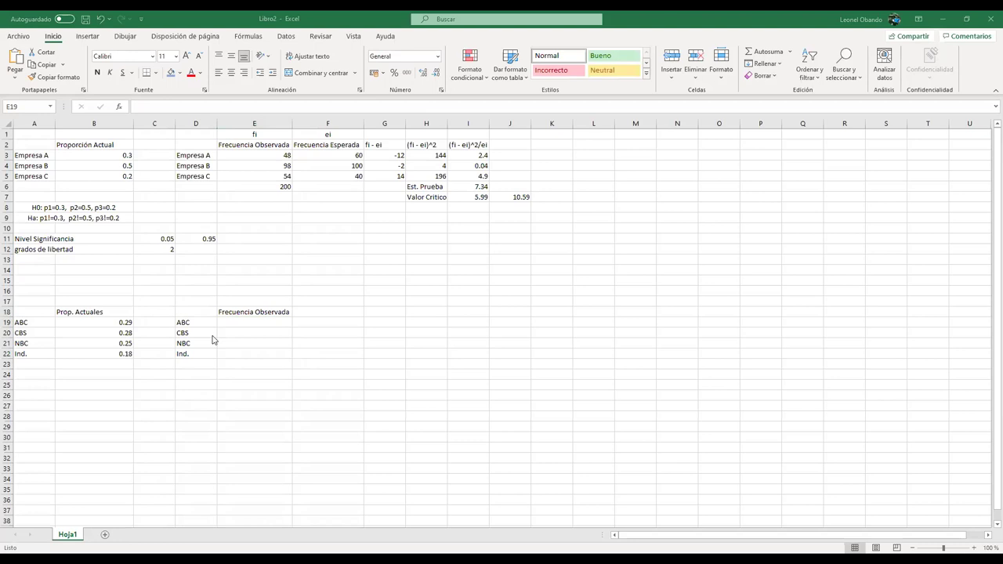
Step: Enter the observed frequencies 95, 70, 89 and 46 for ABC, CBS, NBC and Ind. in E19 to E22
text(95)
key(Return)
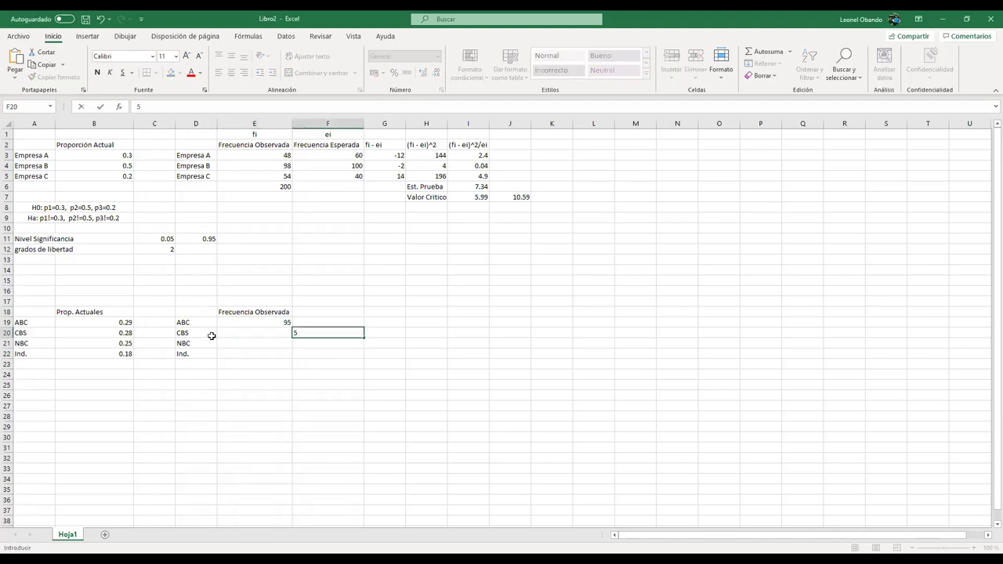
text(70)
key(Return)
text(85)
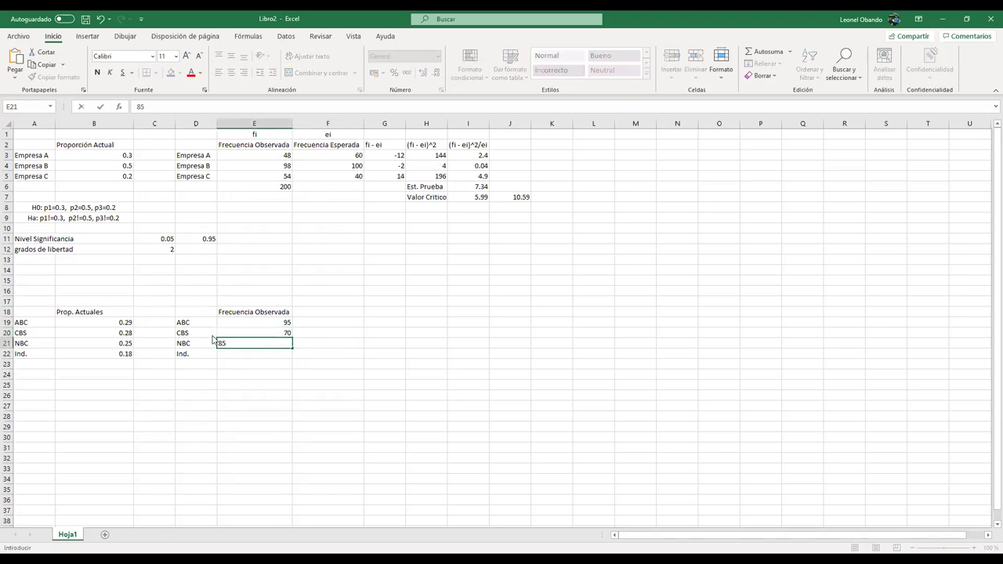
key(BackSpace)
key(BackSpace)
text(59)
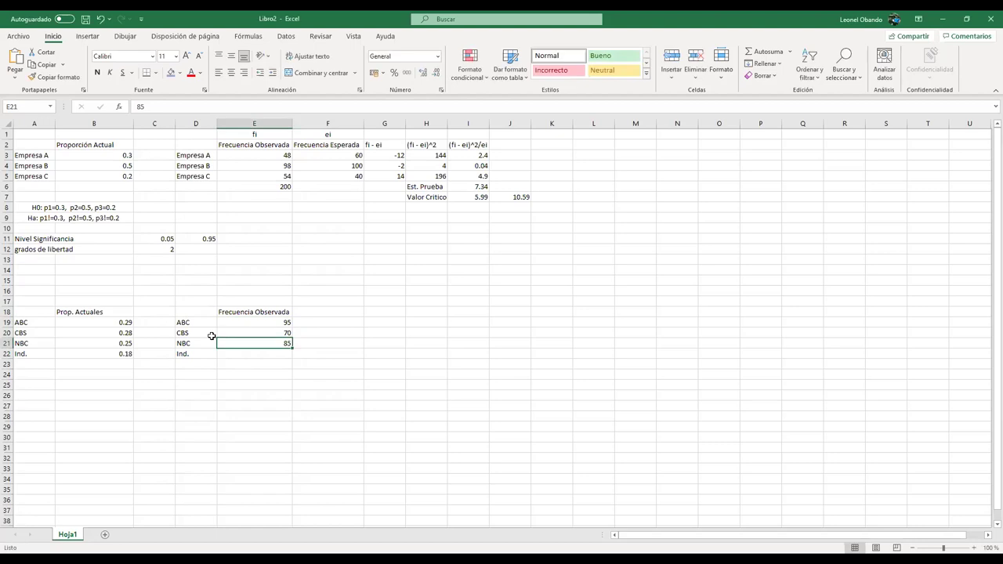
key(BackSpace)
text(89)
key(Return)
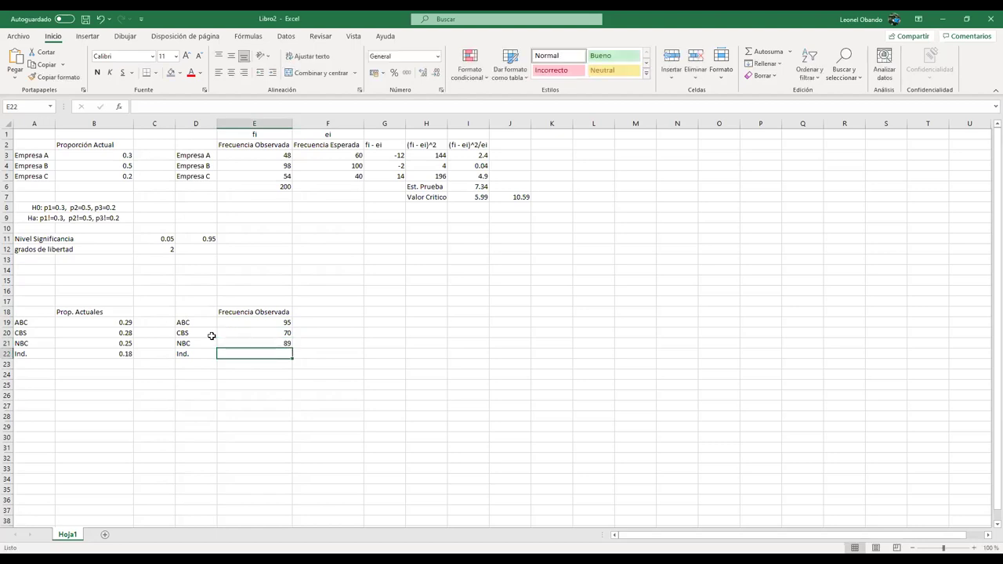
text(46)
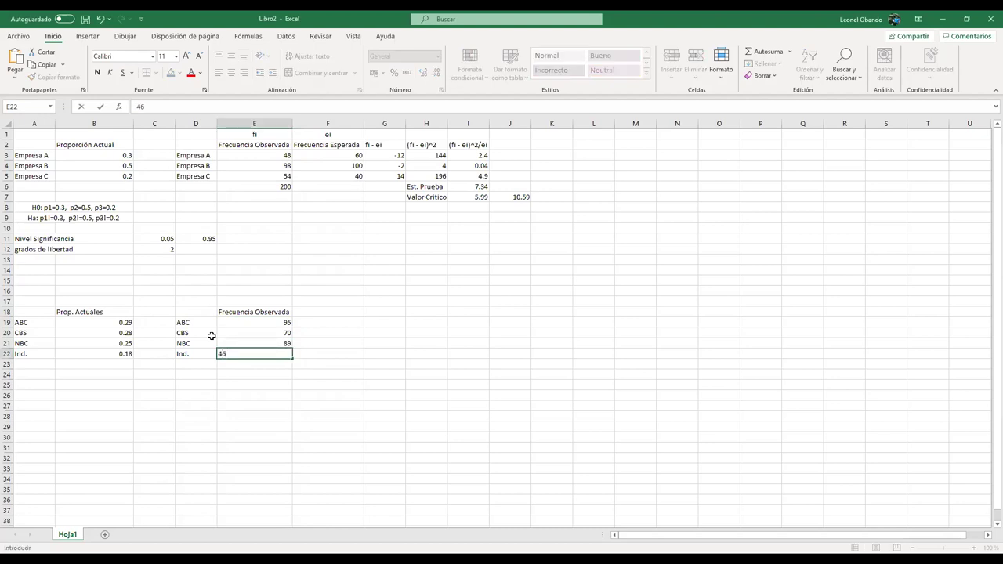
key(Return)
Step: Total the observed frequencies in E23 with a SUMA formula over E19 to E22
text(=)
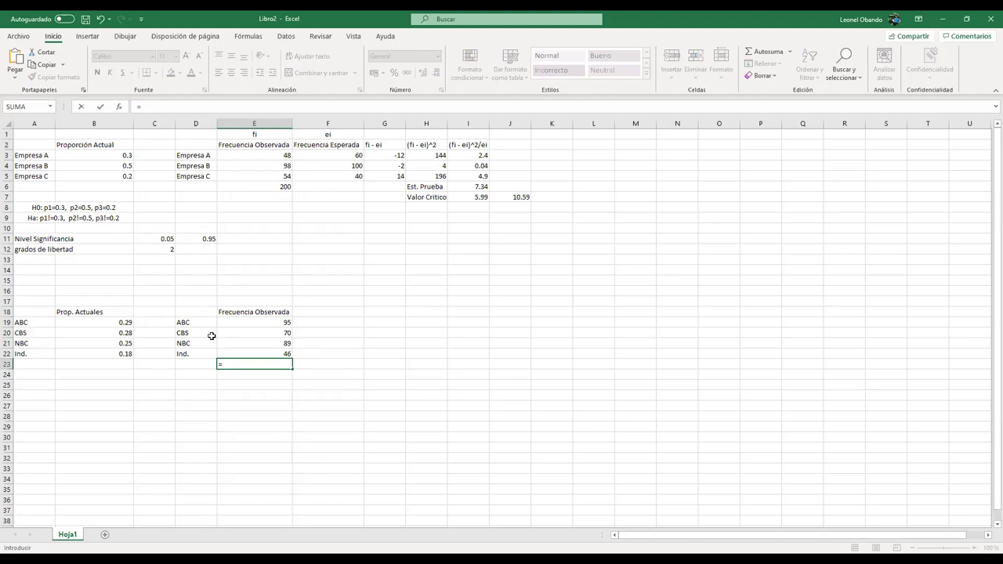
text(SUMA()
click(236, 325)
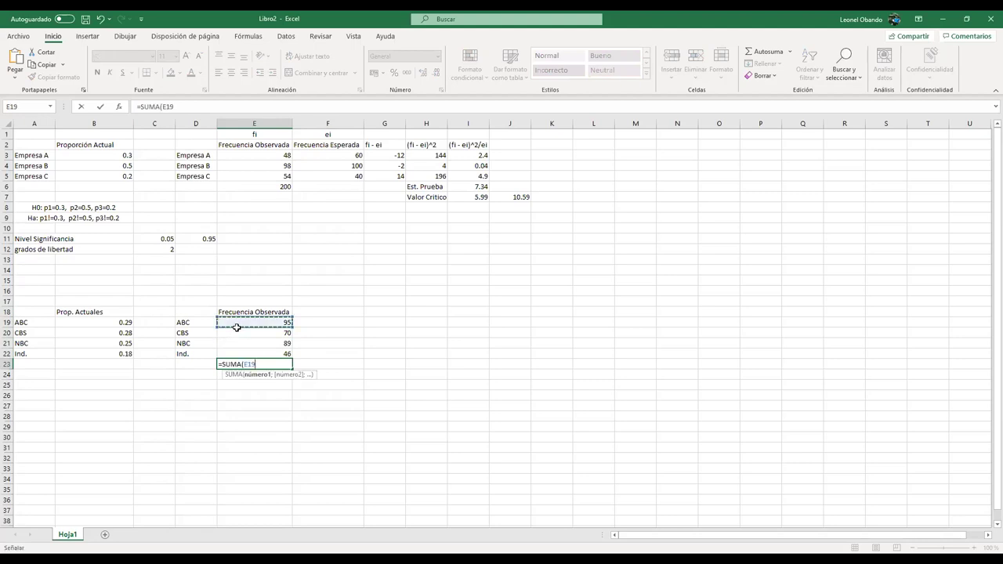
drag(236, 327, 235, 351)
key(Return)
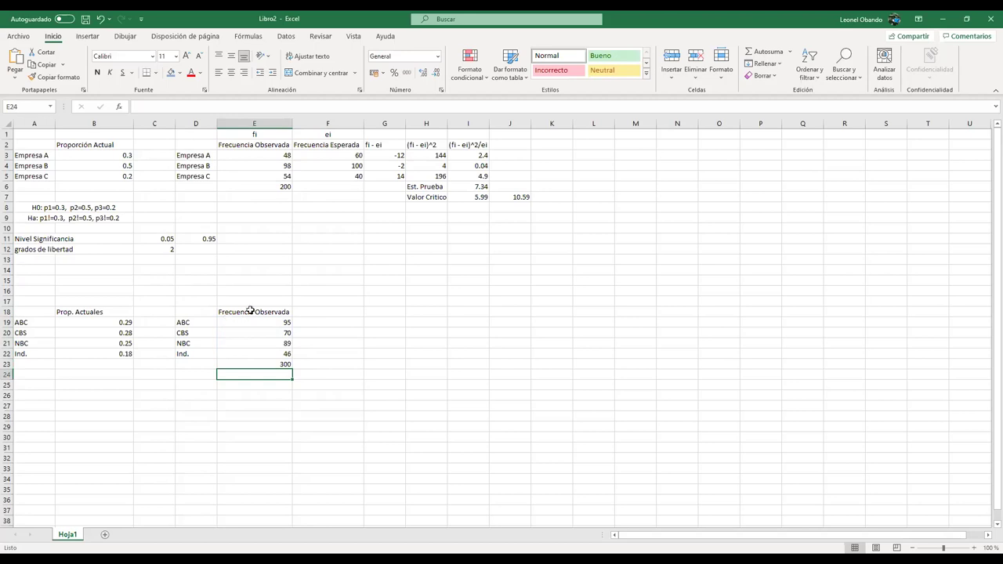
Step: Enter the column heading "Frecuencia Esperada" in cell F18
click(326, 312)
text(Fre)
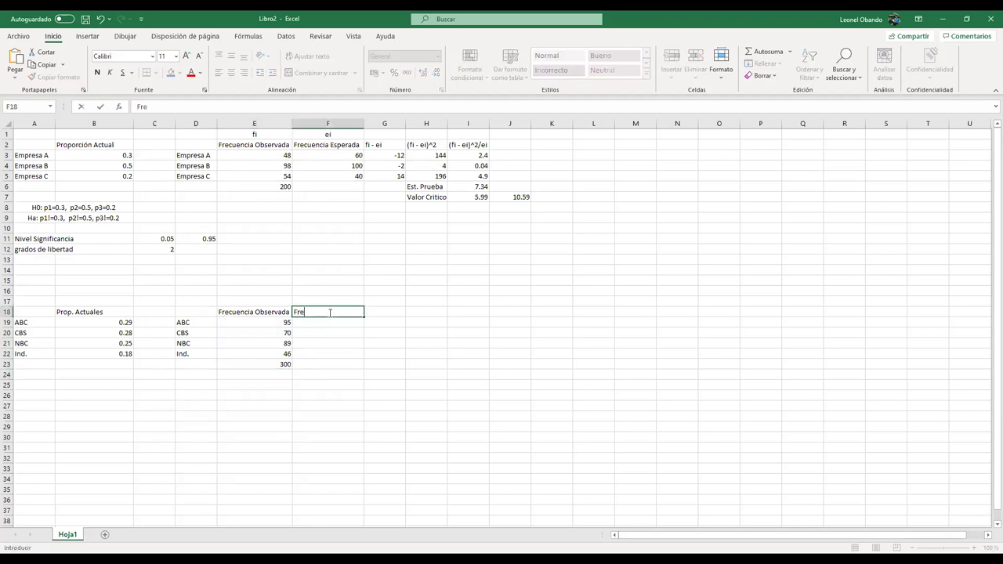
text(cuencia Esperada)
key(Return)
Step: Calculate the expected frequency for ABC in F19 with the formula =B19*$E$23, keeping the total's reference absolute
text(=)
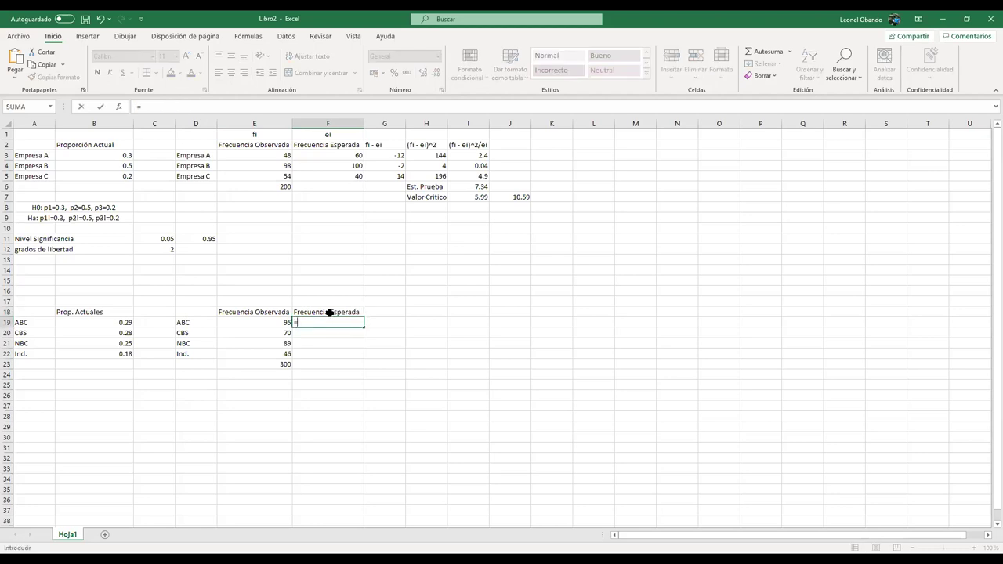
click(97, 321)
text(*)
click(264, 369)
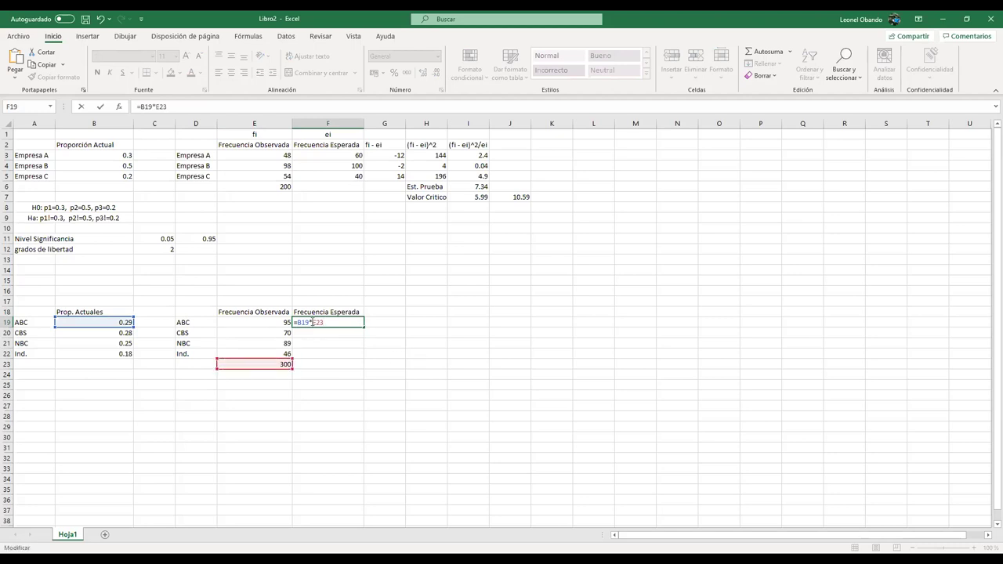
text($)
key(Right)
text($)
key(Return)
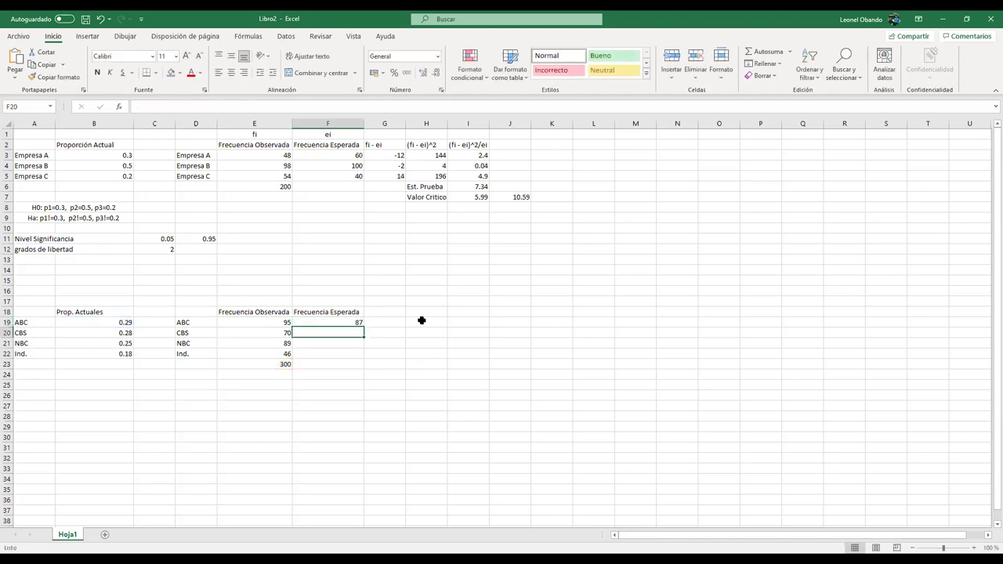
Step: Copy the expected frequency formula from F19 down to F22 and check the filled range
click(354, 324)
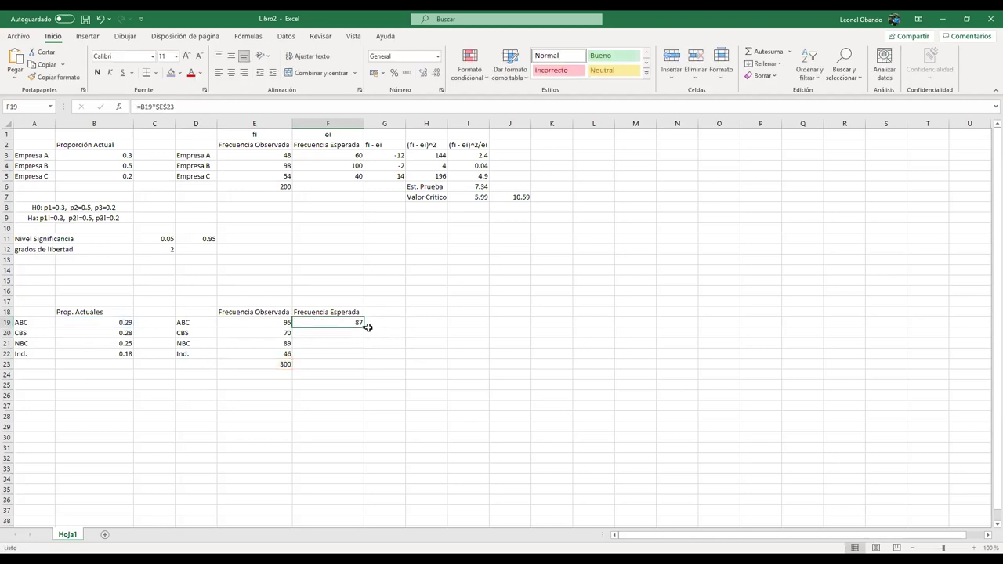
drag(363, 328, 362, 361)
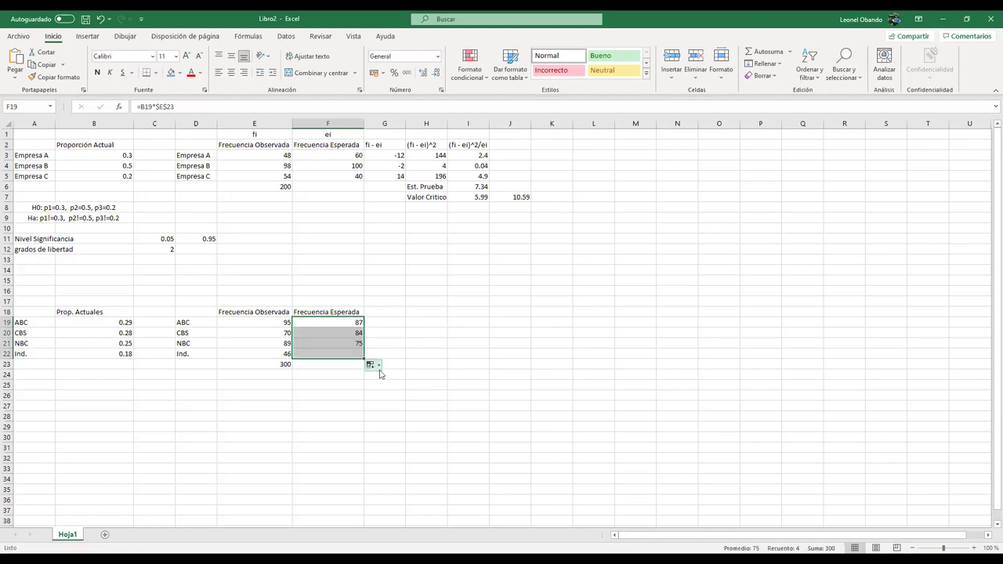
click(332, 354)
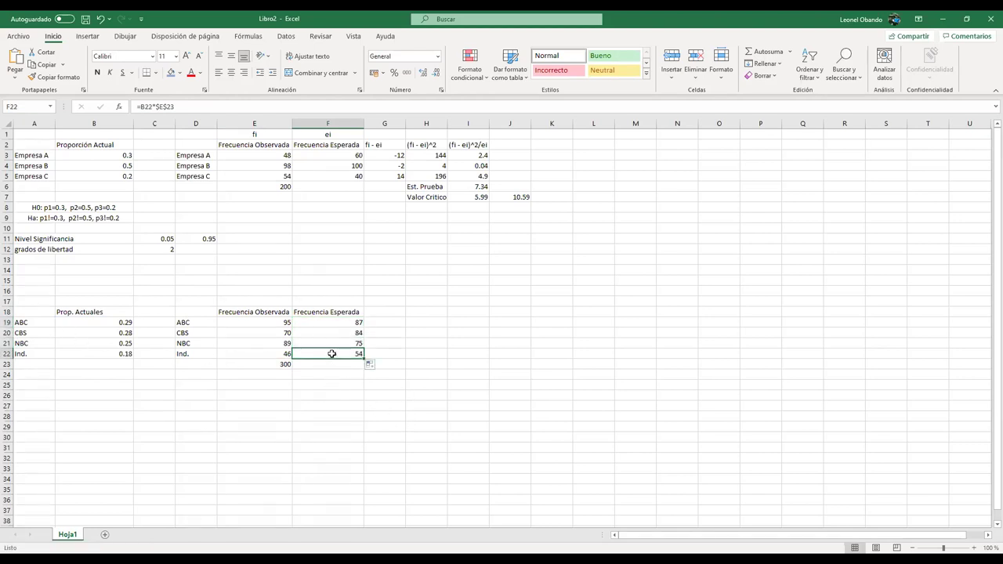
drag(327, 322, 334, 354)
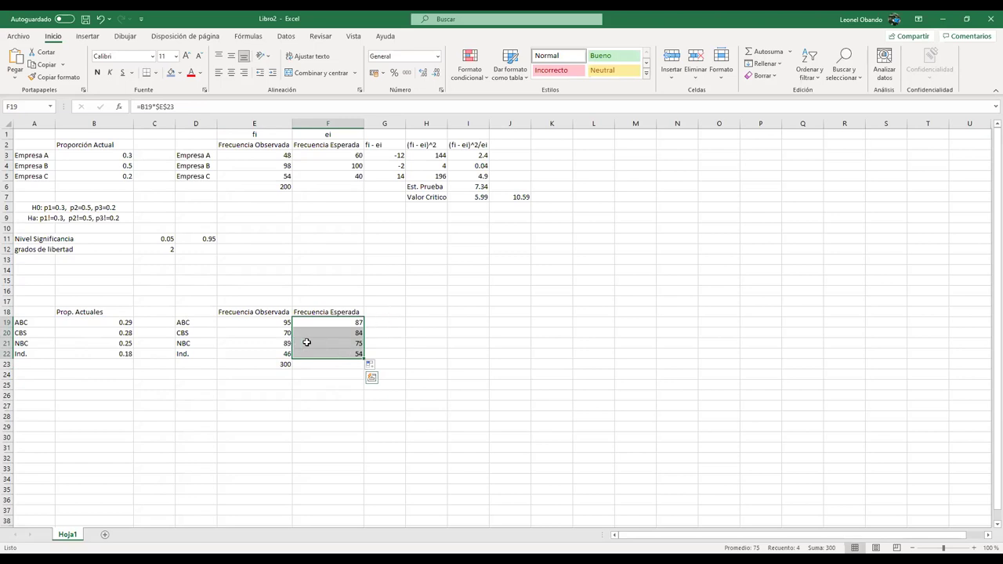
Step: Label the observed and expected frequency columns "fi" in E17 and "ei" in F17, and centre both labels
click(380, 312)
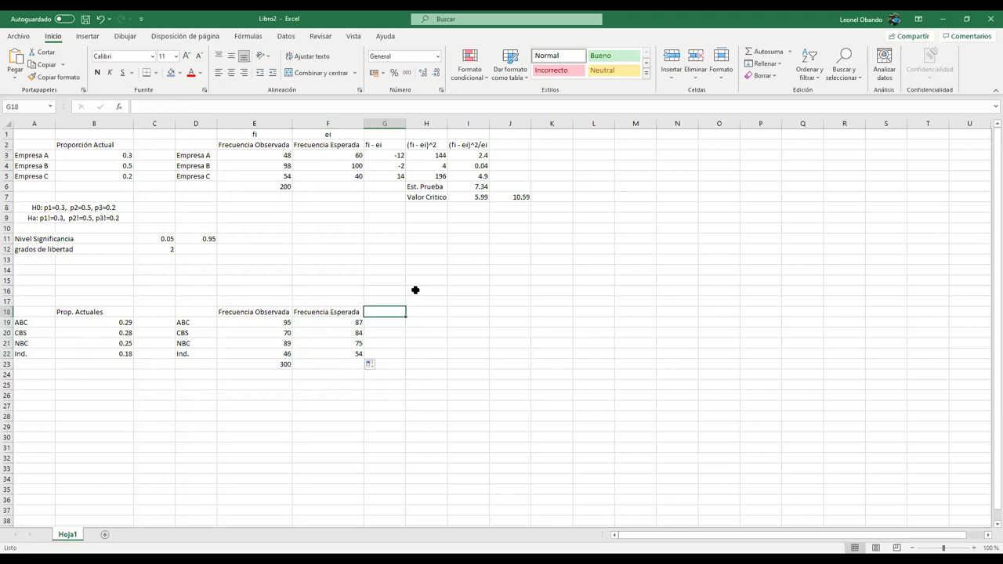
click(256, 299)
text(fi)
key(Tab)
text(ei)
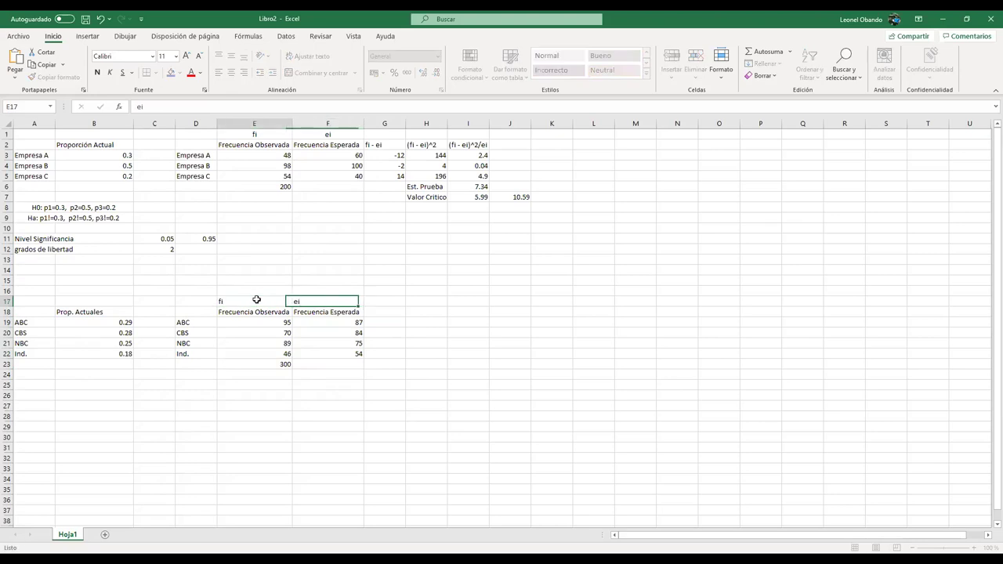
click(256, 300)
key(shift+Right)
click(231, 72)
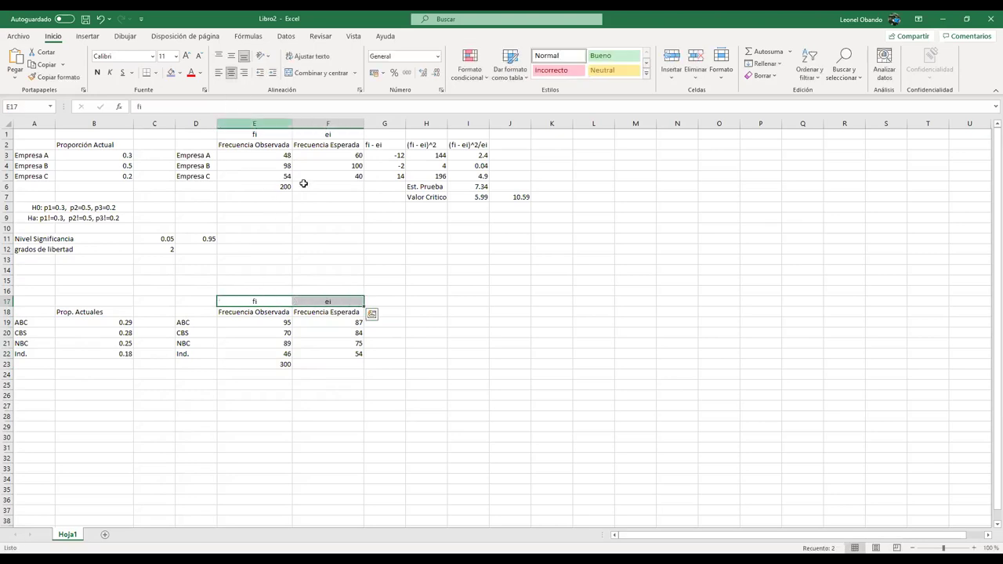
Step: Enter the column heading "fi-ei" in cell G18
click(409, 302)
click(400, 302)
click(389, 313)
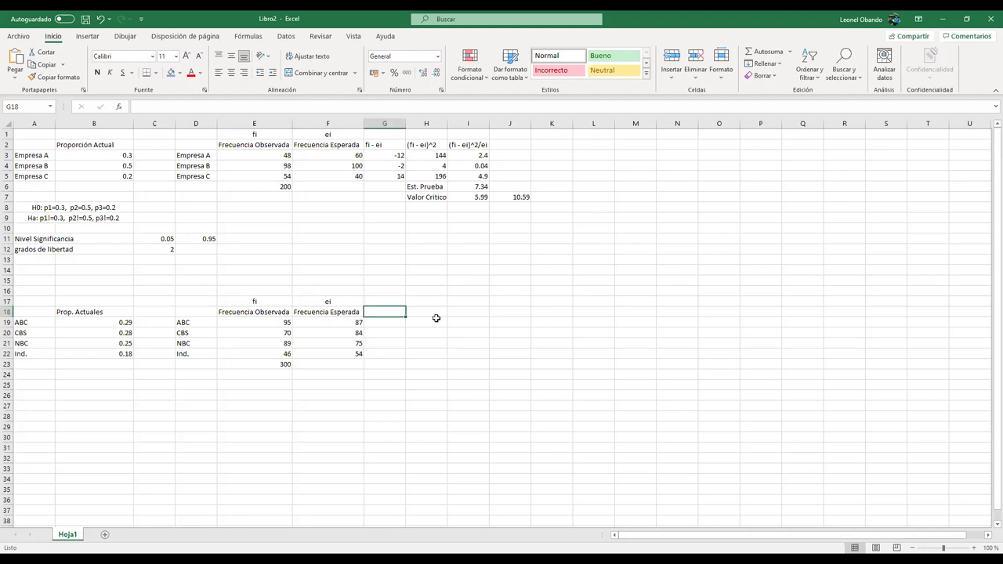
text(fi-ei)
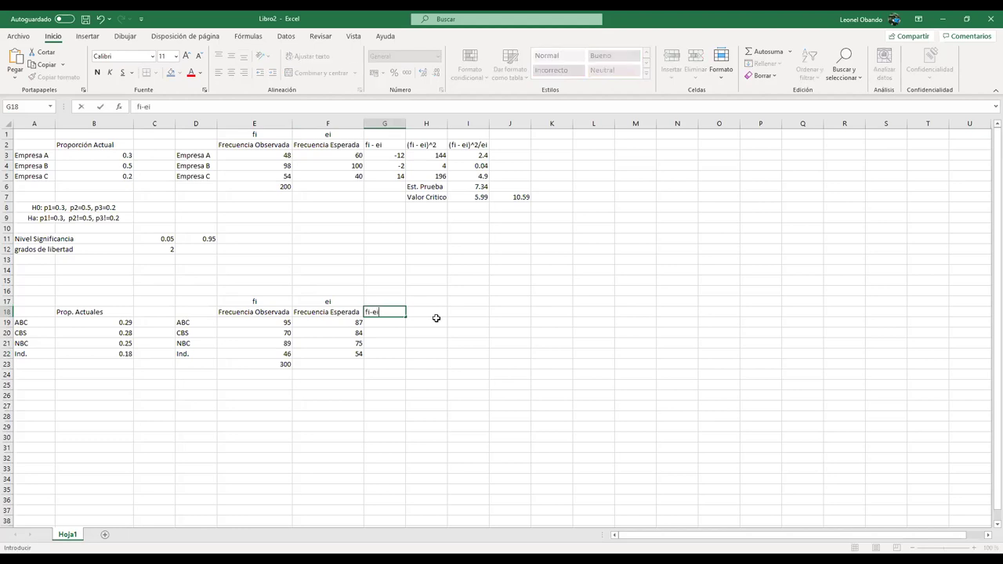
key(Return)
Step: Calculate the difference for ABC in G19 with the formula =E19-F19 and copy it down to G22
text(=)
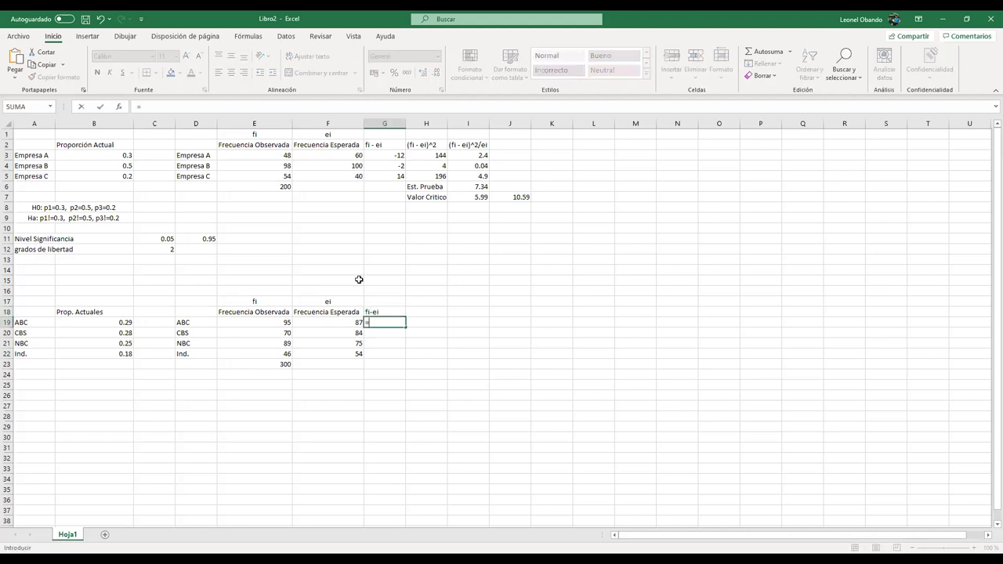
click(274, 322)
text(-)
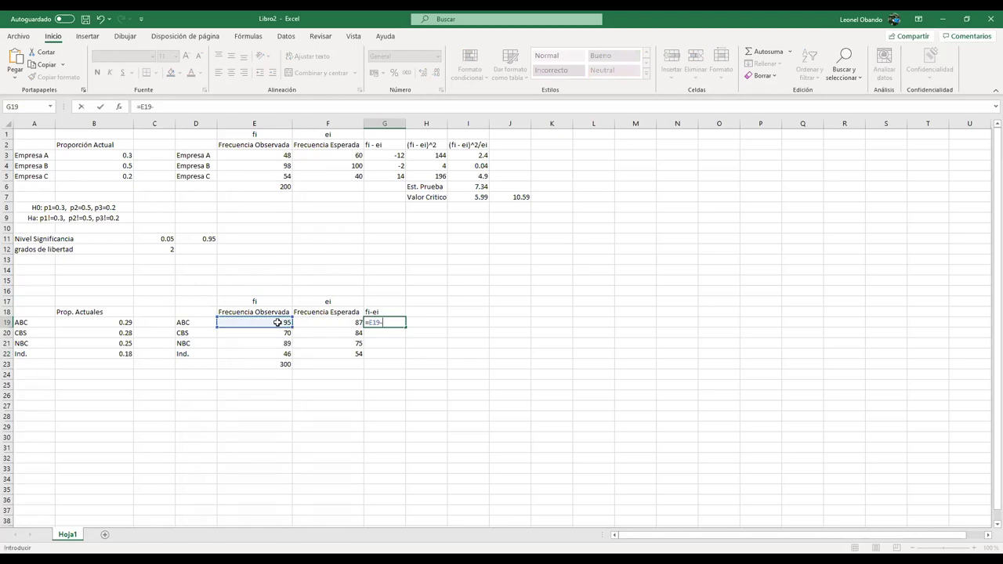
click(335, 322)
key(Return)
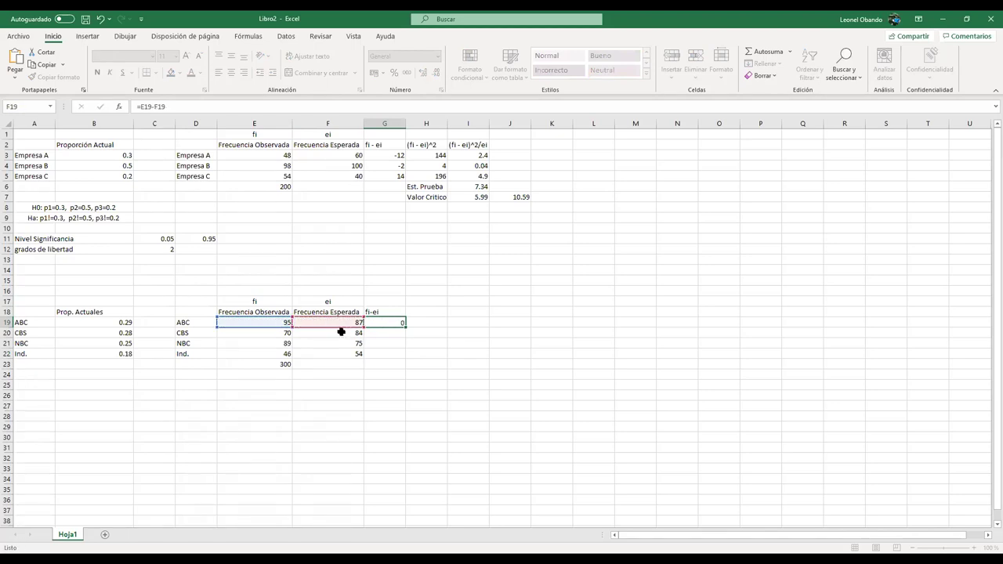
click(392, 322)
drag(405, 328, 405, 358)
click(396, 353)
click(399, 342)
Step: Copy the heading in G18 to H18 and enclose it in parentheses so it reads "(fi-ei)"
click(415, 314)
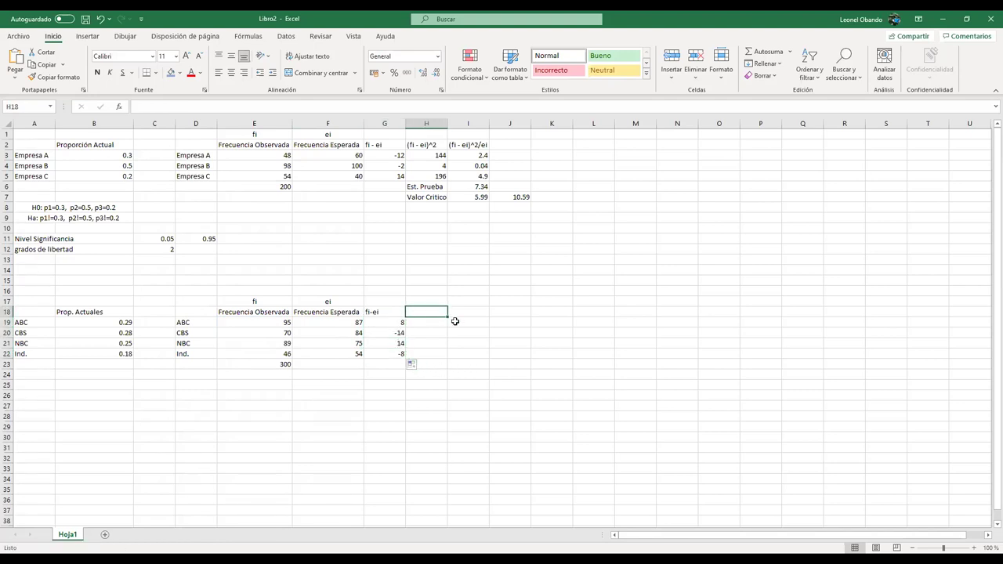
click(384, 312)
key(ctrl+c)
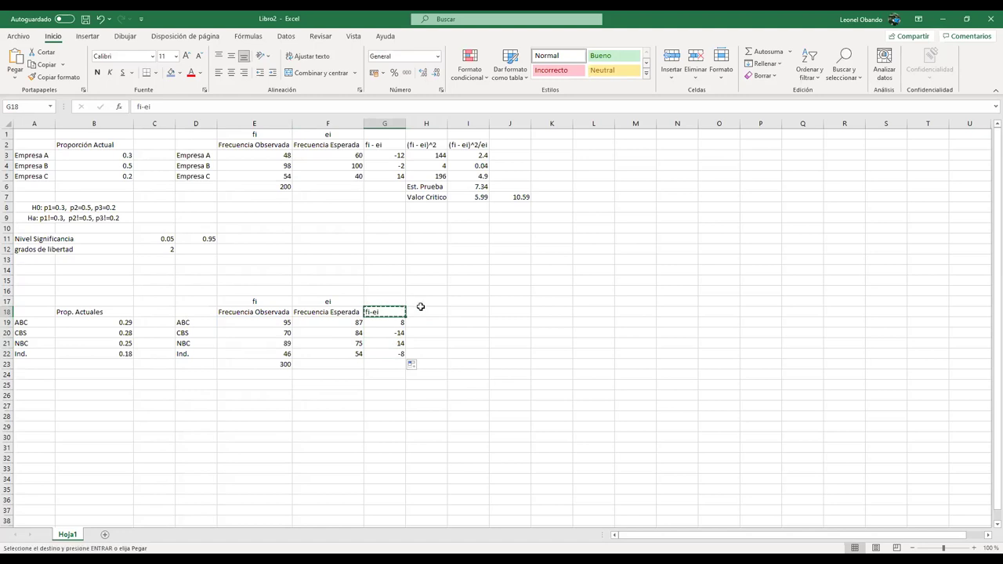
click(422, 312)
key(ctrl+v)
double_click(413, 312)
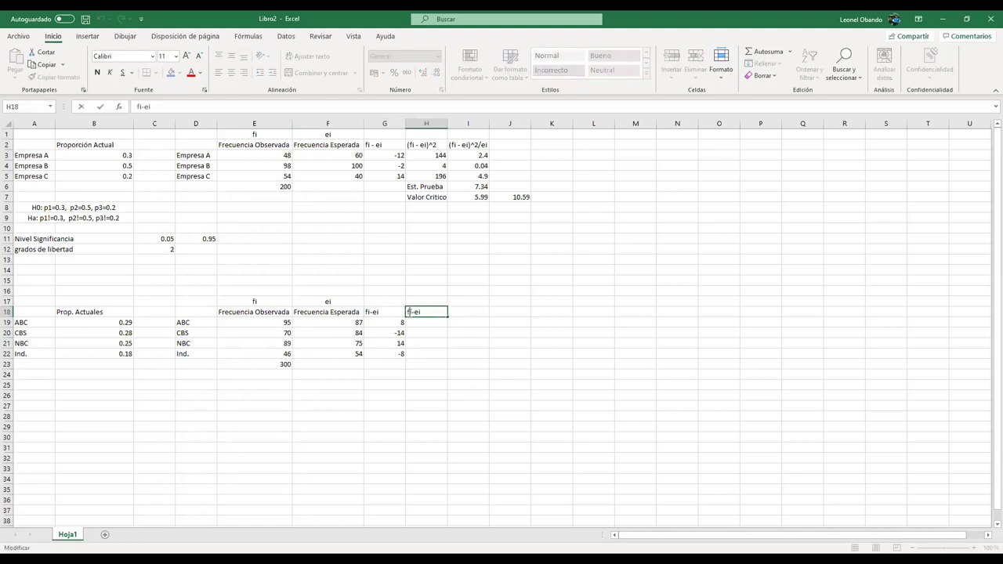
click(407, 312)
text(()
text())
key(Return)
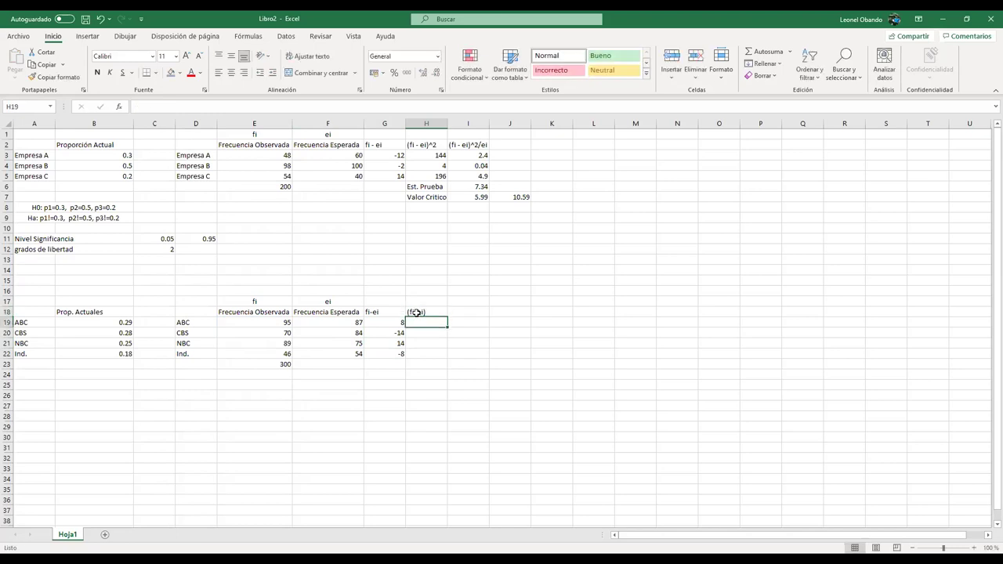
Step: Square the ABC difference in H19 with the formula =POTENCIA(G19;2) and copy it down to H22
text(=)
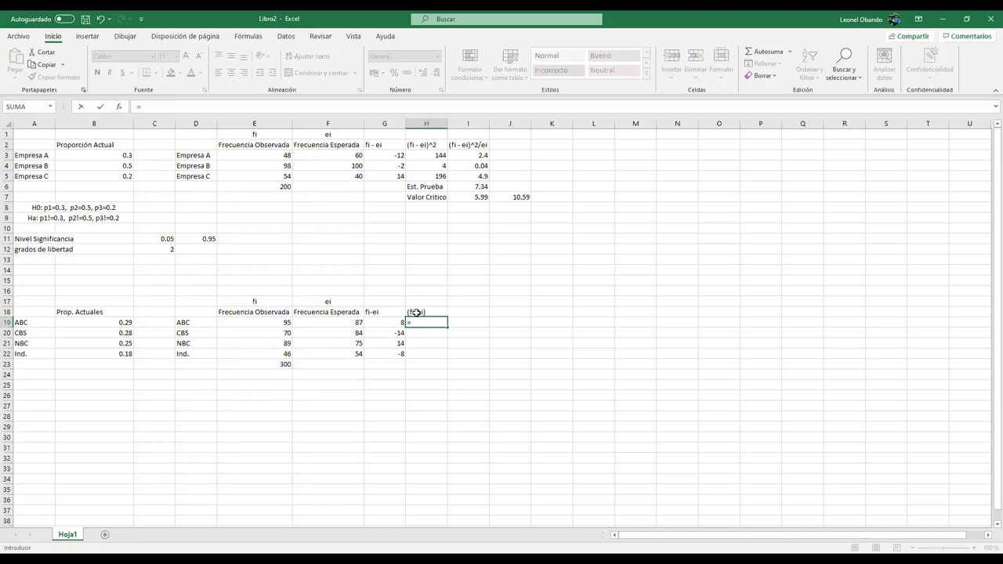
text(POTENCIA()
click(399, 322)
text(,)
key(BackSpace)
text(;2))
key(Return)
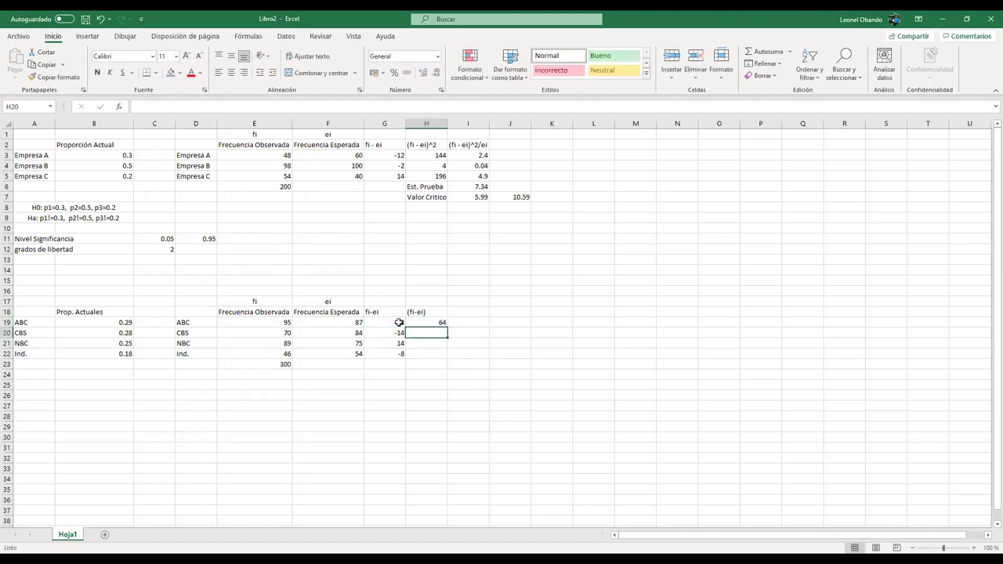
click(437, 324)
drag(447, 328, 450, 361)
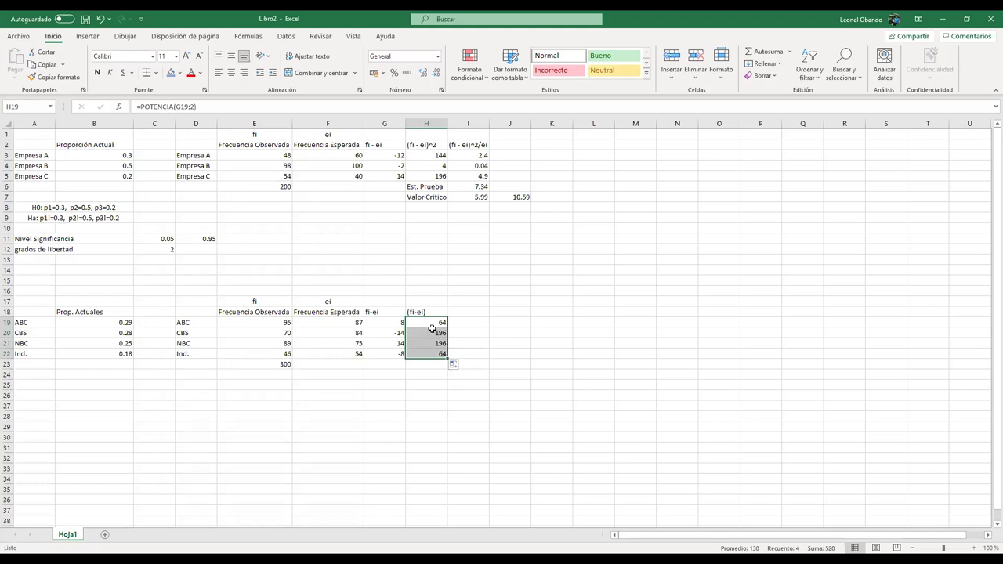
Step: Add the exponent to the heading in H18 so it reads "(fi-ei)^2"
click(449, 311)
double_click(431, 313)
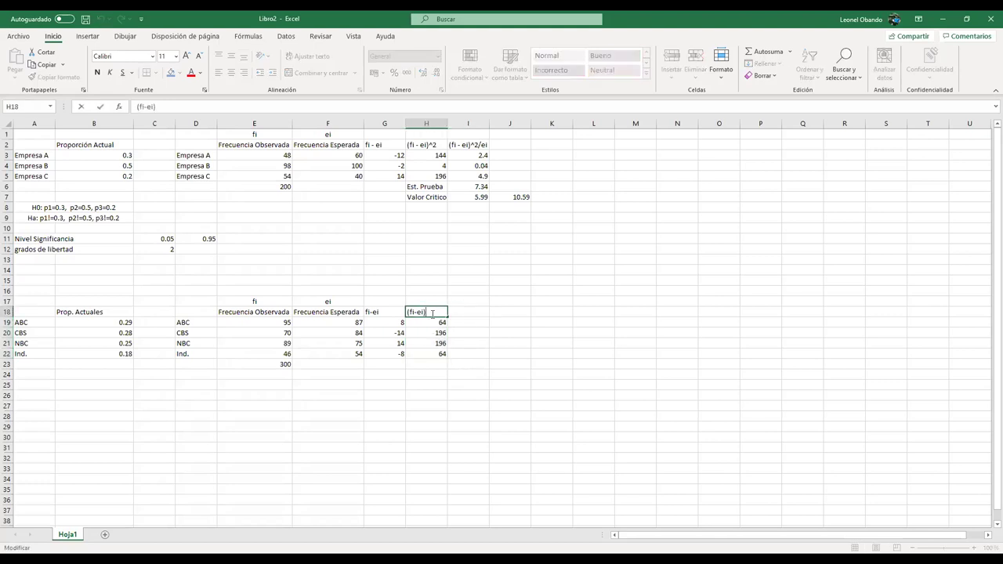
text(^2)
click(459, 312)
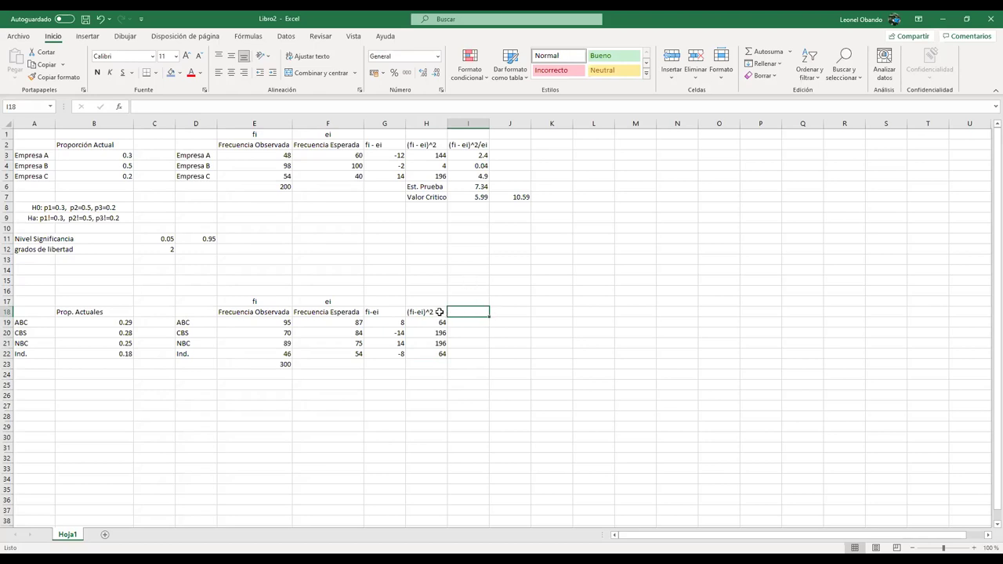
Step: Copy the heading in H18 to I18 and extend it to "(fi-ei)^2/ei"
click(439, 312)
key(ctrl+c)
click(481, 309)
key(ctrl+v)
double_click(481, 311)
text(/ei)
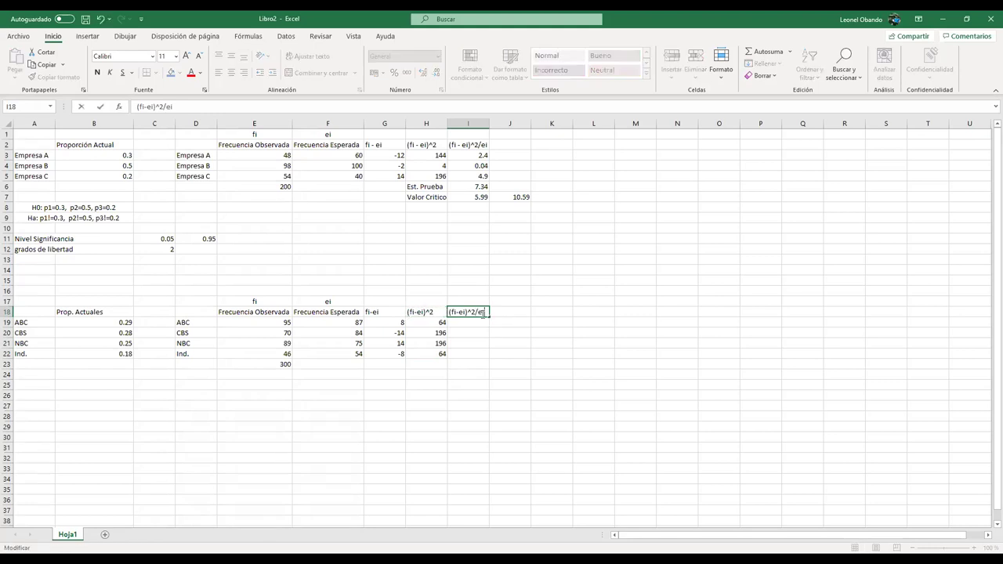
Step: Divide ABC's squared difference by its expected frequency in I19 with the formula =H19/F19
click(478, 326)
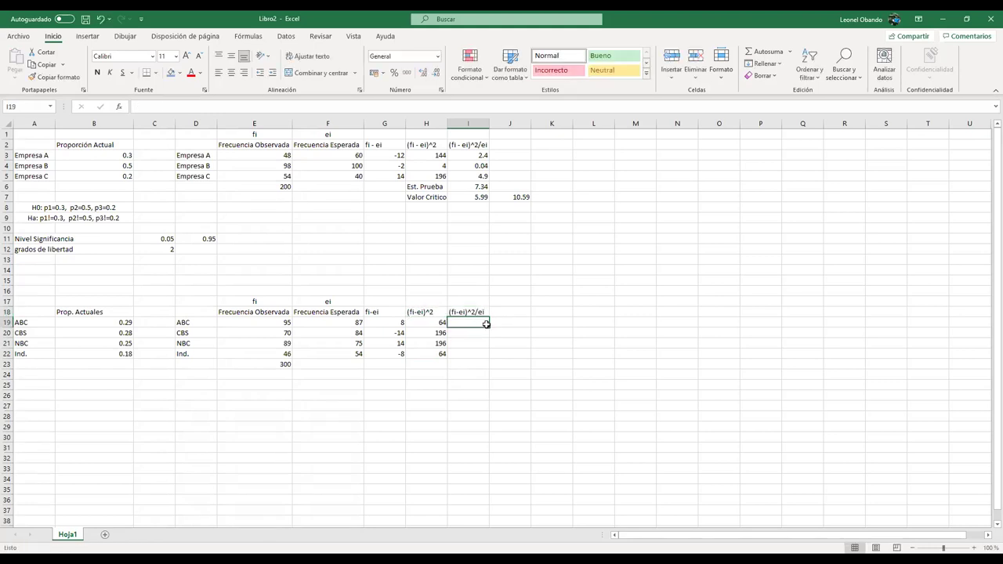
text(=)
click(423, 324)
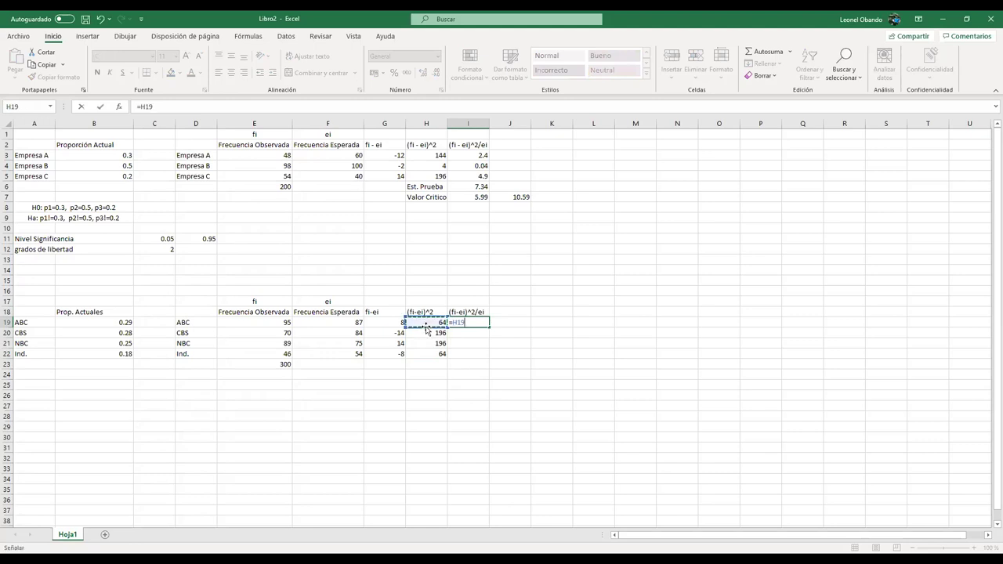
text(/)
click(339, 327)
key(Return)
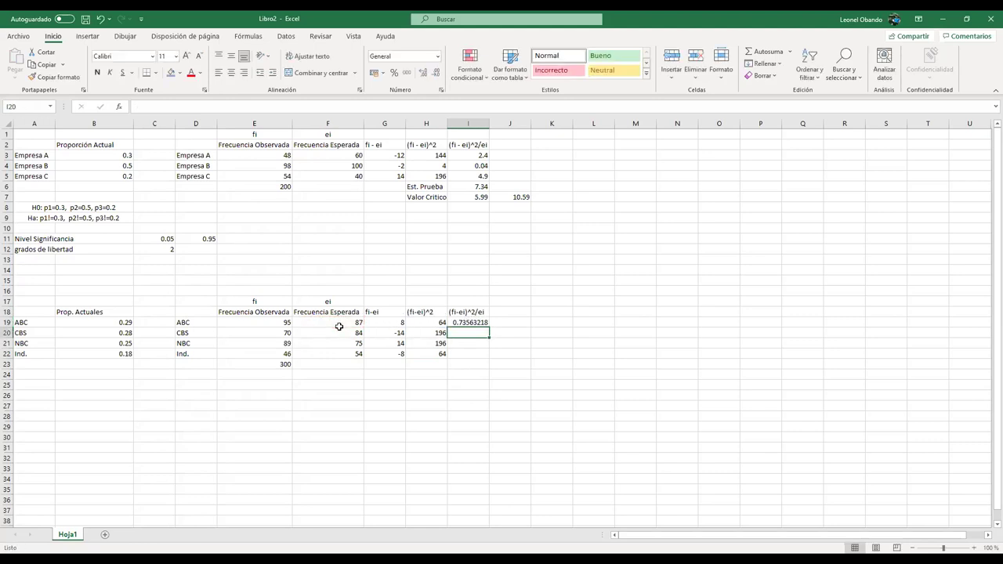
Step: Review the headings in G18 to I18 and the formulas for ABC in H19 and I19
click(423, 310)
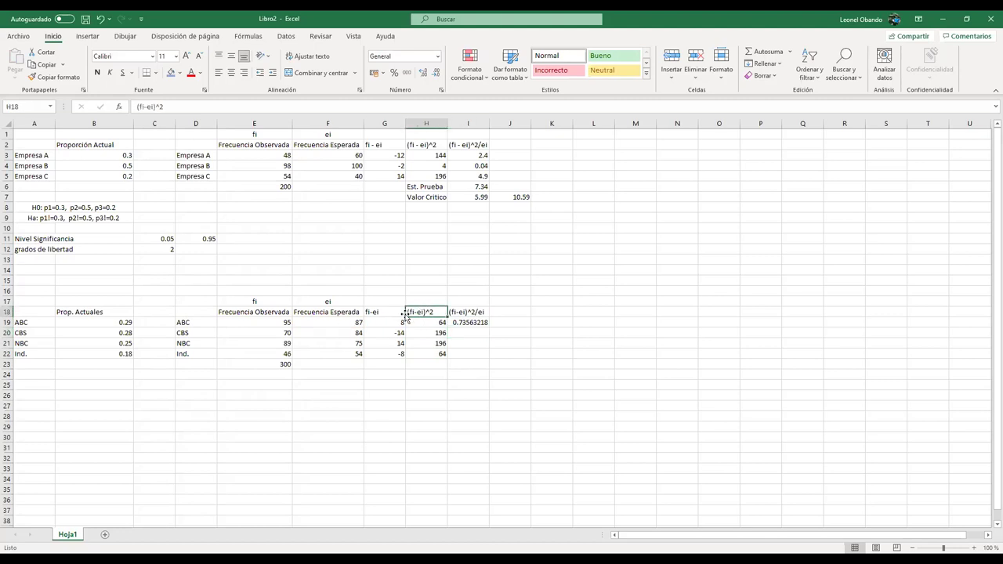
click(459, 312)
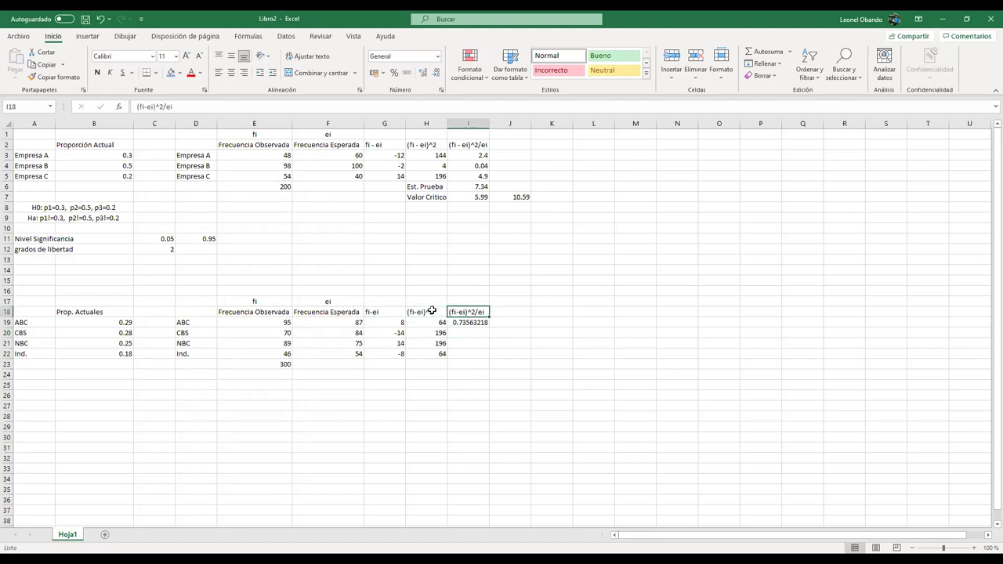
click(394, 313)
click(418, 321)
click(425, 311)
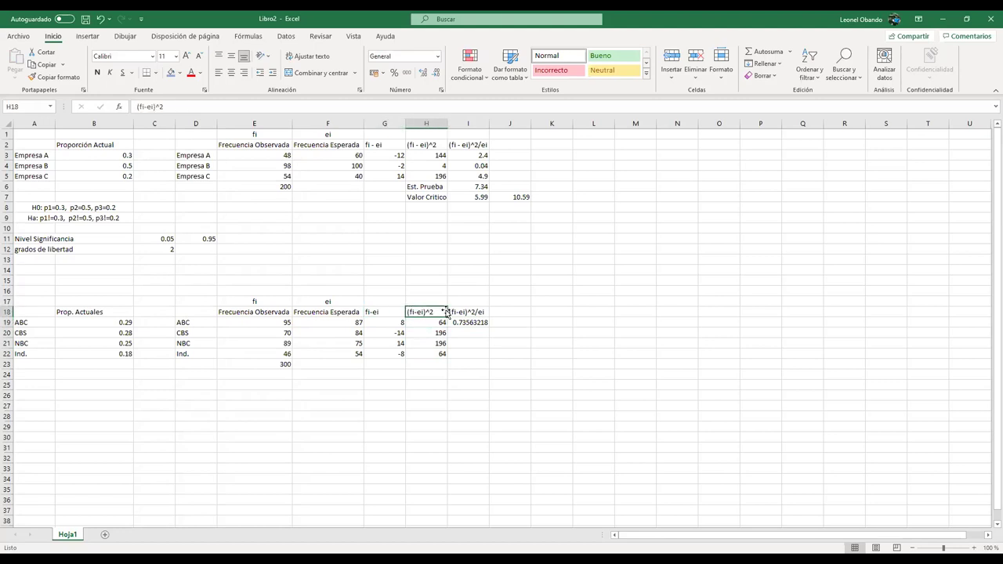
click(466, 311)
click(431, 313)
click(430, 322)
drag(138, 106, 225, 119)
key(Escape)
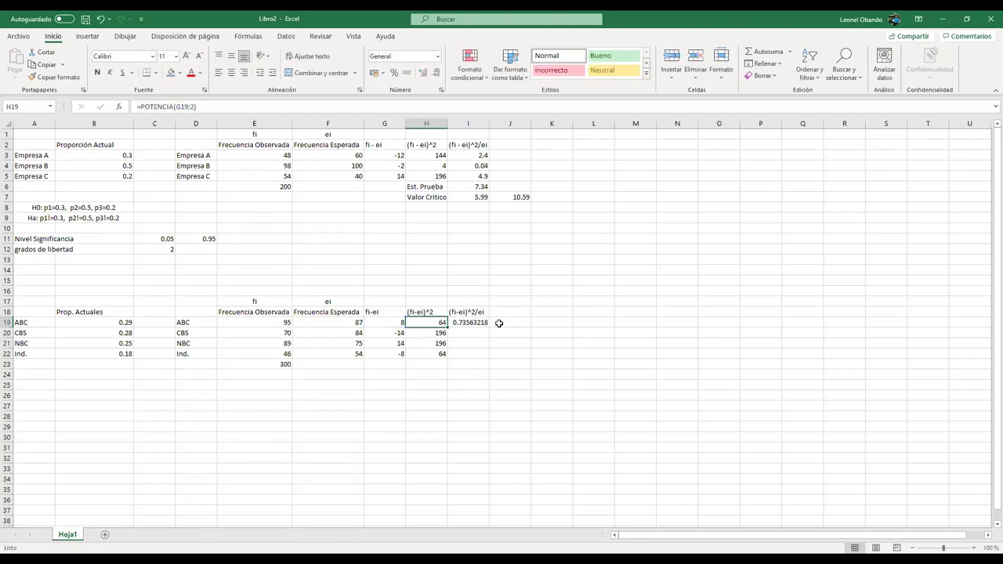
click(479, 314)
click(475, 322)
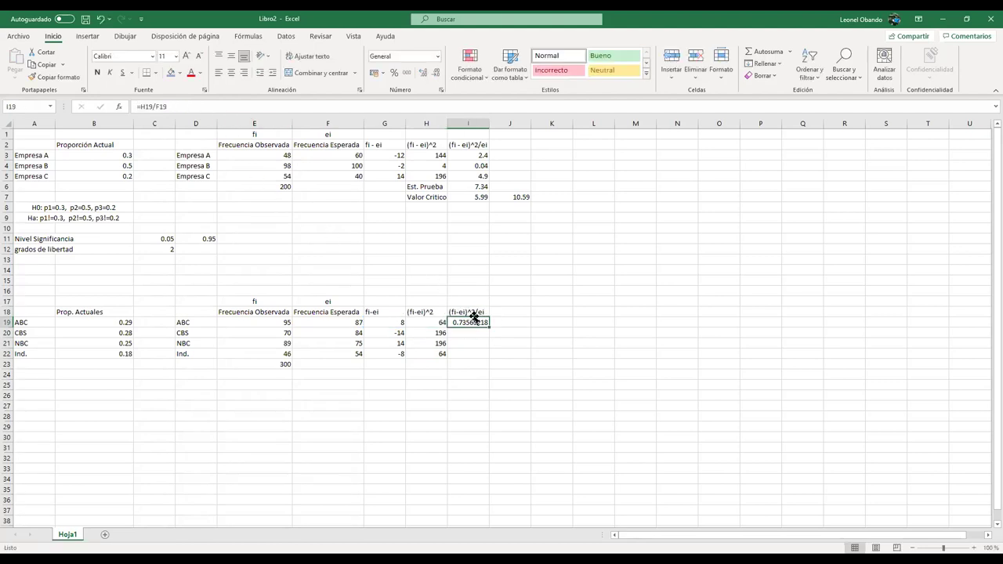
click(472, 312)
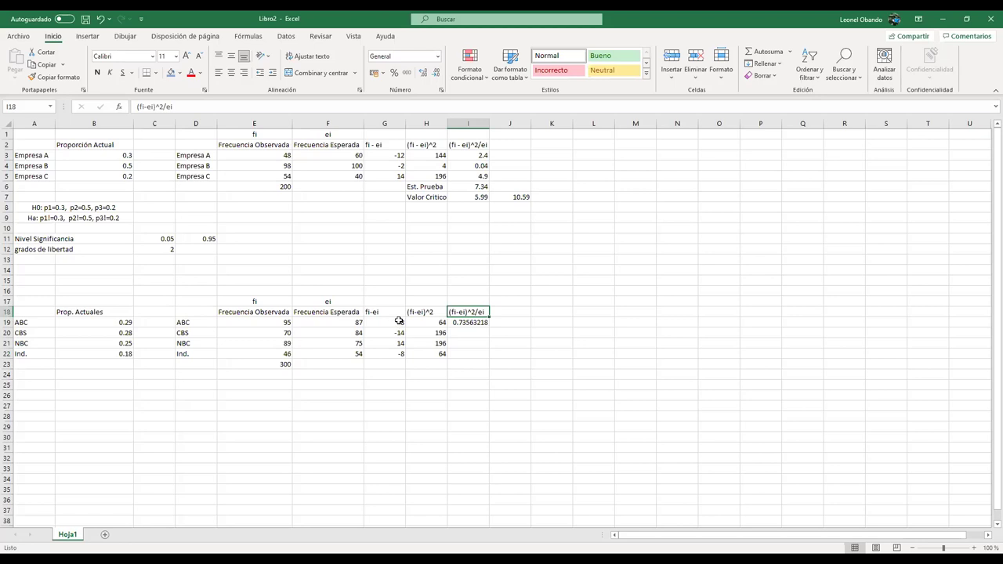
Step: Copy the formula in I19 down to I22 and check the filled column
click(466, 321)
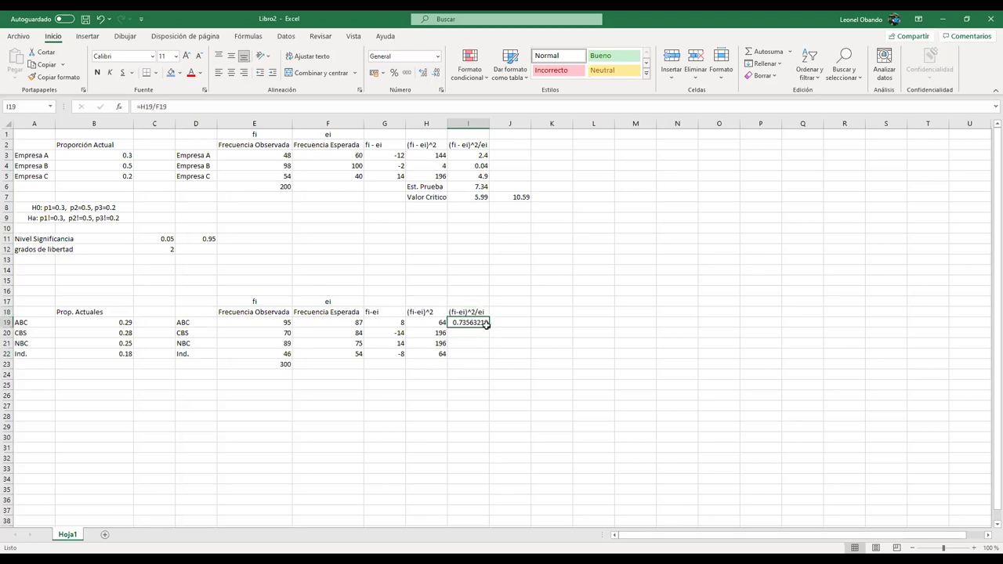
drag(488, 330, 485, 358)
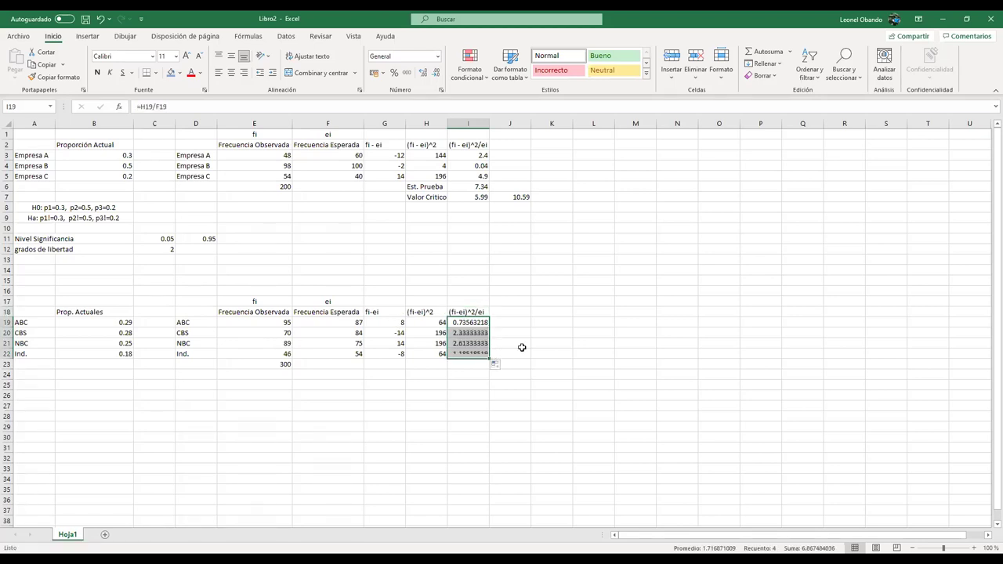
click(520, 344)
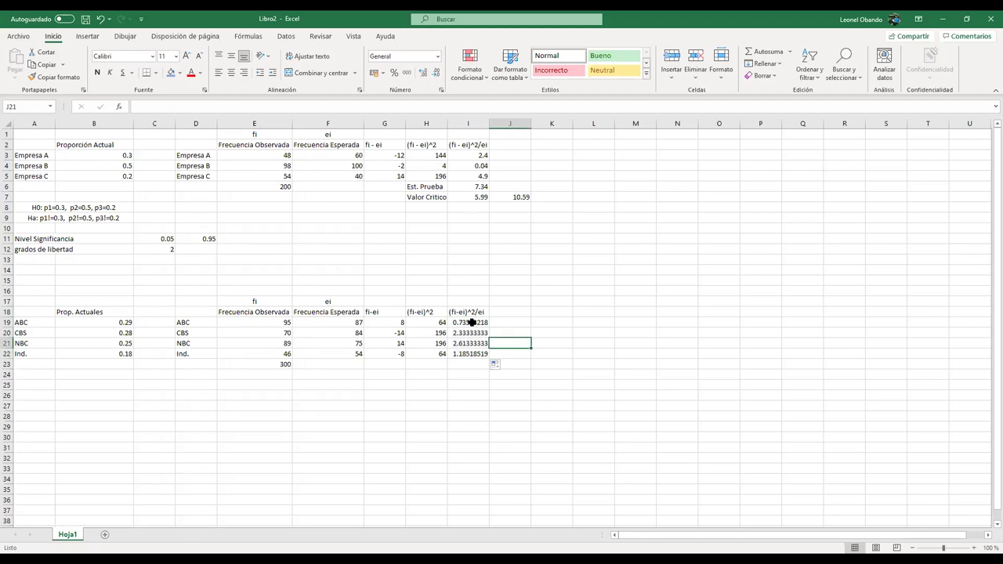
drag(476, 312, 475, 355)
Step: Label H23 "Est. Prueba" and total the (fi-ei)^2/ei column in I23 with the formula =SUMA(I19:I22)
click(429, 366)
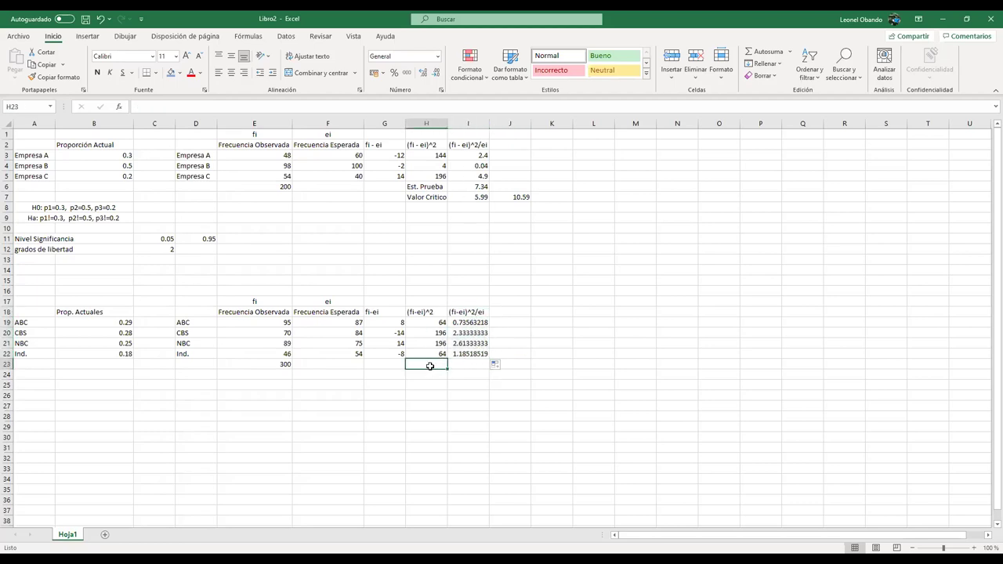
text(Est. Prueba)
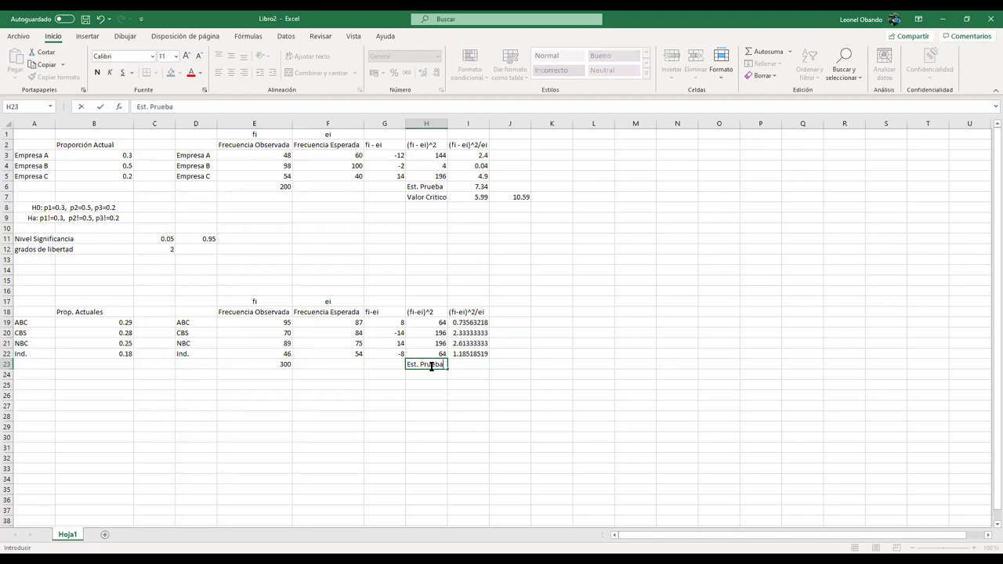
key(Tab)
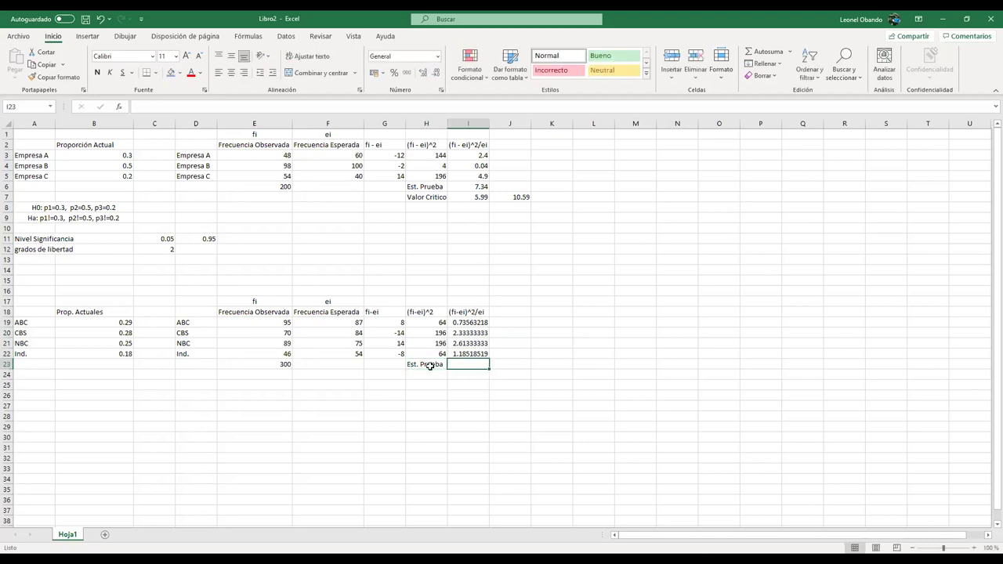
text(=)
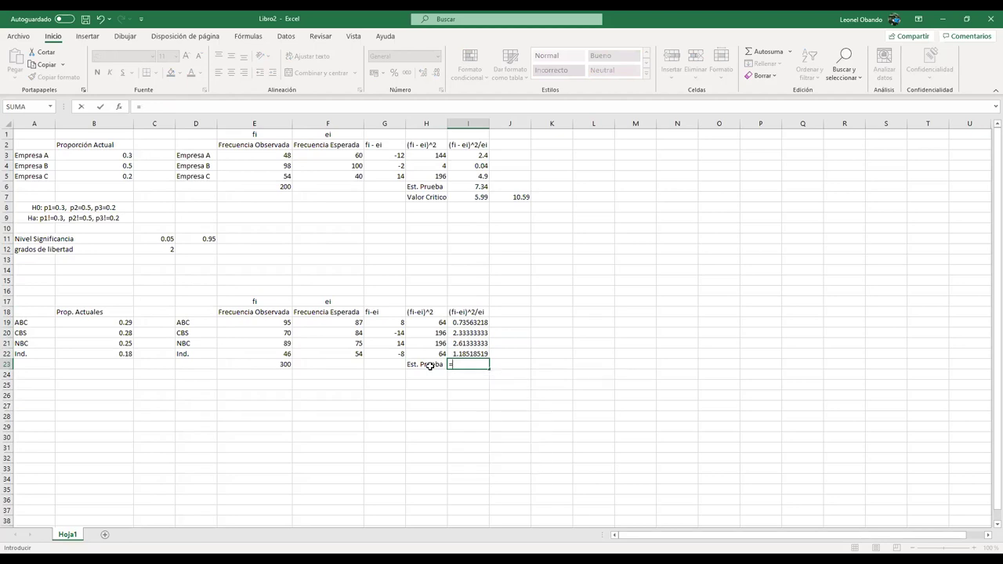
text(sum)
key(Tab)
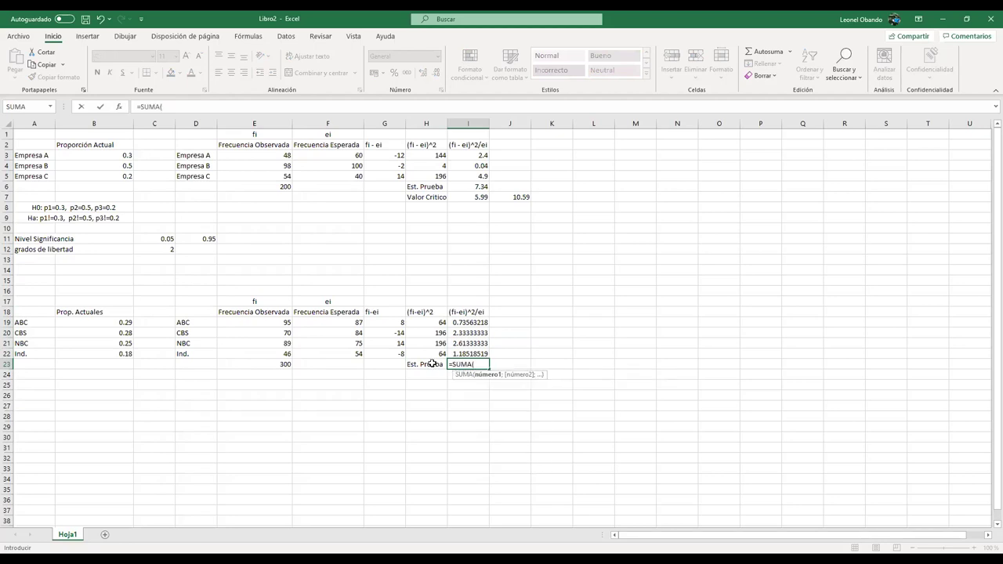
drag(477, 323, 479, 350)
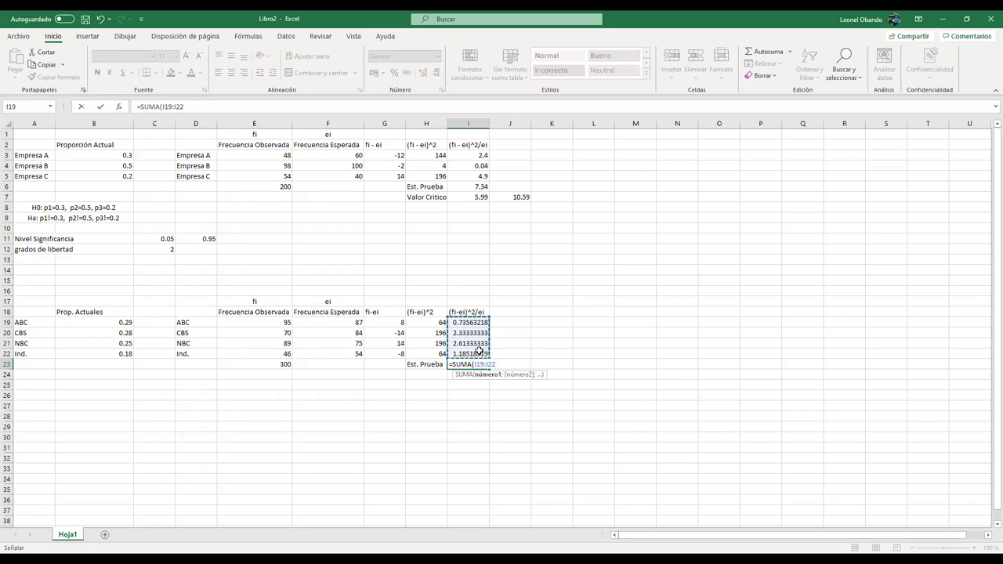
key(Return)
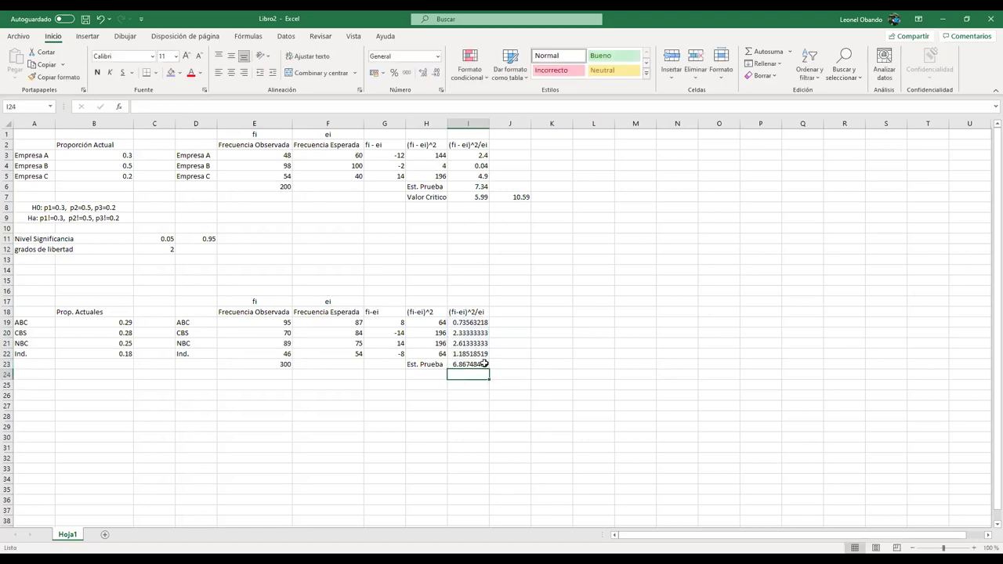
Step: Label H24 "Valor Critico" and enter the critical value 11.32 in I24
click(436, 376)
text(Va)
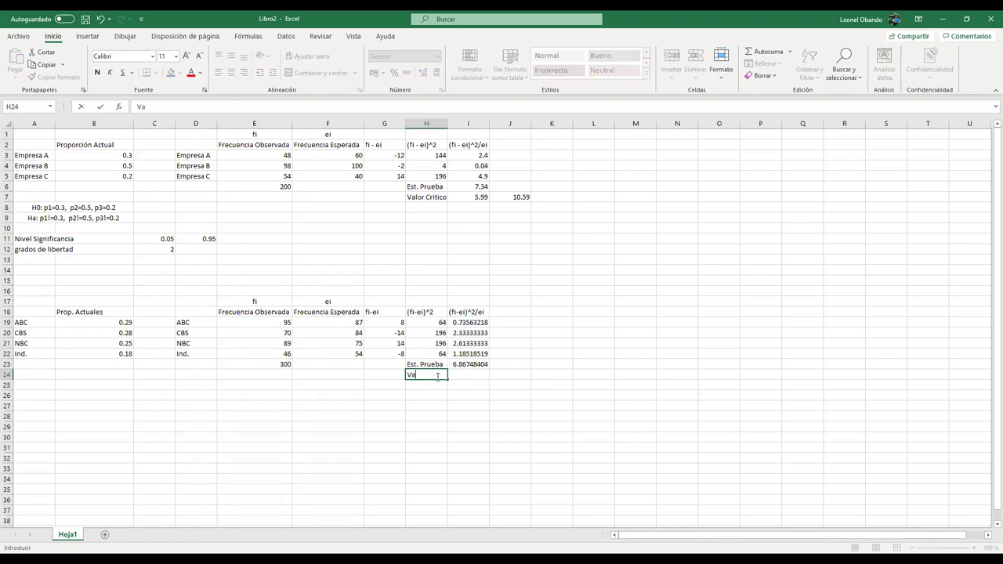
text(lor Critic)
text(o)
key(Tab)
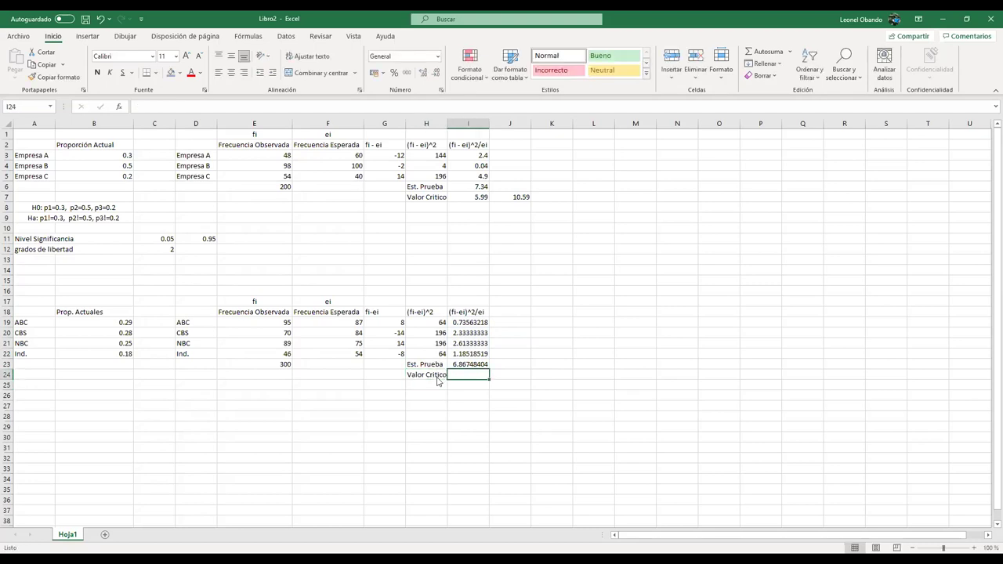
text(11.32)
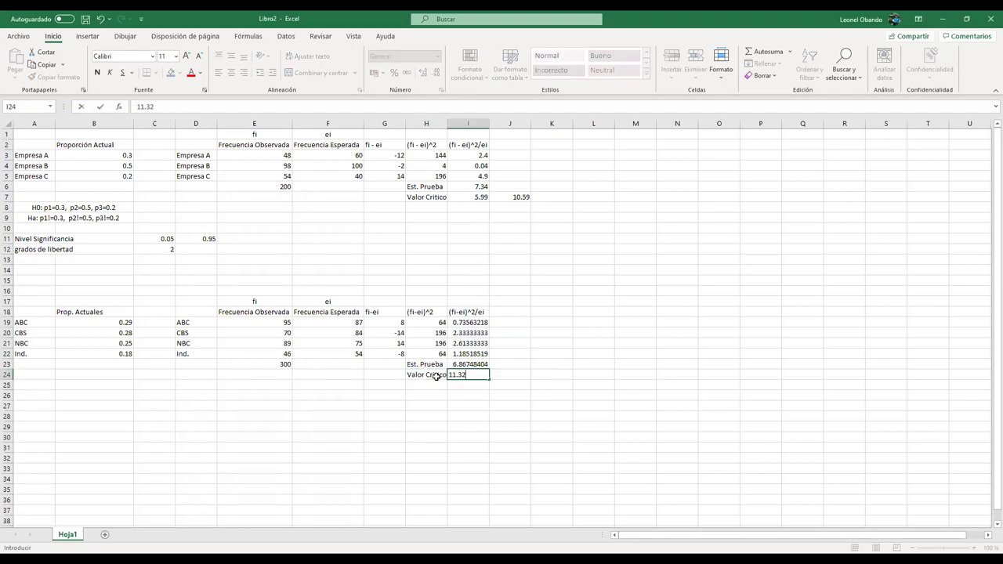
key(Return)
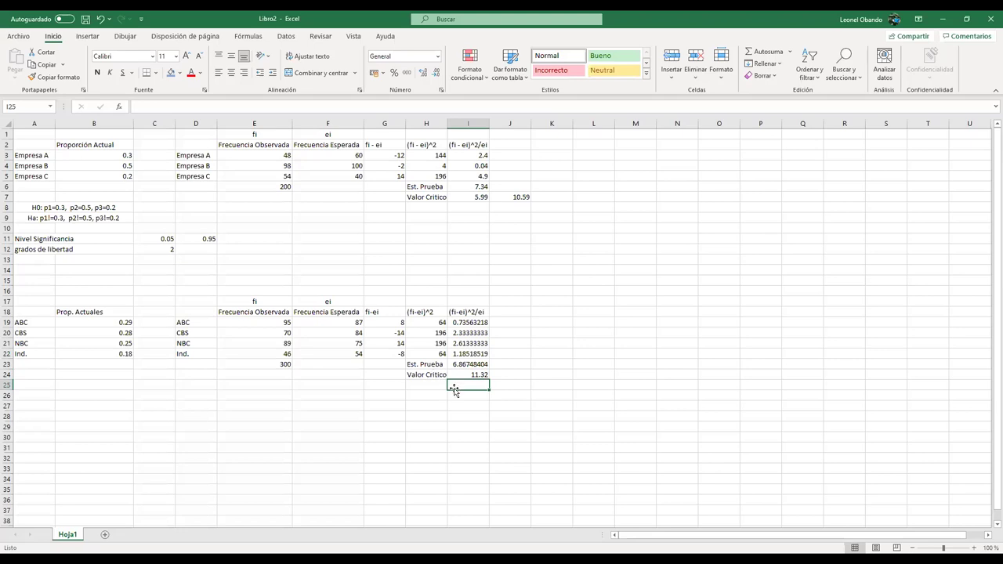
Step: Review the television exercise: compare I23 with I24, and examine the frequencies in E19:F22 and the proportions in B19:B22
drag(475, 365, 476, 375)
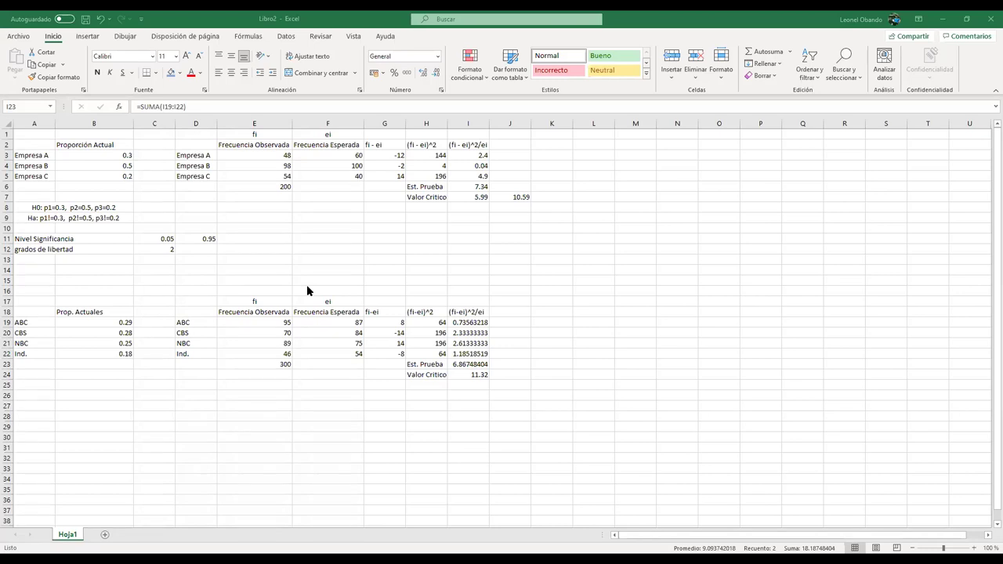
click(639, 179)
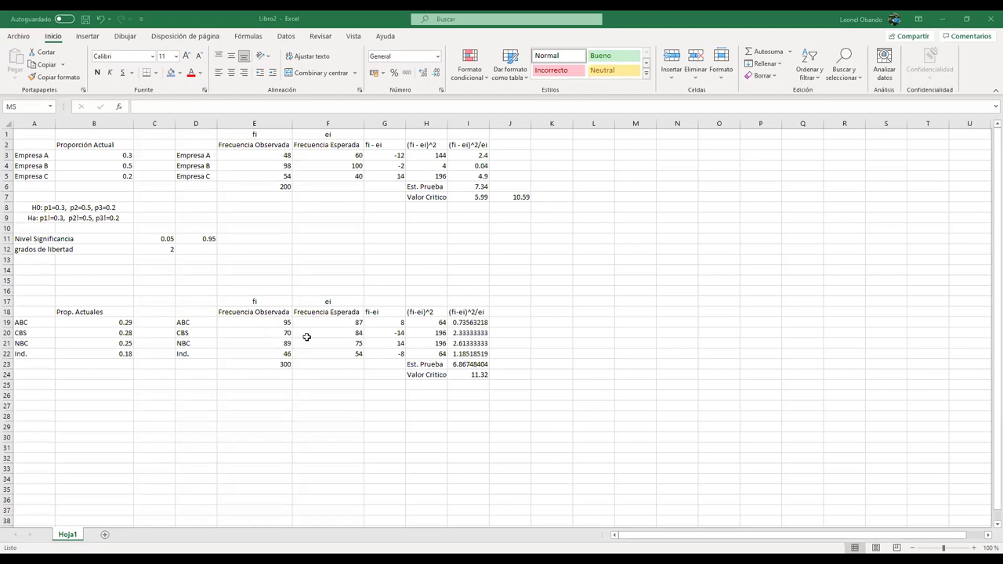
drag(260, 324, 317, 352)
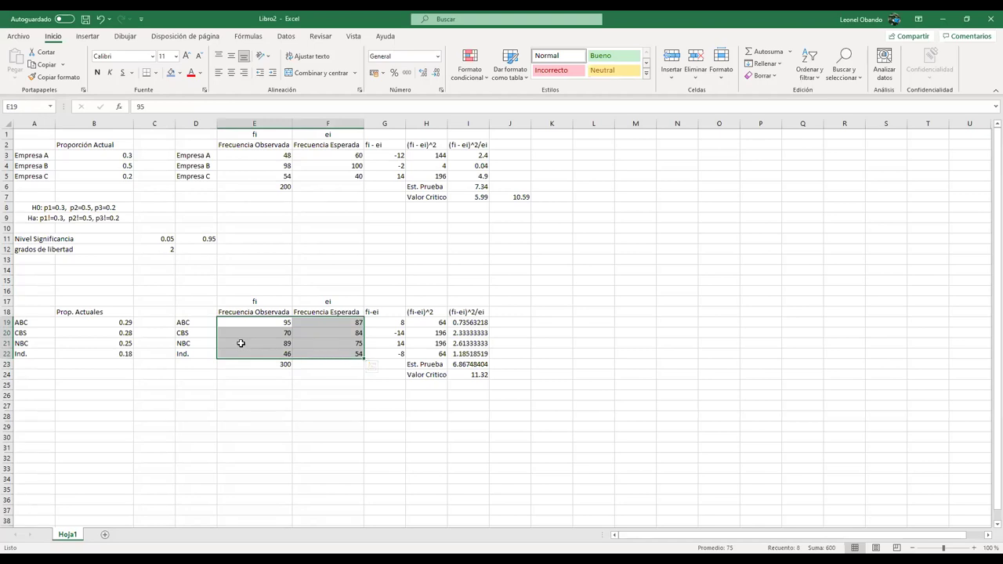
click(103, 324)
drag(103, 325, 111, 354)
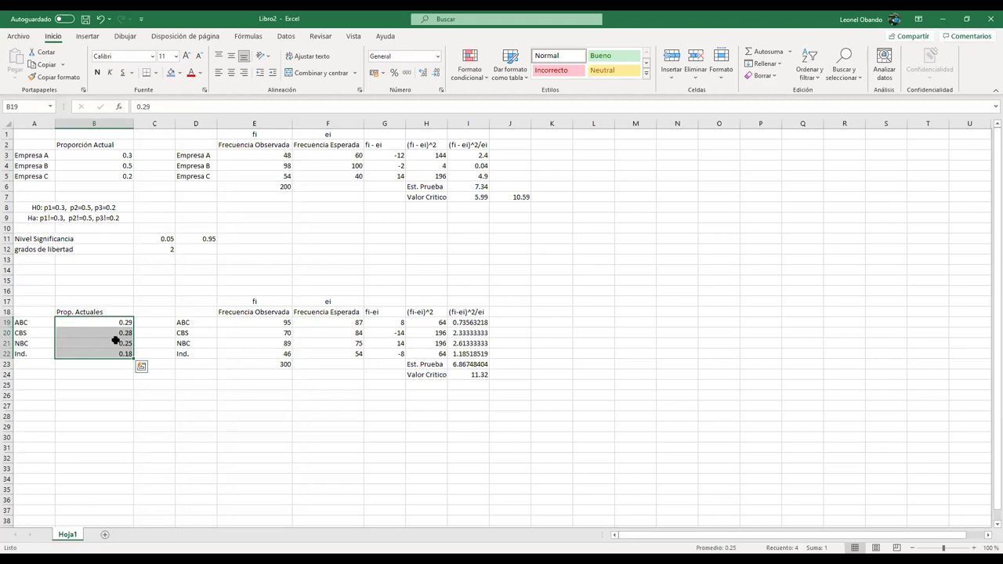
click(358, 371)
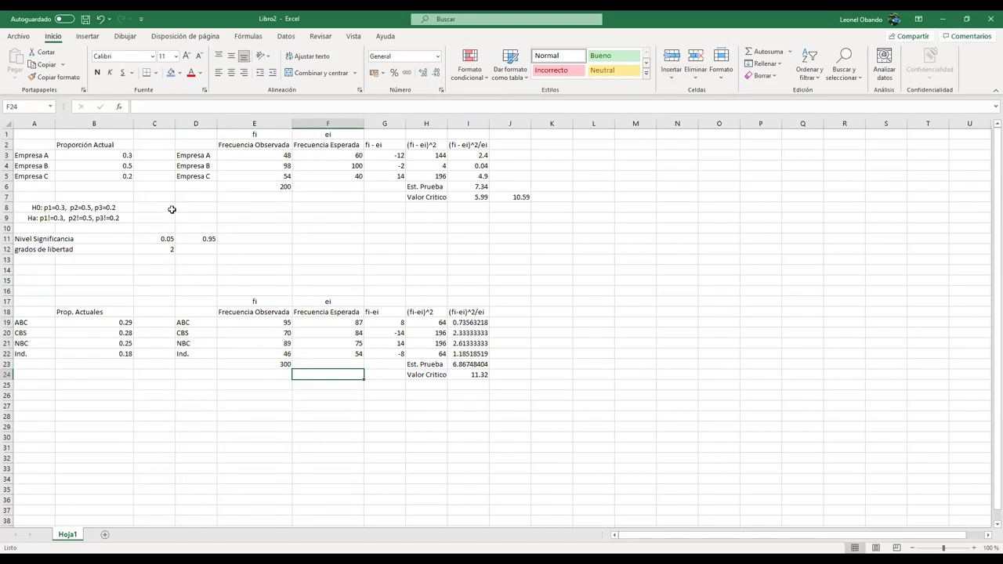
Step: Examine the two worked exercises together, focusing on the Empresa A, B and C calculations in rows 1 to 14
drag(33, 134, 488, 398)
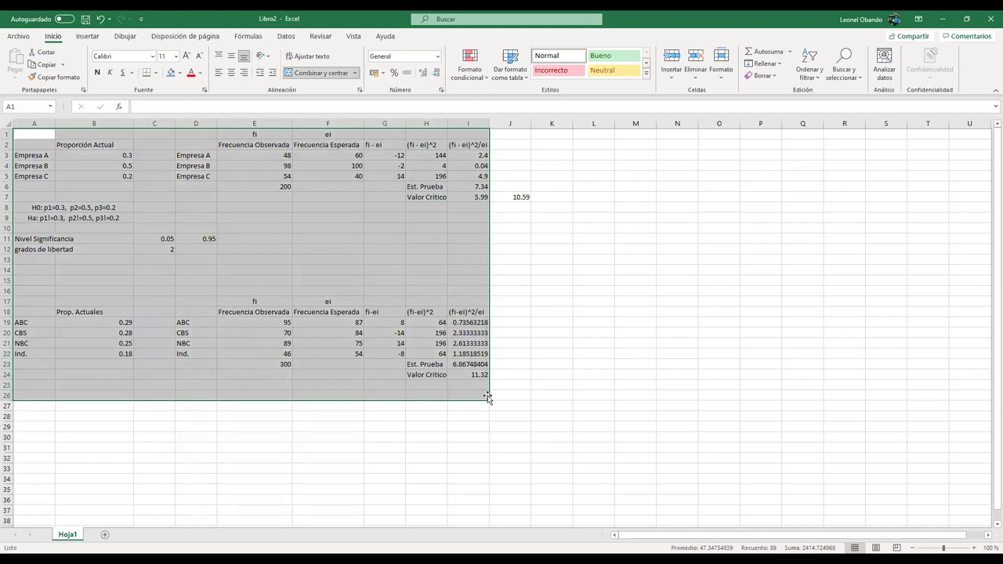
click(552, 395)
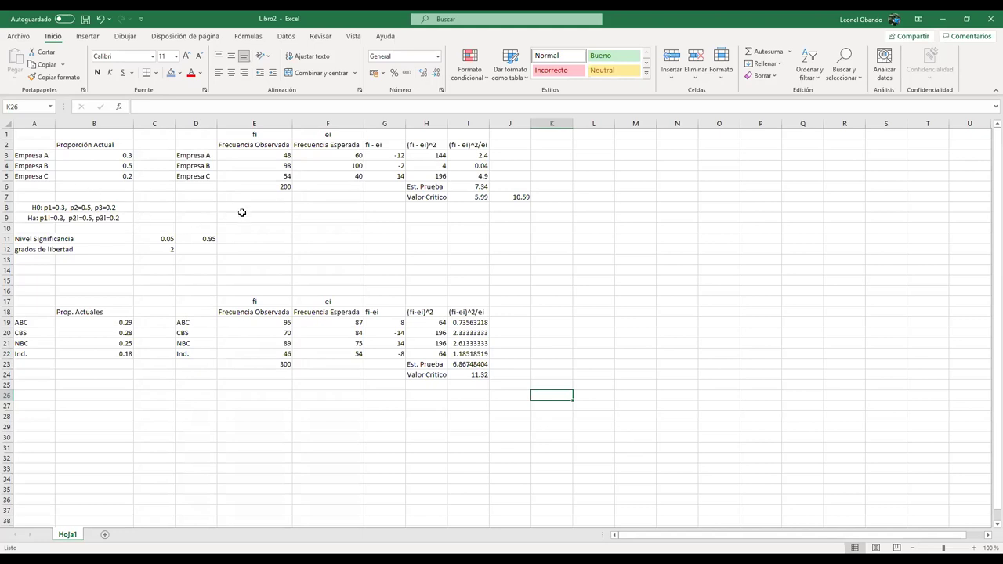
mouse_move(26, 137)
mouse_down()
mouse_move(275, 240)
mouse_move(464, 263)
mouse_up()
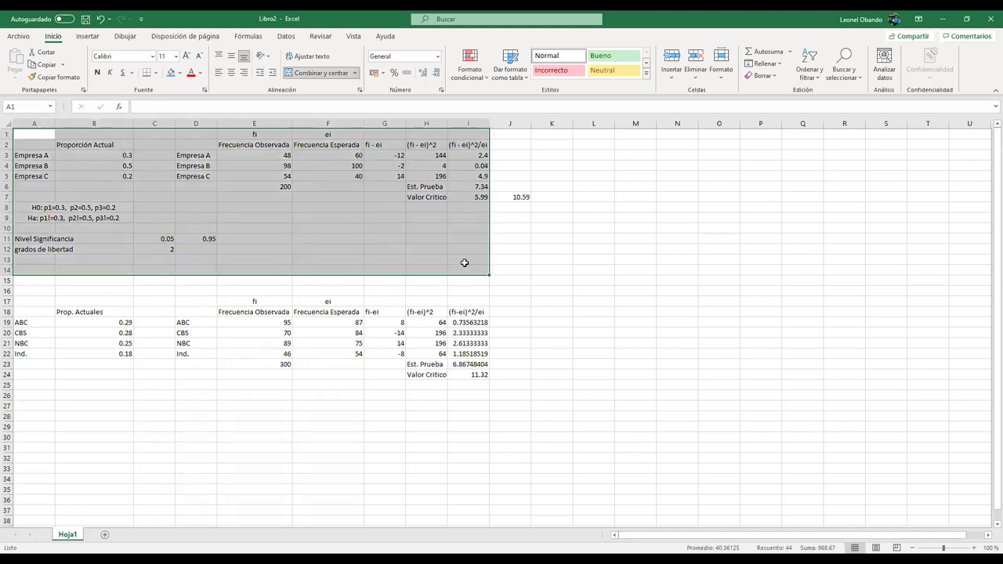
click(417, 280)
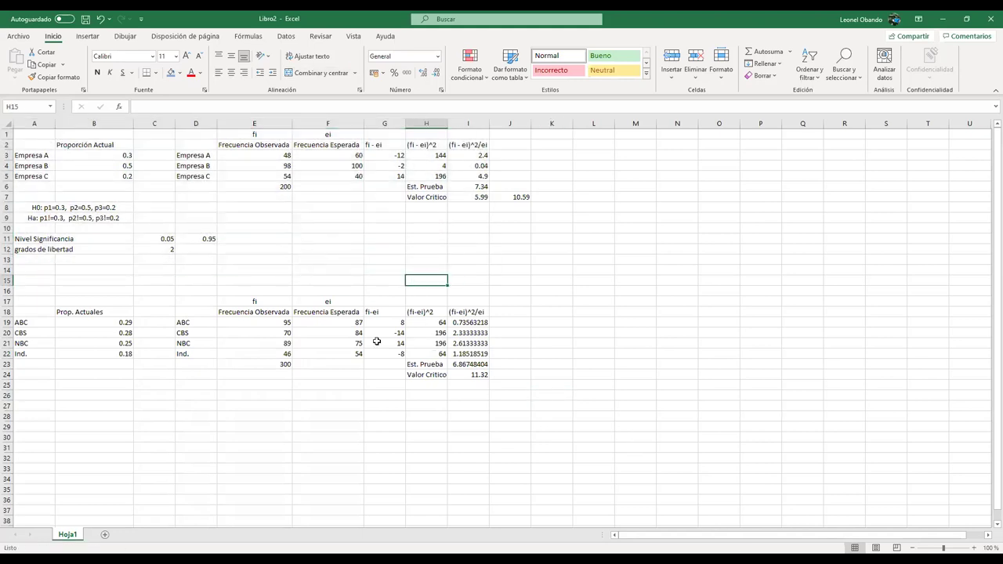
click(53, 144)
mouse_move(52, 145)
mouse_down()
mouse_move(443, 178)
mouse_move(480, 198)
mouse_up()
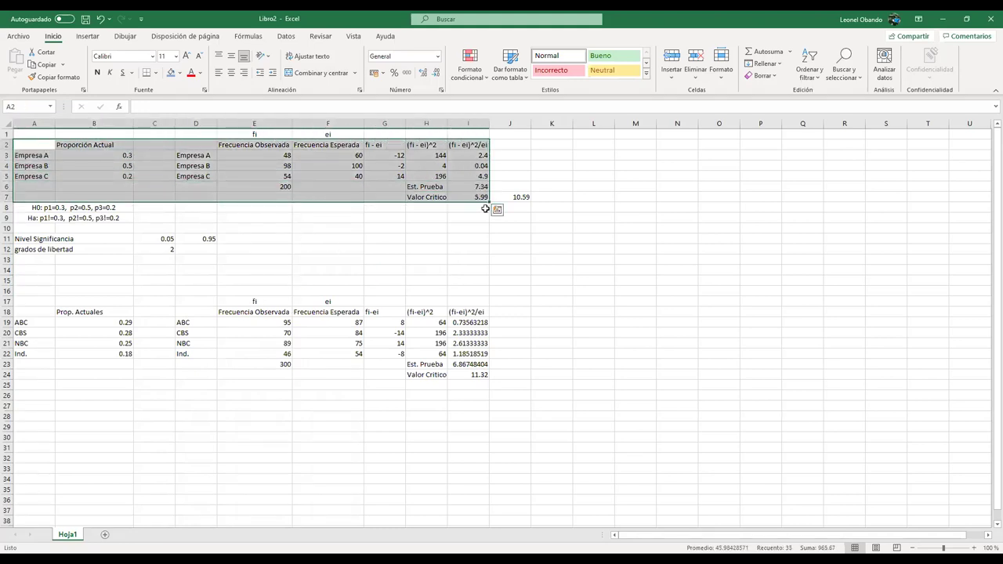
click(462, 207)
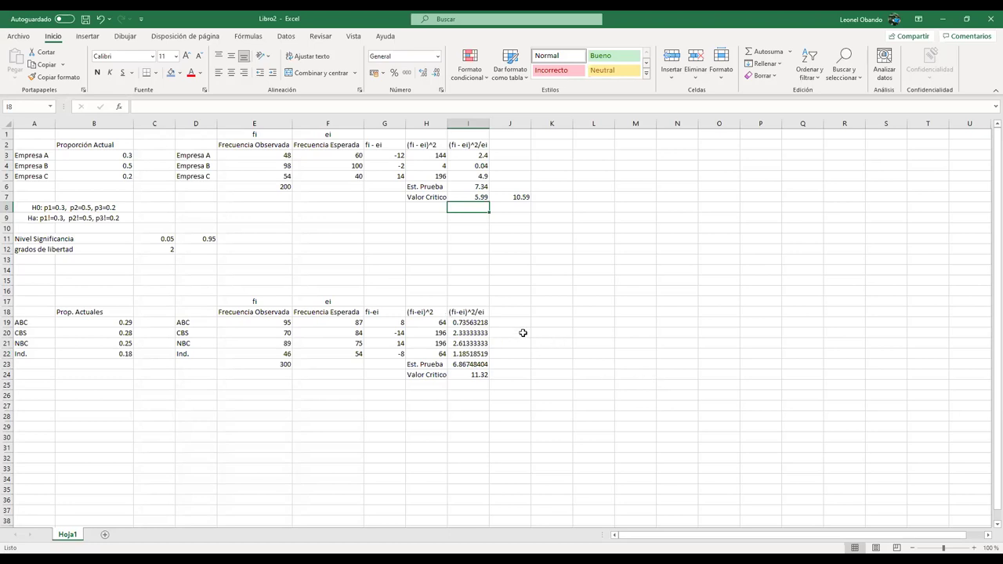
Step: Review the Empresa table in A1:J7, including its test statistic and critical values in rows 6 and 7
drag(35, 141, 494, 199)
click(461, 196)
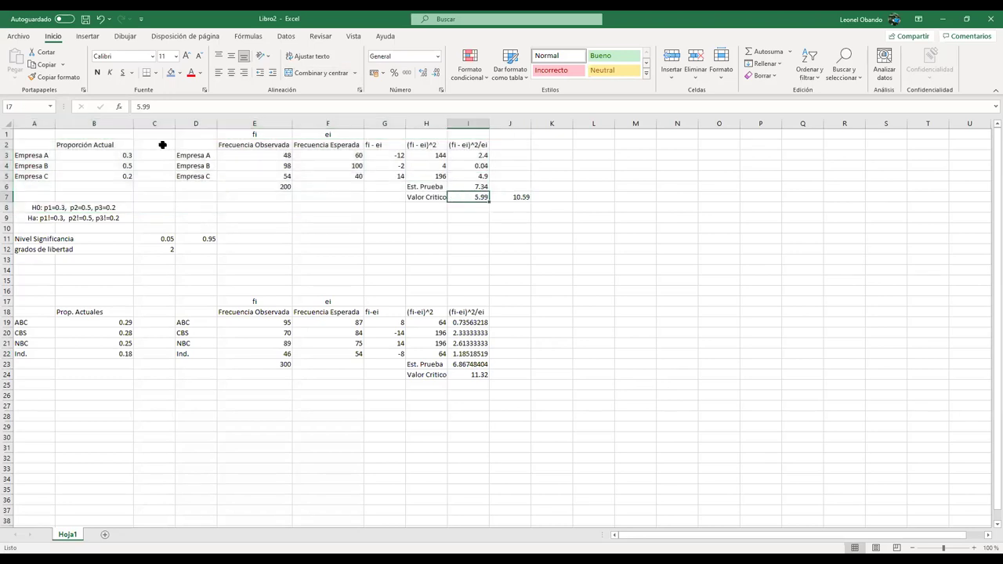
drag(436, 212, 513, 210)
click(422, 237)
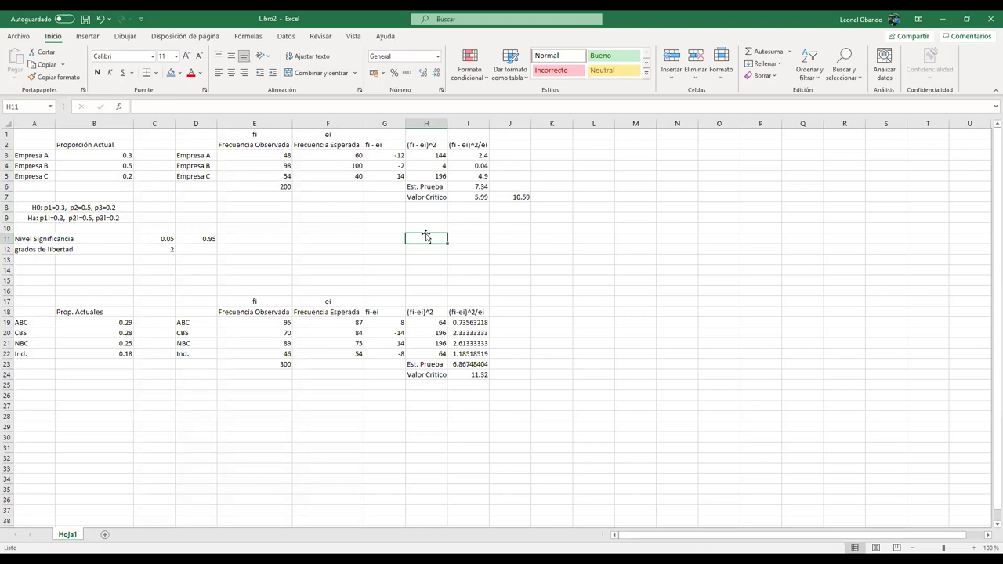
click(455, 205)
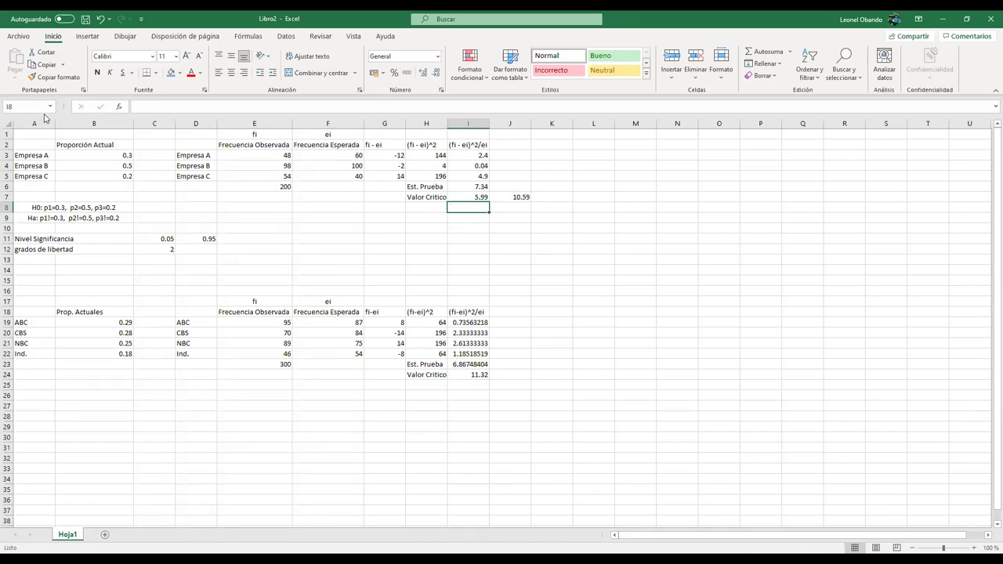
mouse_move(39, 135)
mouse_down()
mouse_move(316, 197)
mouse_move(501, 188)
mouse_move(54, 135)
mouse_up()
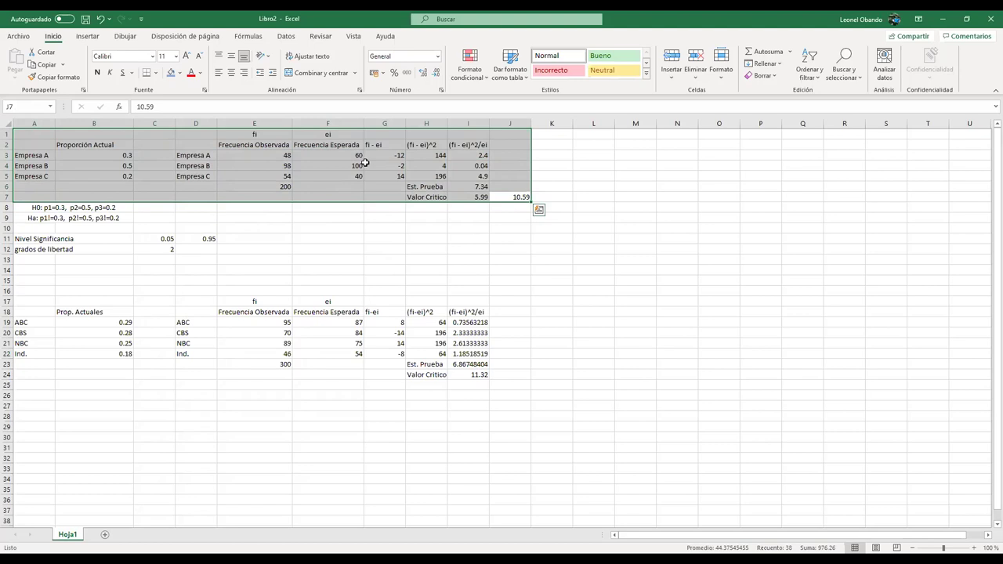
key(Down)
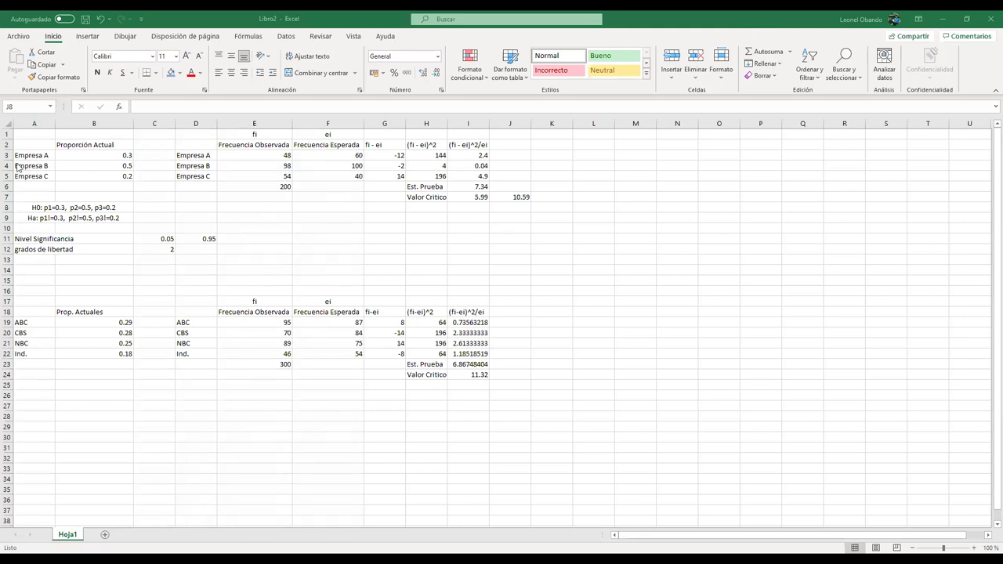
drag(510, 197, 94, 134)
click(640, 173)
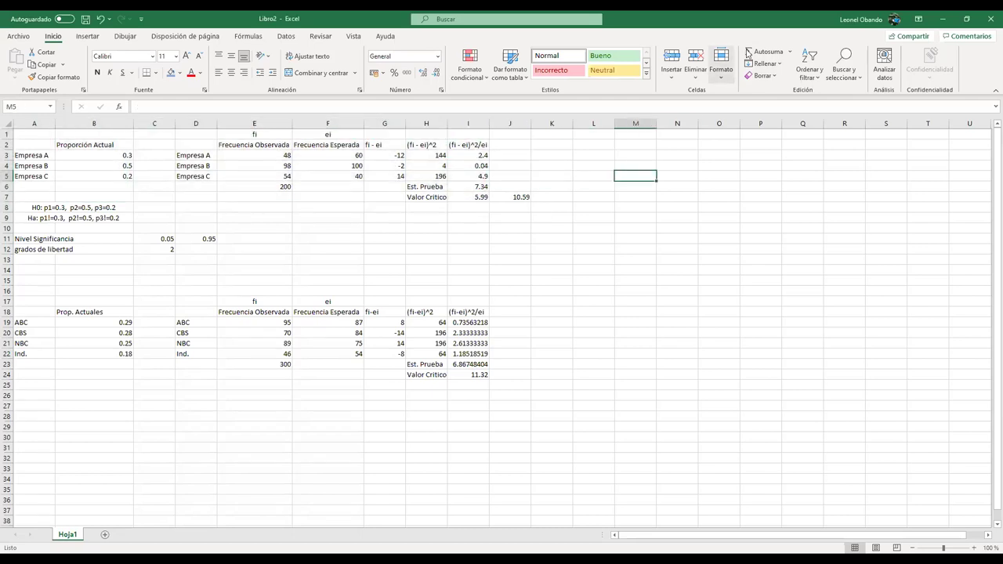